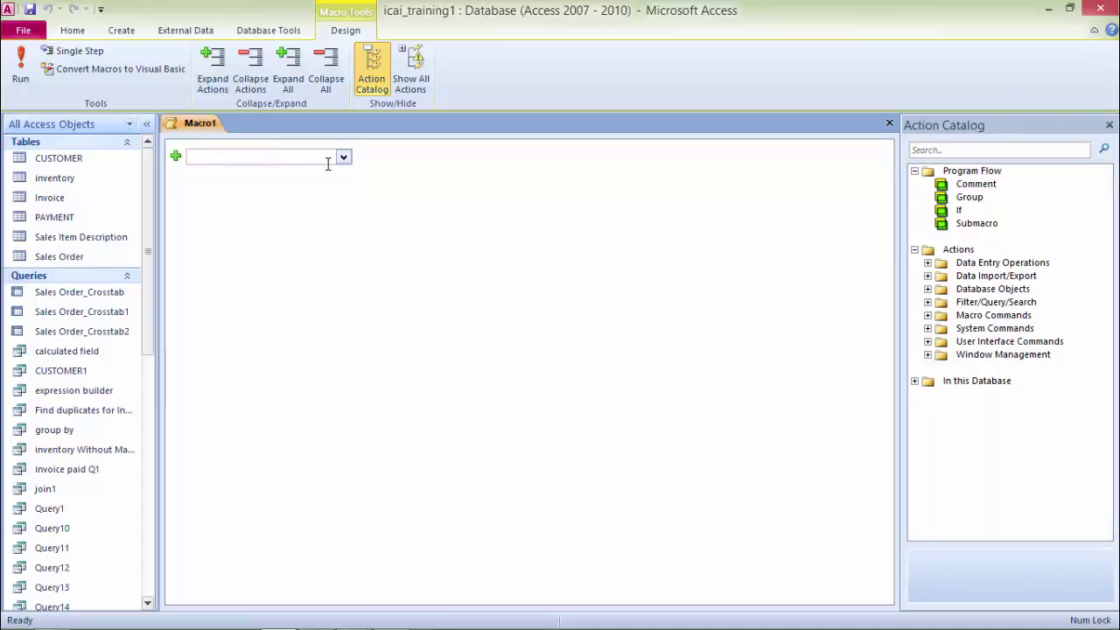
# Step: Show the list of available actions for the new, empty Macro1
pyautogui.click(344, 158)
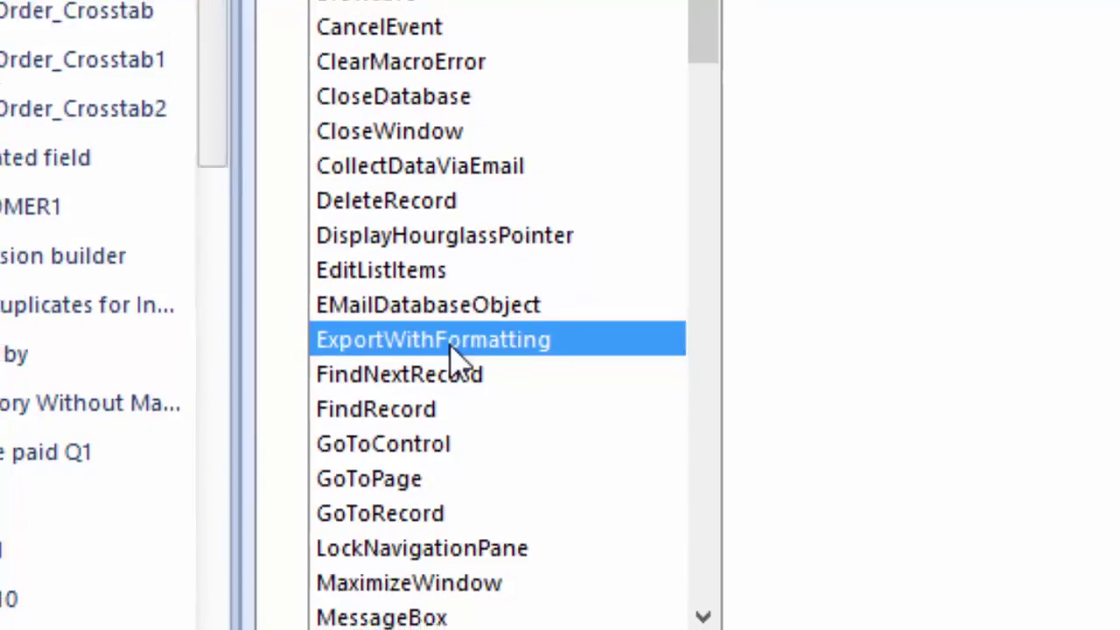
# Step: Add an ExportWithFormatting action with Object Type Table and Object Name Sales Order
pyautogui.click(464, 337)
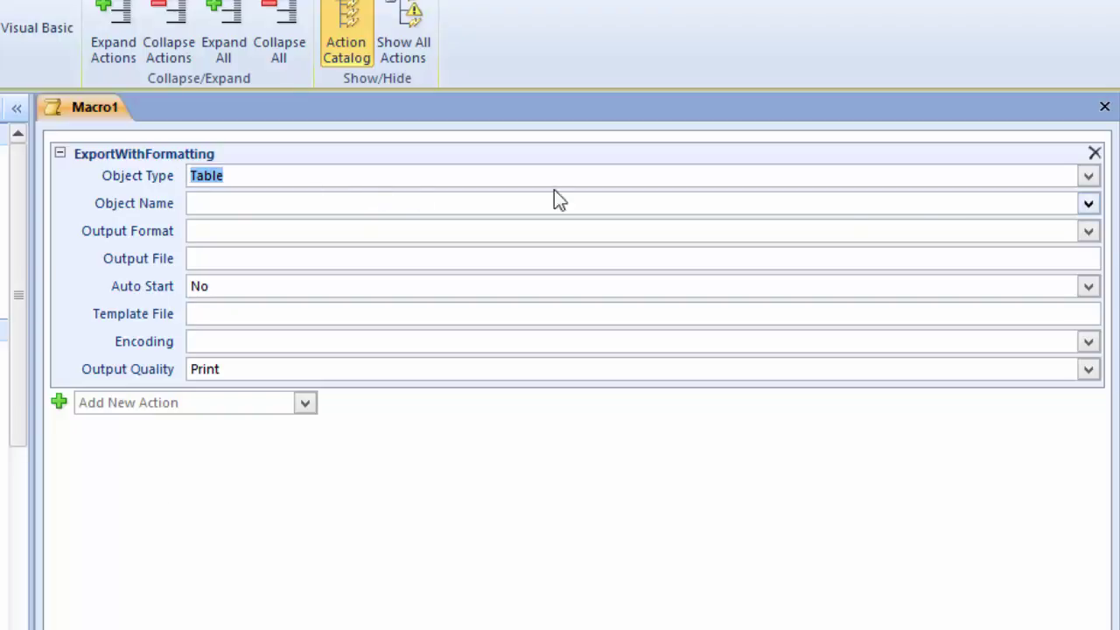
pyautogui.click(1088, 177)
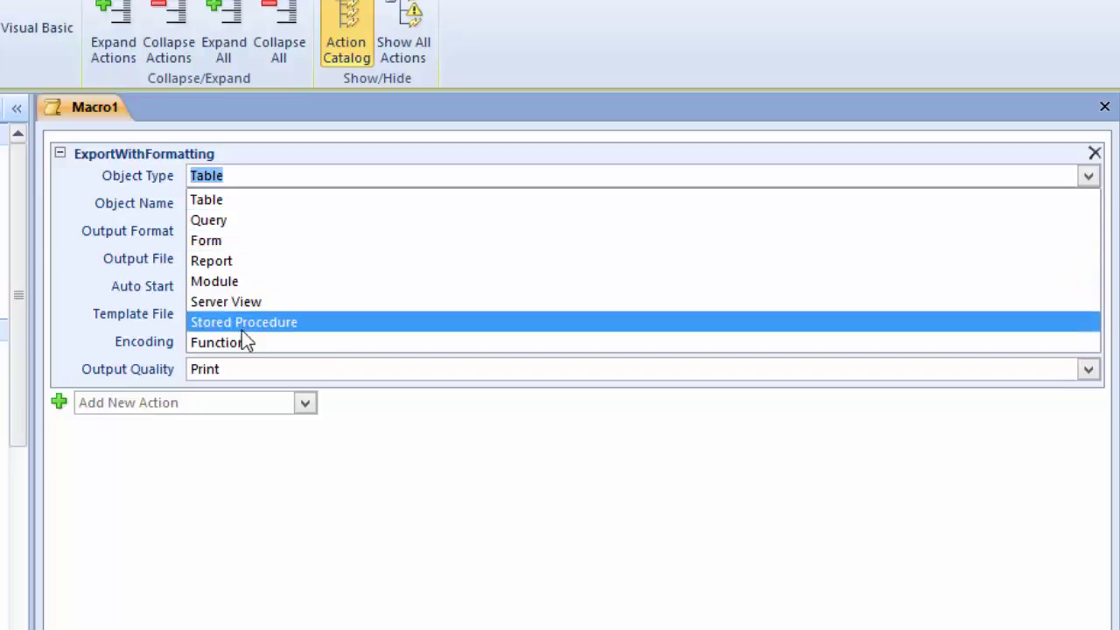
pyautogui.click(238, 203)
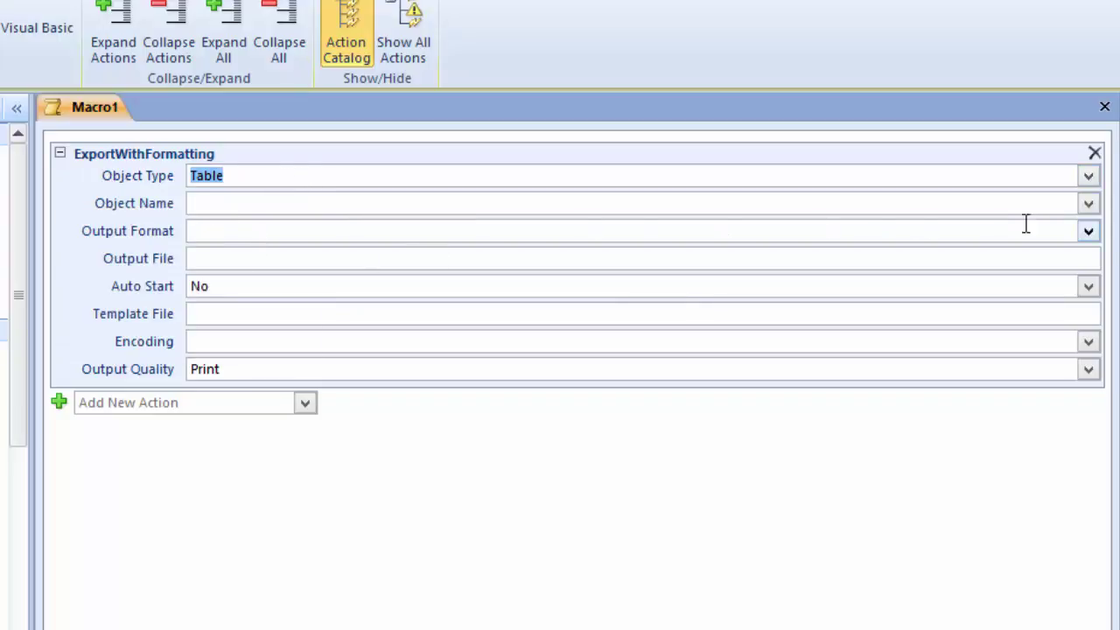
pyautogui.click(1087, 204)
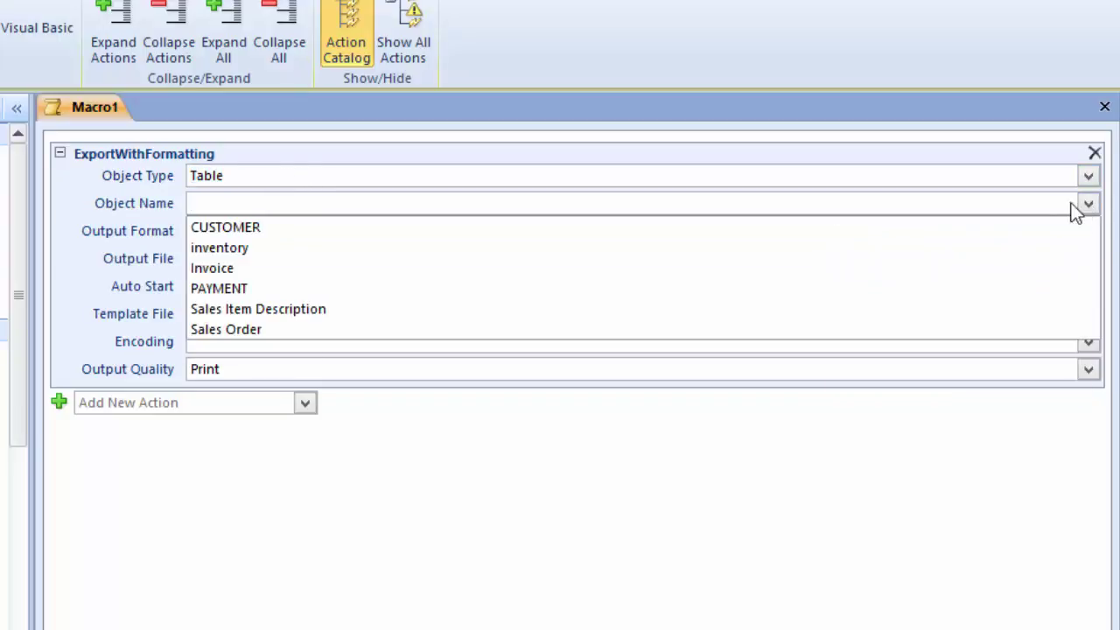
pyautogui.click(214, 333)
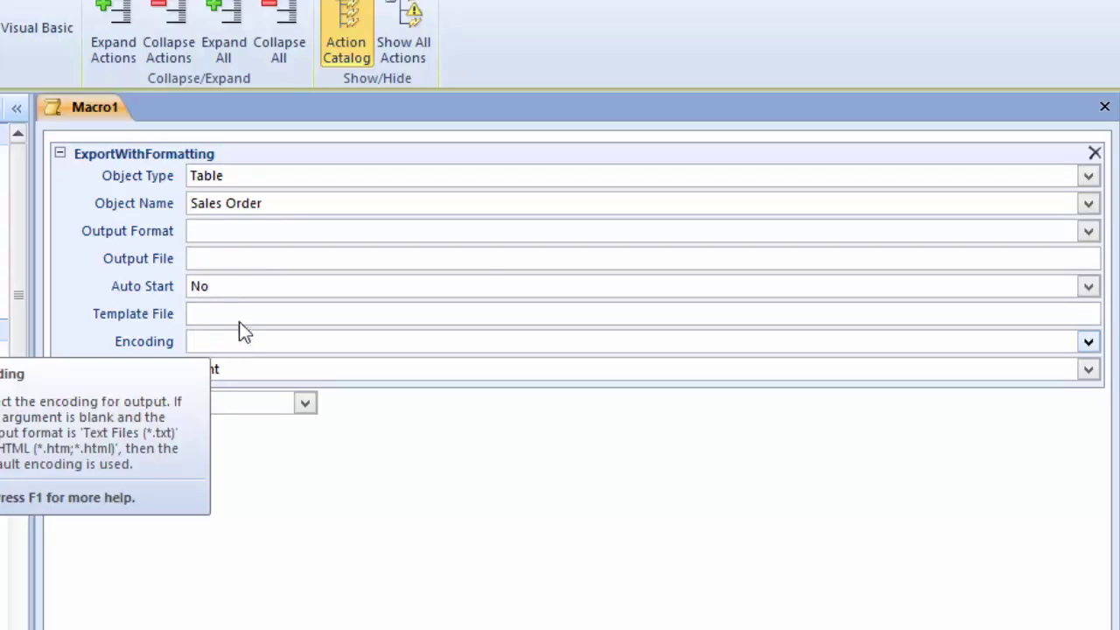
pyautogui.click(1089, 206)
pyautogui.click(1089, 206)
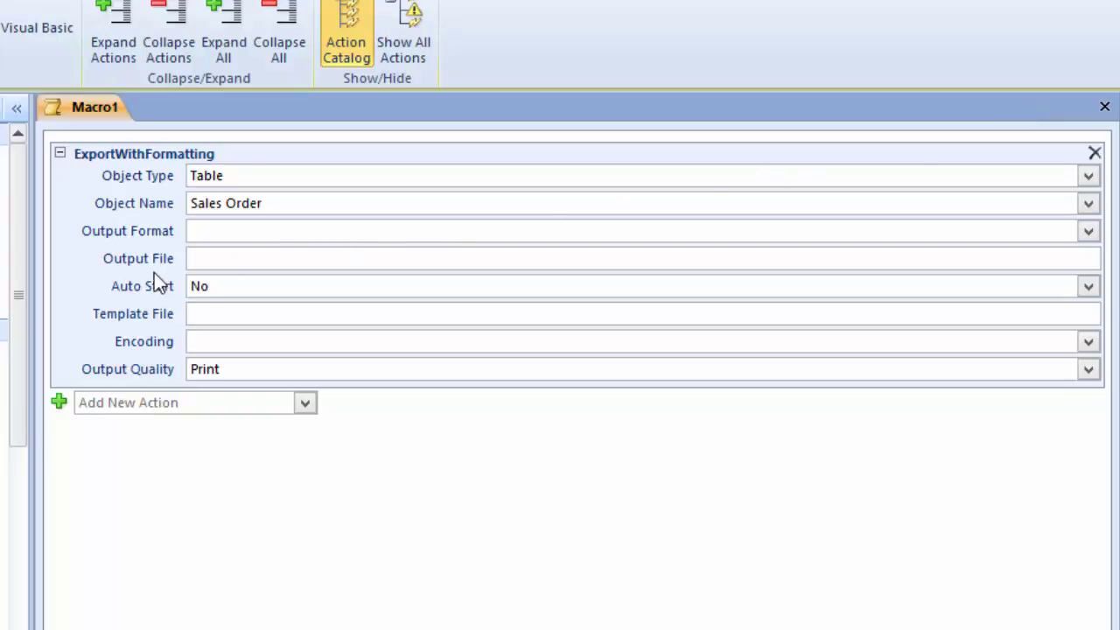
# Step: Set its output format to Excel Workbook (*.xlsx) and output file to d:\demo\sales order.xlsx
pyautogui.click(254, 230)
pyautogui.click(1088, 231)
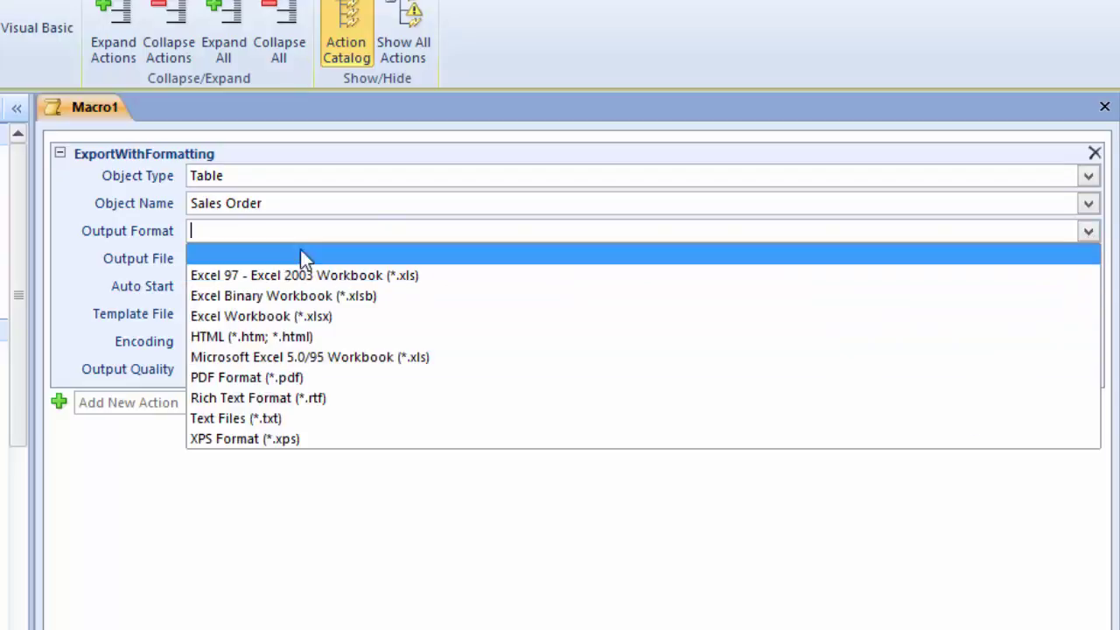
pyautogui.click(286, 318)
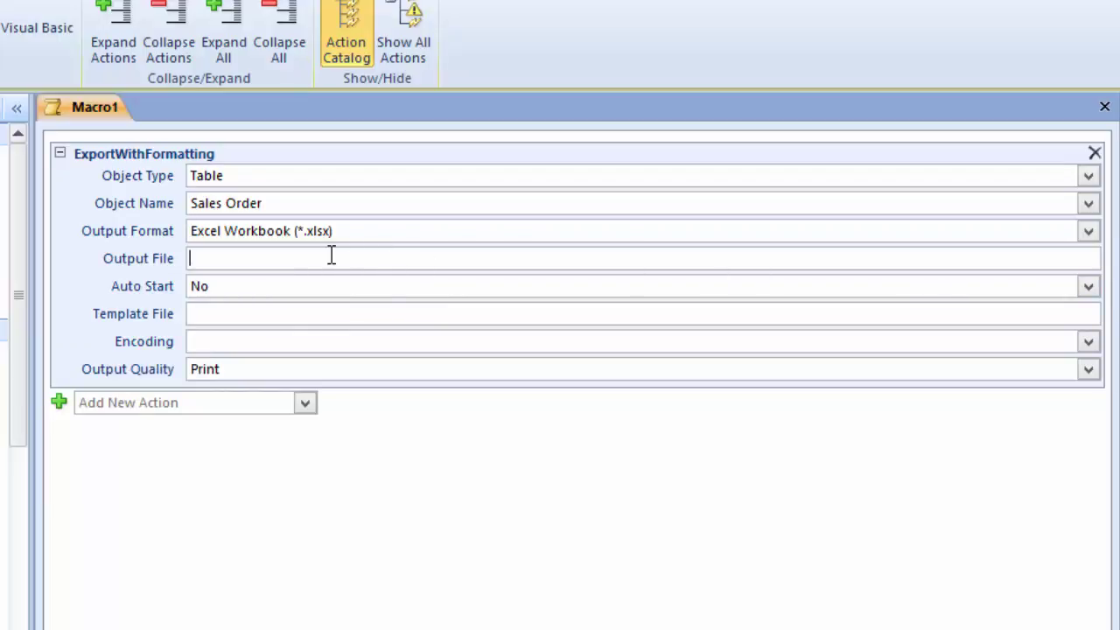
pyautogui.write('d:\\demo\\sales order.xlsx')
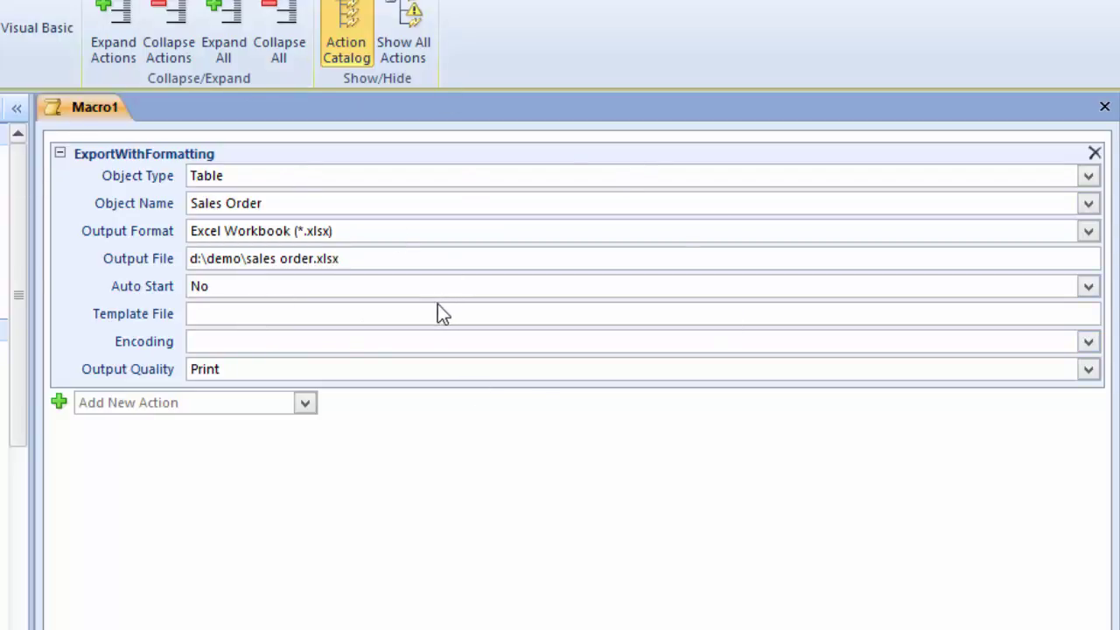
pyautogui.moveTo(431, 306)
# Step: Add an EMailDatabaseObject action: Object Type Table, Object Name Sales Order, format Excel Workbook (*.xlsx)
pyautogui.click(306, 407)
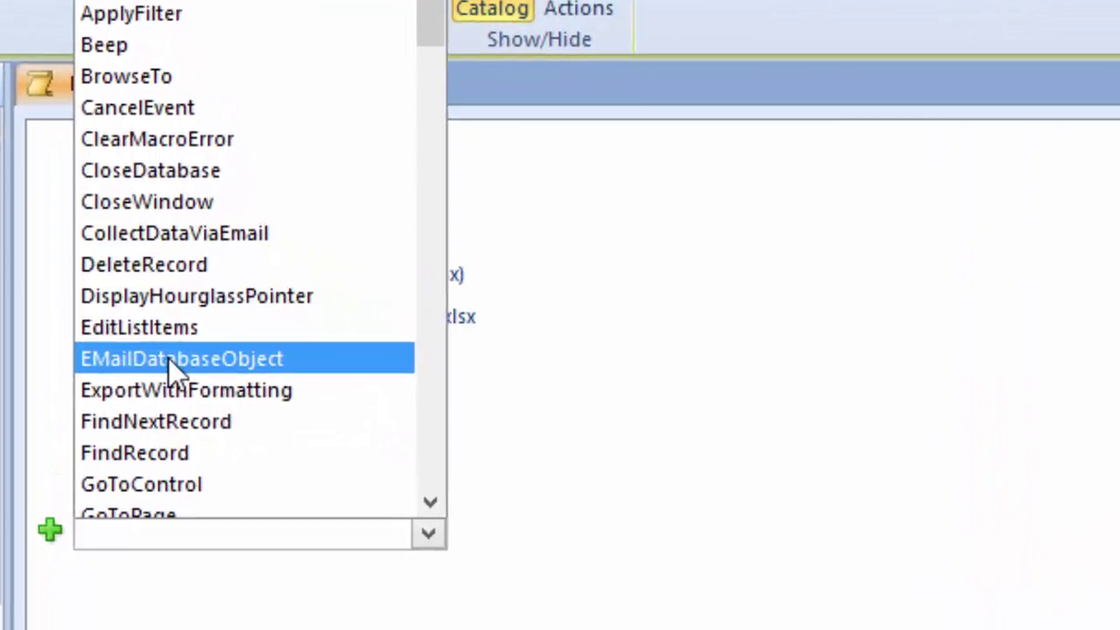
pyautogui.click(175, 358)
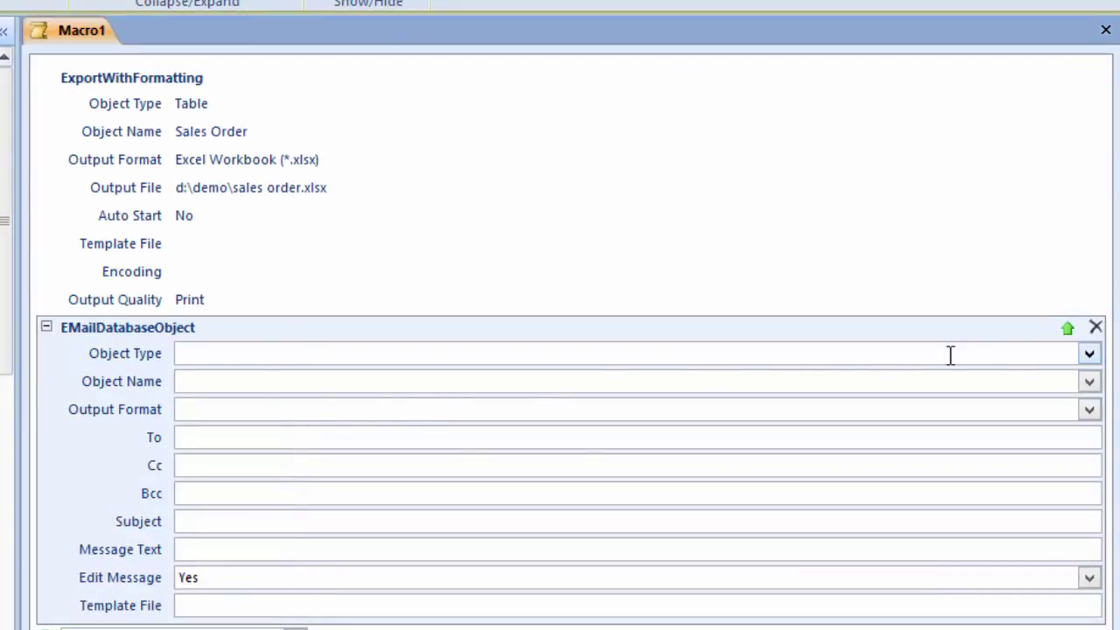
pyautogui.click(1090, 353)
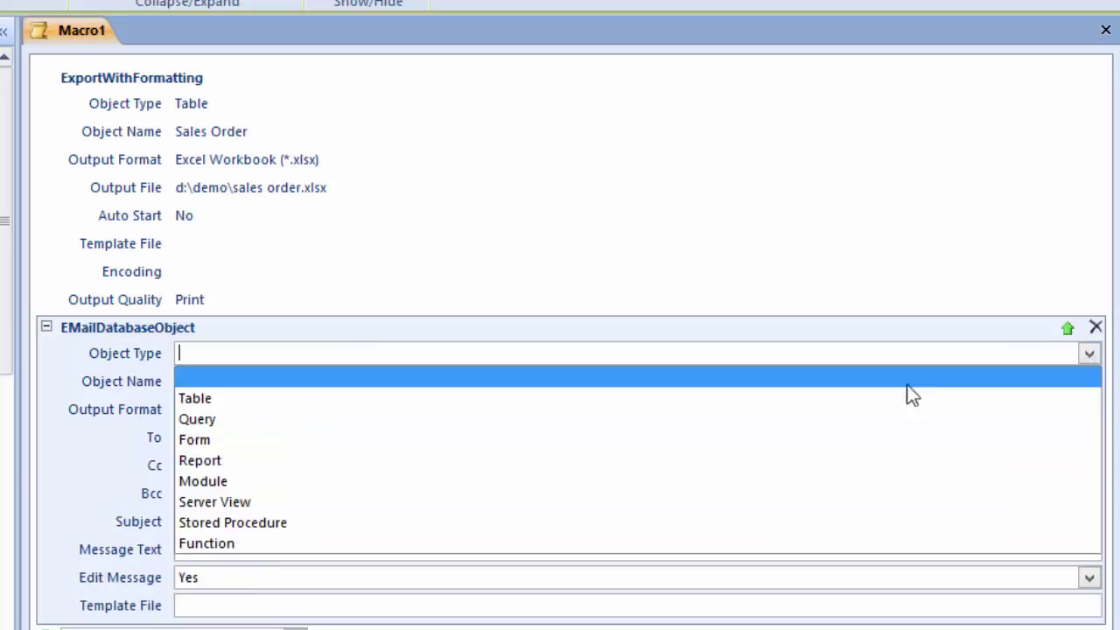
pyautogui.click(270, 398)
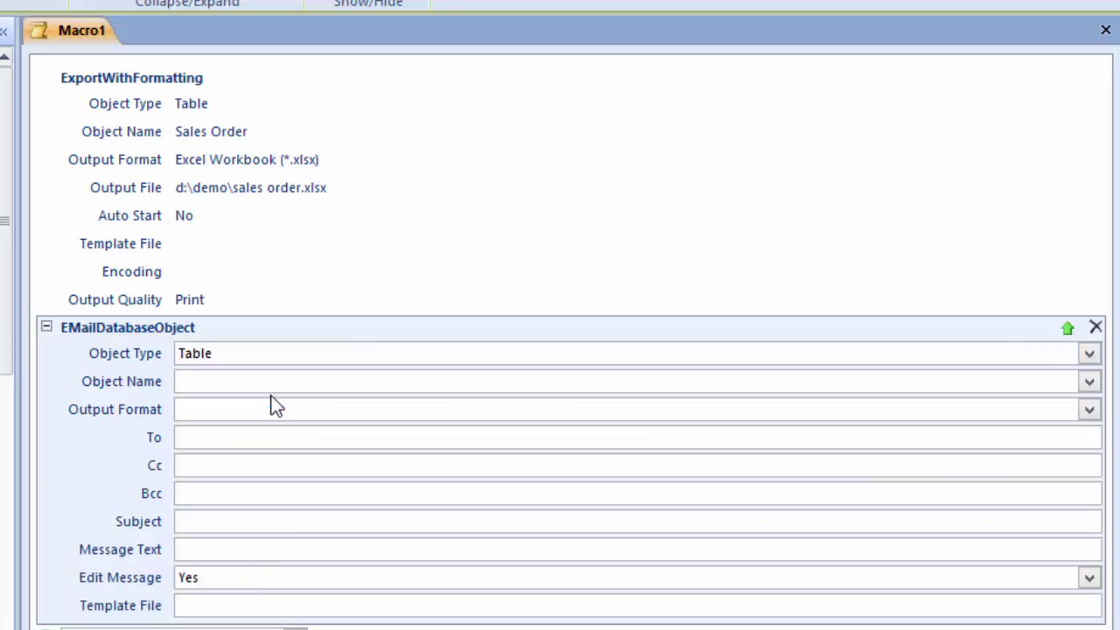
pyautogui.click(233, 380)
pyautogui.click(1089, 383)
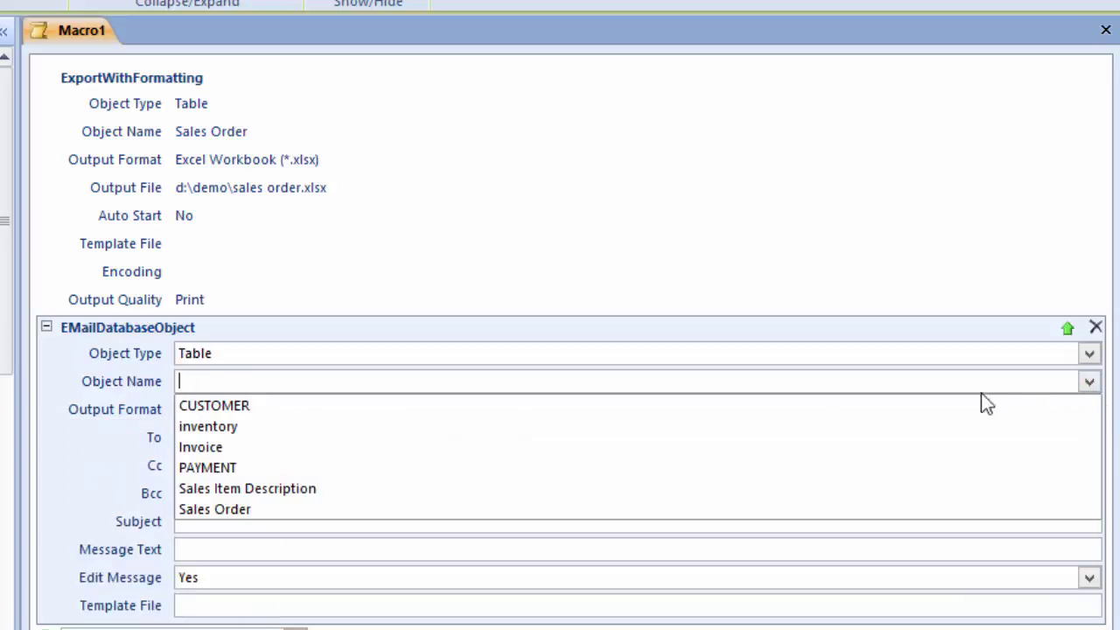
pyautogui.click(262, 513)
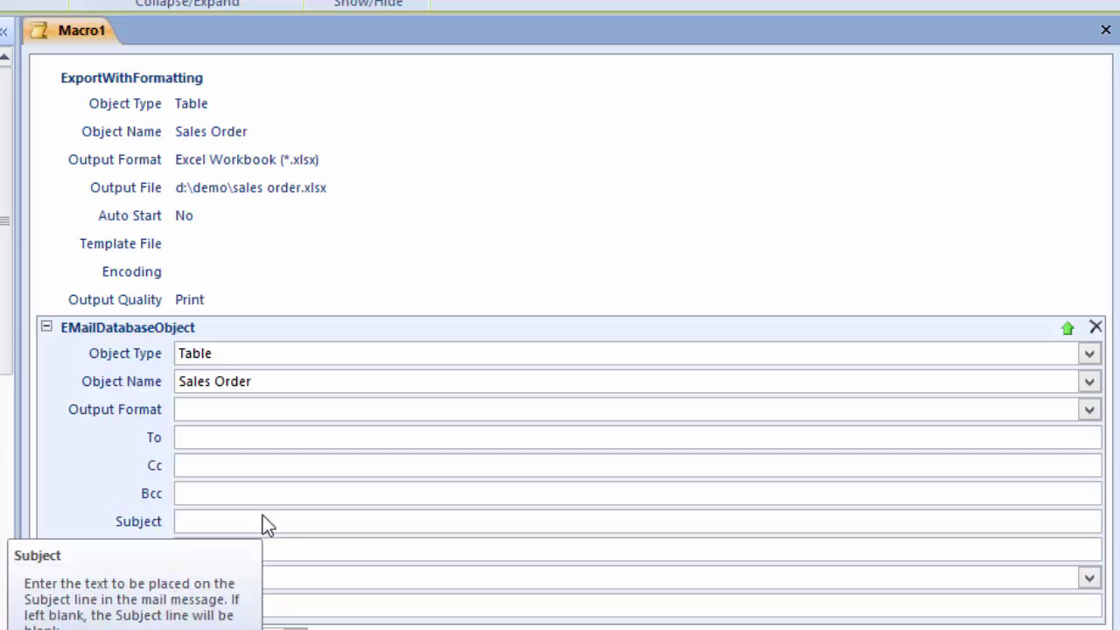
pyautogui.click(1089, 409)
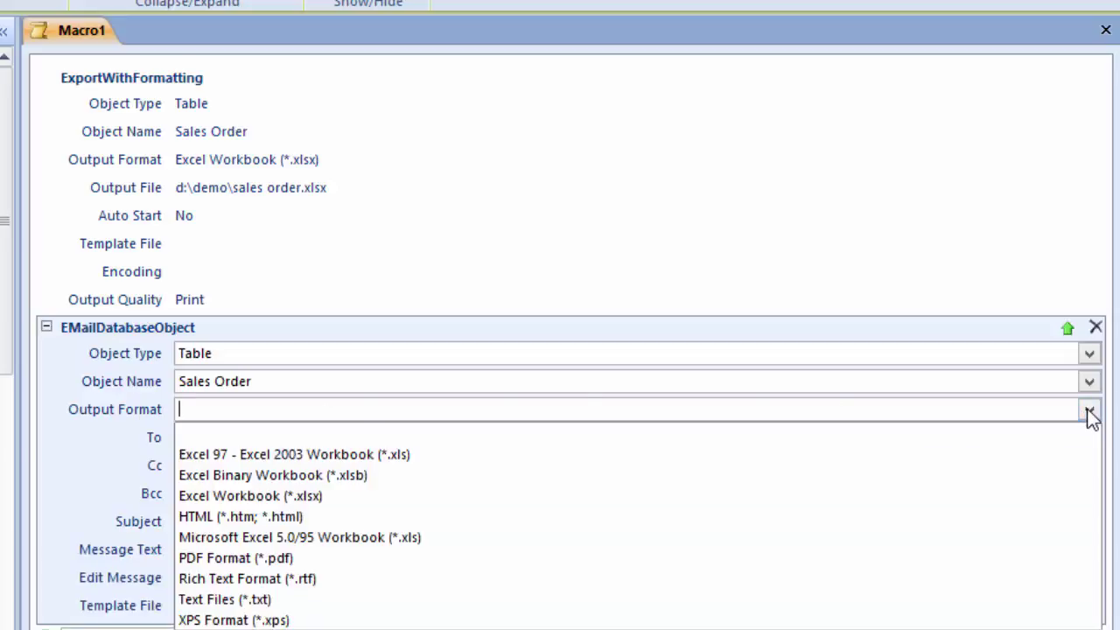
pyautogui.click(287, 497)
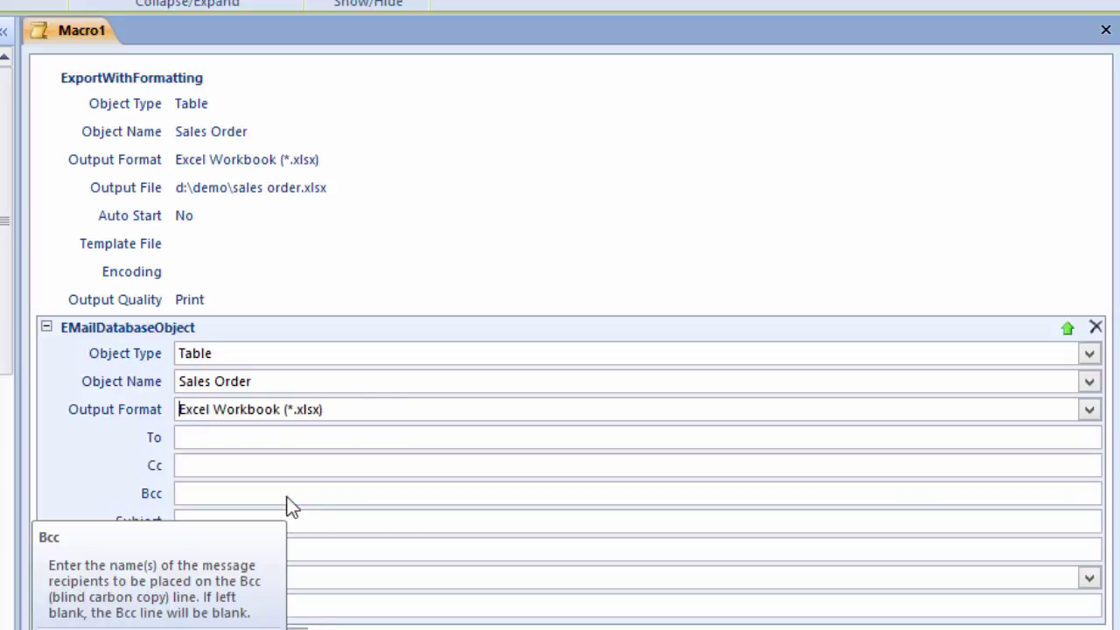
pyautogui.click(221, 440)
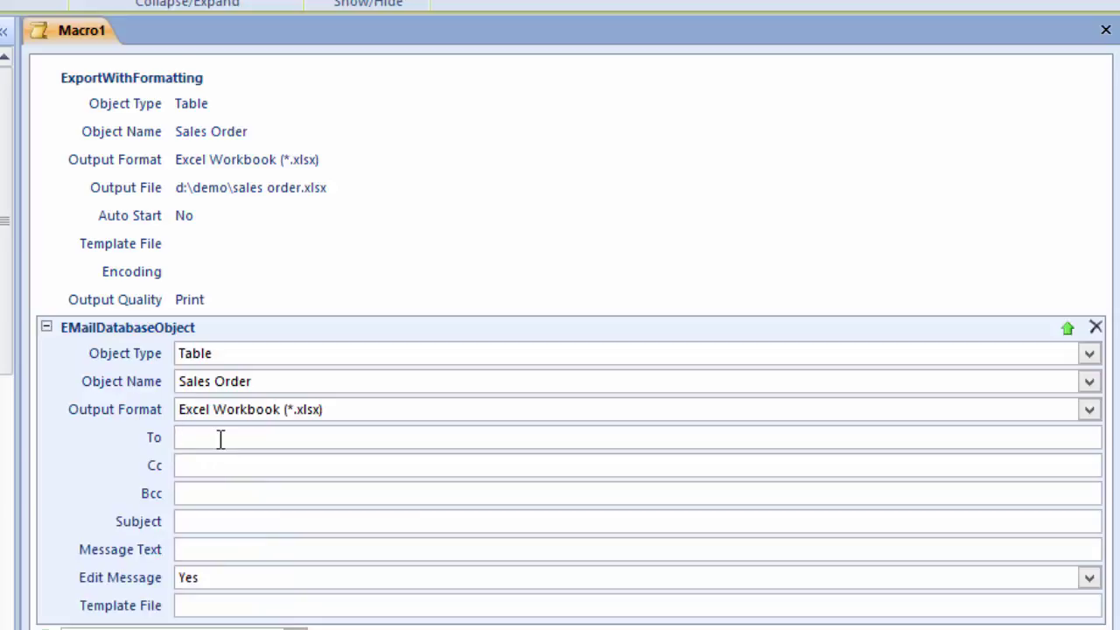
# Step: Enter the recipient's e-mail address and the subject 'export file with mail'
pyautogui.click(224, 520)
pyautogui.write('export ')
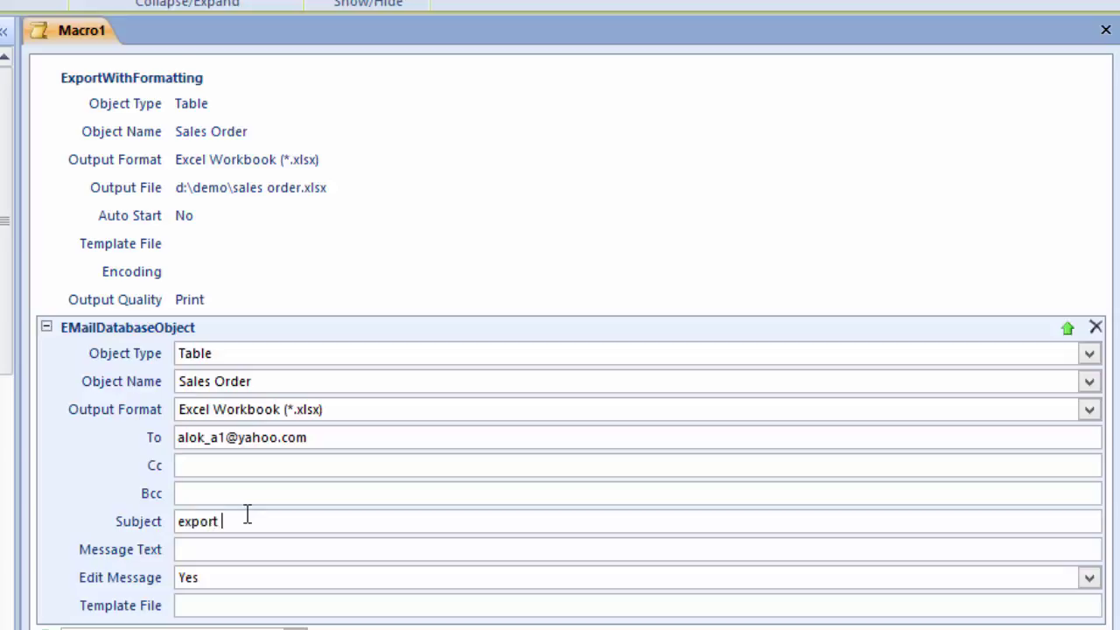
pyautogui.write('file with mail')
# Step: Set the e-mail message text to 'For your Reference'
pyautogui.click(193, 549)
pyautogui.write('For your re')
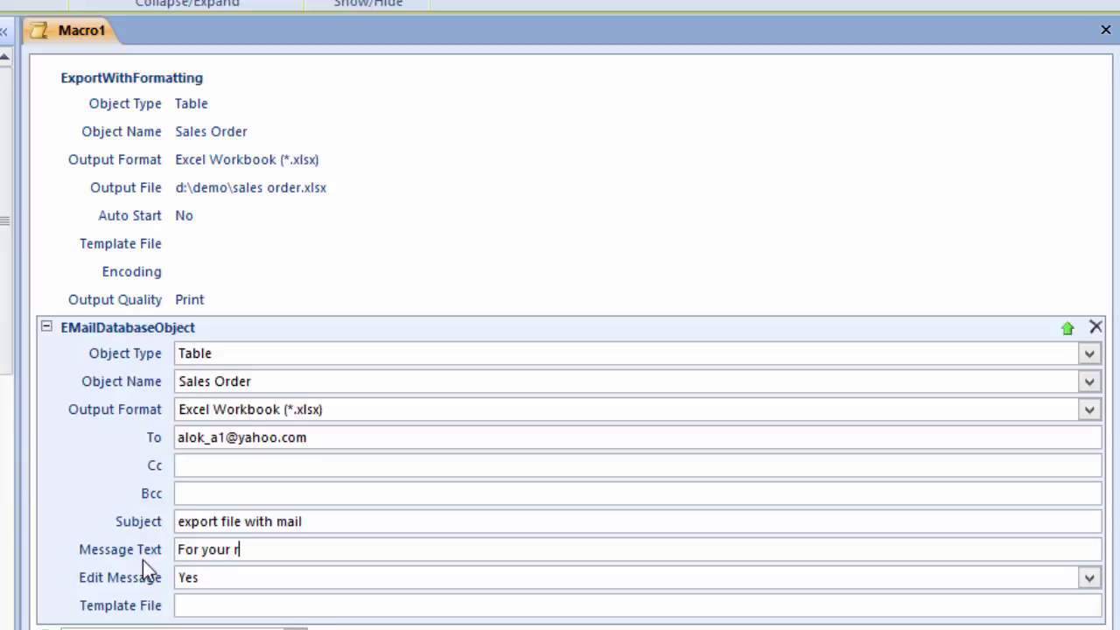
pyautogui.press('BackSpace')
pyautogui.press('BackSpace')
pyautogui.write('Refge')
pyautogui.press('BackSpace')
pyautogui.press('BackSpace')
pyautogui.press('BackSpace')
pyautogui.write('ference')
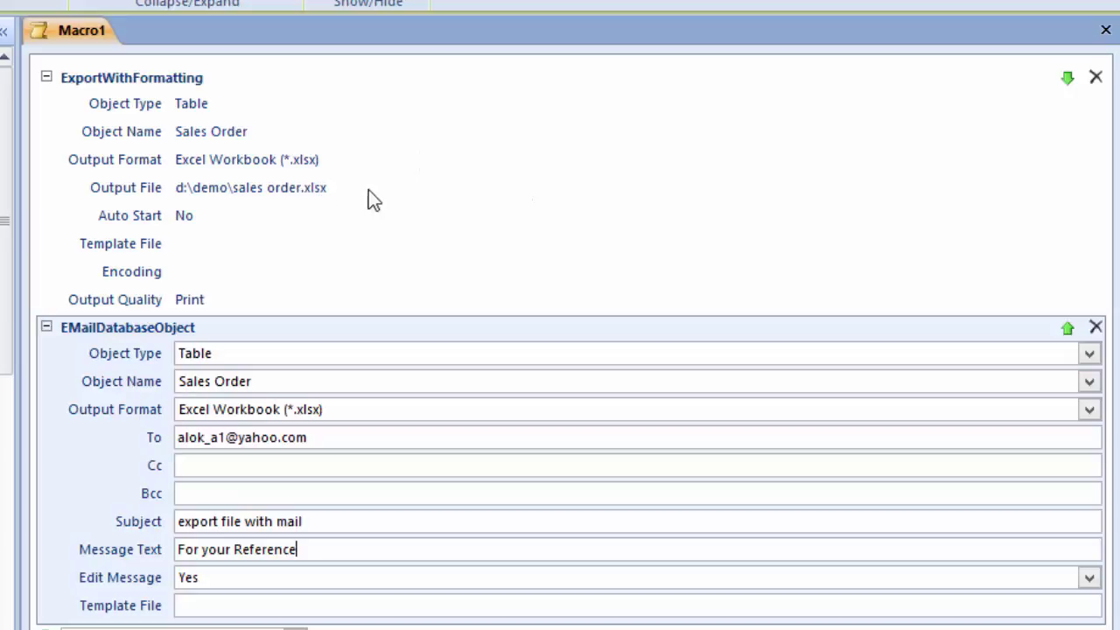
pyautogui.moveTo(378, 209)
# Step: Close the macro and save it as 'Export Excel File with Mail'
pyautogui.hotkey('ctrl', 'F4')
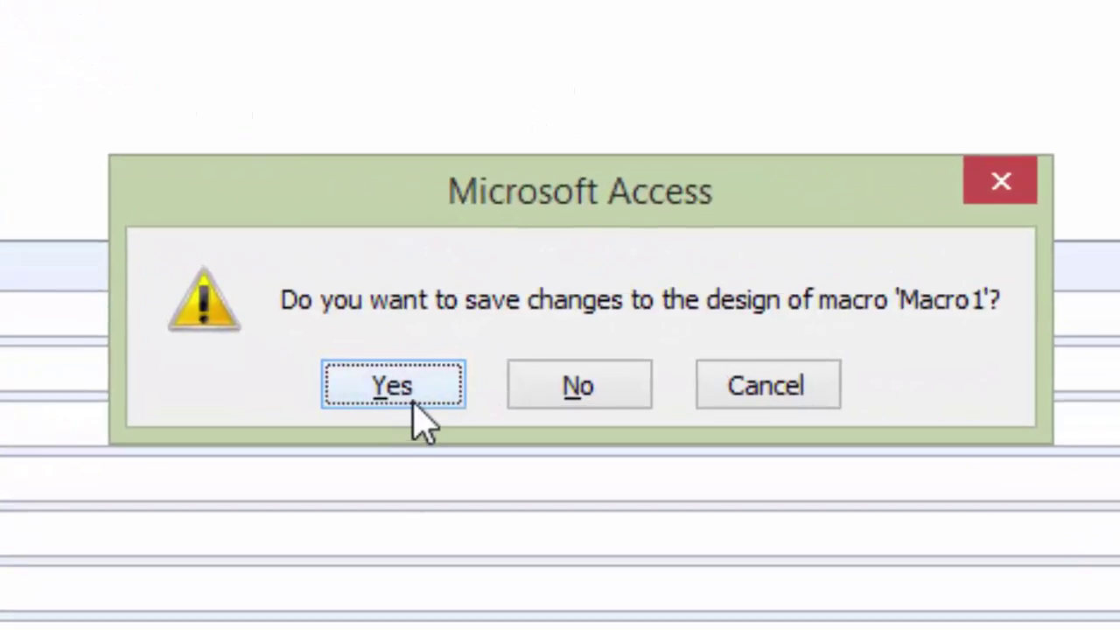
pyautogui.click(394, 386)
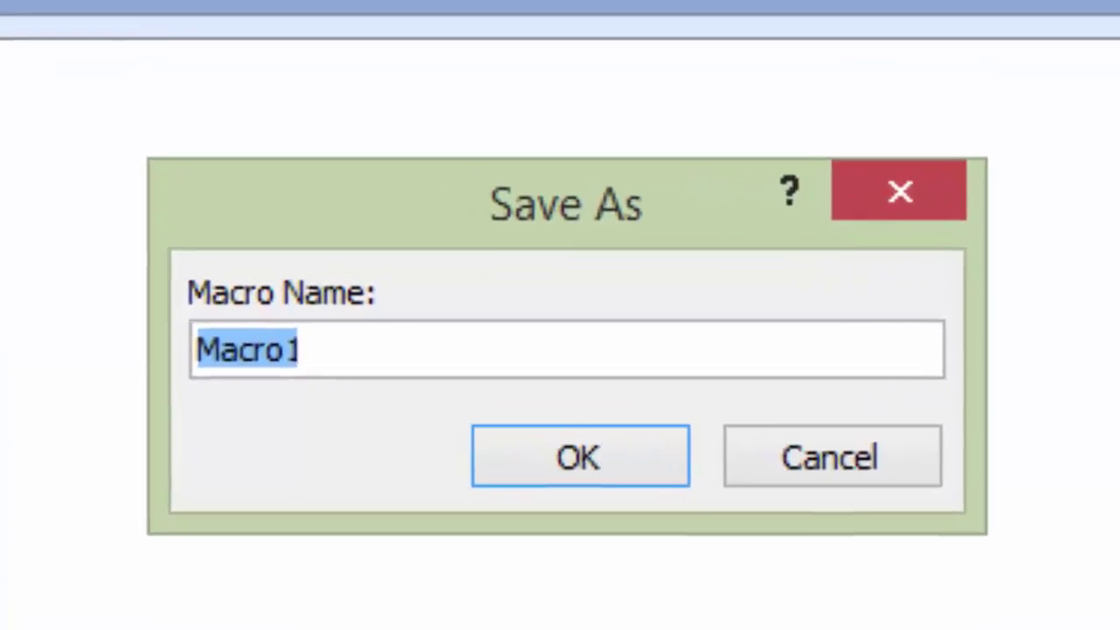
pyautogui.write('Exp')
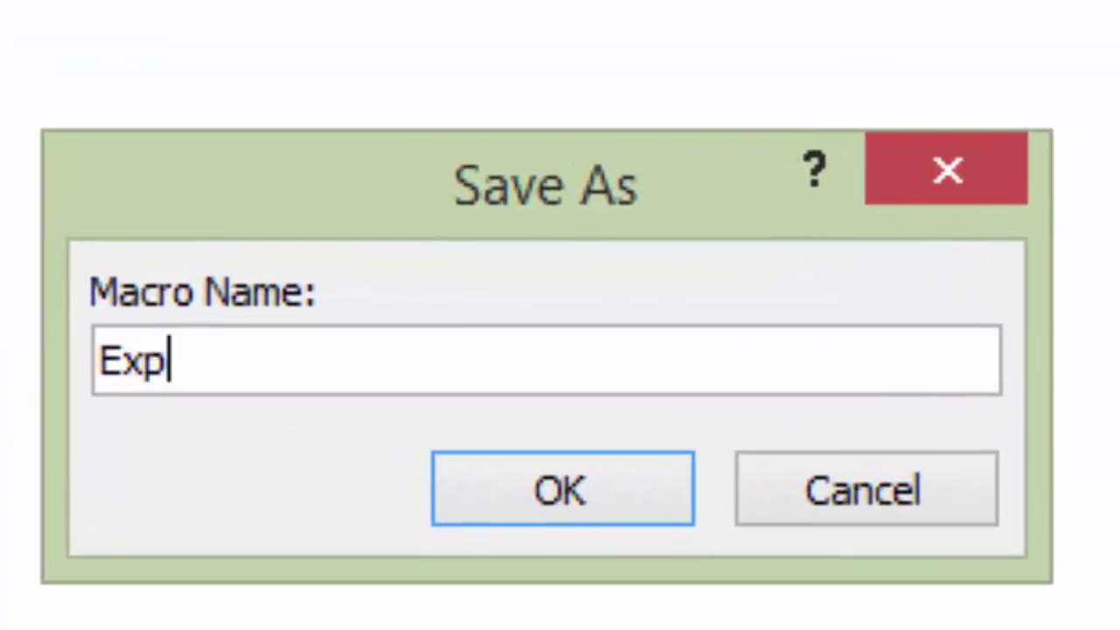
pyautogui.write('ort')
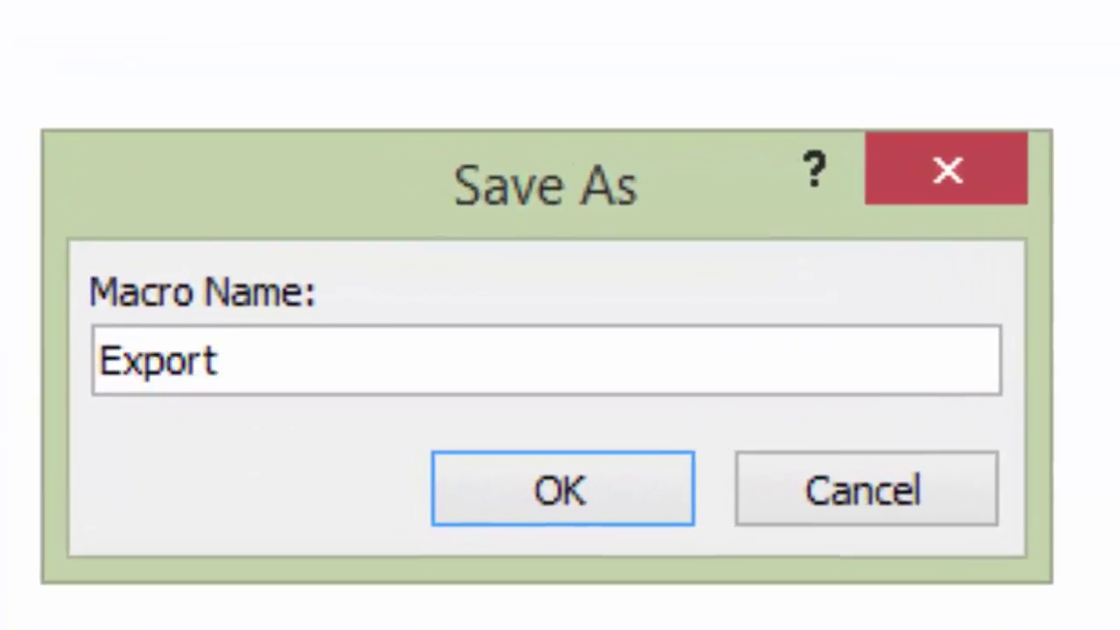
pyautogui.write(' Excel ')
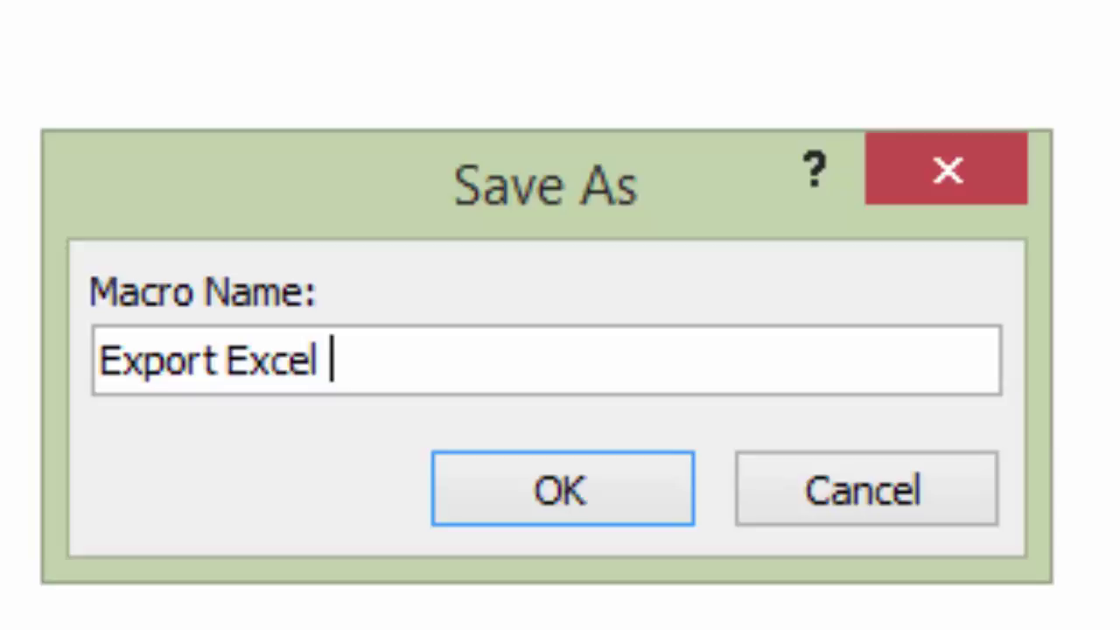
pyautogui.write('File with Mail')
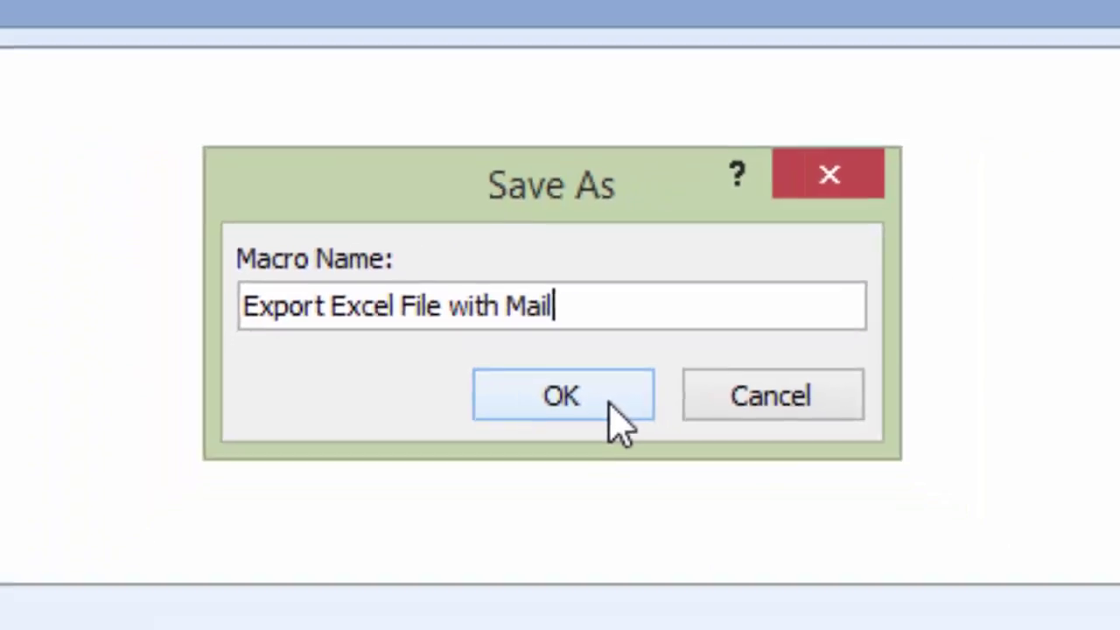
pyautogui.click(626, 494)
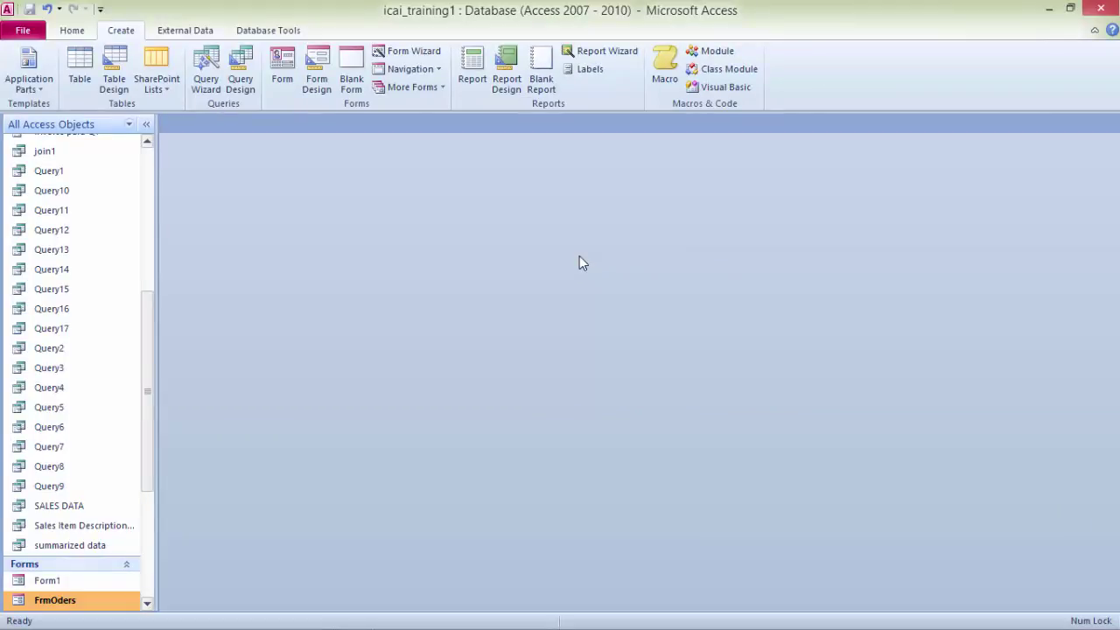
pyautogui.scroll(-4, 308, 292)
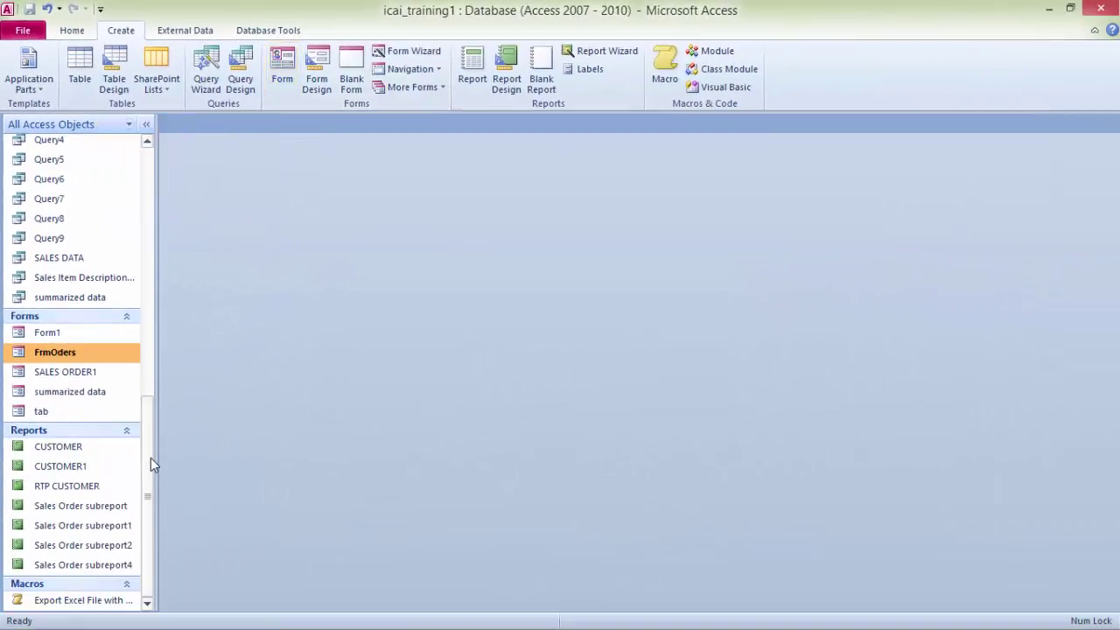
pyautogui.moveTo(148, 457); pyautogui.dragTo(145, 192)
# Step: Create and save a Sales Order form from the table, then enlarge its Detail section in Design view
pyautogui.click(55, 257)
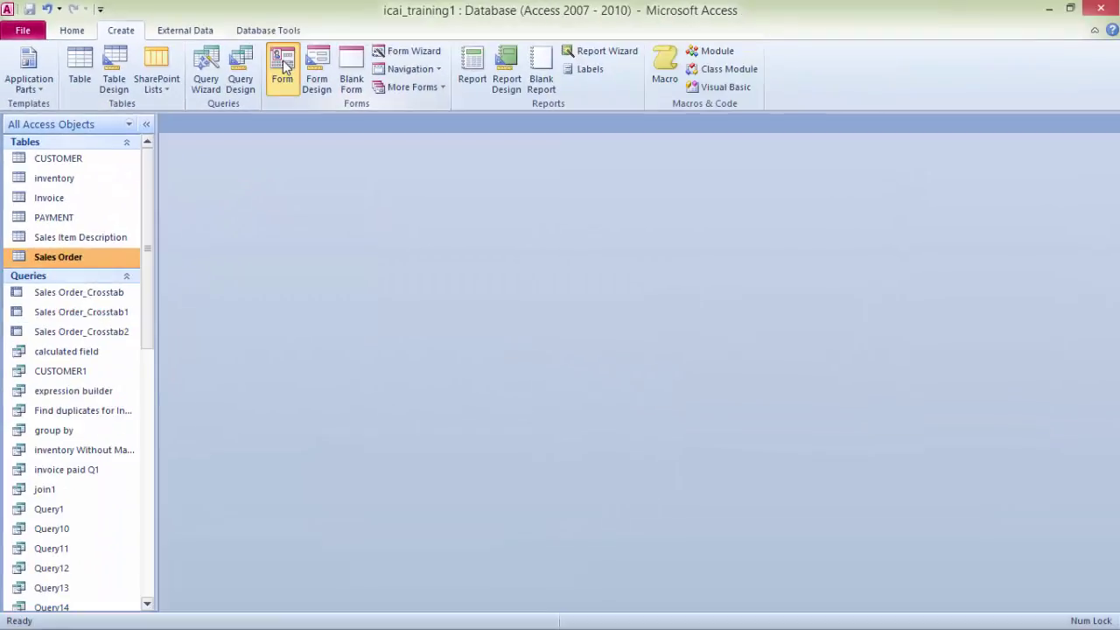
pyautogui.click(665, 144)
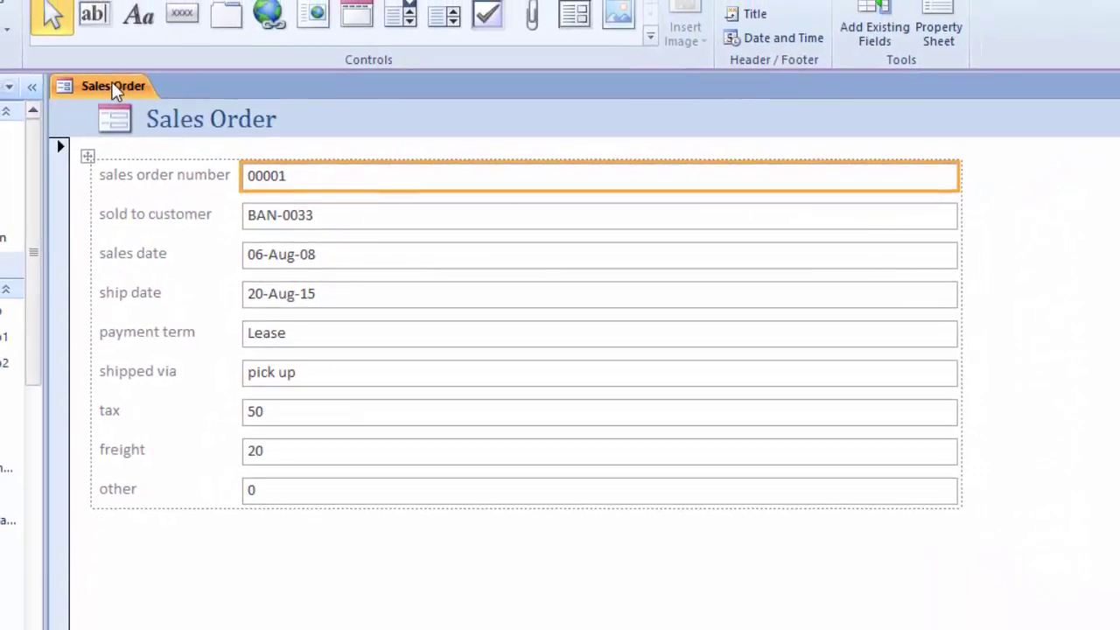
pyautogui.rightClick(113, 92)
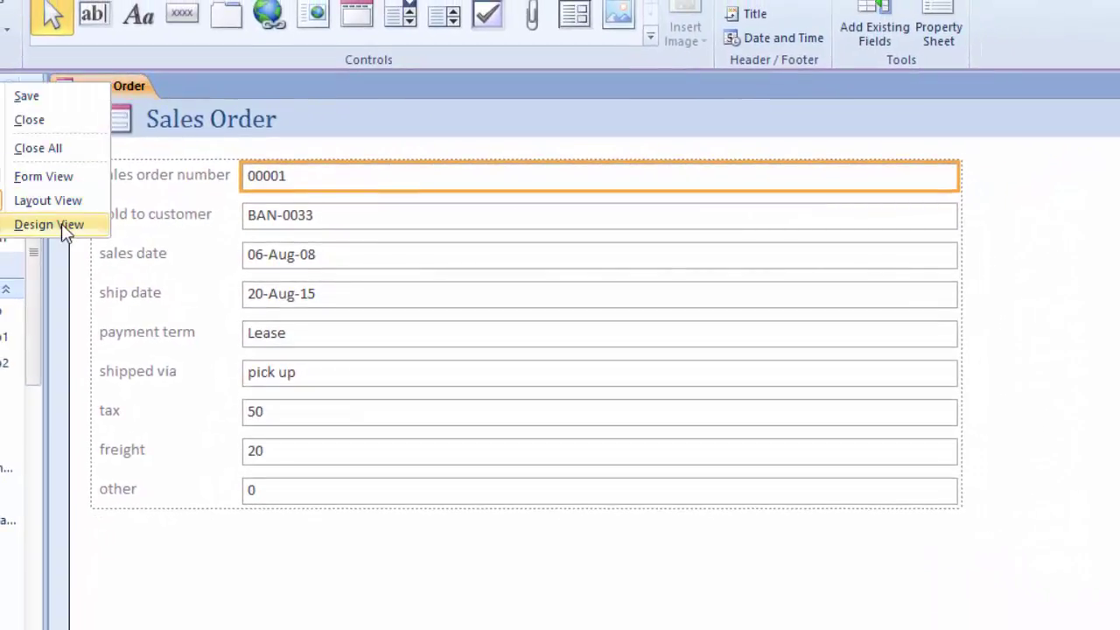
pyautogui.click(62, 223)
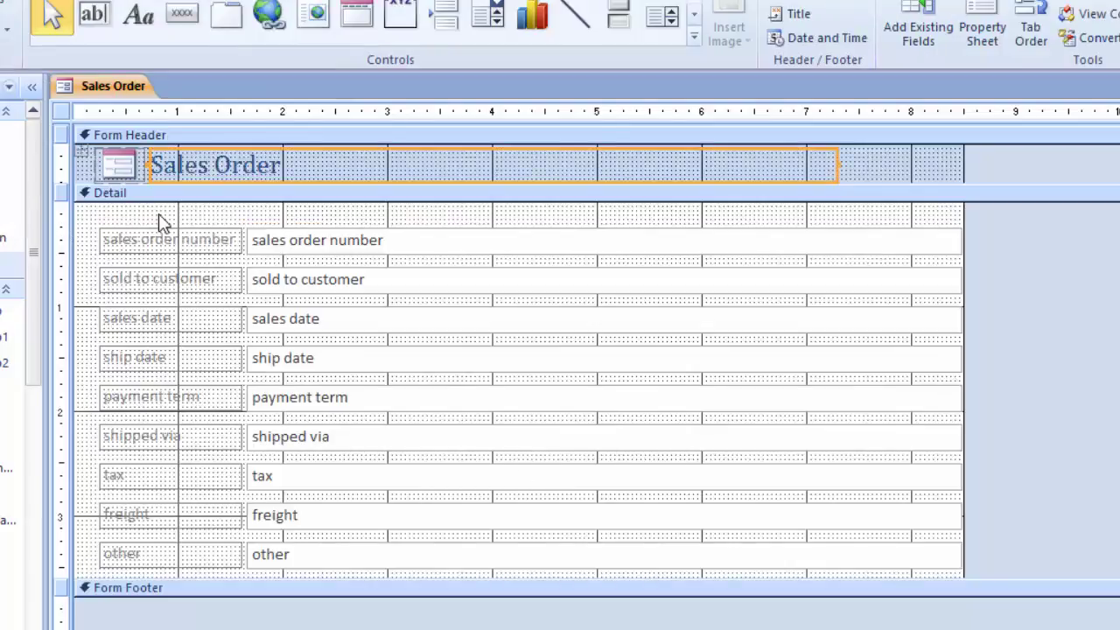
pyautogui.hotkey('ctrl', 's')
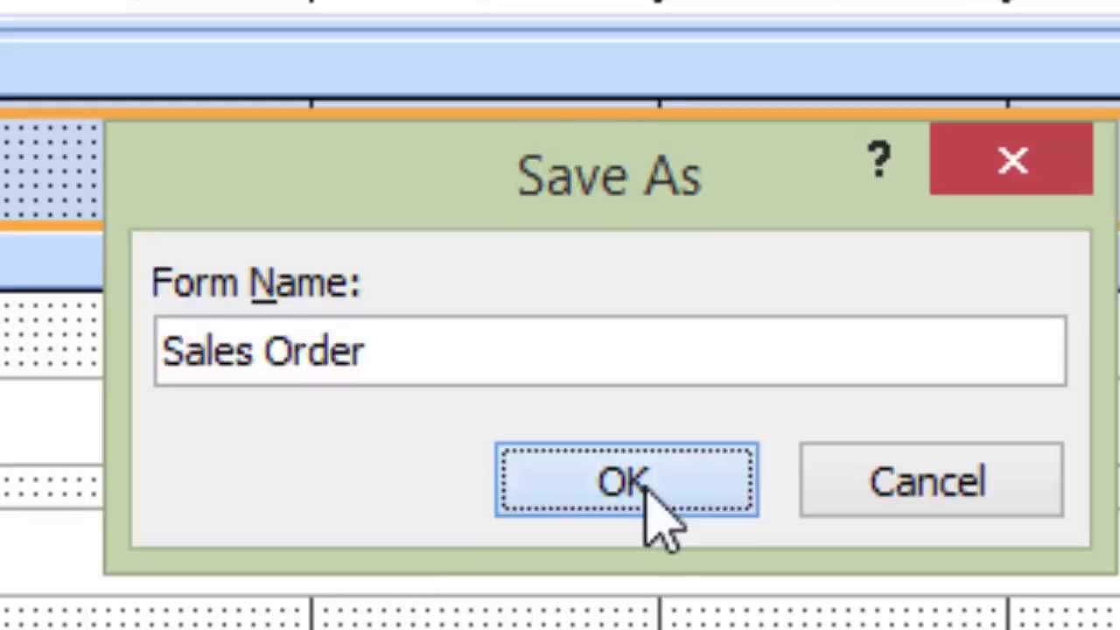
pyautogui.click(646, 486)
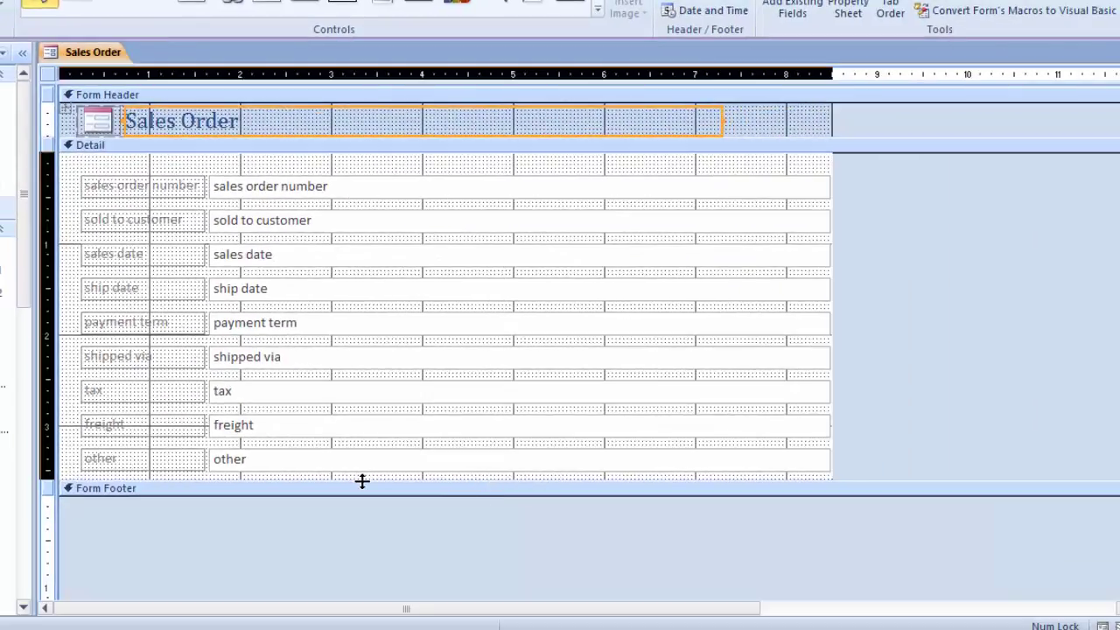
pyautogui.moveTo(362, 481); pyautogui.dragTo(348, 546)
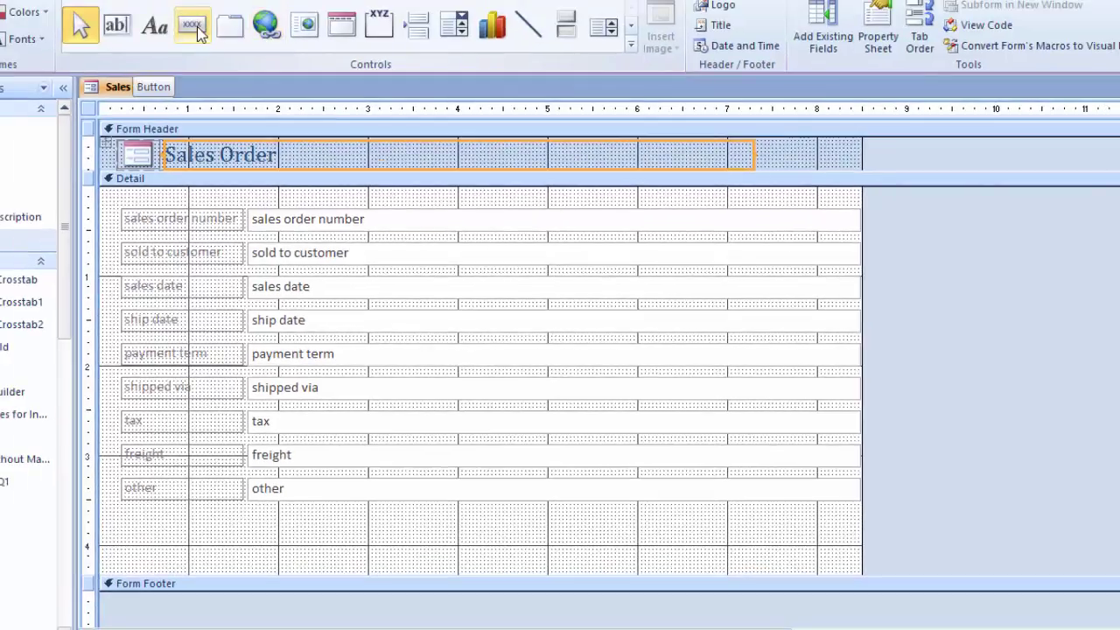
# Step: Draw a command button below the other field, skip the wizard, and caption it 'Export & Mail'
pyautogui.click(198, 31)
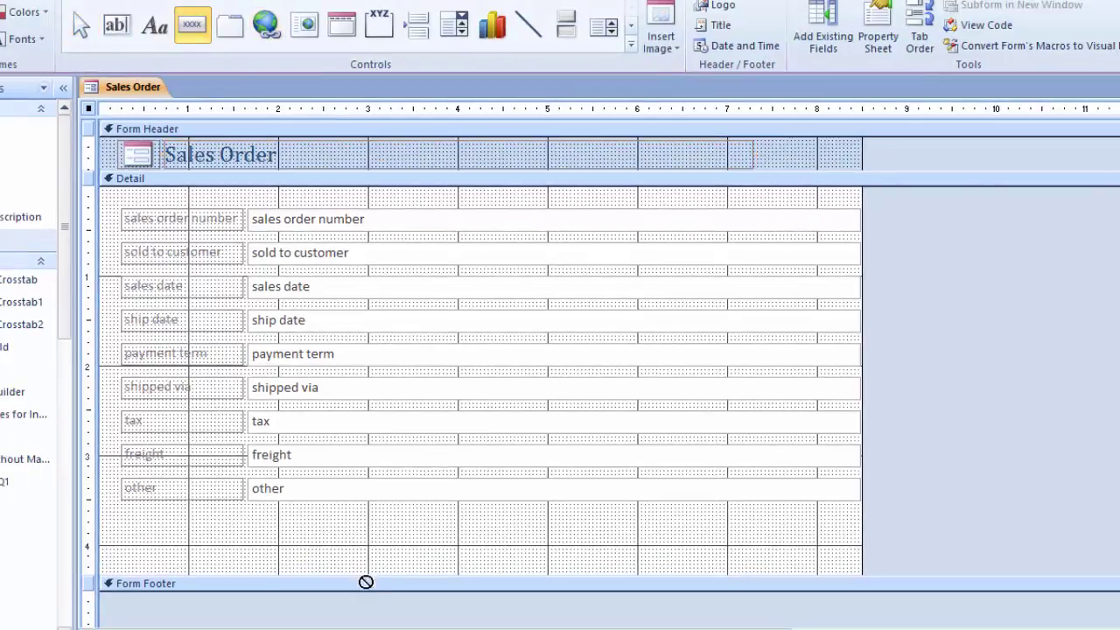
pyautogui.moveTo(247, 520); pyautogui.dragTo(379, 549)
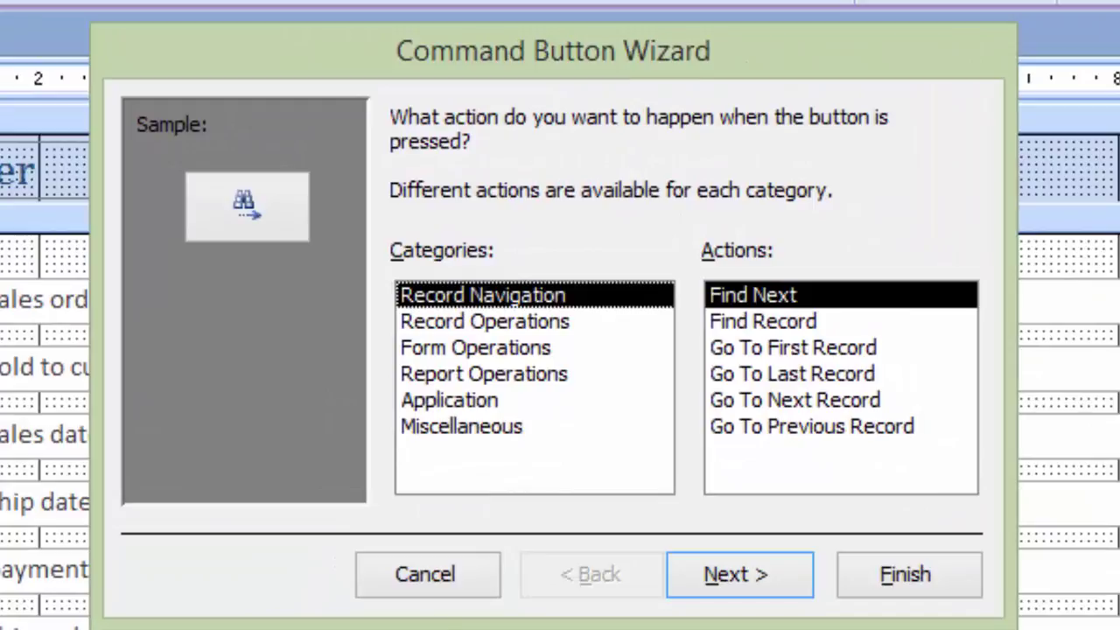
pyautogui.click(429, 588)
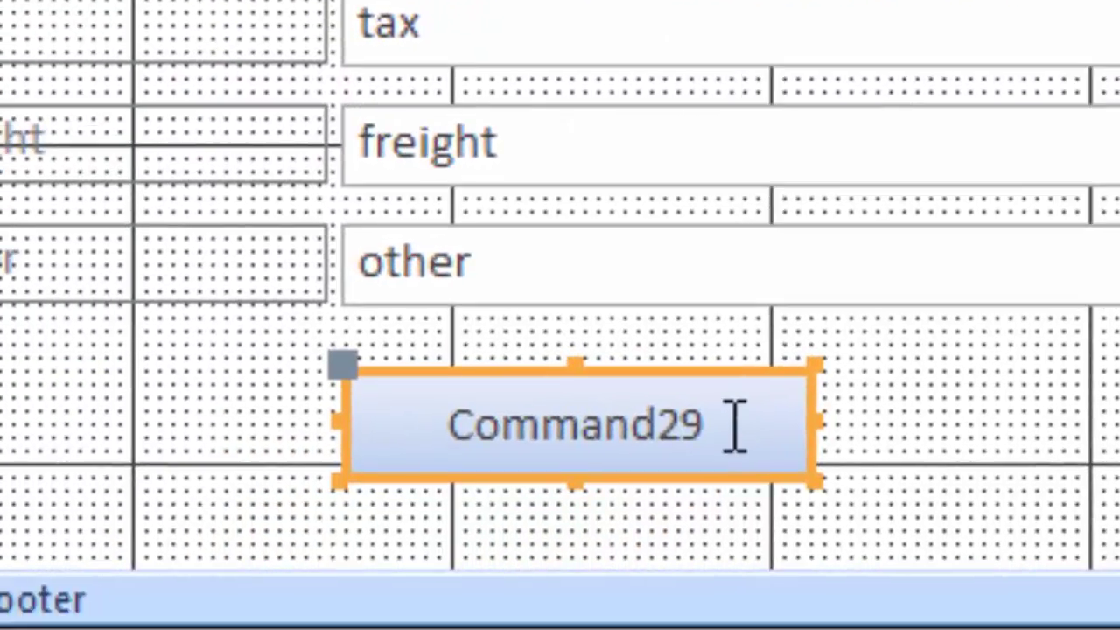
pyautogui.click(733, 426)
pyautogui.press('BackSpace')
pyautogui.press('BackSpace')
pyautogui.press('BackSpace')
pyautogui.press('BackSpace')
pyautogui.press('BackSpace')
pyautogui.press('BackSpace')
pyautogui.press('BackSpace')
pyautogui.press('BackSpace')
pyautogui.press('BackSpace')
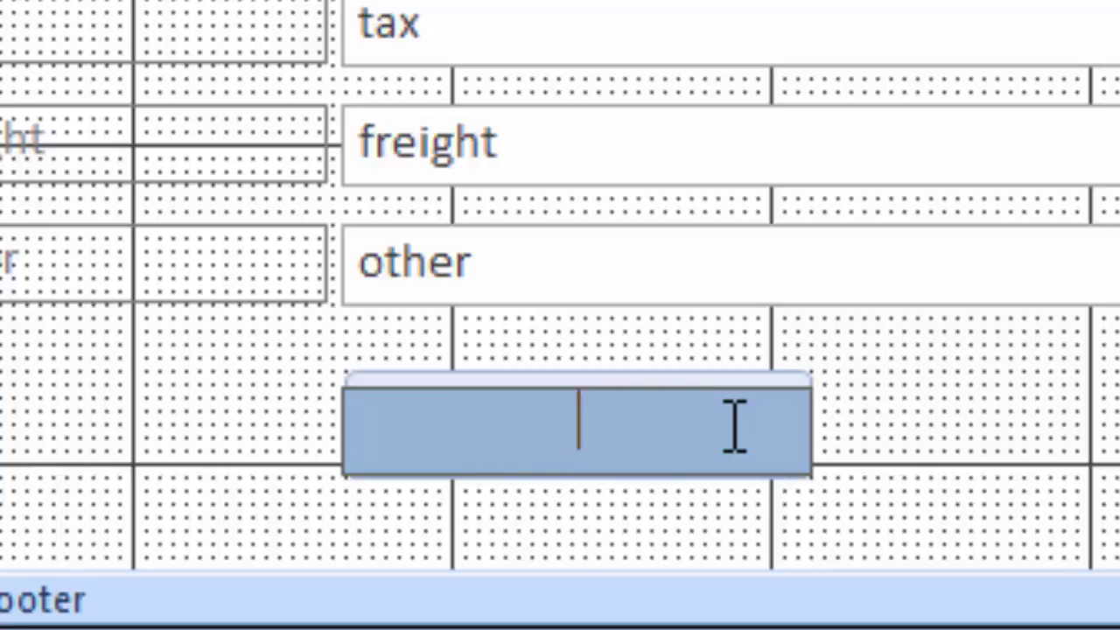
pyautogui.write('Export ')
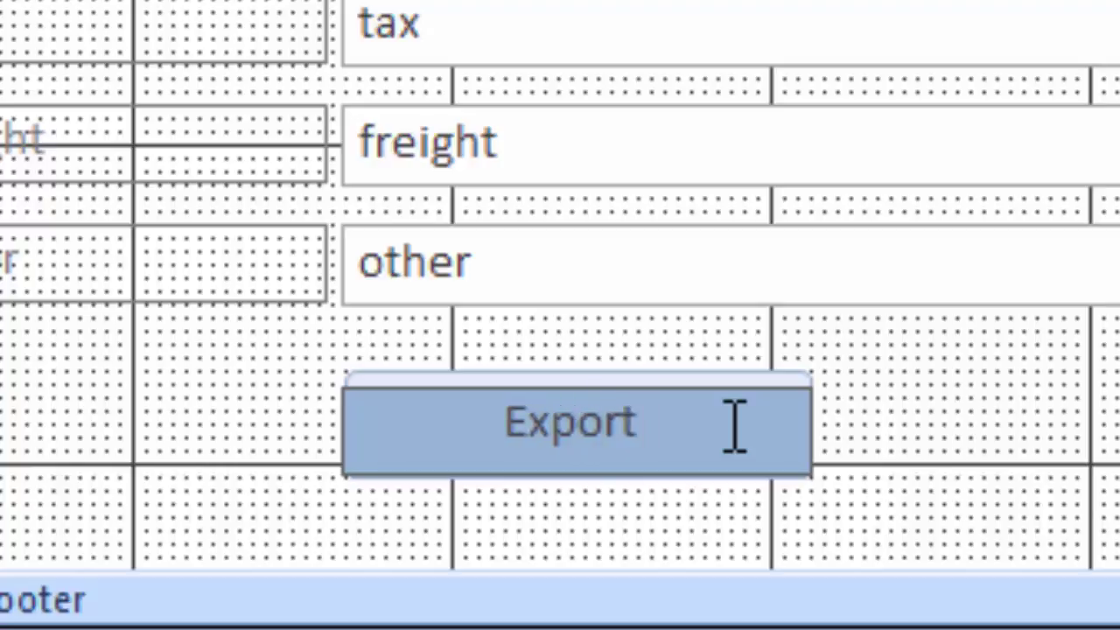
pyautogui.write('& Mail')
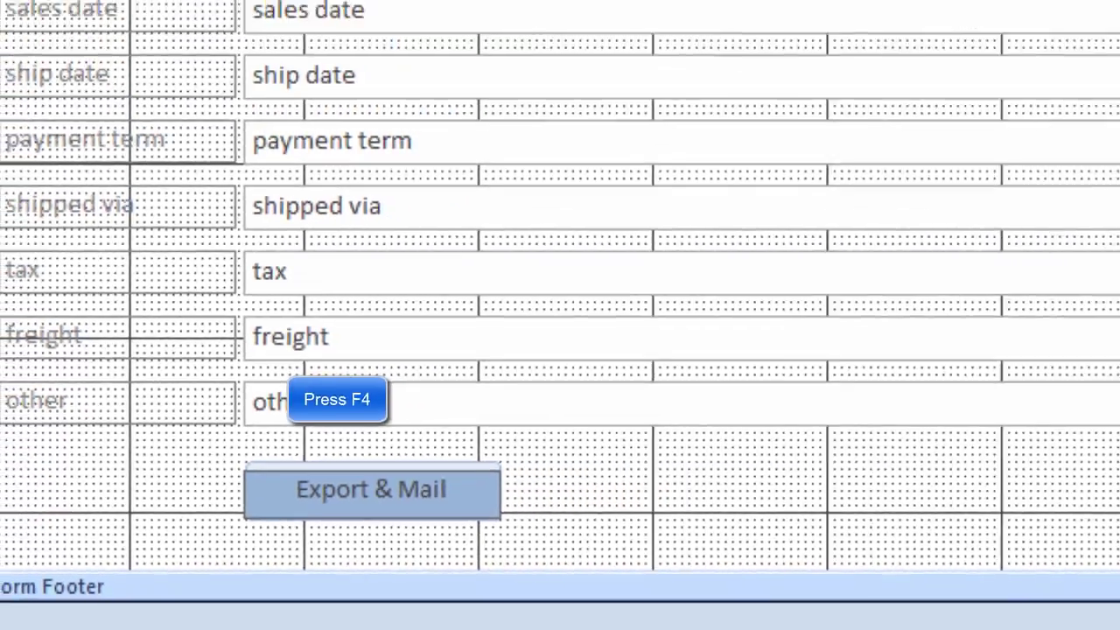
pyautogui.press('F4')
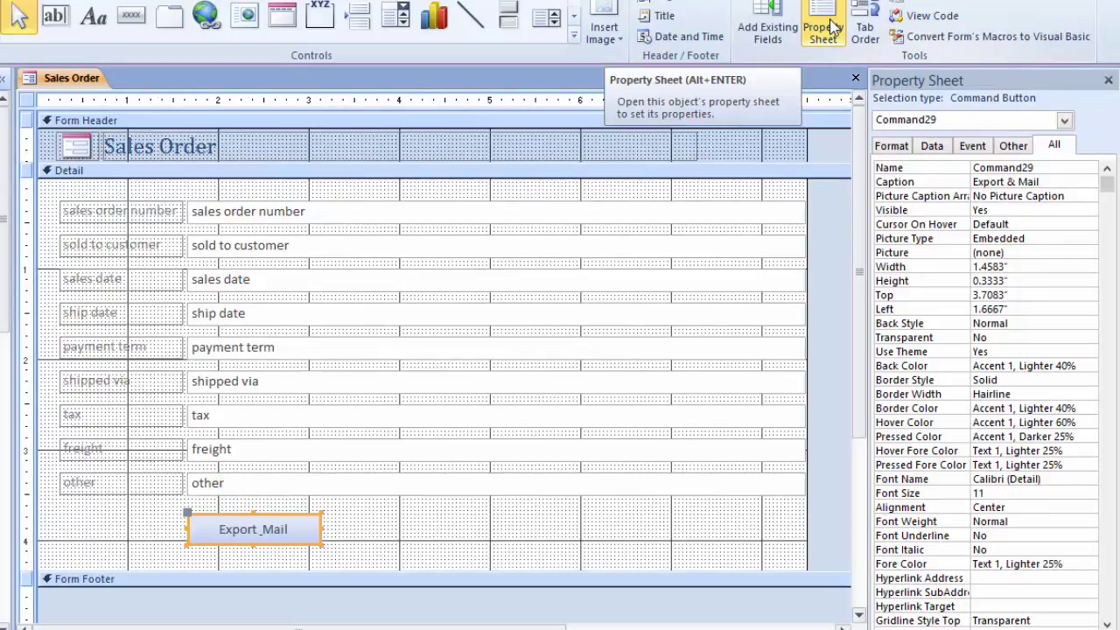
# Step: In the button's Event properties, set On Click to the 'Export Excel File with Mail' macro
pyautogui.click(833, 28)
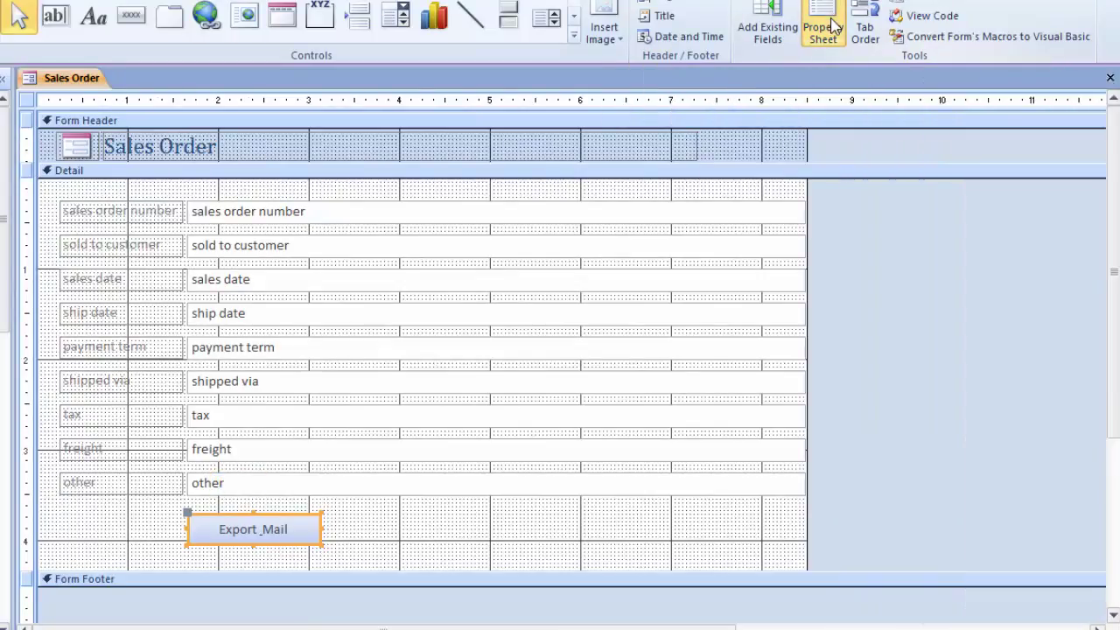
pyautogui.click(833, 28)
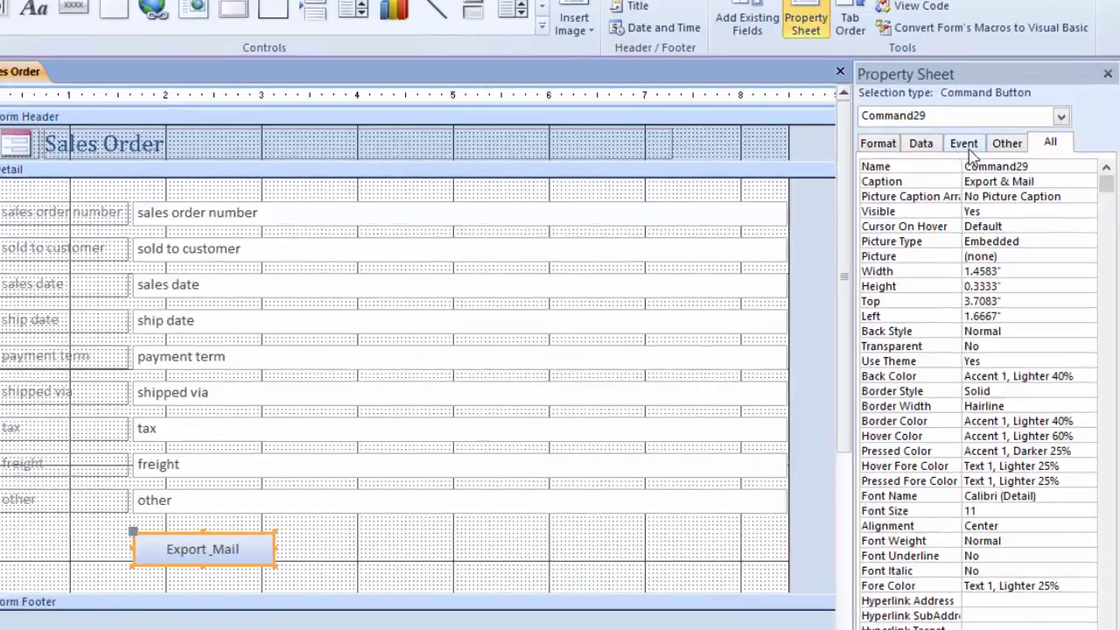
pyautogui.click(962, 145)
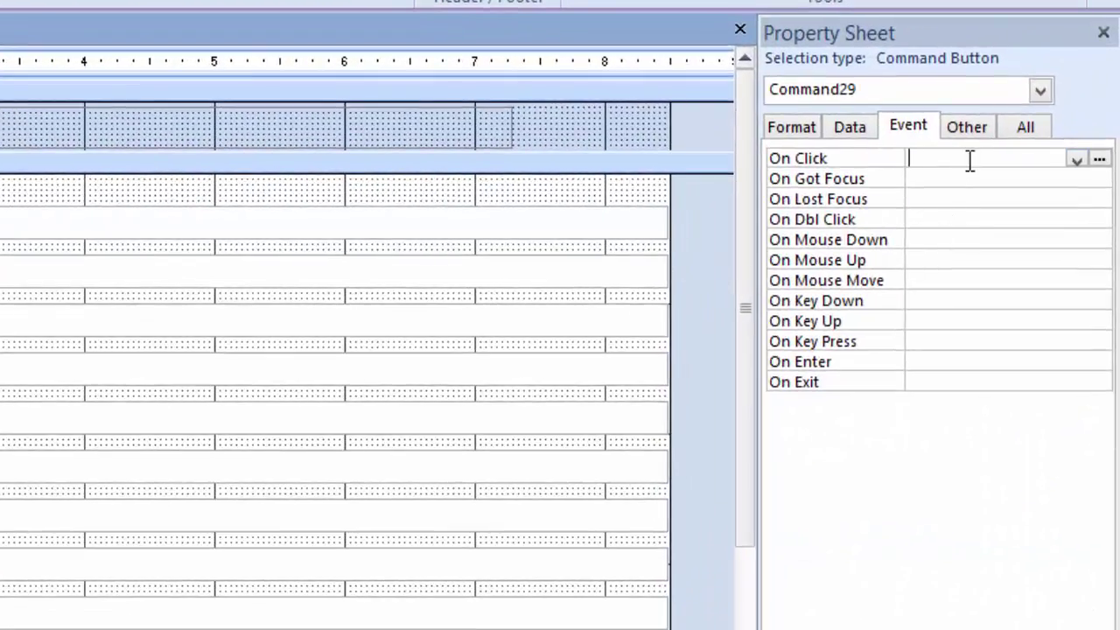
pyautogui.click(1075, 161)
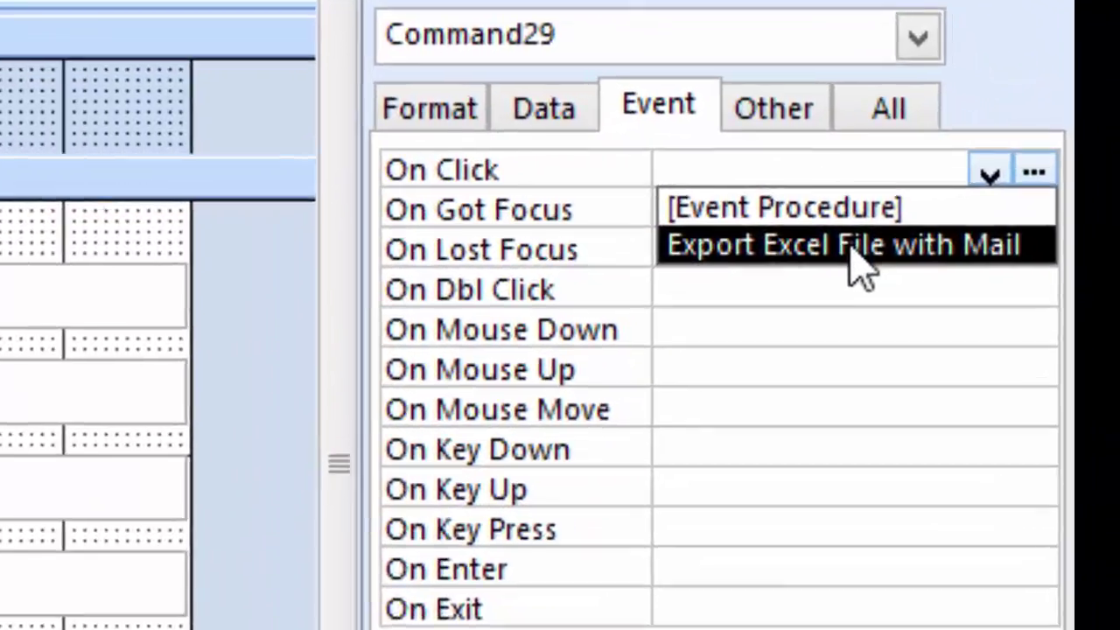
pyautogui.click(1008, 198)
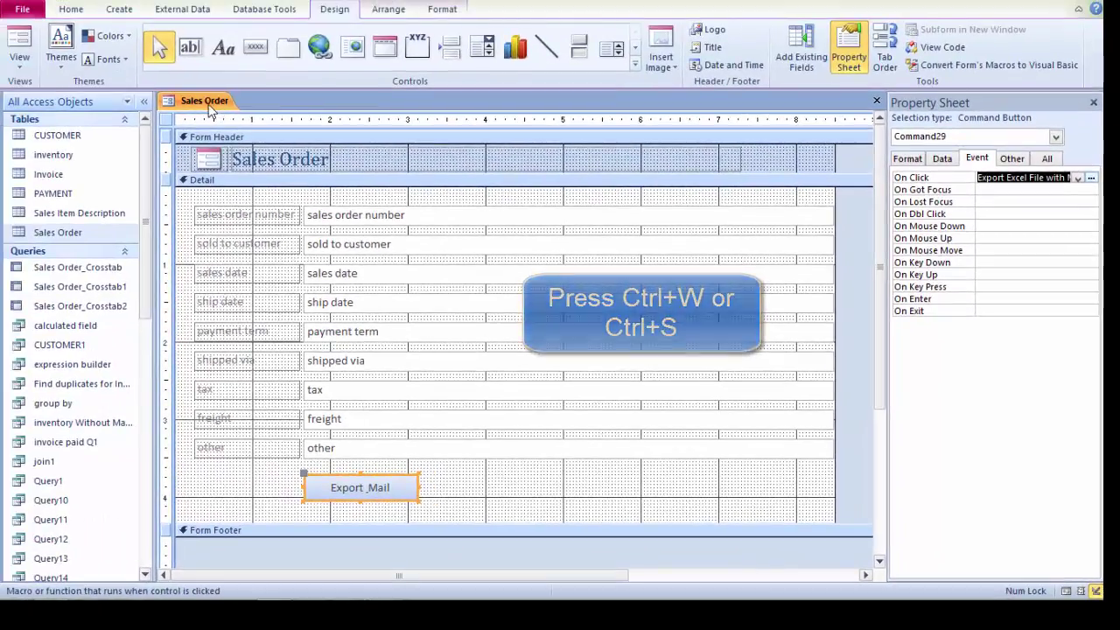
# Step: Test the Sales Order form in Form view, browsing records and trying Export & Mail, then return to the slides
pyautogui.rightClick(54, 18)
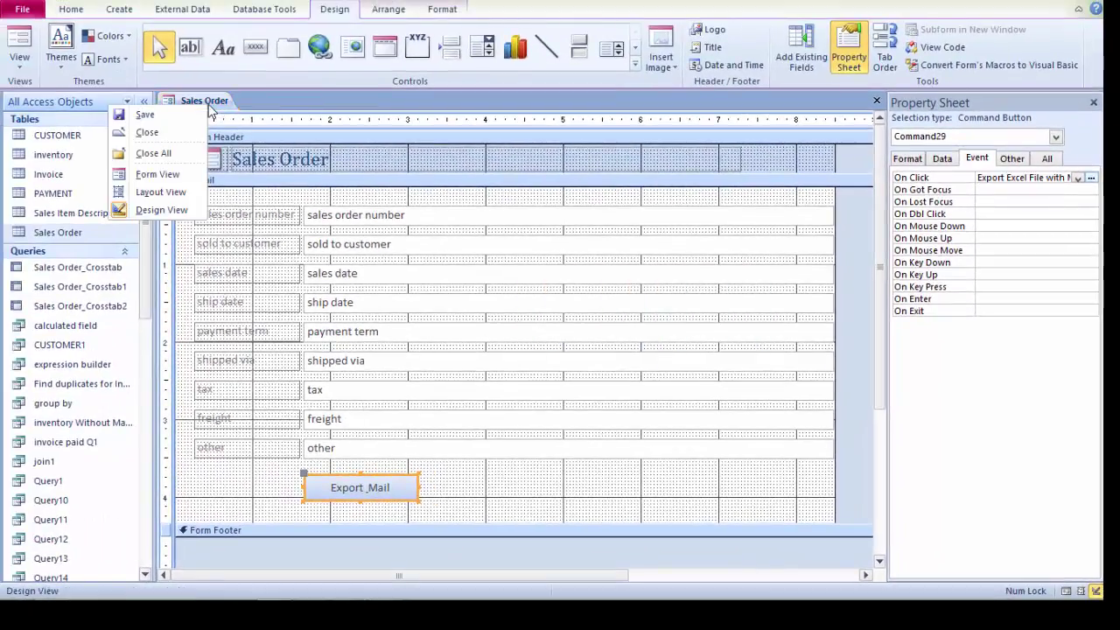
pyautogui.click(157, 174)
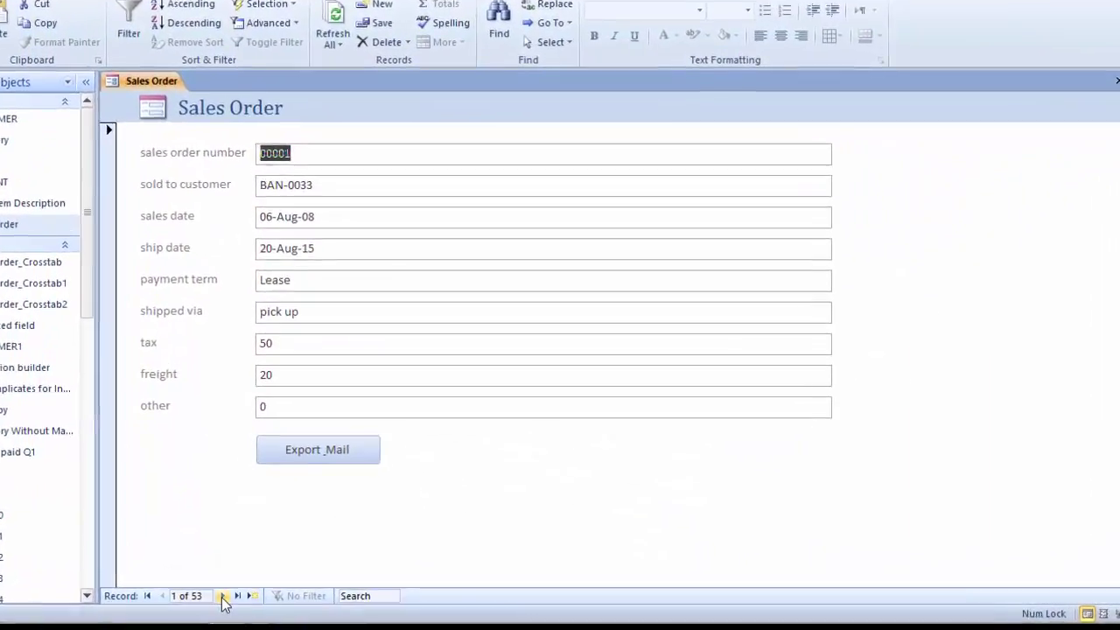
pyautogui.click(269, 599)
pyautogui.click(269, 598)
pyautogui.click(269, 598)
pyautogui.click(268, 598)
pyautogui.click(269, 599)
pyautogui.click(133, 591)
pyautogui.click(133, 591)
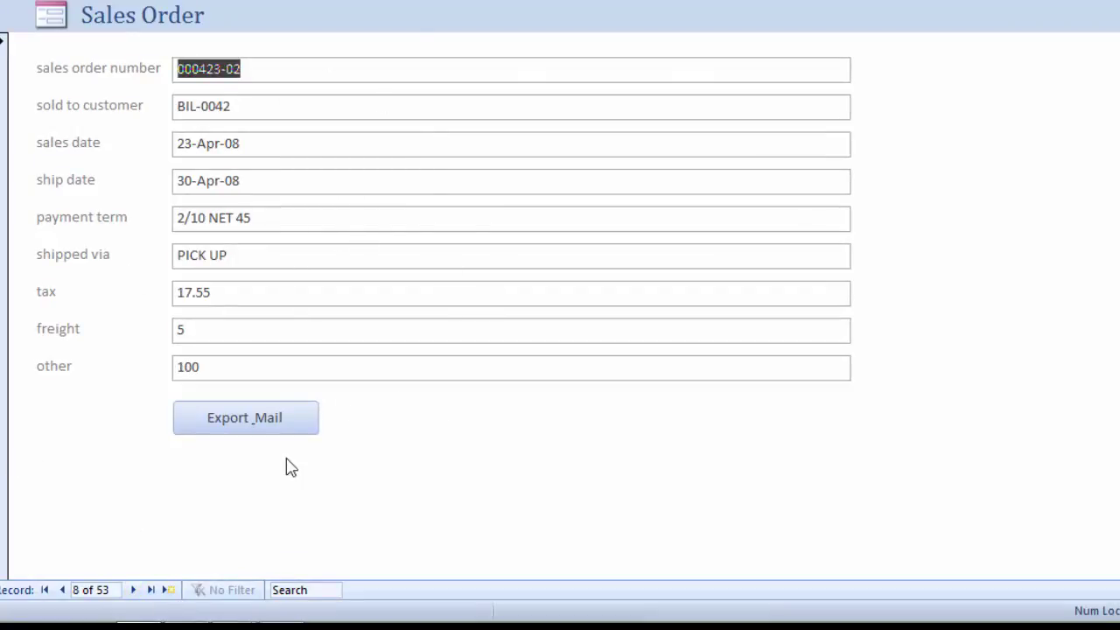
pyautogui.click(250, 420)
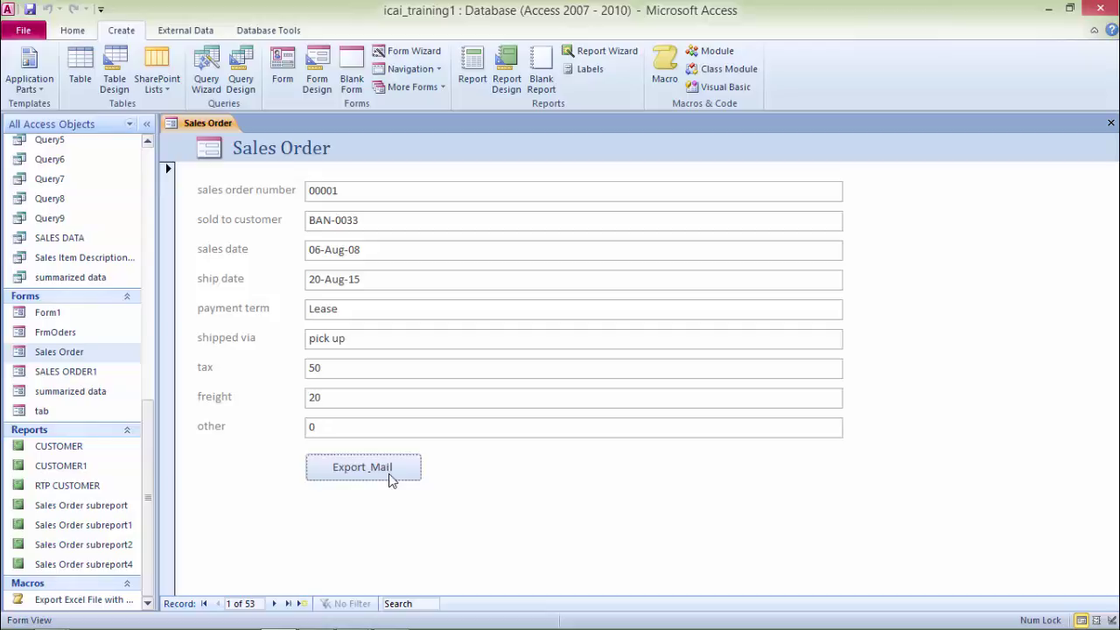
pyautogui.hotkey('alt', 'Tab')
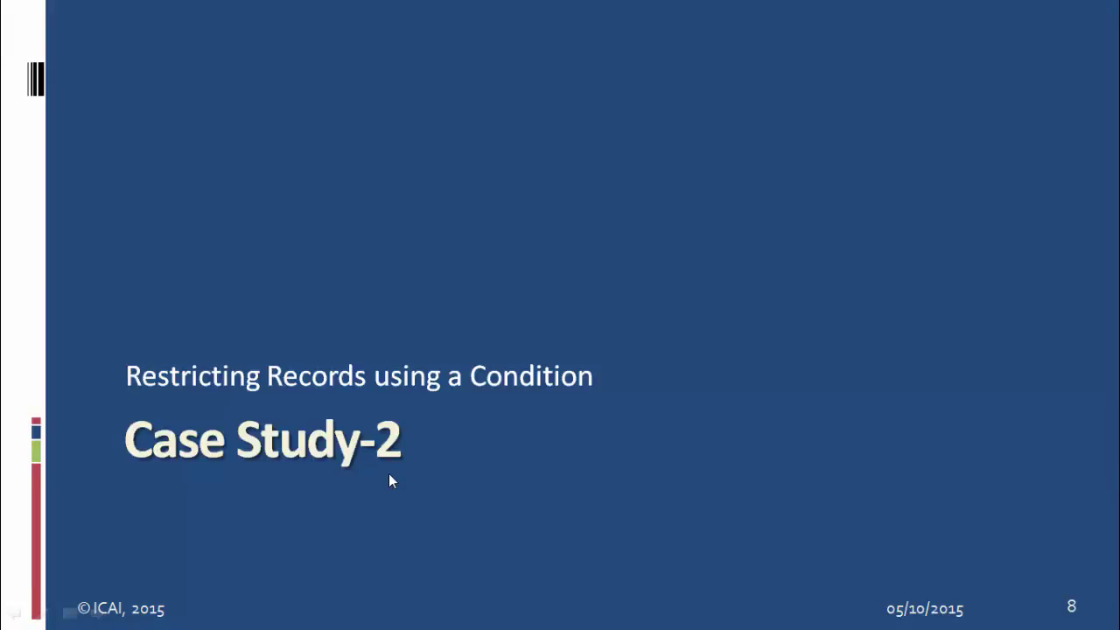
# Step: Advance the slideshow to the Problem Scenario slide
pyautogui.click(390, 480)
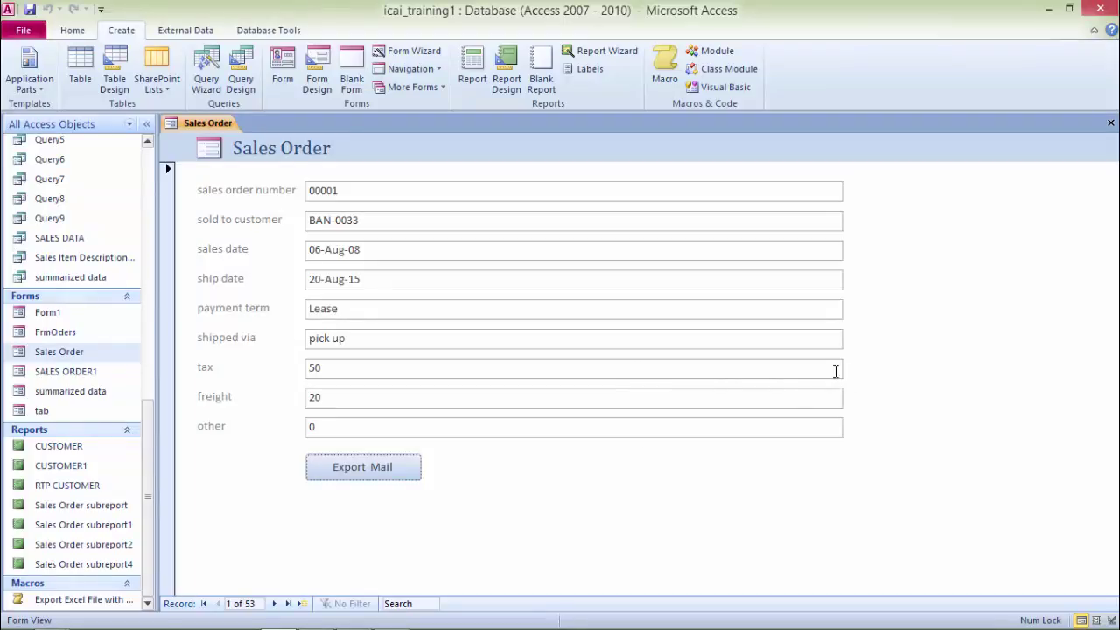
# Step: Close the Sales Order form and create a quick form from the CUSTOMER table
pyautogui.hotkey('ctrl', 'w')
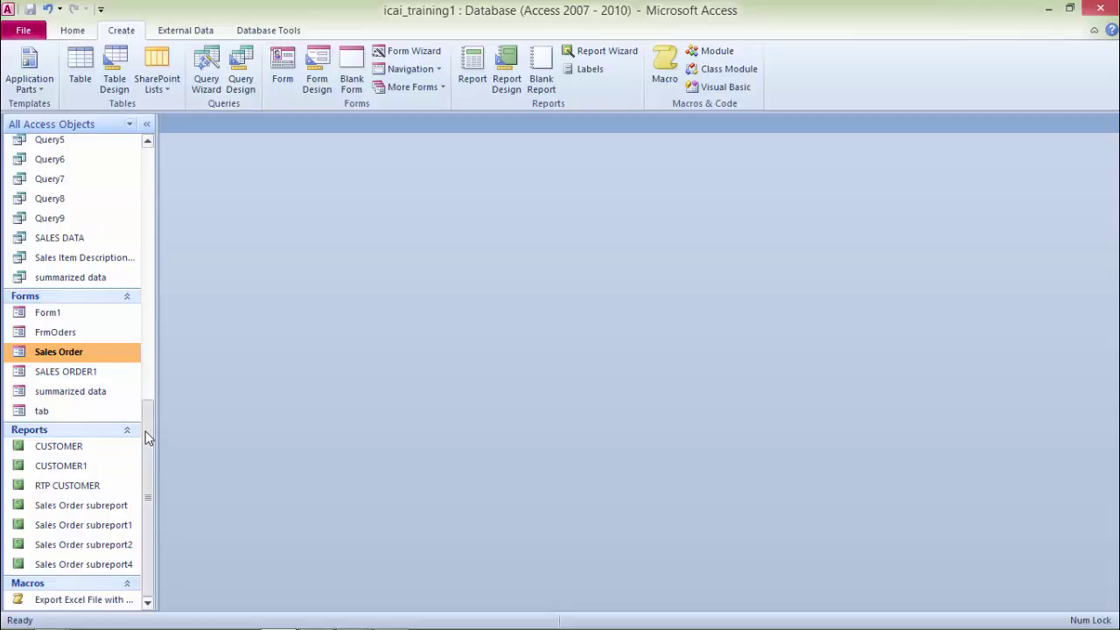
pyautogui.moveTo(146, 432); pyautogui.dragTo(179, 140)
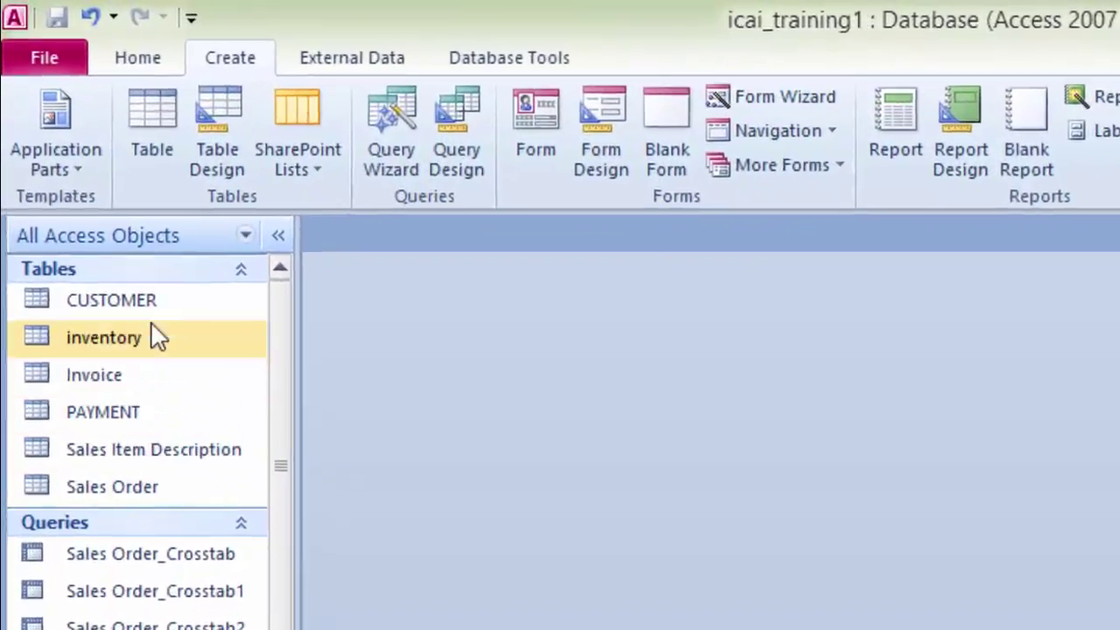
pyautogui.click(159, 306)
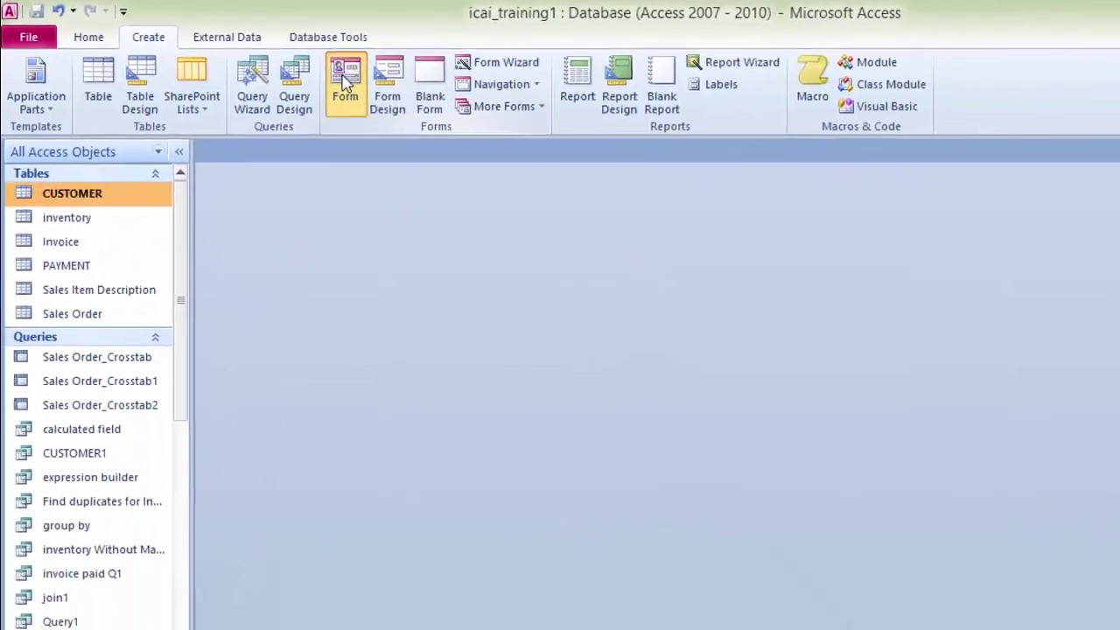
pyautogui.click(346, 81)
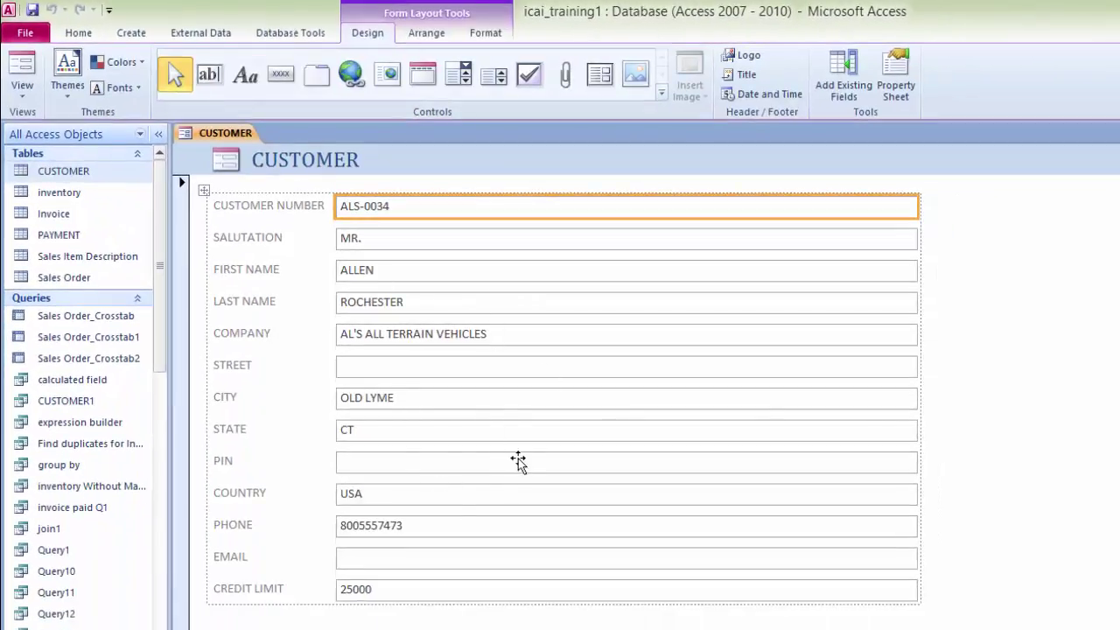
# Step: Close the new form, saving it under the name CUSTOMER
pyautogui.hotkey('ctrl', 'w')
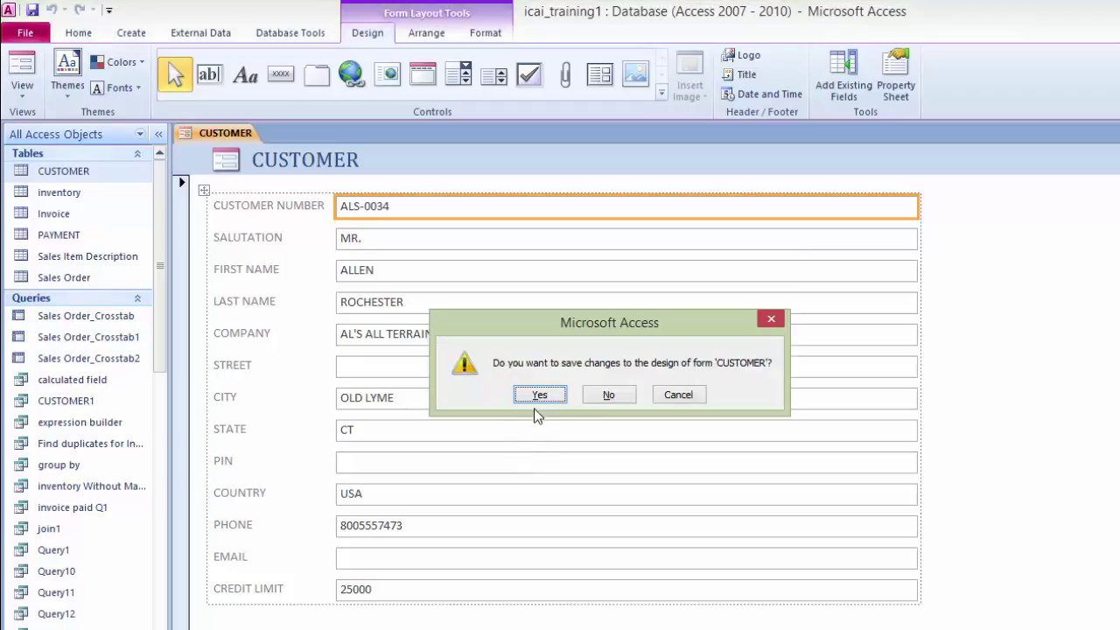
pyautogui.click(535, 394)
pyautogui.click(615, 274)
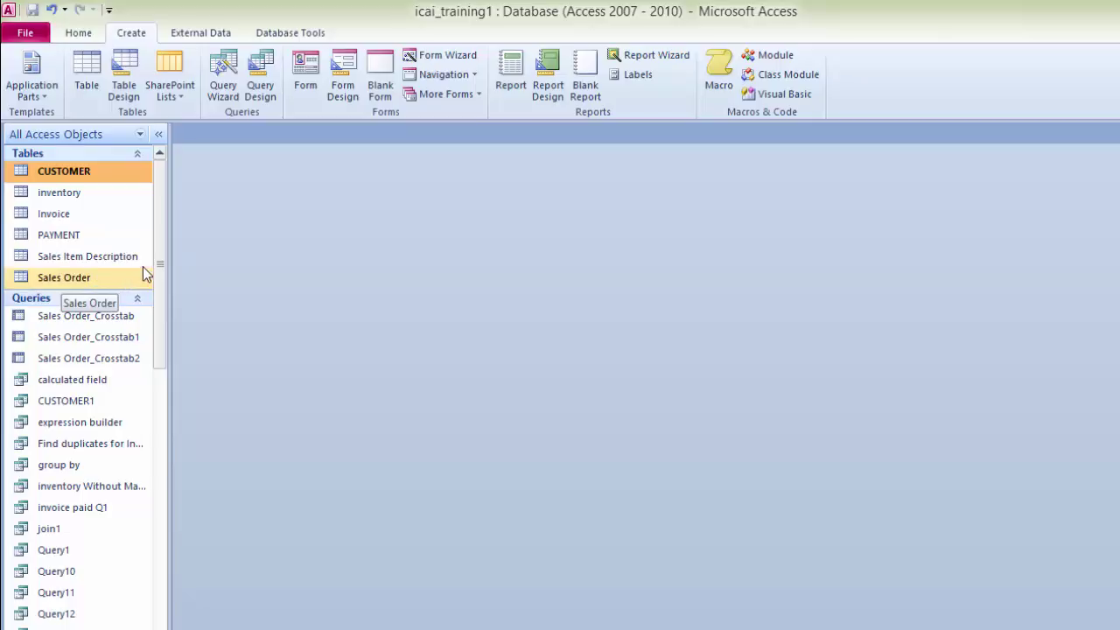
pyautogui.moveTo(166, 240); pyautogui.dragTo(161, 520)
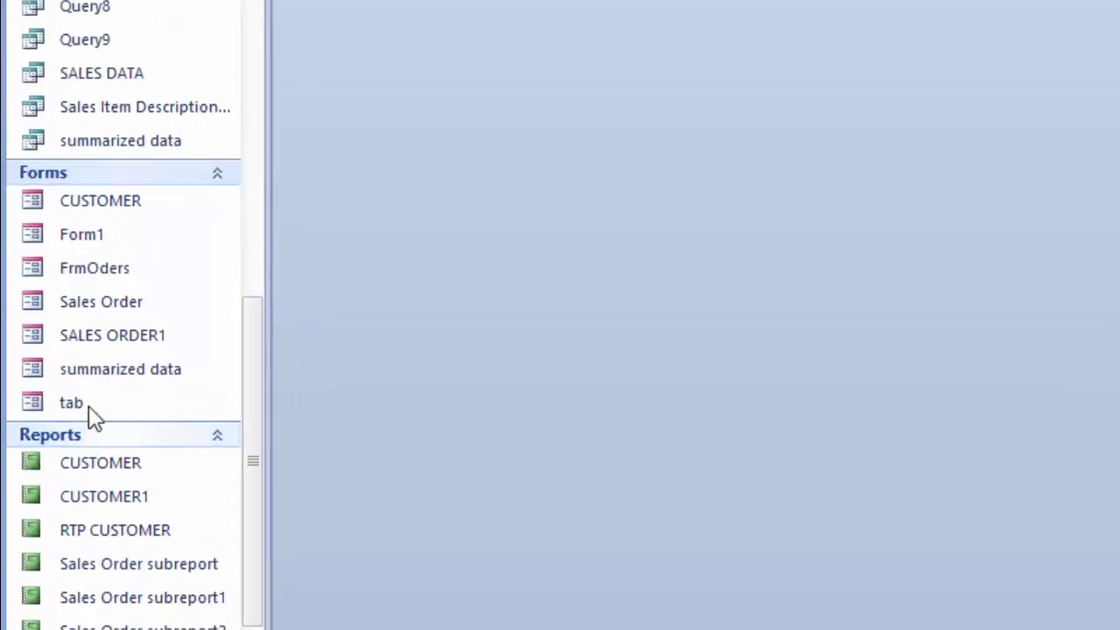
pyautogui.rightClick(109, 327)
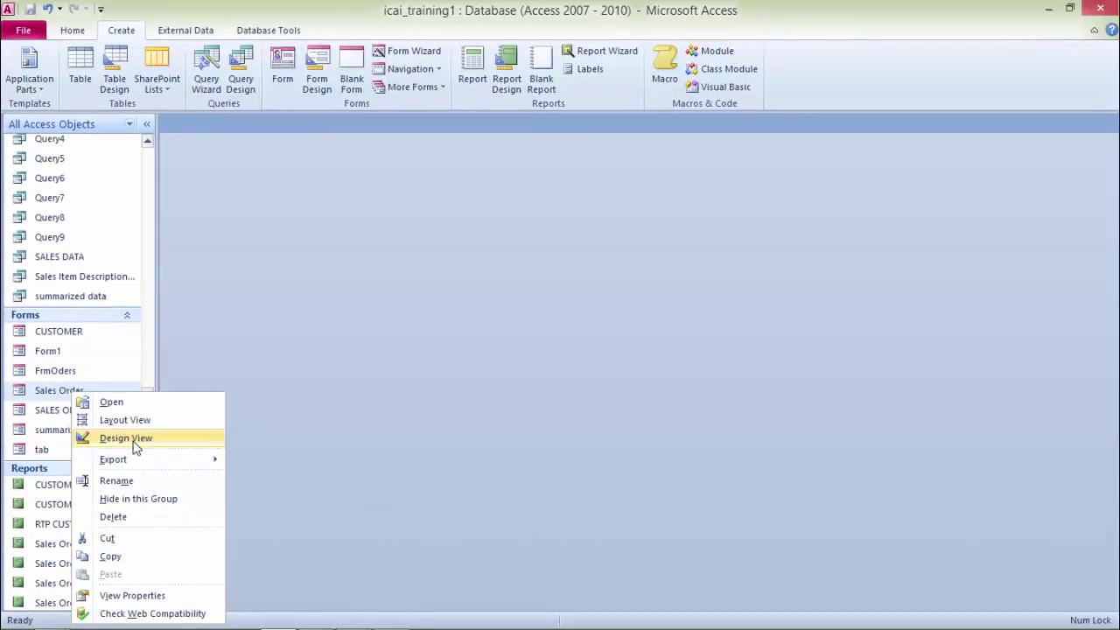
# Step: Open Sales Order in Design View and place a plain new button beside Export_Mail
pyautogui.click(135, 438)
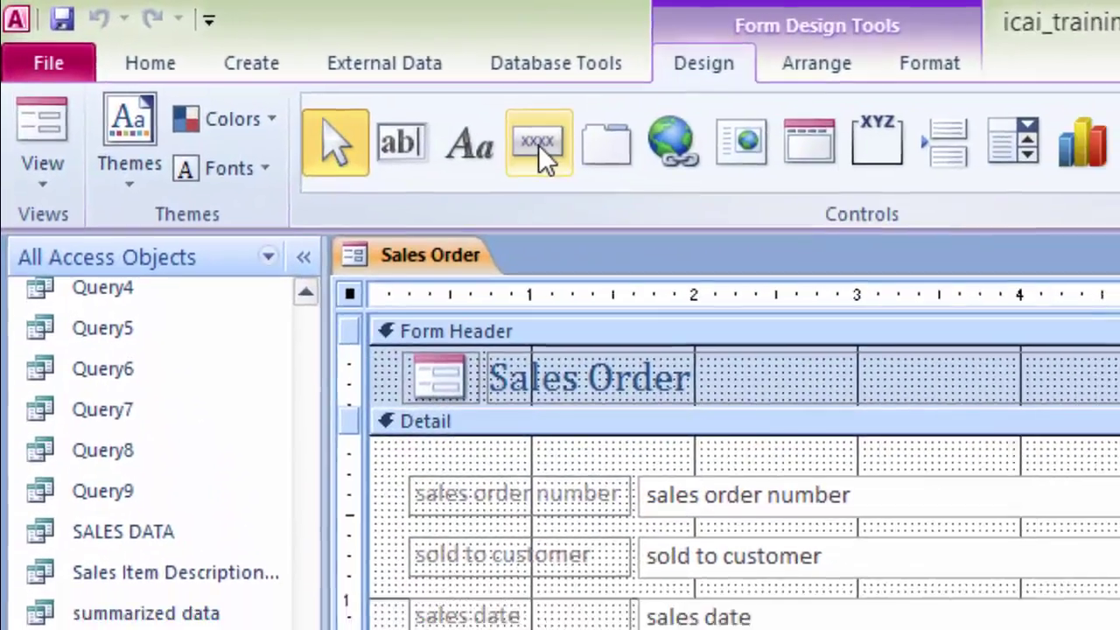
pyautogui.click(538, 145)
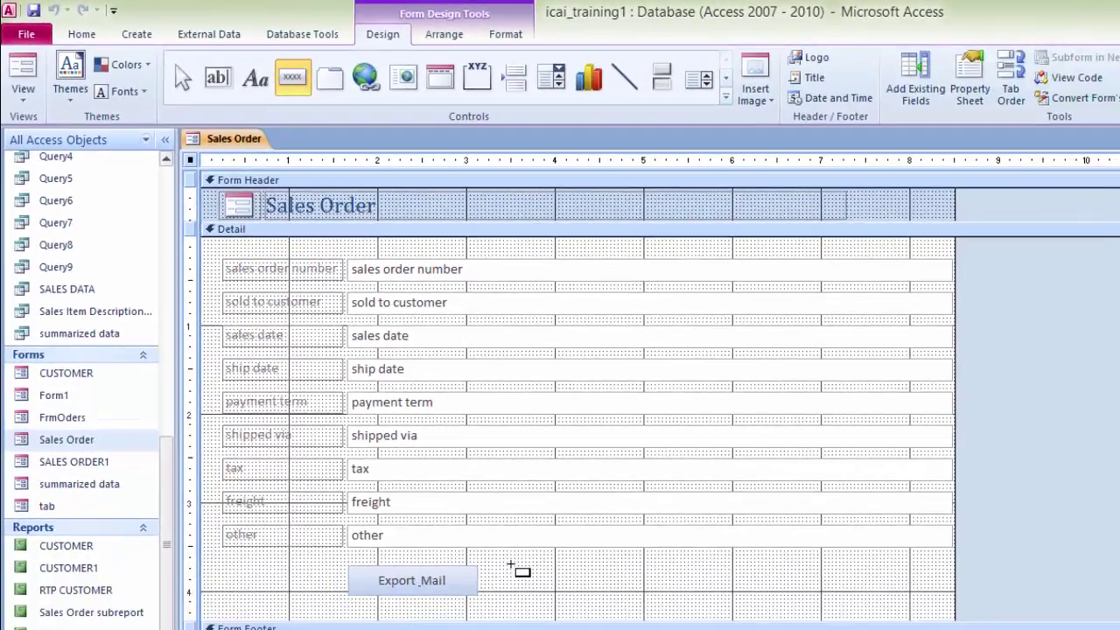
pyautogui.click(516, 579)
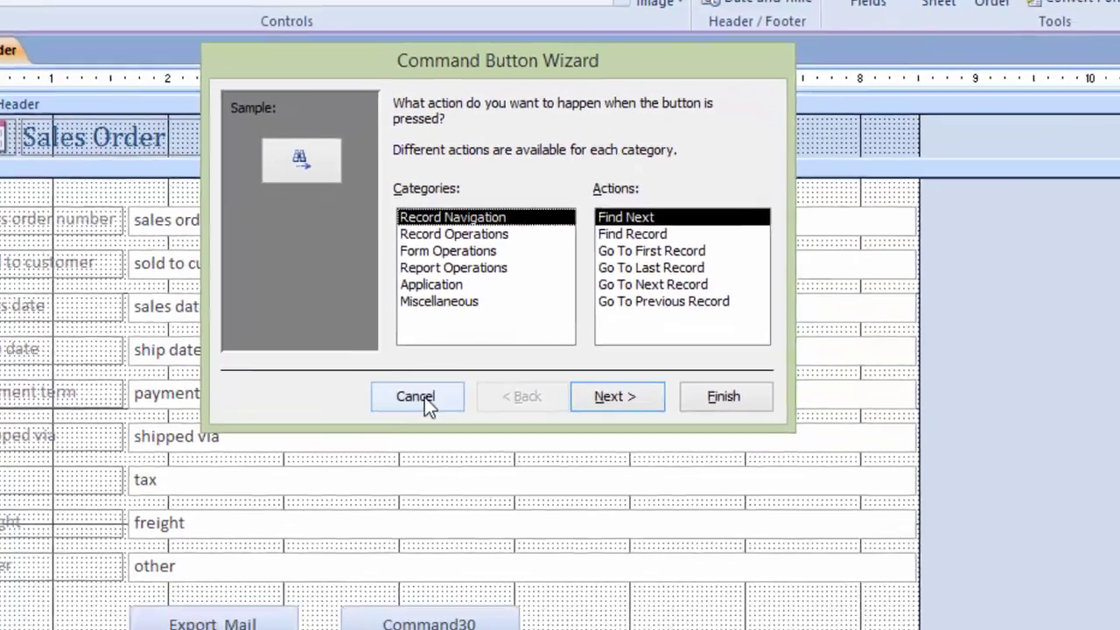
pyautogui.click(507, 462)
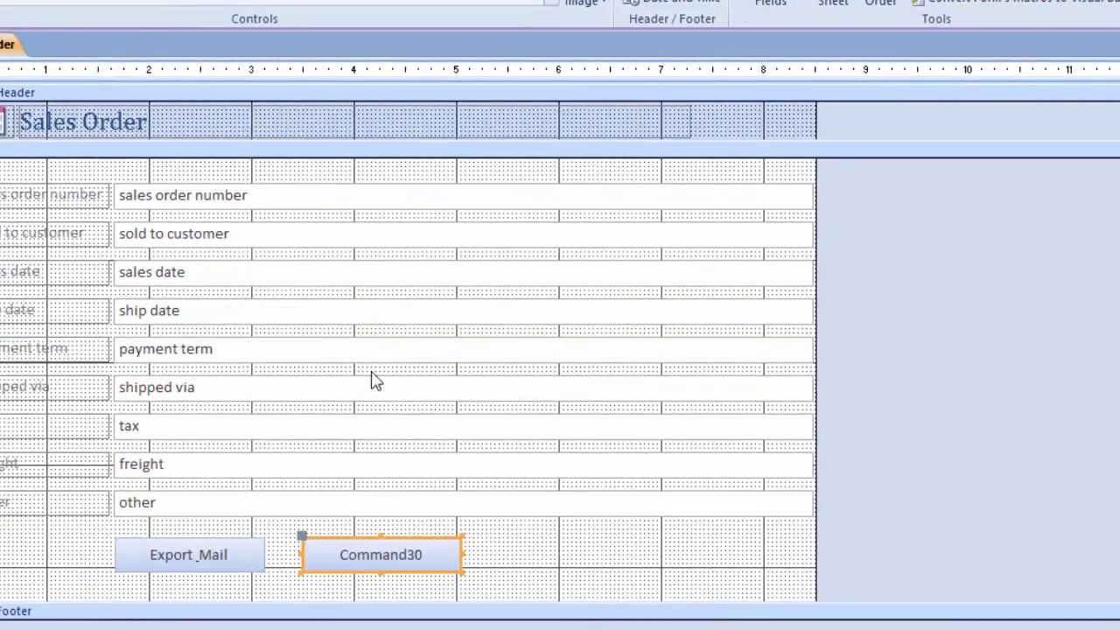
# Step: Caption the new button 'View Customer Detail' and show its property sheet
pyautogui.click(474, 553)
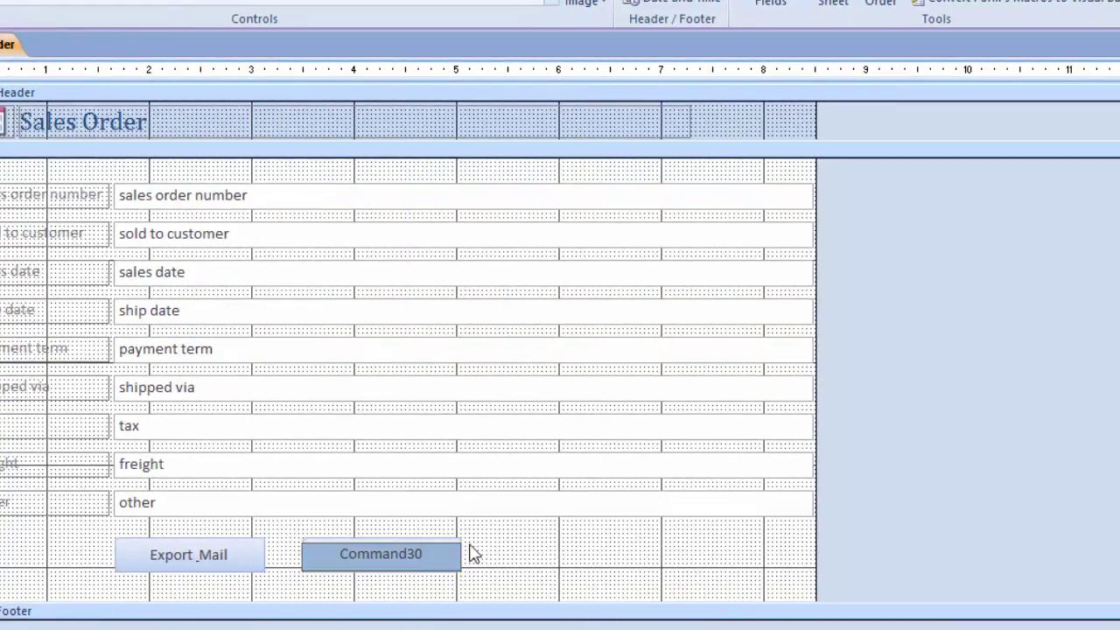
pyautogui.press('BackSpace')
pyautogui.press('BackSpace')
pyautogui.press('BackSpace')
pyautogui.press('BackSpace')
pyautogui.press('BackSpace')
pyautogui.press('BackSpace')
pyautogui.press('BackSpace')
pyautogui.press('BackSpace')
pyautogui.press('BackSpace')
pyautogui.write('View Customer DEtai')
pyautogui.press('BackSpace')
pyautogui.press('BackSpace')
pyautogui.press('BackSpace')
pyautogui.press('BackSpace')
pyautogui.write('etail')
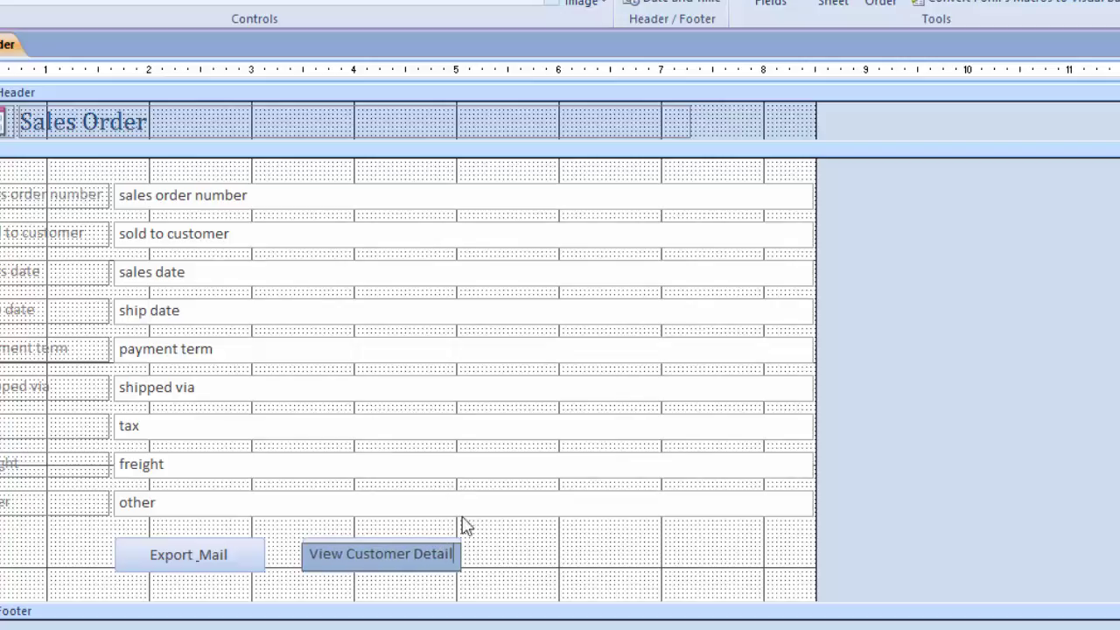
pyautogui.press('Return')
pyautogui.click(512, 568)
pyautogui.click(427, 564)
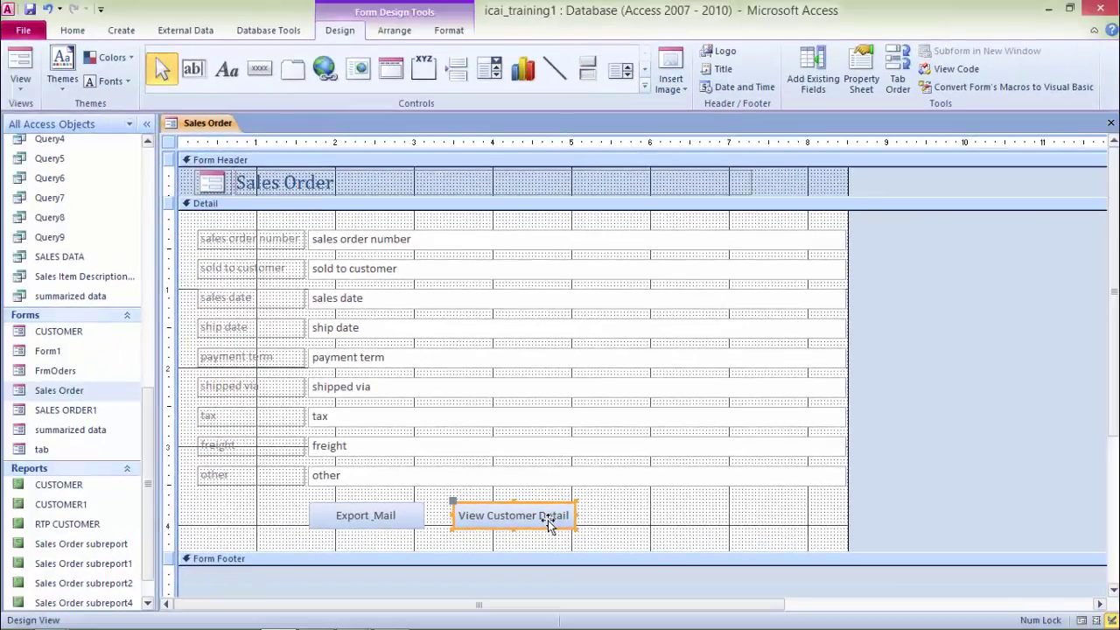
pyautogui.press('F4')
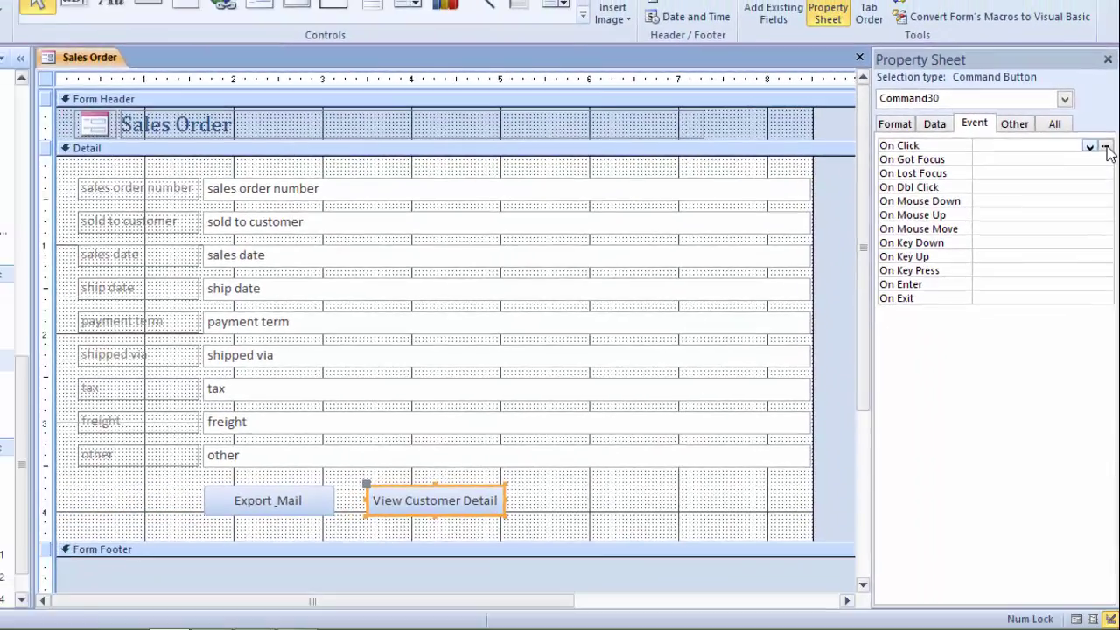
# Step: Start a Macro Builder macro for the Command30 button's On Click event
pyautogui.click(1096, 189)
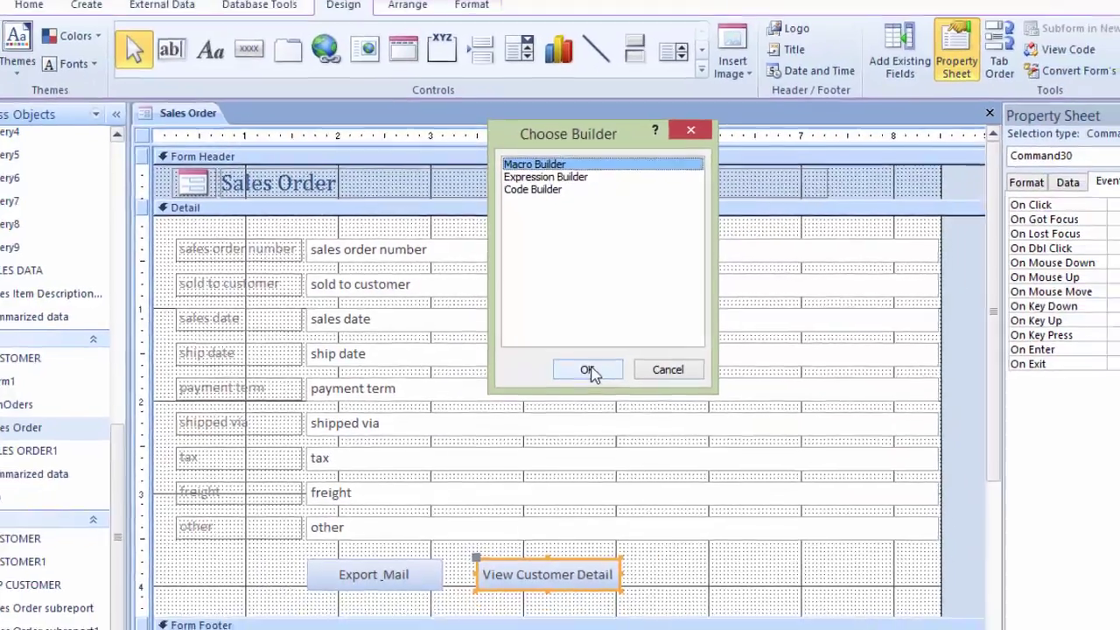
pyautogui.click(606, 387)
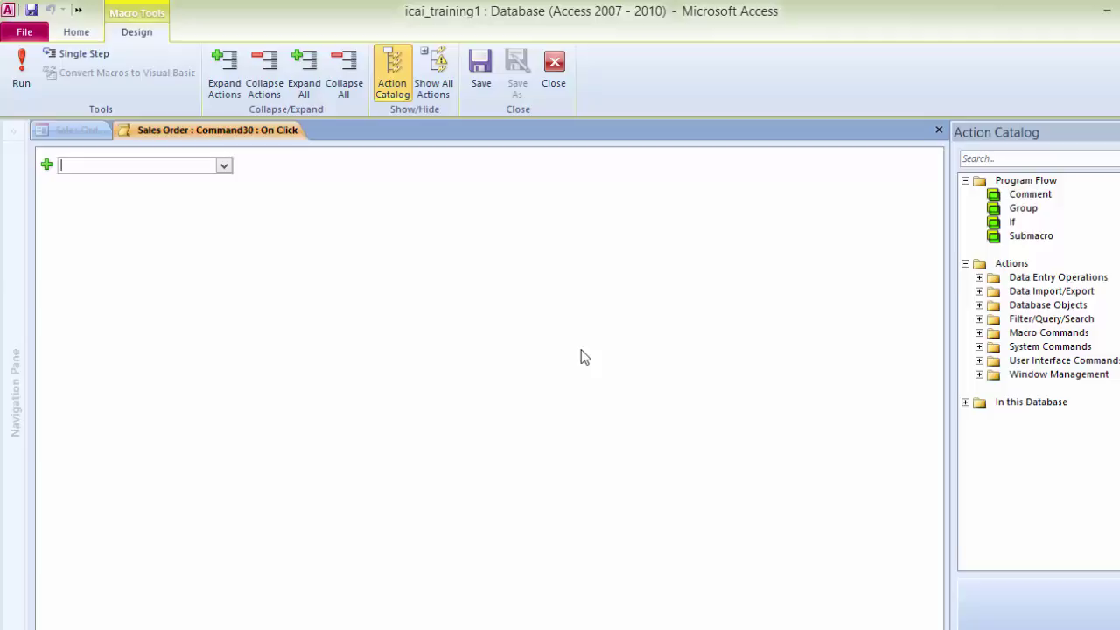
# Step: Add an OpenForm action that opens the CUSTOMER form in Form view
pyautogui.click(584, 357)
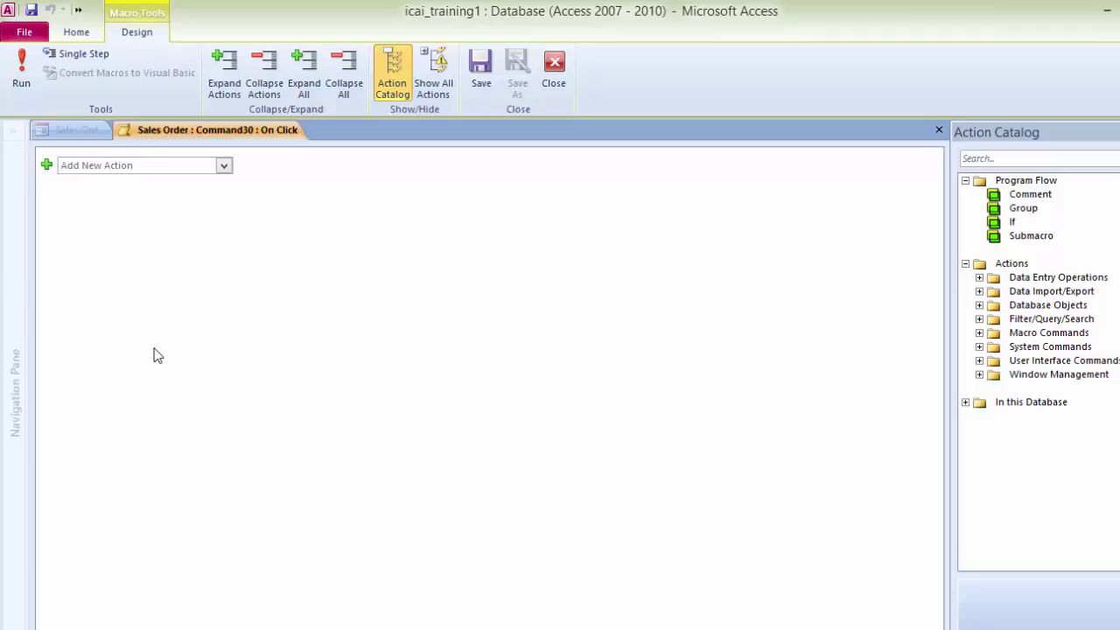
pyautogui.click(224, 165)
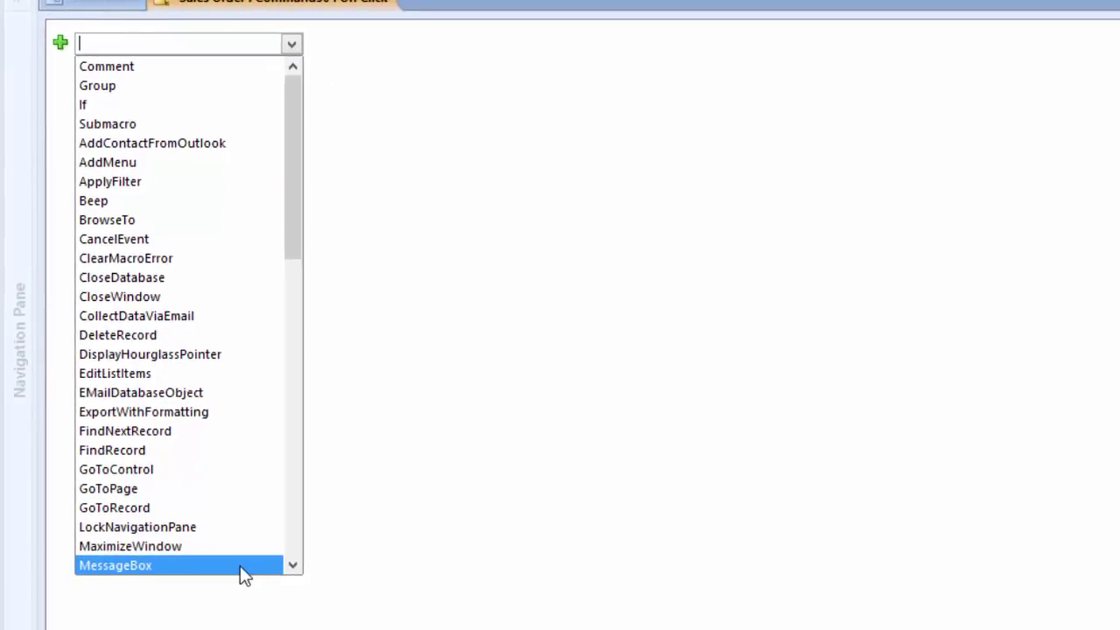
pyautogui.write('OnError')
pyautogui.click(294, 566)
pyautogui.click(293, 567)
pyautogui.click(293, 567)
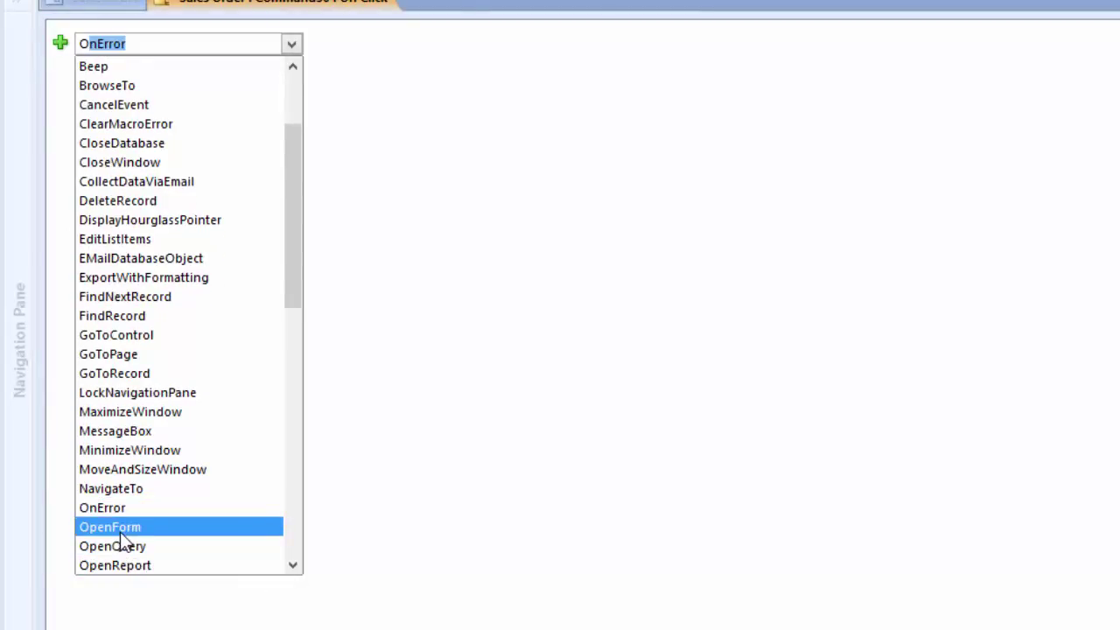
pyautogui.click(120, 530)
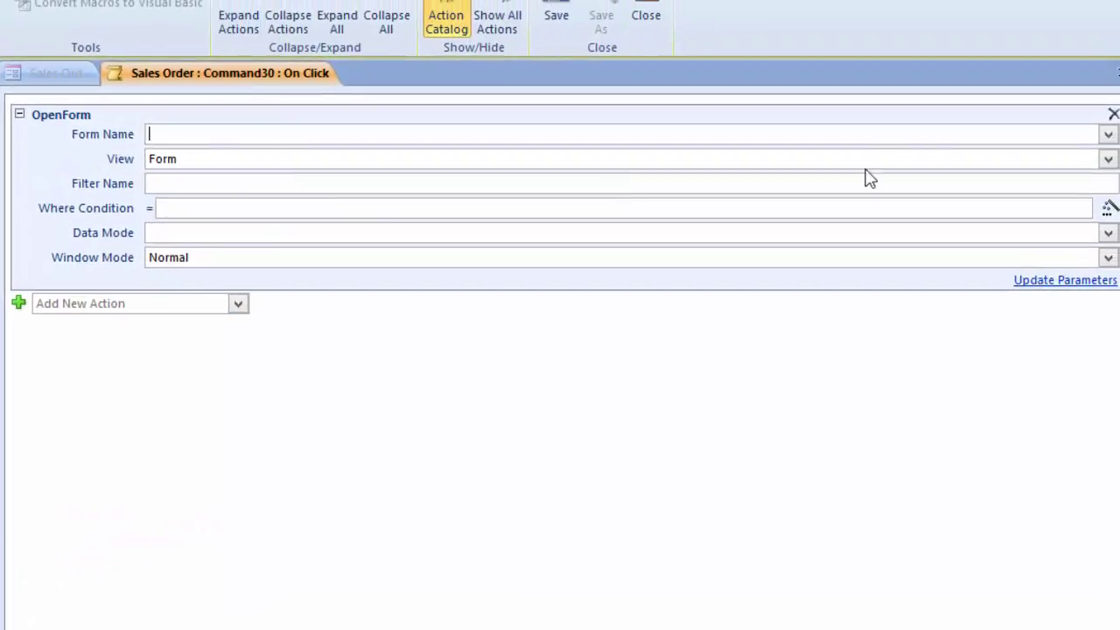
pyautogui.click(1108, 135)
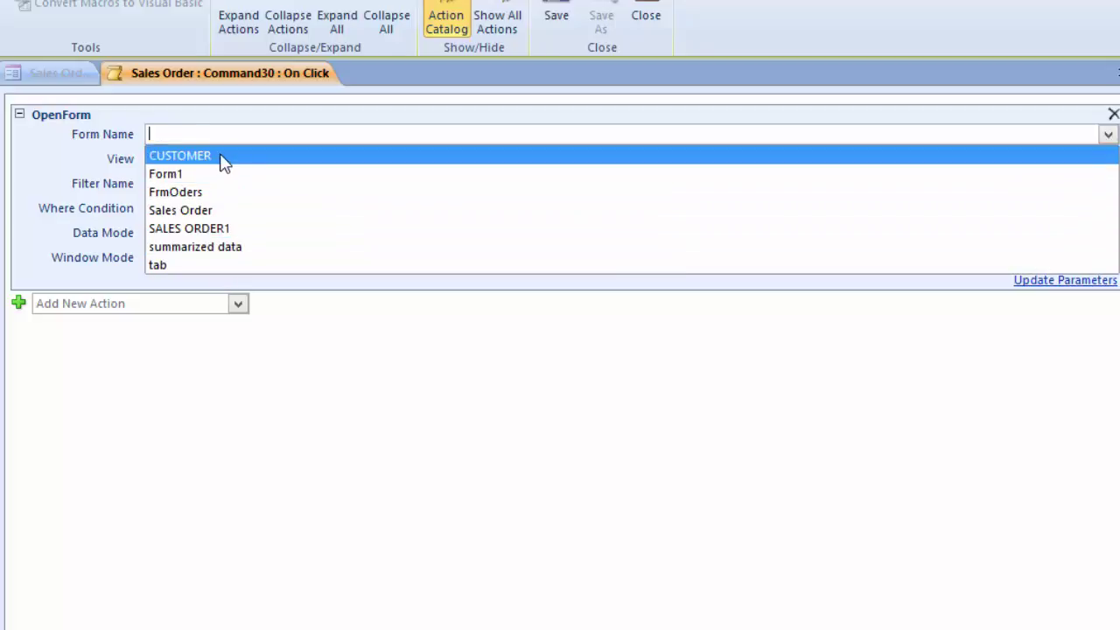
pyautogui.click(223, 157)
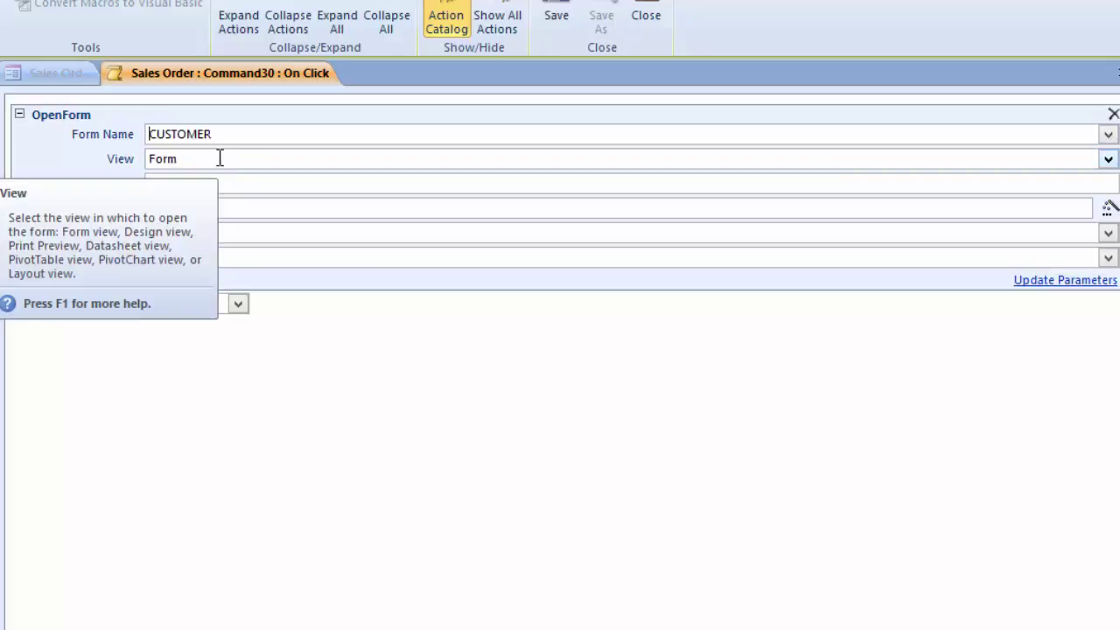
pyautogui.click(219, 158)
pyautogui.click(220, 158)
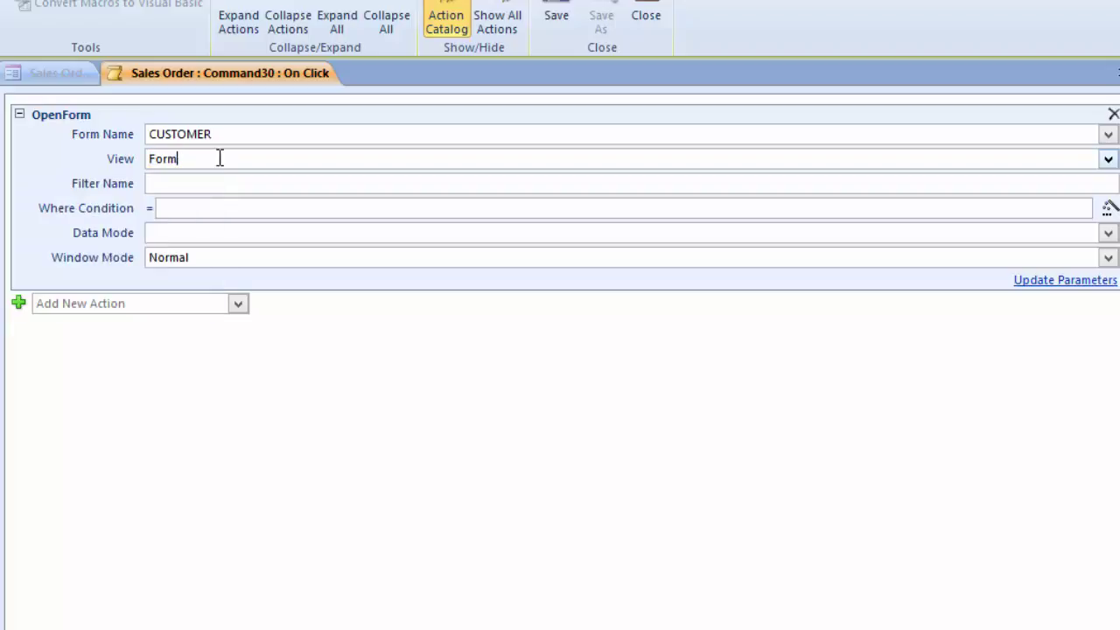
# Step: Set the Where Condition to [customer number]=[forms]![Sales Order]![sold to customer]
pyautogui.click(203, 211)
pyautogui.write('[customer')
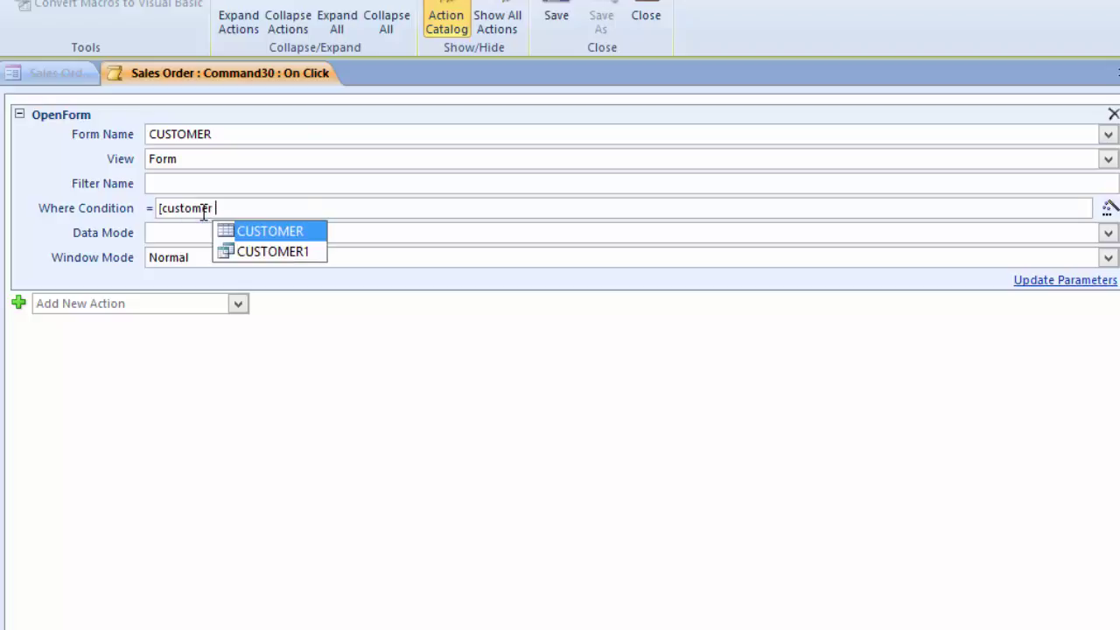
pyautogui.press('Escape')
pyautogui.write('name')
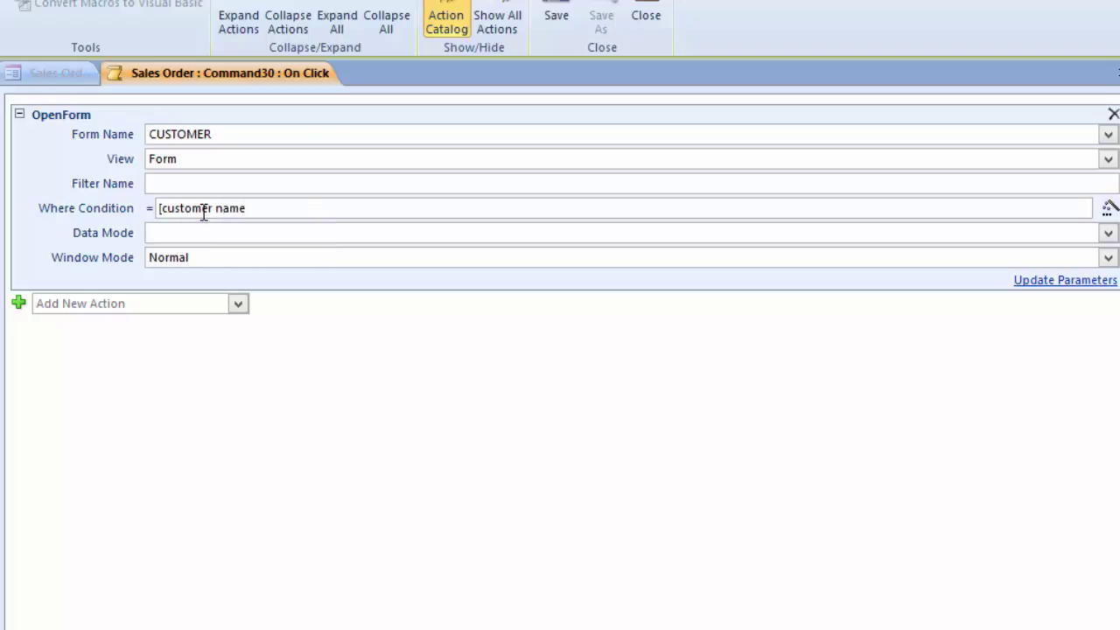
pyautogui.press('BackSpace')
pyautogui.press('BackSpace')
pyautogui.press('BackSpace')
pyautogui.write('u')
pyautogui.write('mberr')
pyautogui.press('BackSpace')
pyautogui.write(']')
pyautogui.write('=[form')
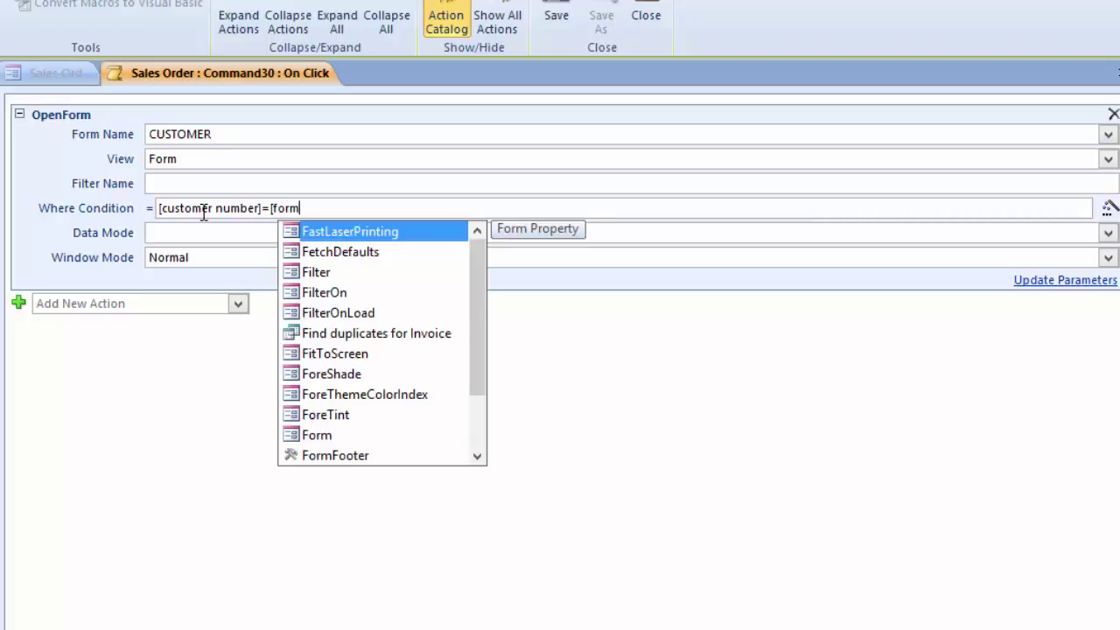
pyautogui.write('s')
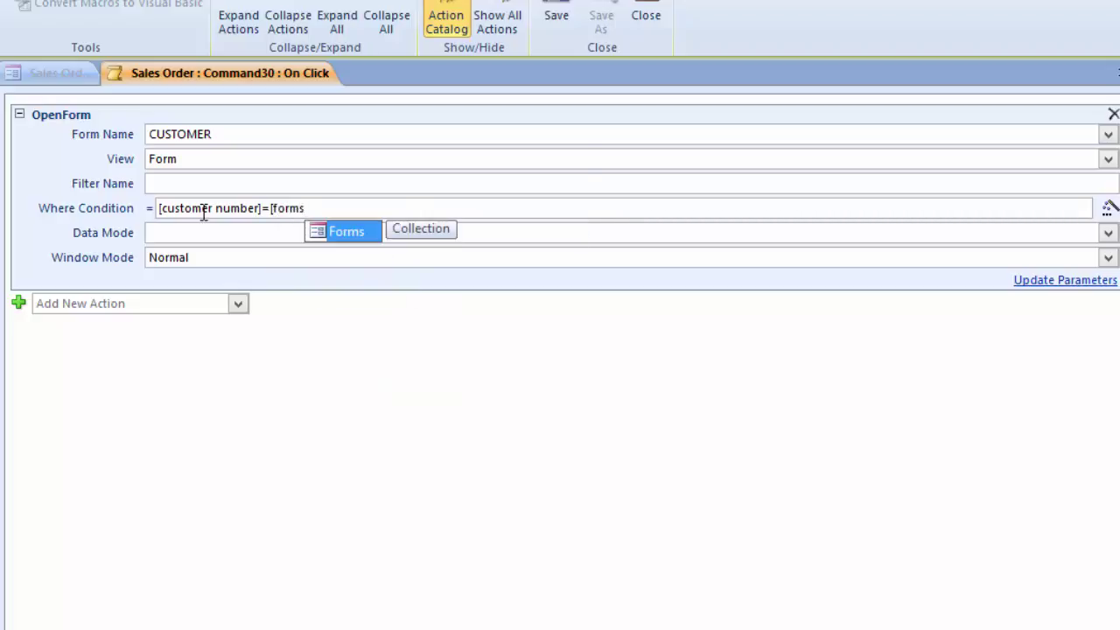
pyautogui.write(']')
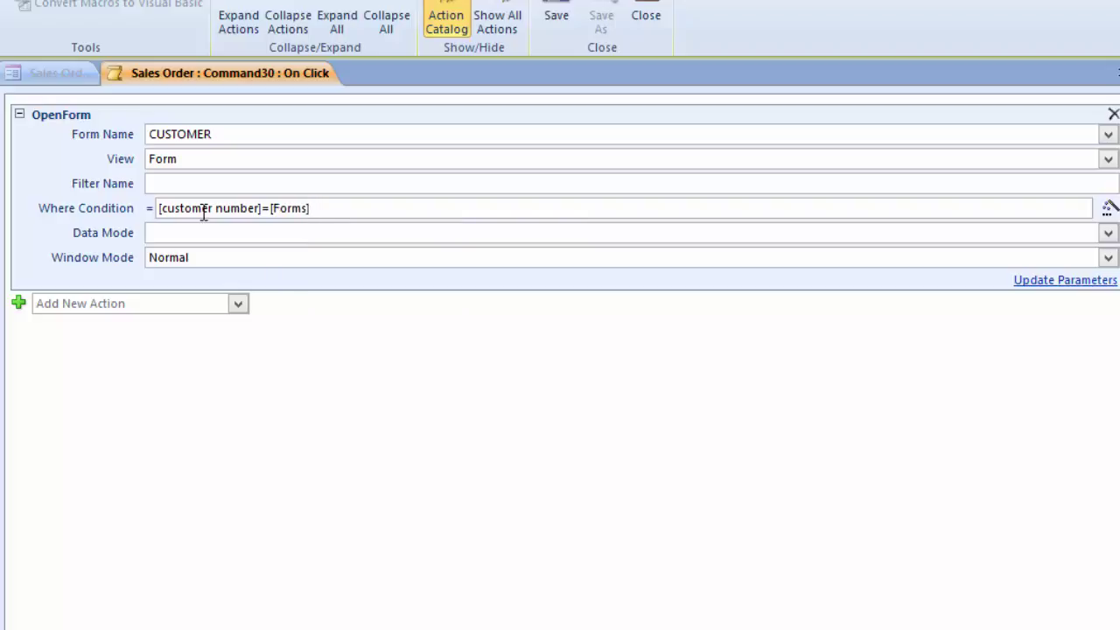
pyautogui.write('!')
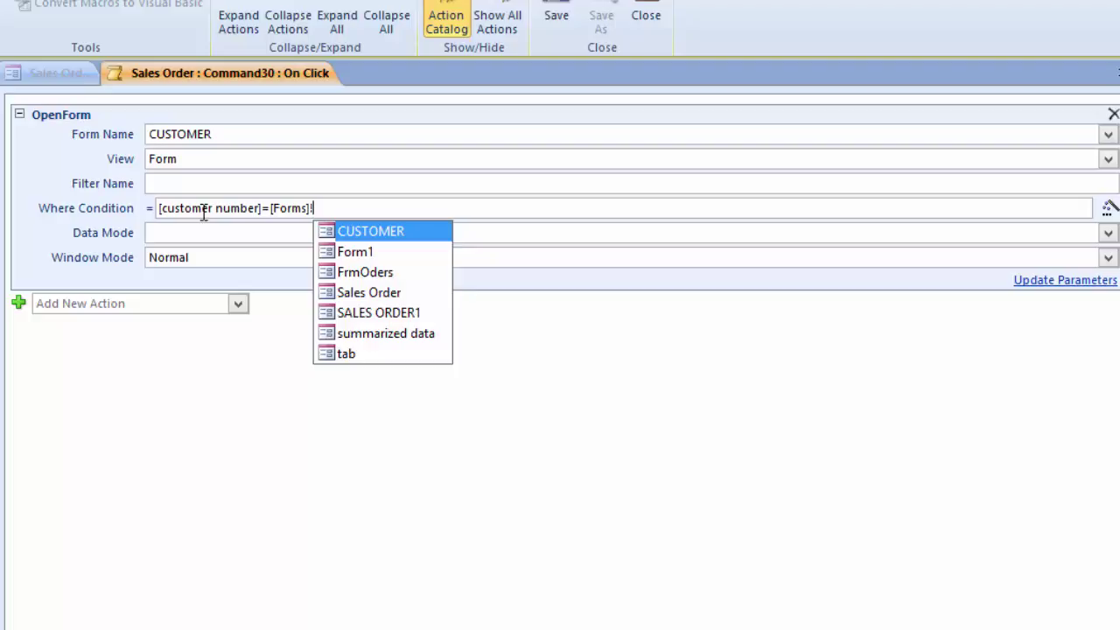
pyautogui.press('Down')
pyautogui.press('Down')
pyautogui.press('Down')
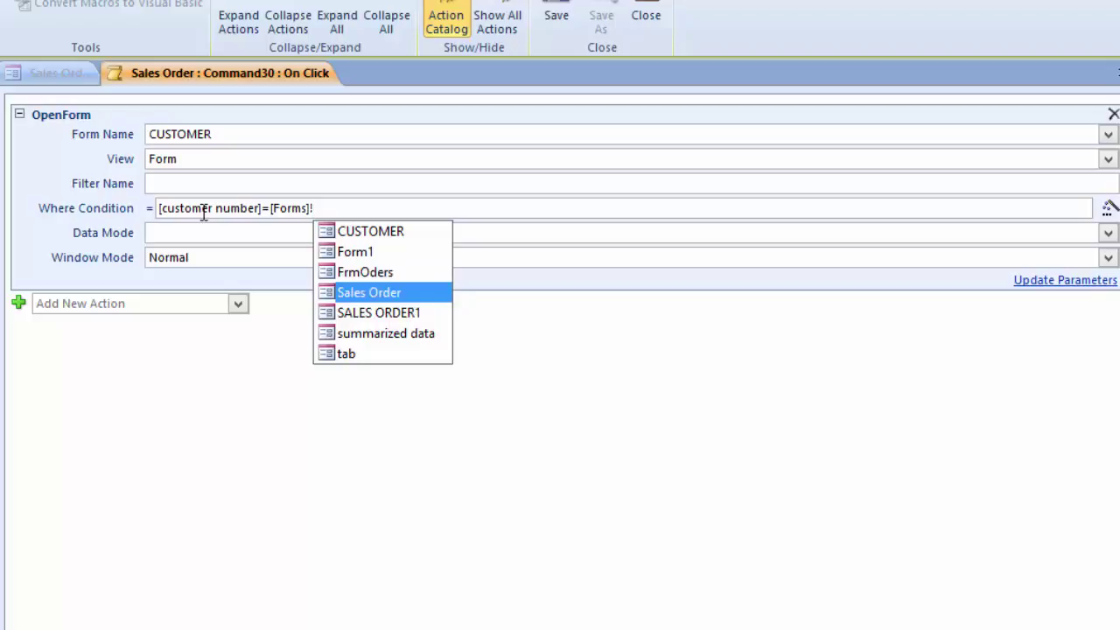
pyautogui.press('Return')
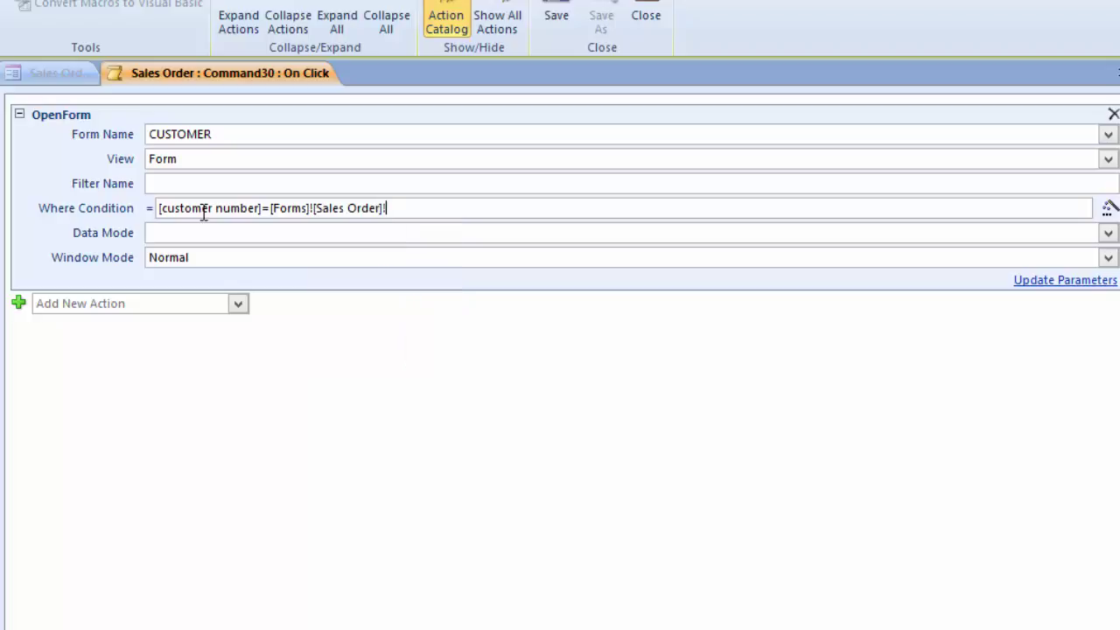
pyautogui.write('!')
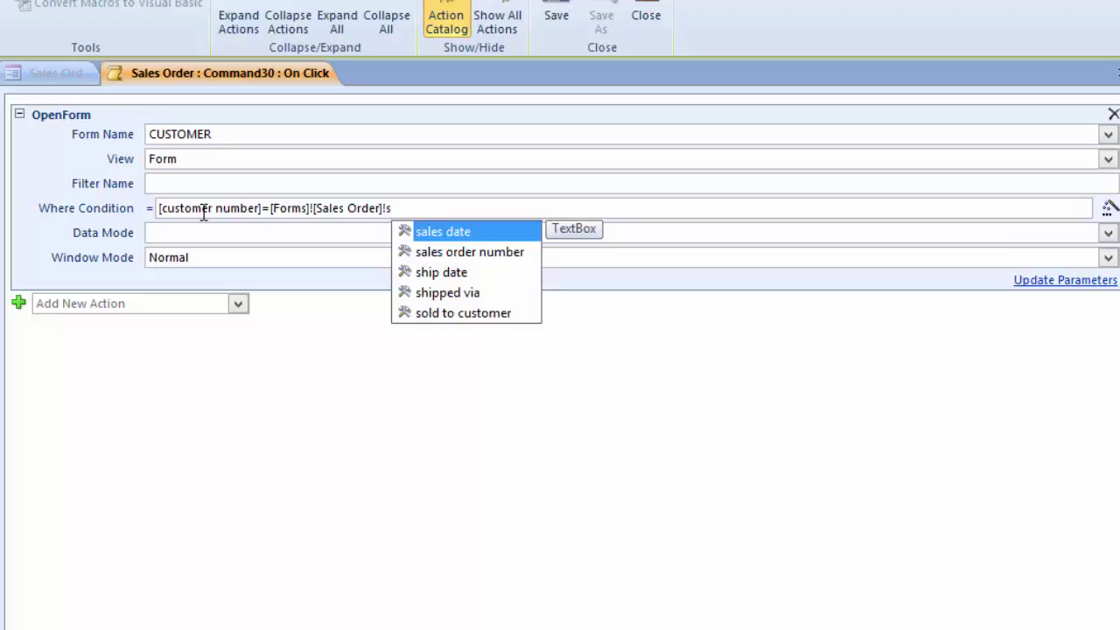
pyautogui.write('o')
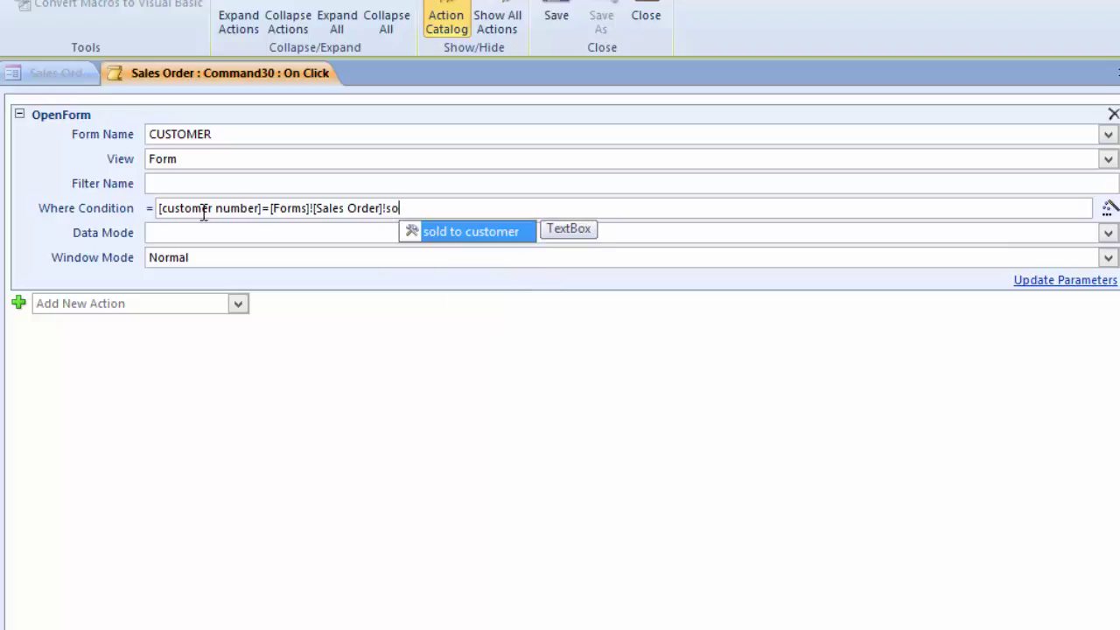
pyautogui.press('Tab')
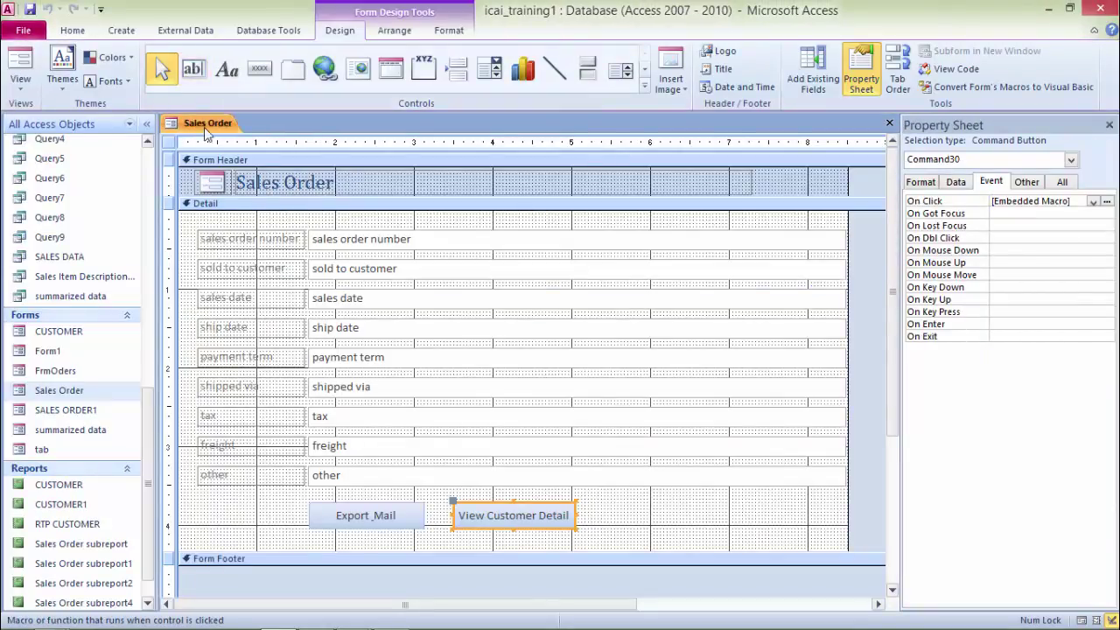
# Step: Switch Sales Order to Form View and test the View Customer Detail button
pyautogui.rightClick(206, 128)
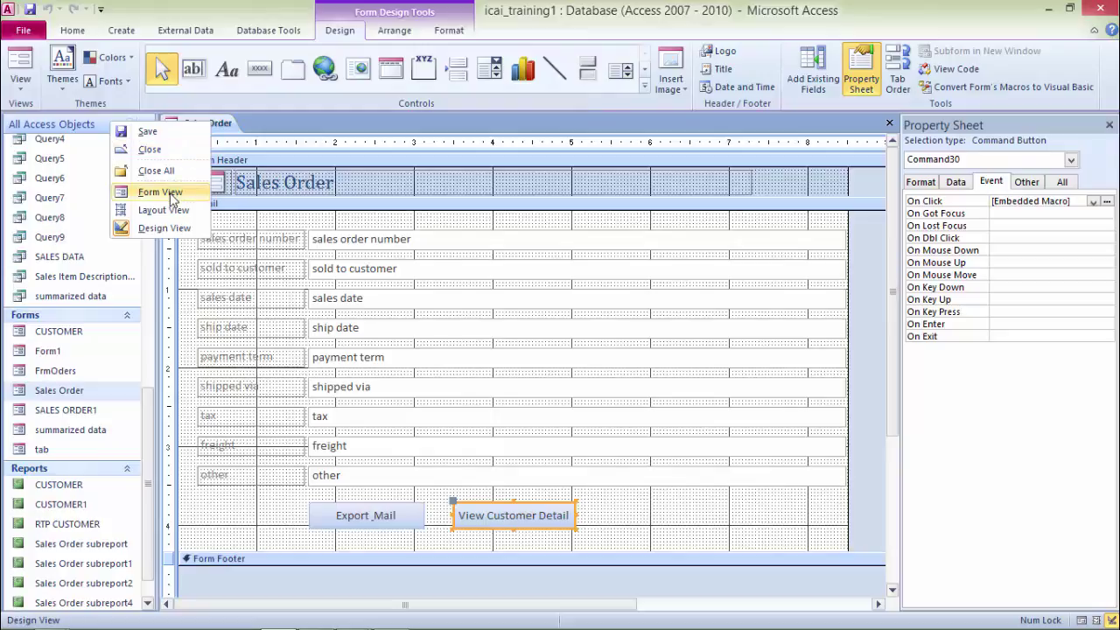
pyautogui.click(160, 192)
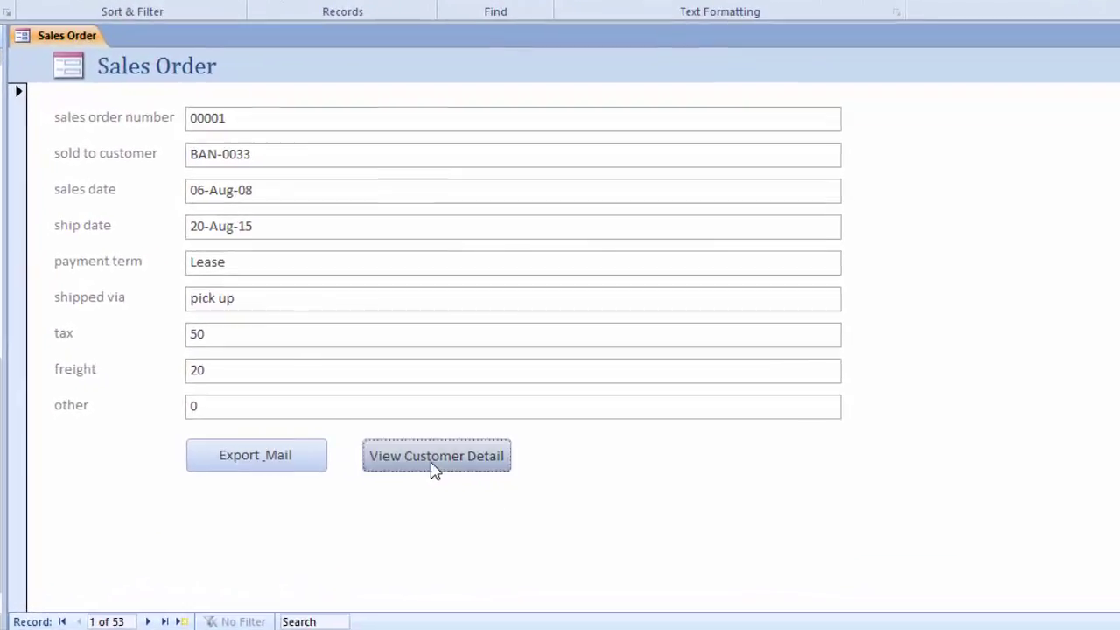
pyautogui.click(508, 473)
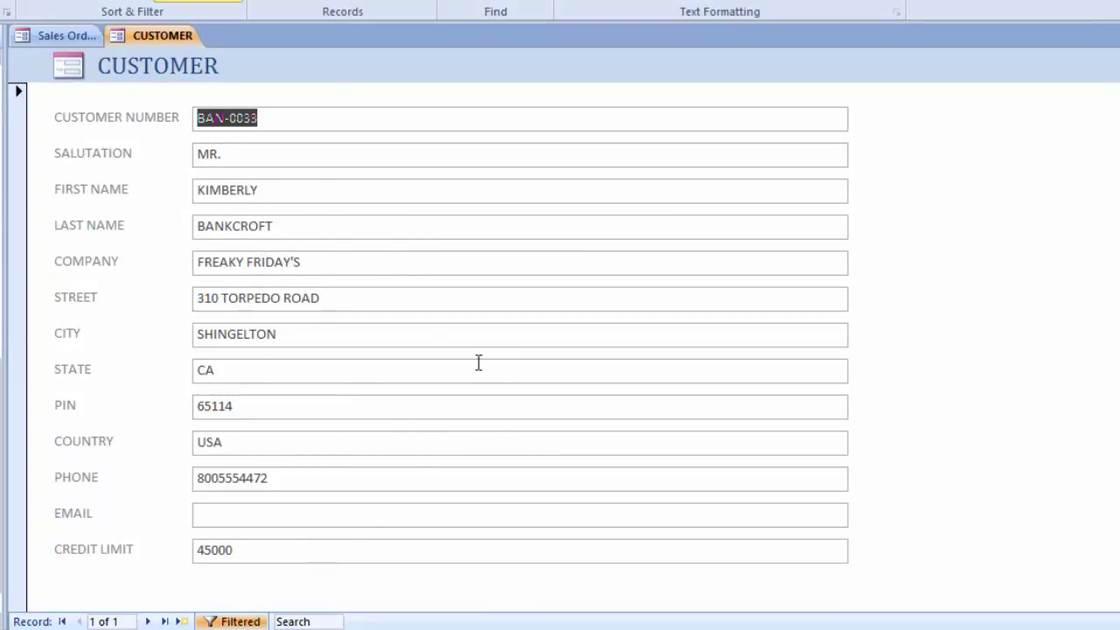
pyautogui.click(59, 38)
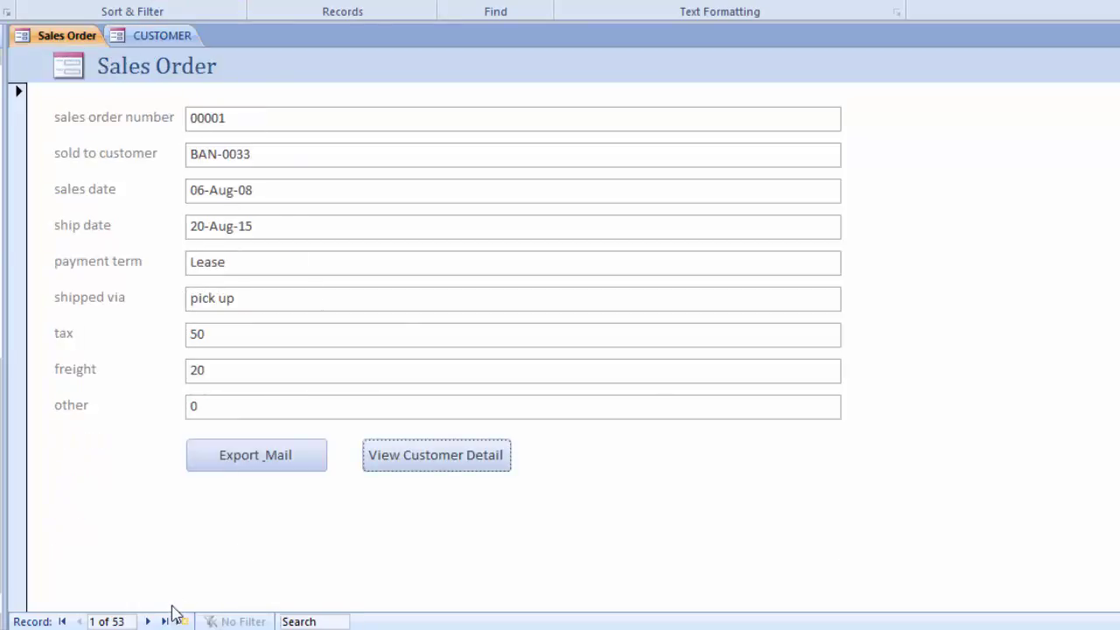
# Step: Move to the second order record and check its customer details as well
pyautogui.click(148, 621)
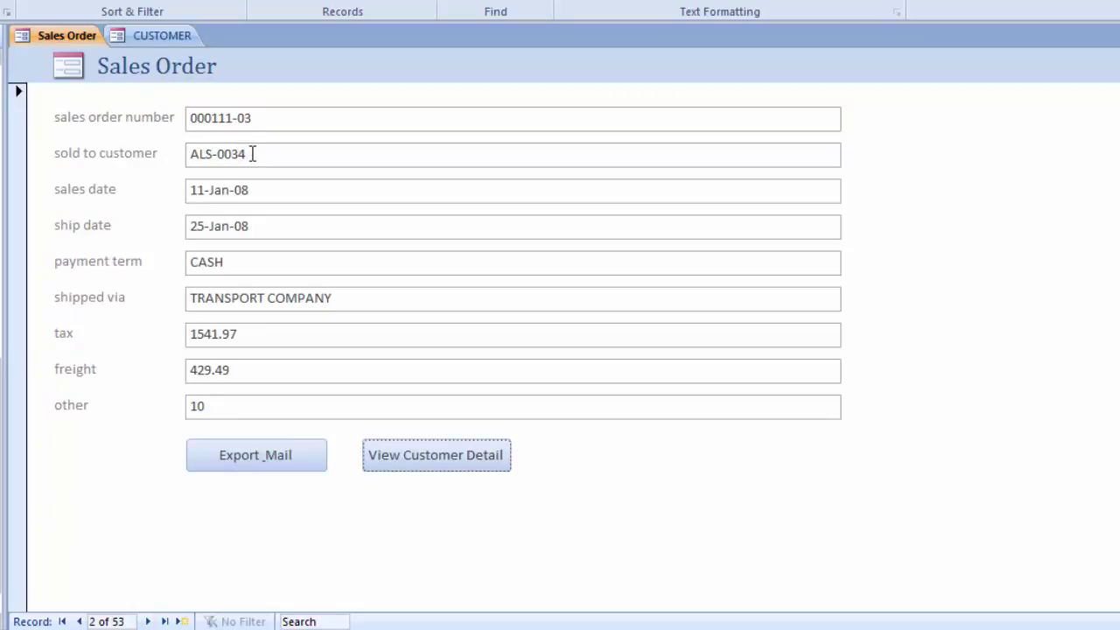
pyautogui.click(445, 456)
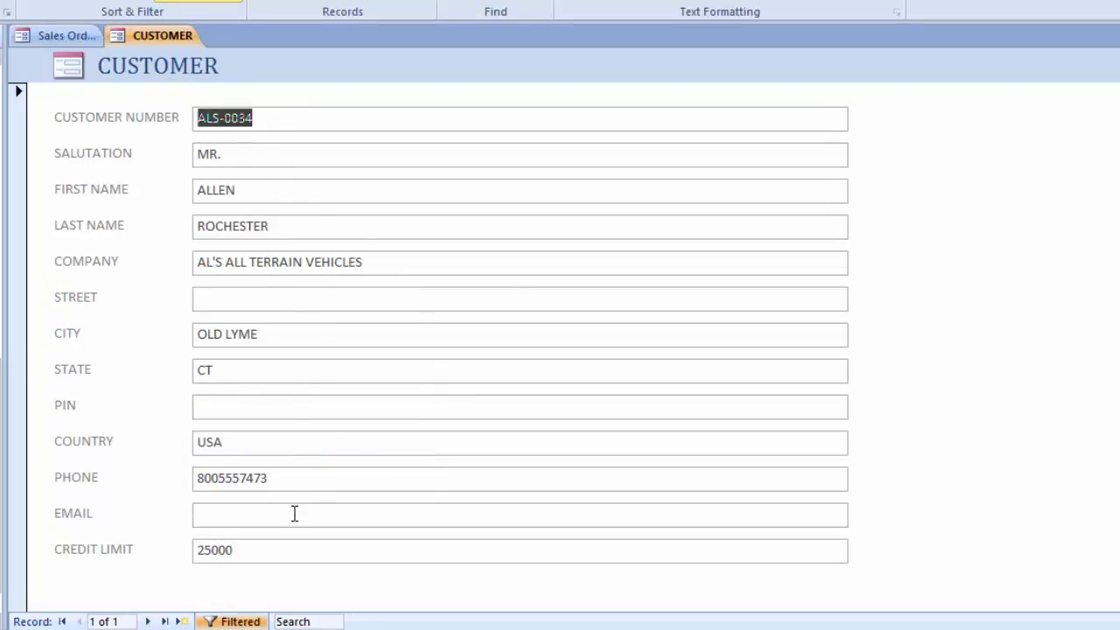
pyautogui.click(44, 37)
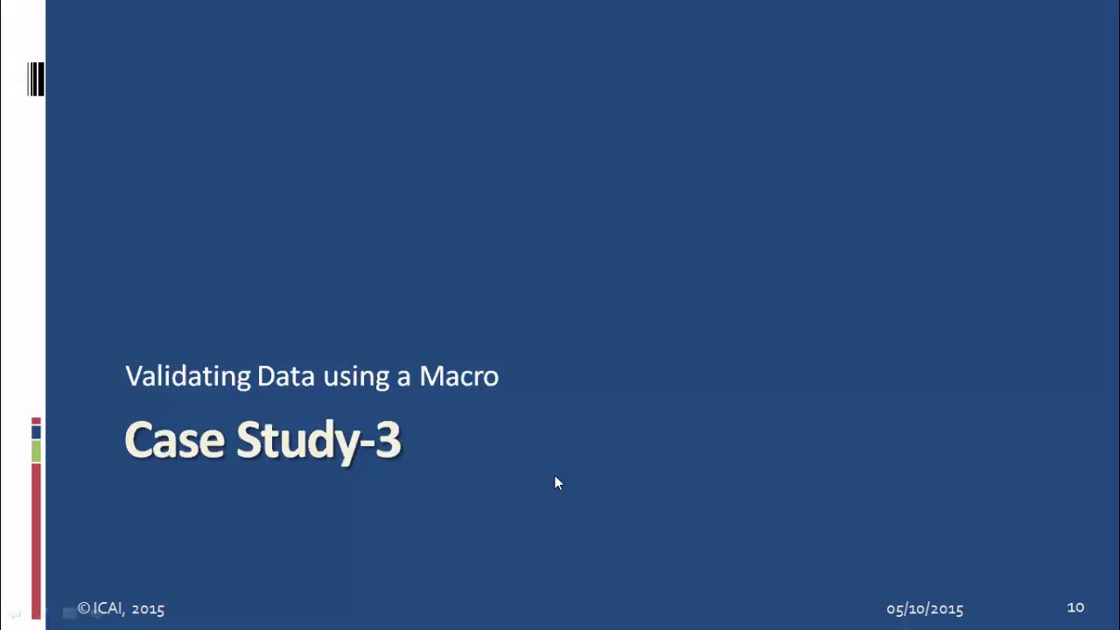
# Step: Advance the slideshow to the Problem Scenario slide
pyautogui.click(556, 476)
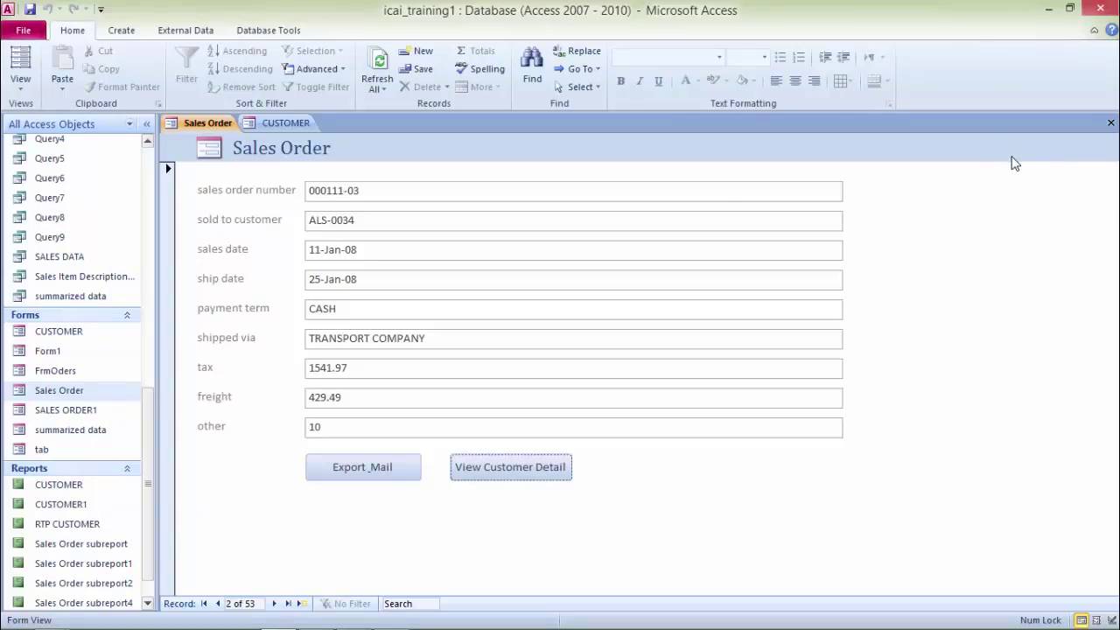
# Step: Close Sales Order, saving its design changes, and close the CUSTOMER form
pyautogui.hotkey('ctrl', 'w')
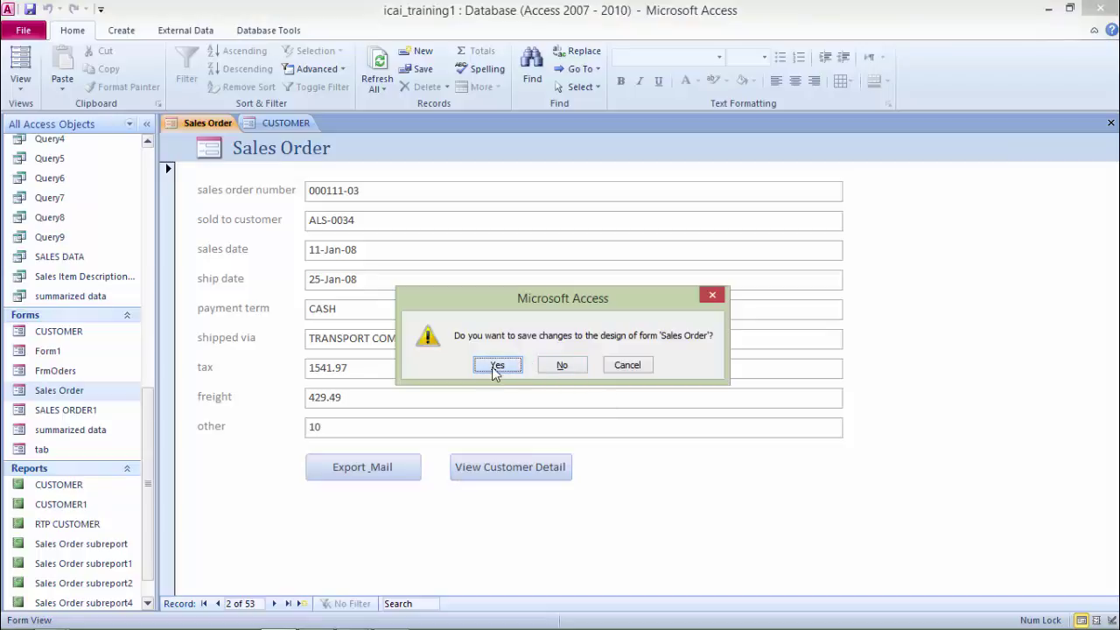
pyautogui.click(496, 365)
pyautogui.hotkey('ctrl', 'w')
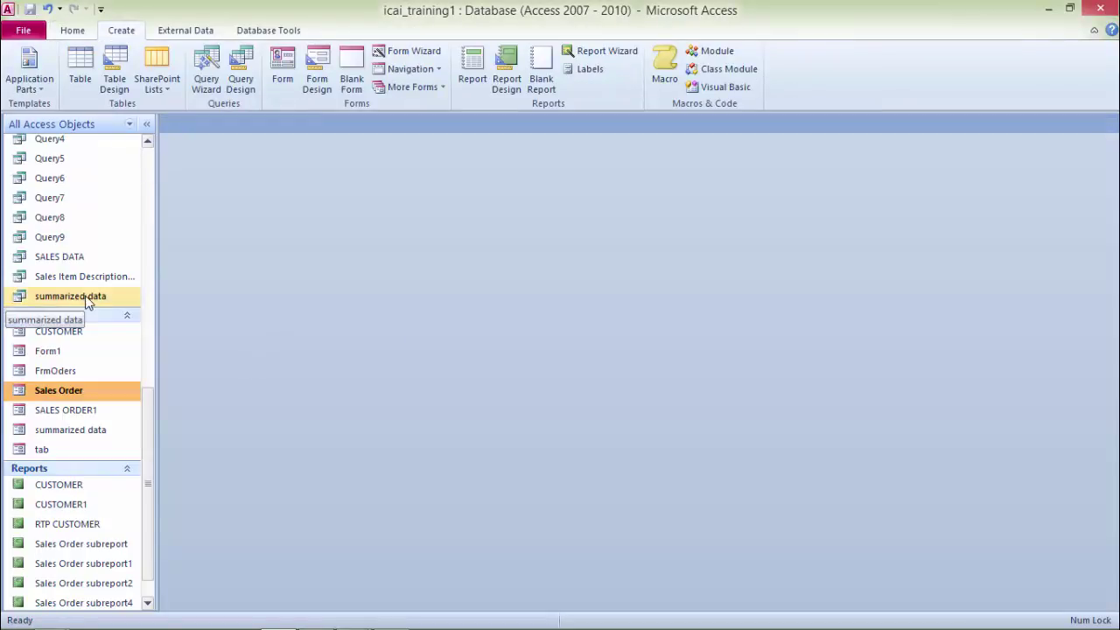
# Step: Create a quick form from the Sales Item Description table and save it under that name
pyautogui.moveTo(150, 420); pyautogui.dragTo(164, 182)
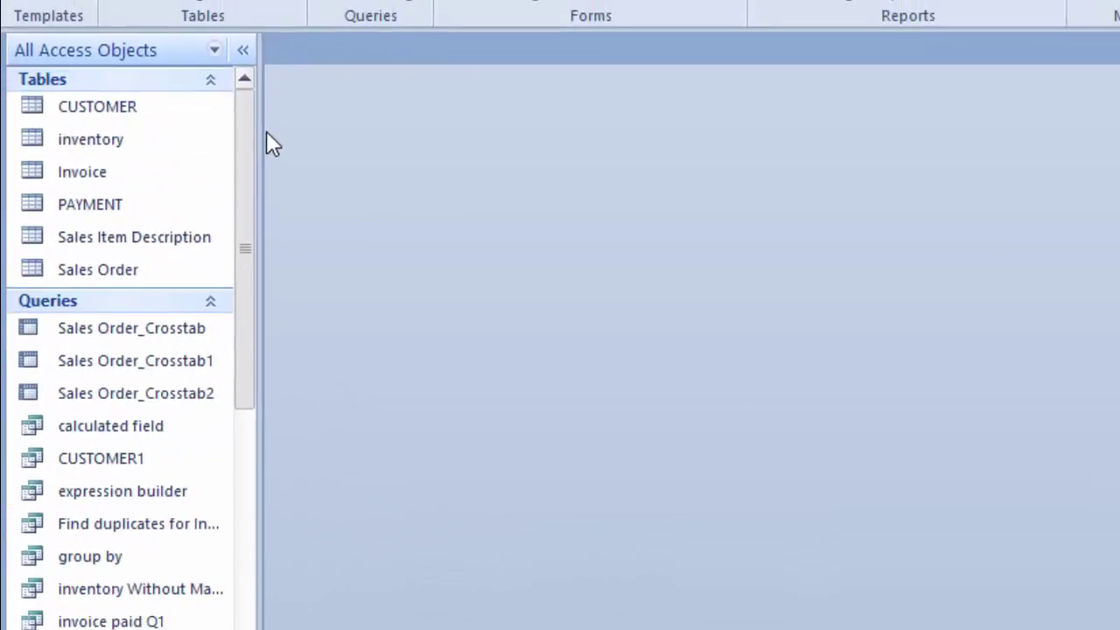
pyautogui.click(164, 238)
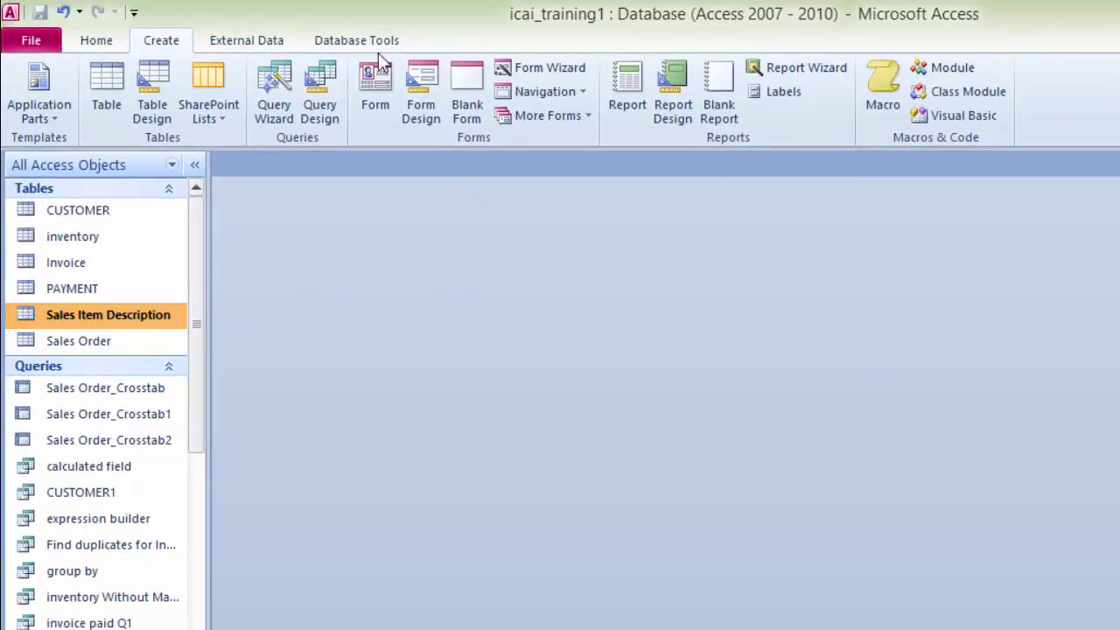
pyautogui.click(382, 103)
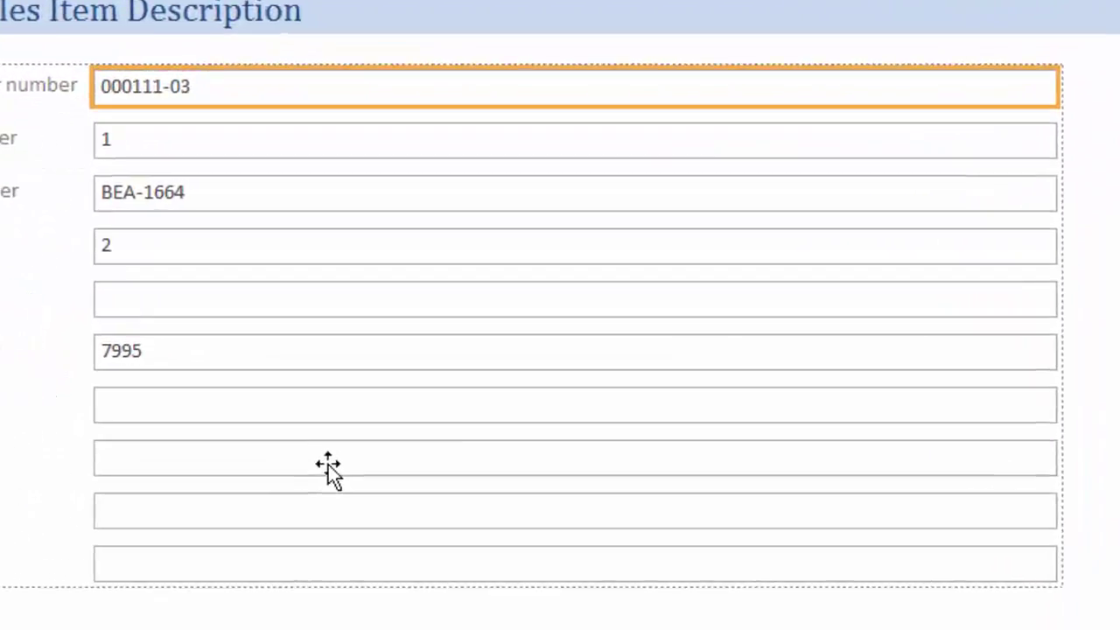
pyautogui.hotkey('ctrl', 'w')
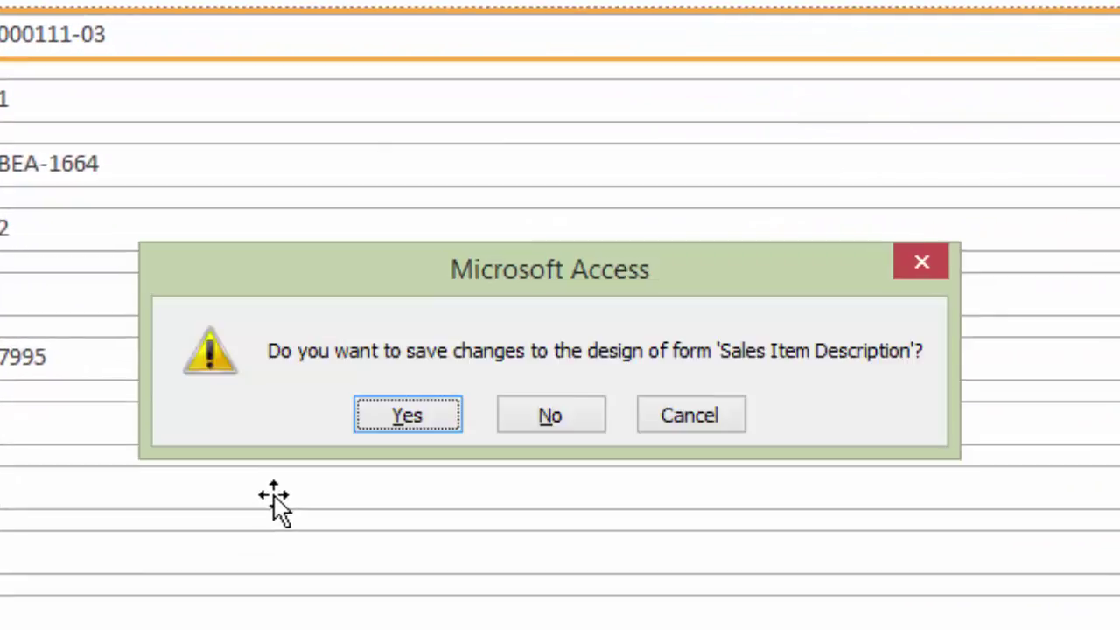
pyautogui.click(404, 419)
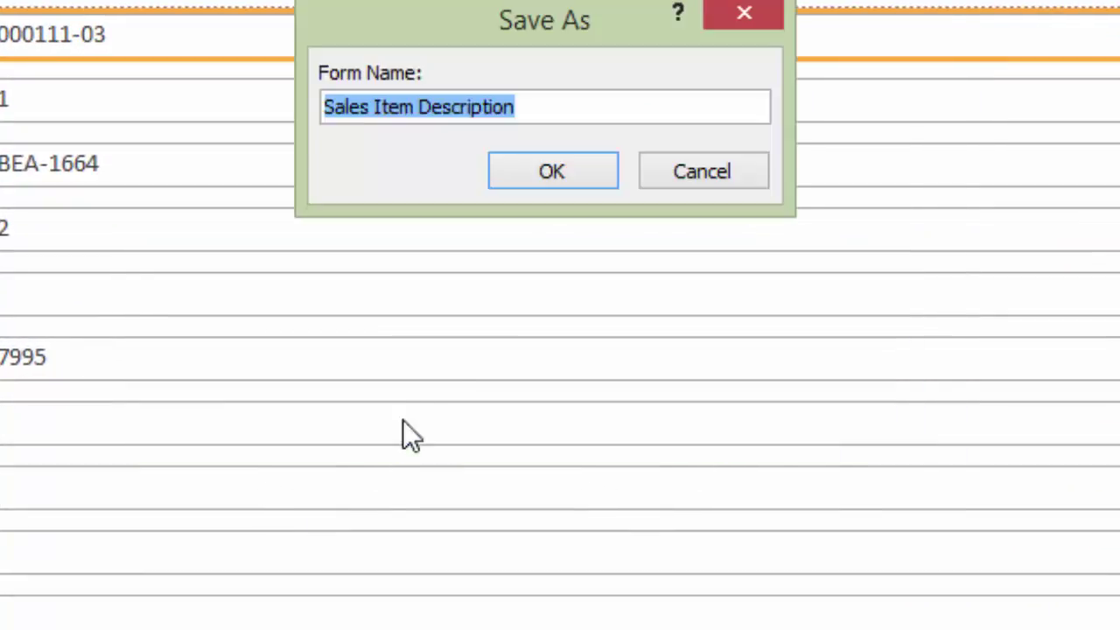
pyautogui.click(552, 175)
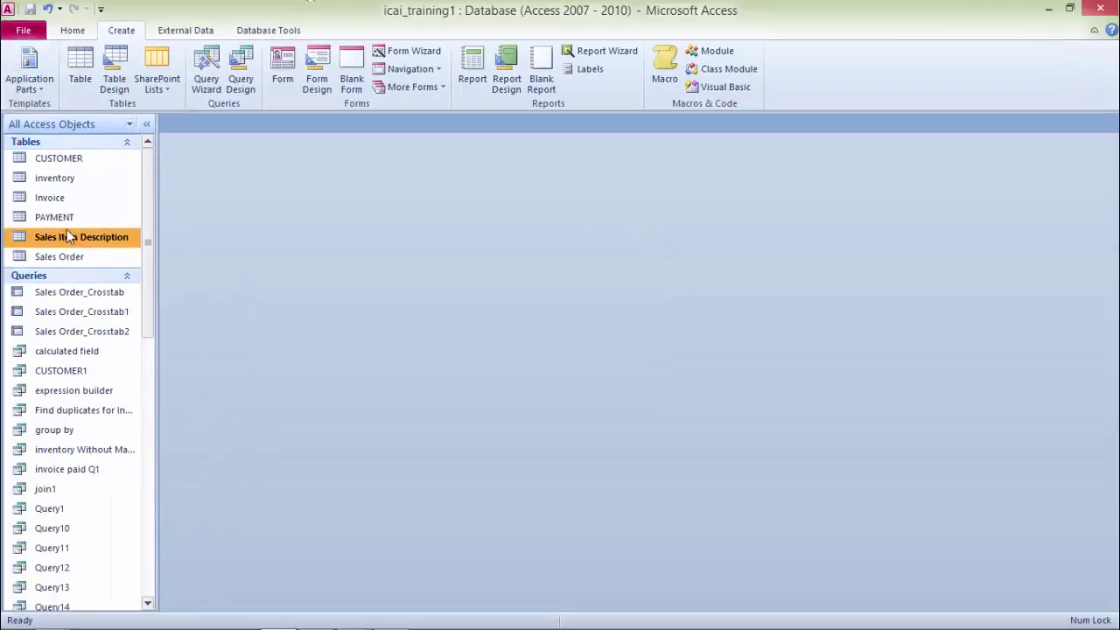
# Step: Glance at the table's design, then open the Sales Item Description form in Design View
pyautogui.rightClick(68, 235)
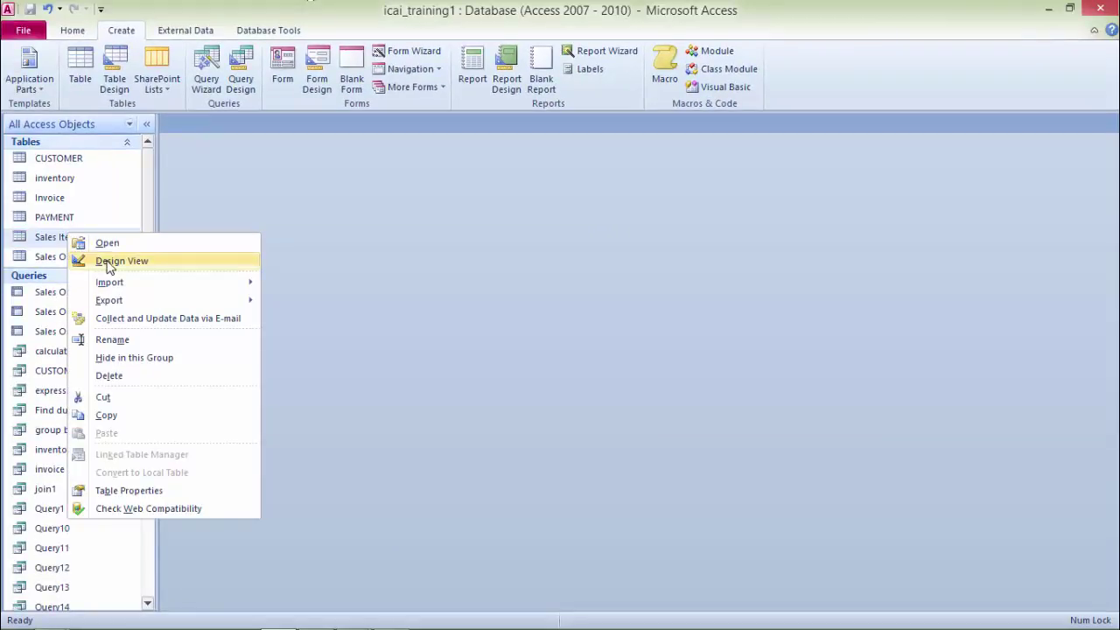
pyautogui.click(108, 263)
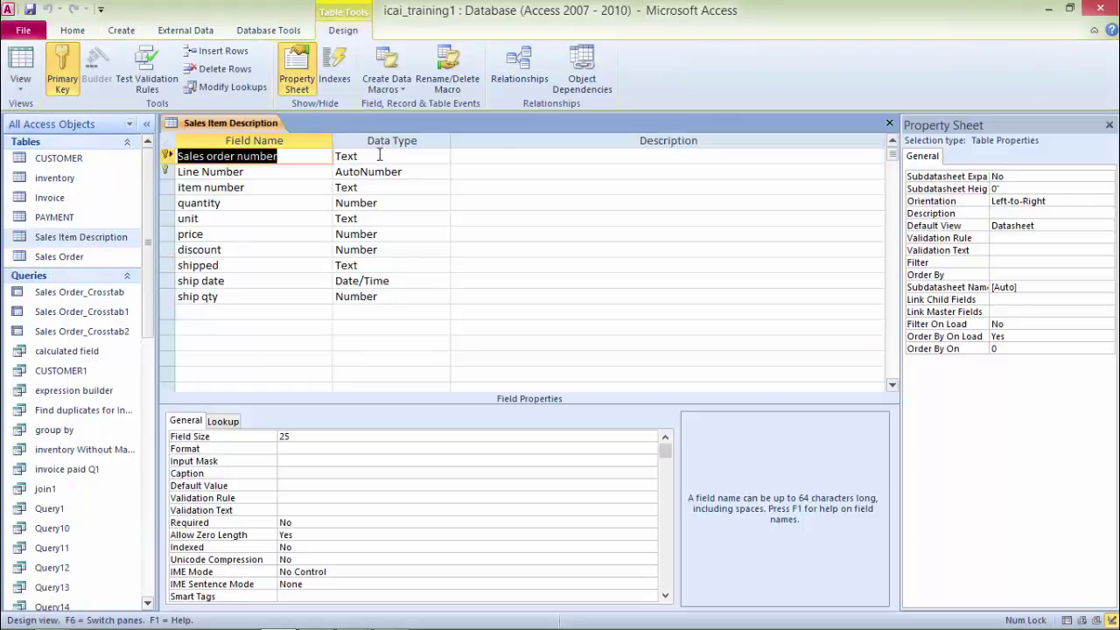
pyautogui.click(890, 123)
pyautogui.moveTo(146, 245); pyautogui.dragTo(147, 480)
pyautogui.rightClick(79, 342)
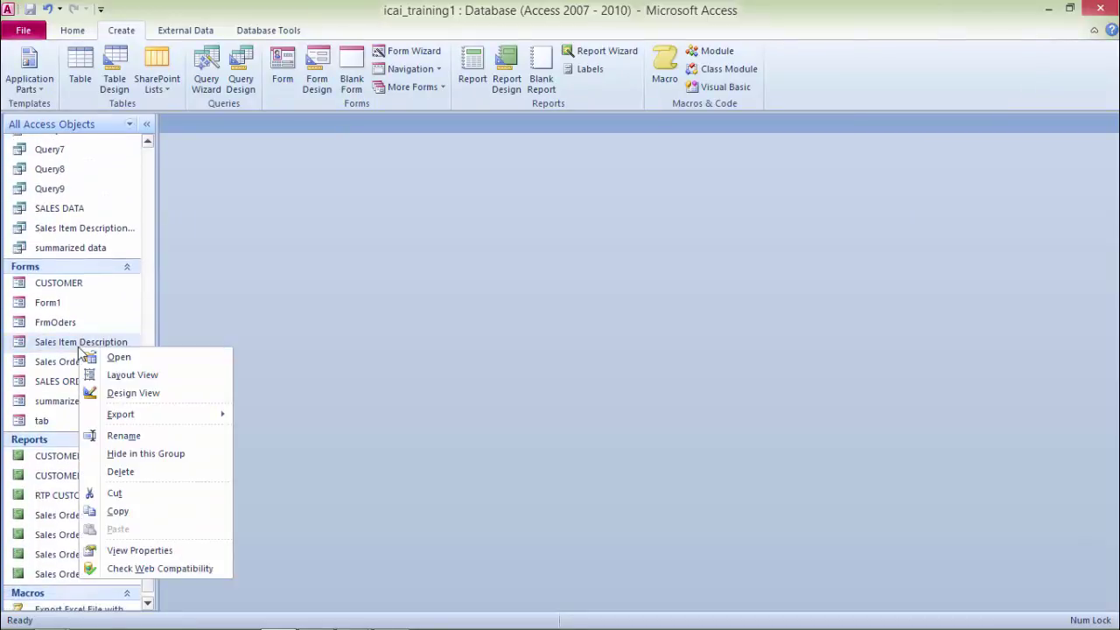
pyautogui.click(118, 399)
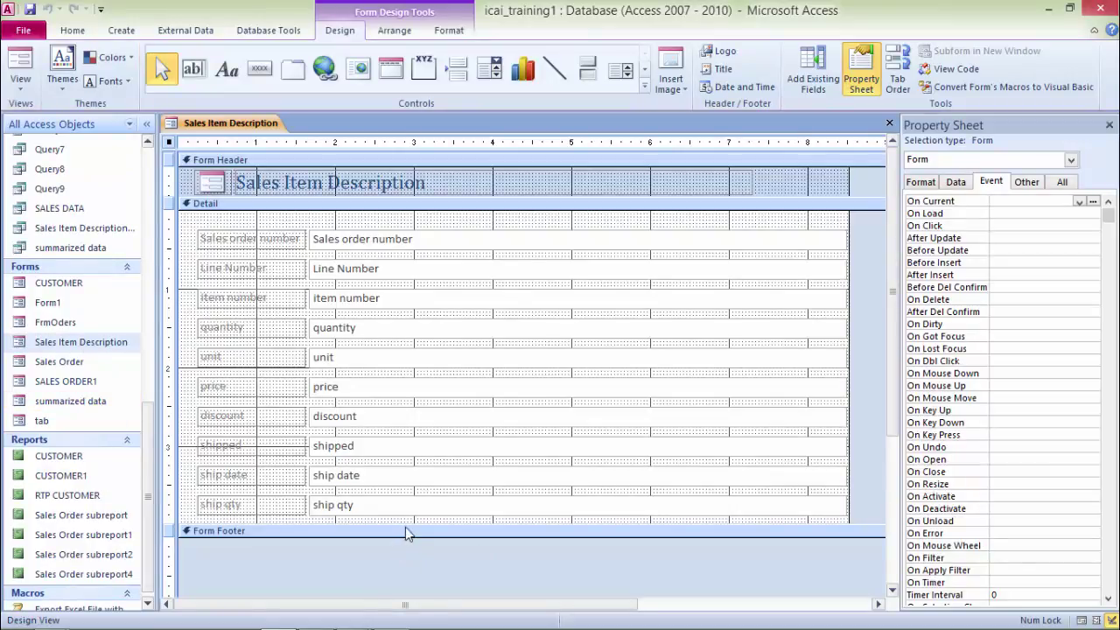
# Step: Enlarge the Detail section and draw a plain button below the ship qty field
pyautogui.moveTo(405, 524); pyautogui.dragTo(400, 578)
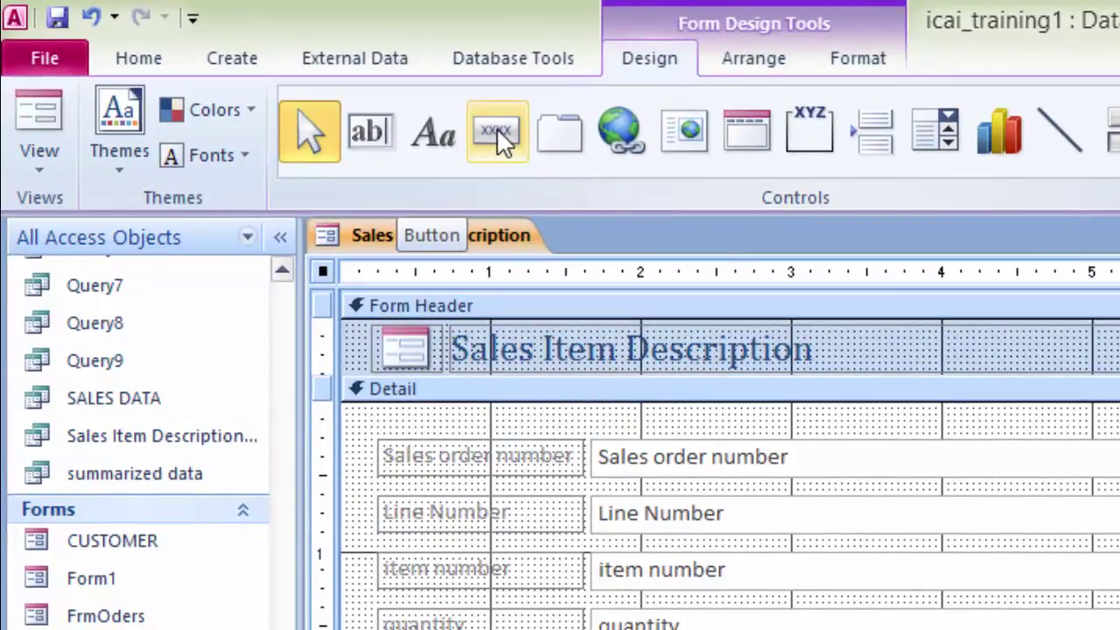
pyautogui.click(496, 128)
pyautogui.moveTo(571, 629); pyautogui.dragTo(790, 629)
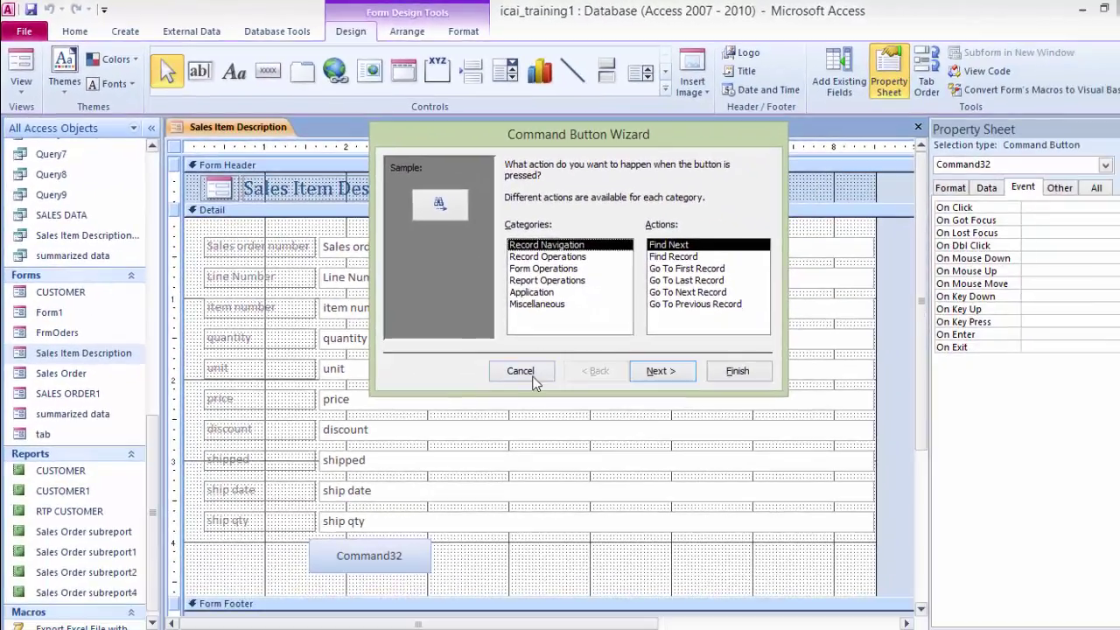
pyautogui.click(520, 371)
# Step: Caption the new button SAVE
pyautogui.click(405, 557)
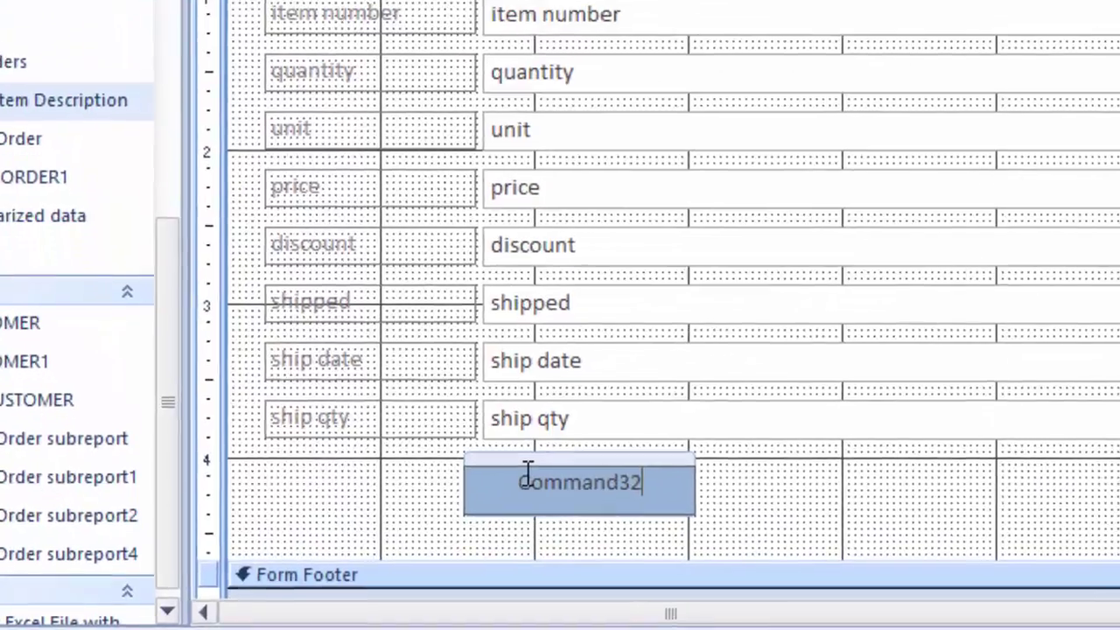
pyautogui.press('BackSpace')
pyautogui.press('BackSpace')
pyautogui.press('BackSpace')
pyautogui.press('BackSpace')
pyautogui.press('BackSpace')
pyautogui.press('BackSpace')
pyautogui.press('BackSpace')
pyautogui.press('BackSpace')
pyautogui.press('BackSpace')
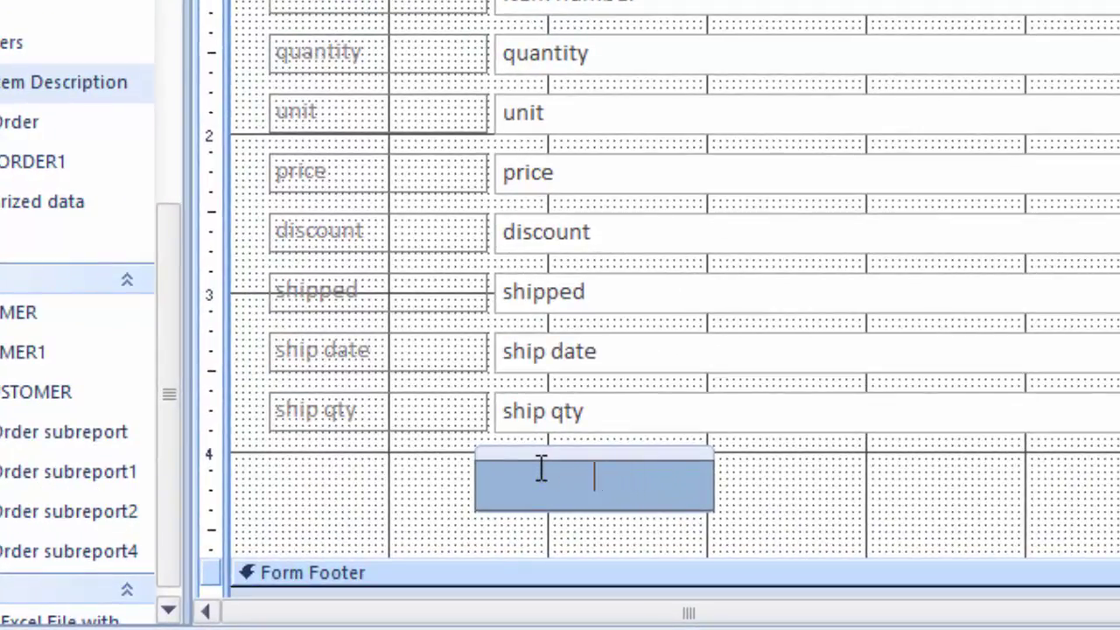
pyautogui.write('sa')
pyautogui.press('BackSpace')
pyautogui.press('BackSpace')
pyautogui.write('SAve')
pyautogui.press('BackSpace')
pyautogui.press('BackSpace')
pyautogui.write('VE')
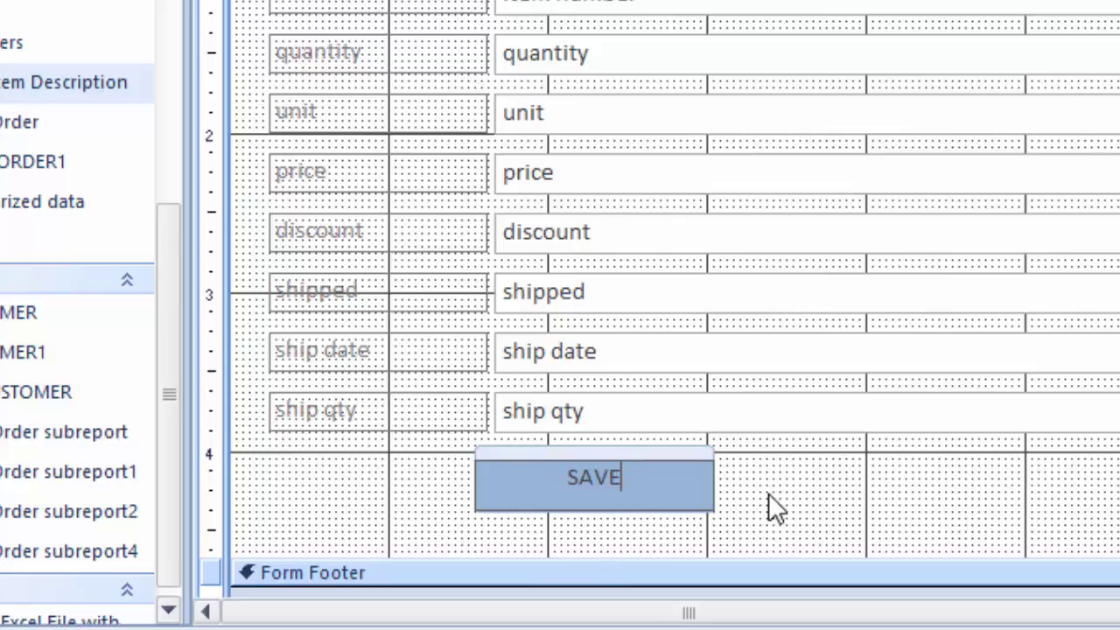
pyautogui.press('Return')
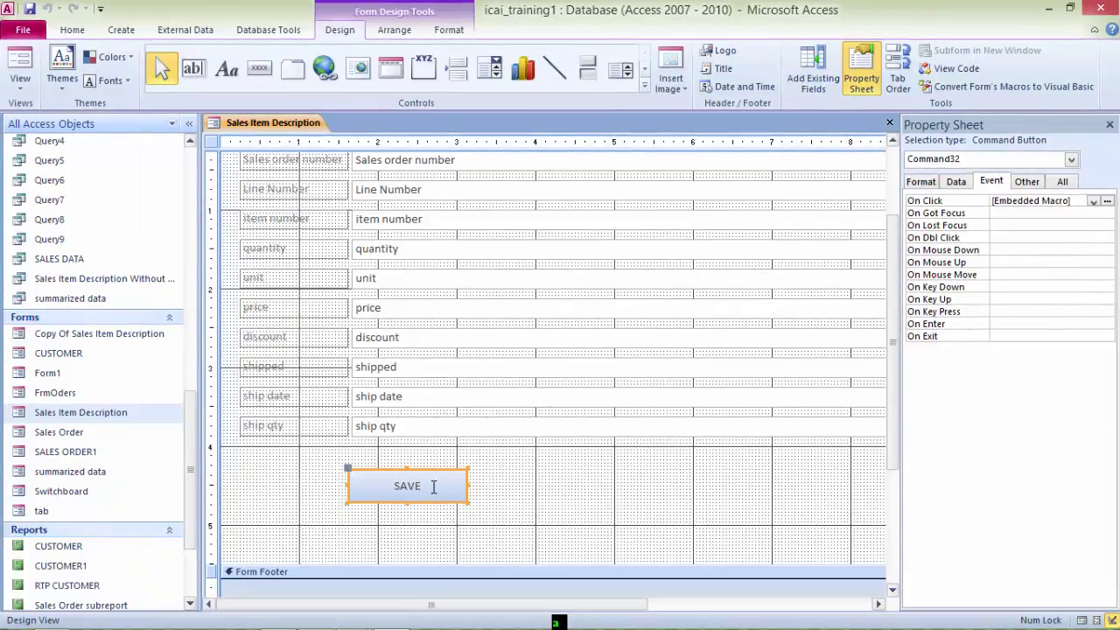
# Step: Select the SAVE button and open a macro for its On Click event
pyautogui.click(484, 510)
pyautogui.click(425, 487)
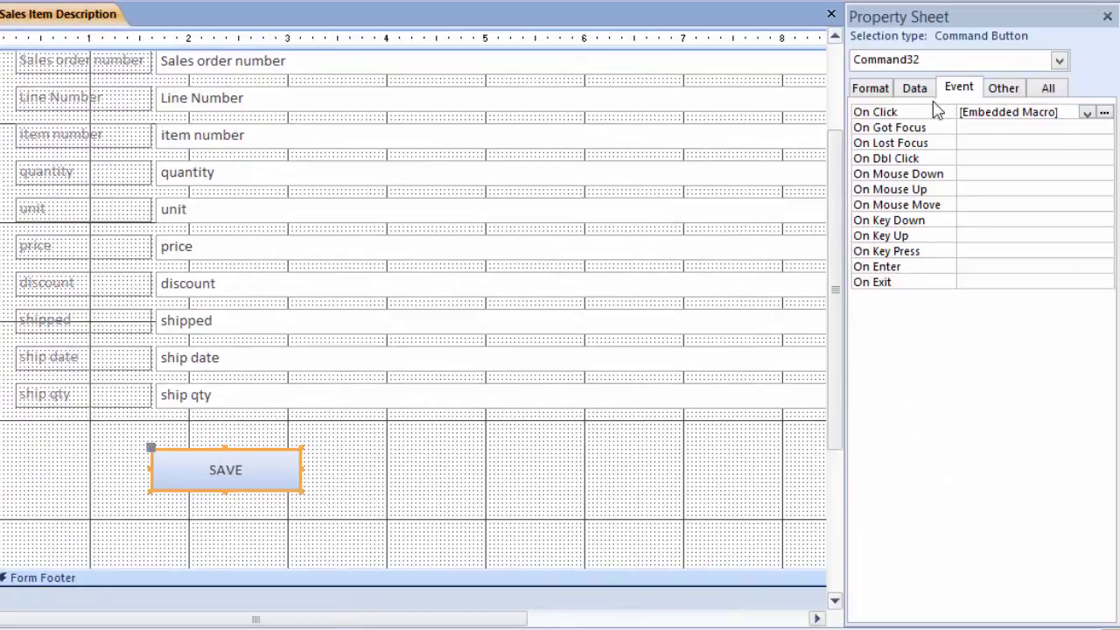
pyautogui.click(960, 89)
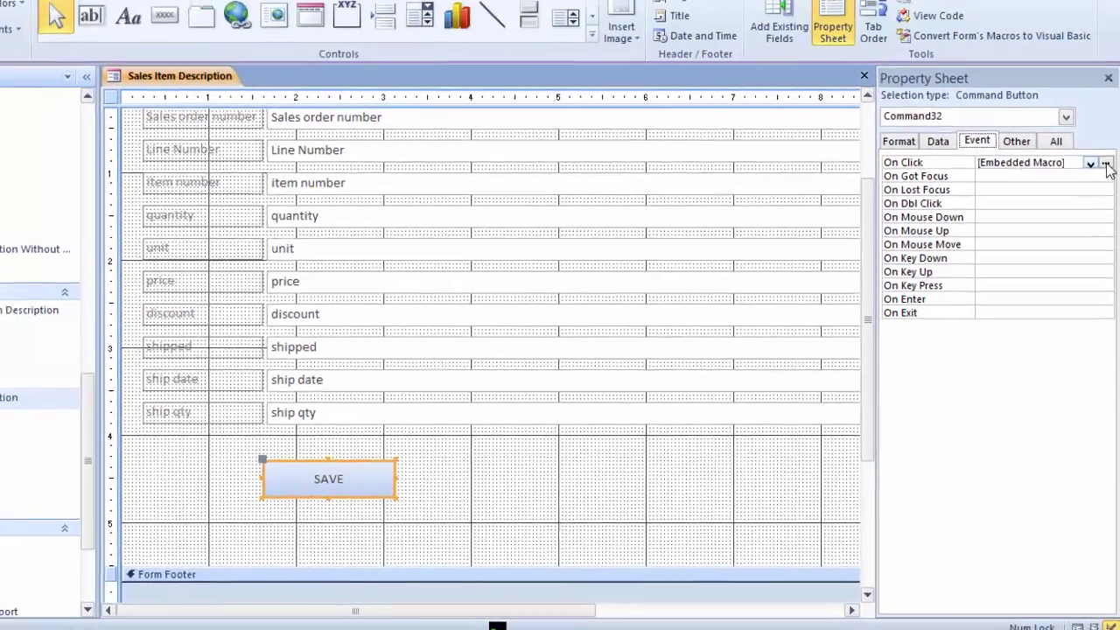
pyautogui.click(1105, 113)
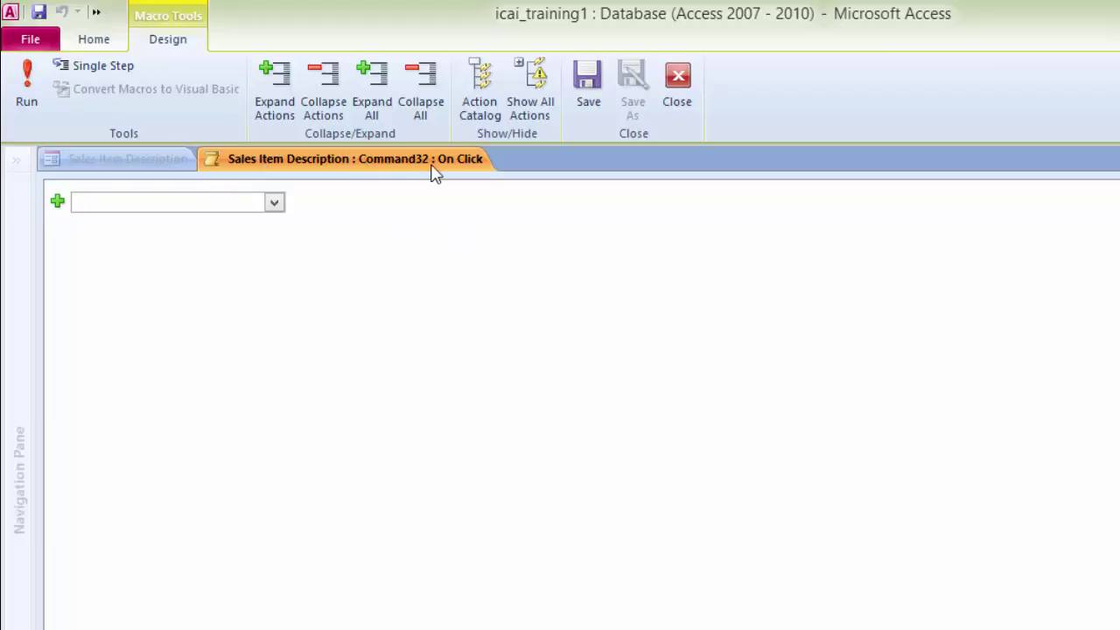
# Step: Add an If block with the condition [item number] is null, ready for an inner action
pyautogui.click(274, 203)
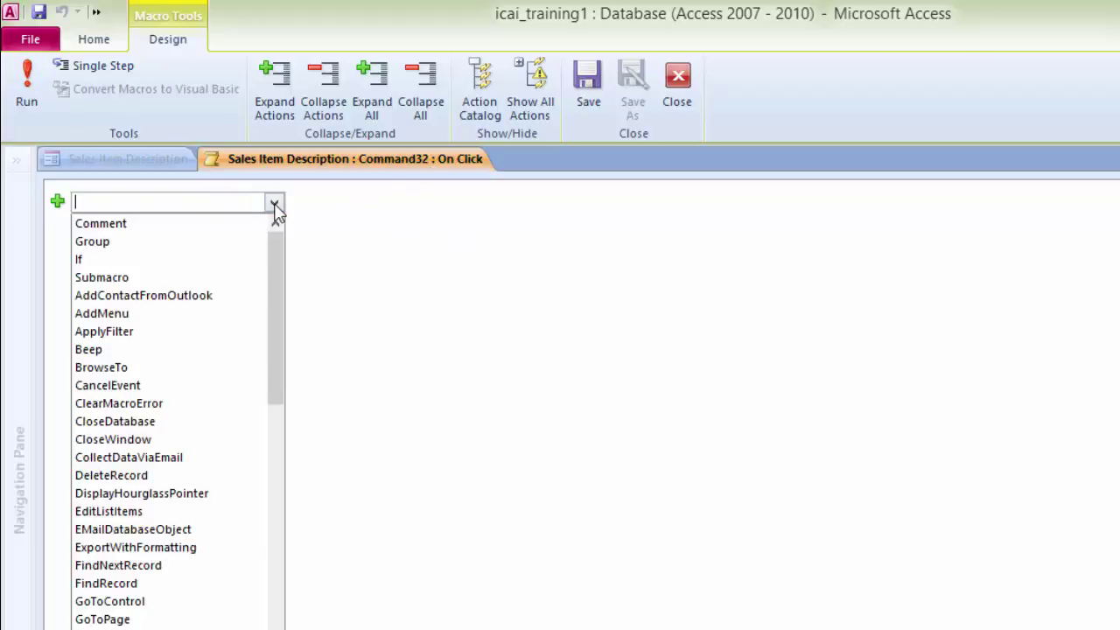
pyautogui.click(274, 206)
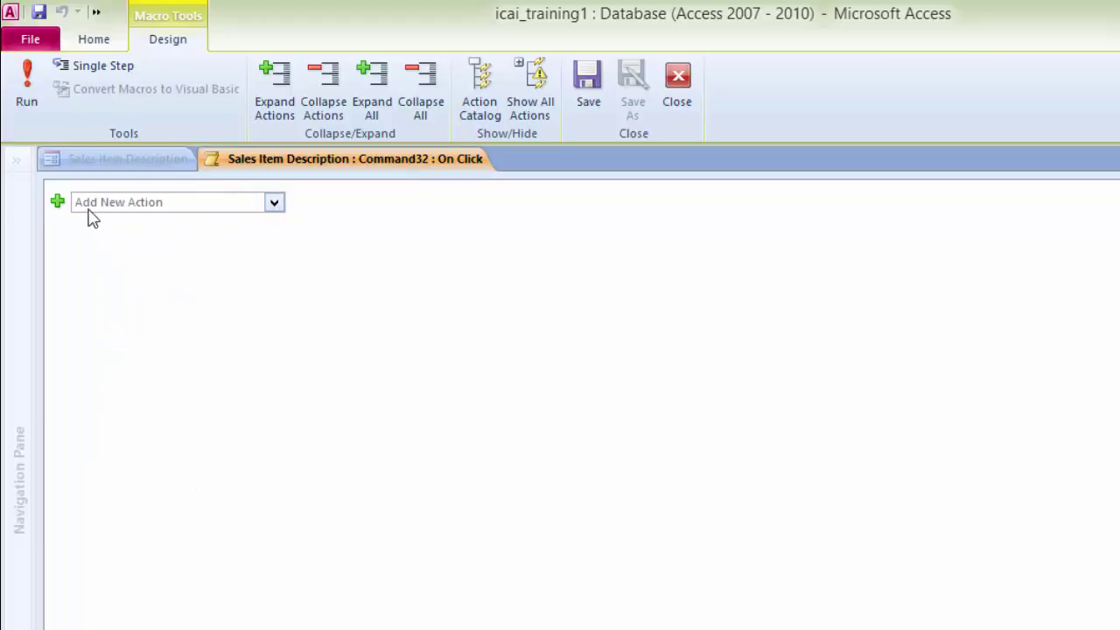
pyautogui.click(274, 206)
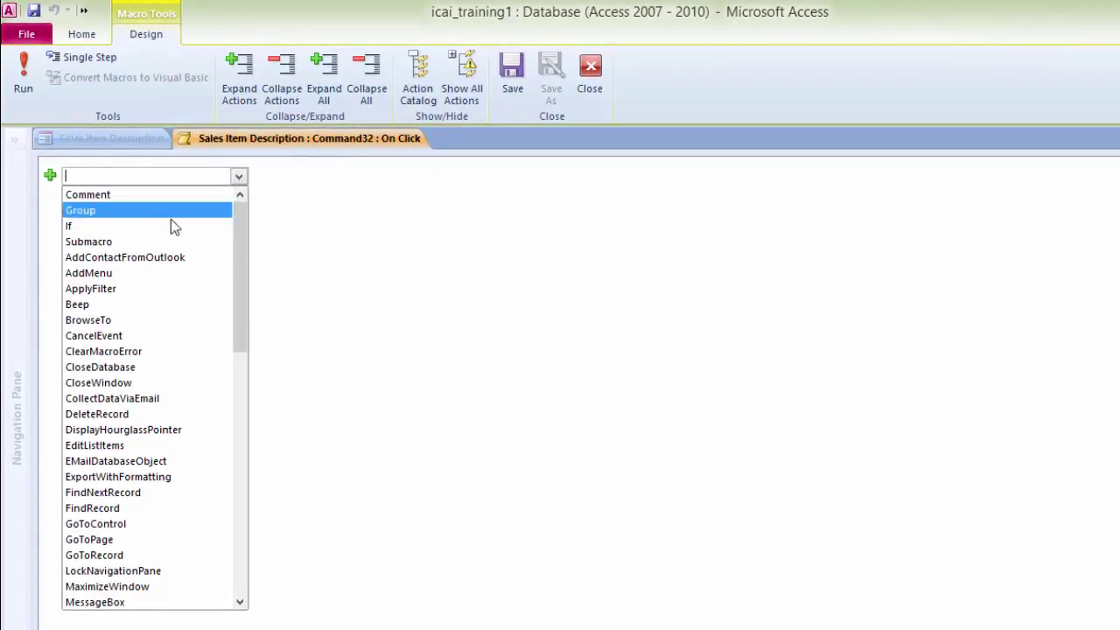
pyautogui.click(175, 226)
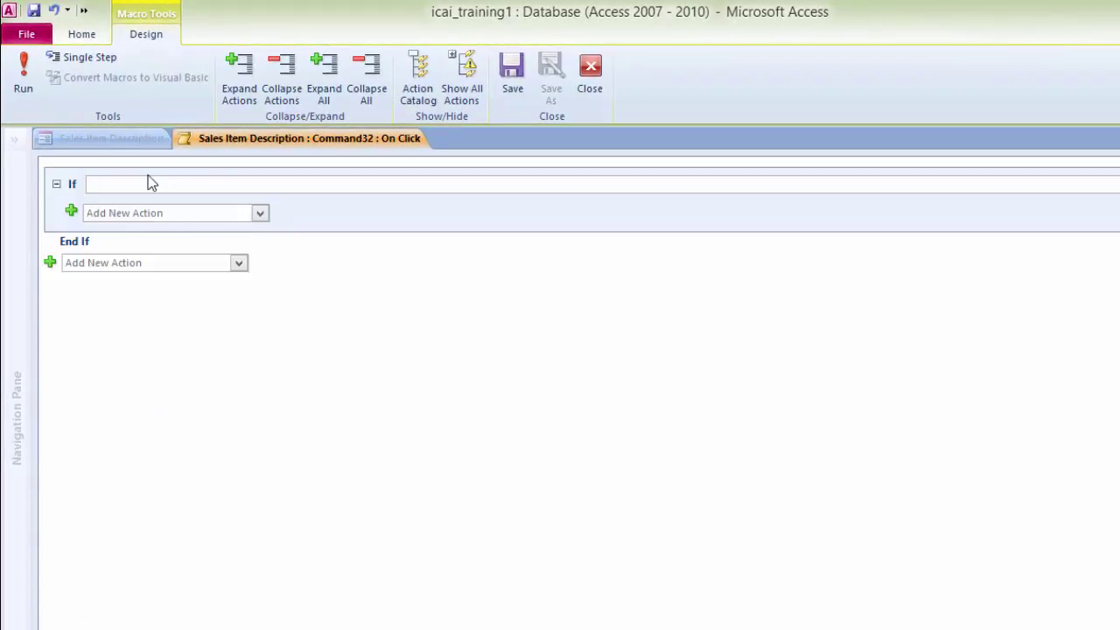
pyautogui.write('I')
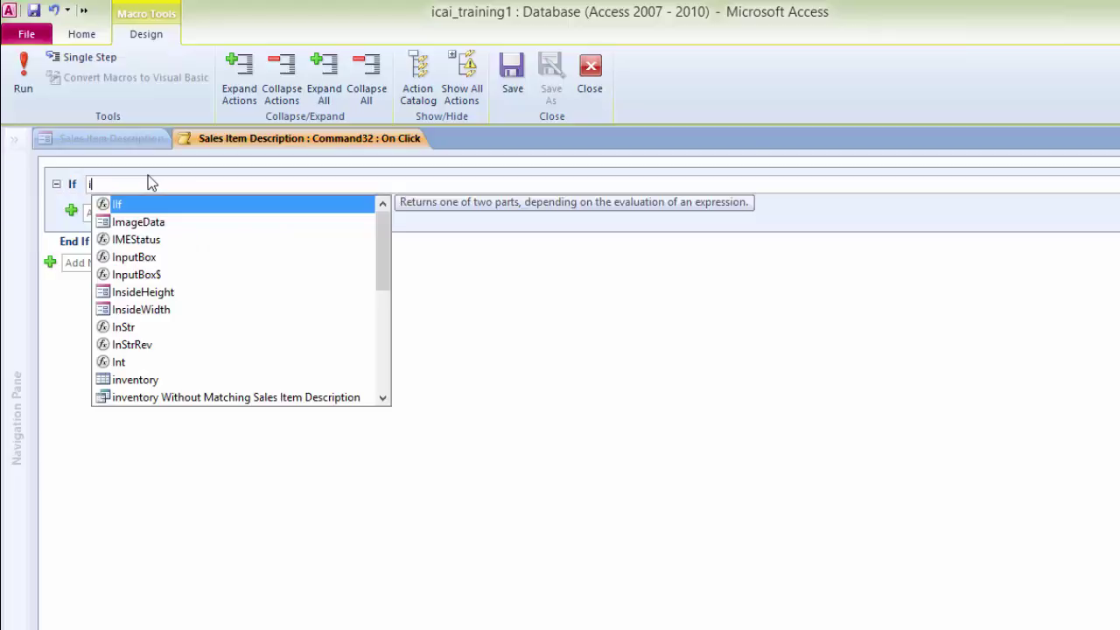
pyautogui.write('tem number')
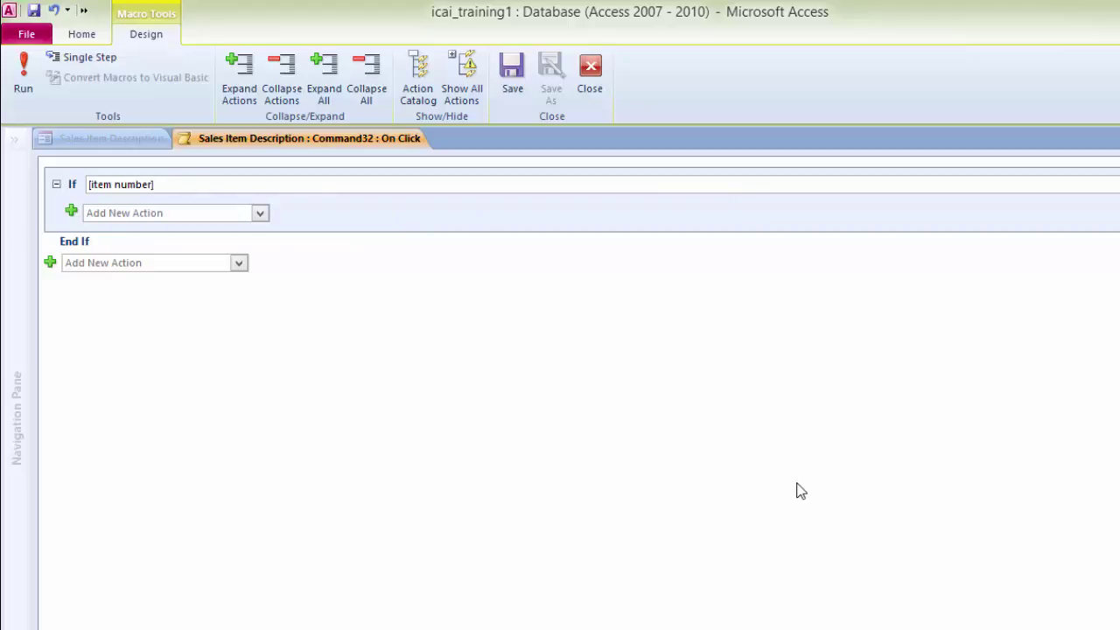
pyautogui.write('is null')
pyautogui.press('Left')
pyautogui.click(598, 184)
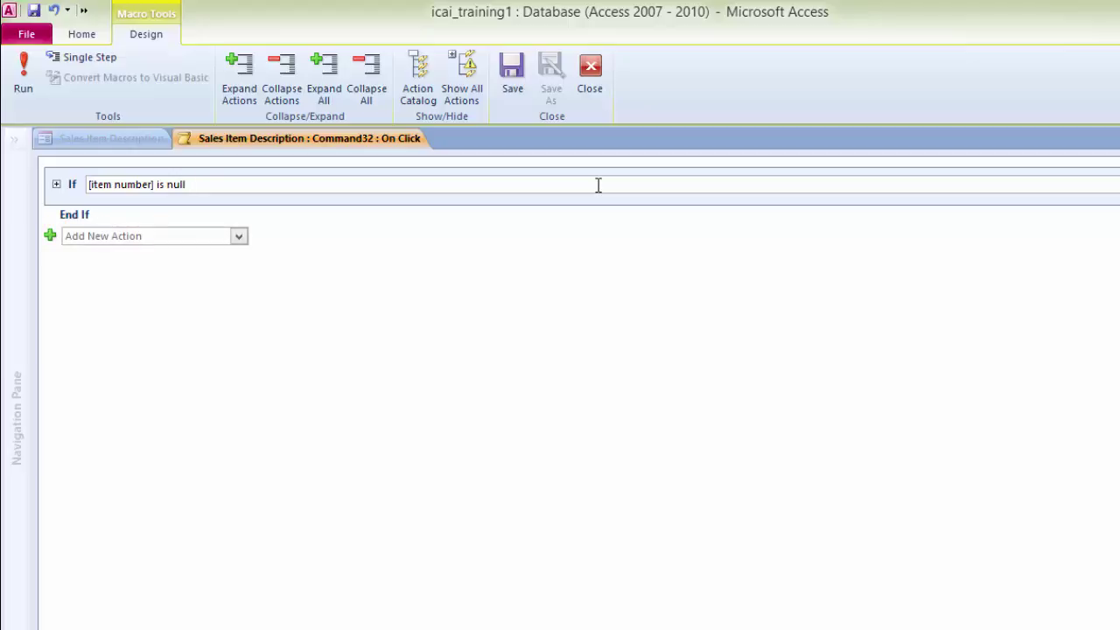
pyautogui.press('Tab')
pyautogui.click(88, 204)
pyautogui.click(129, 199)
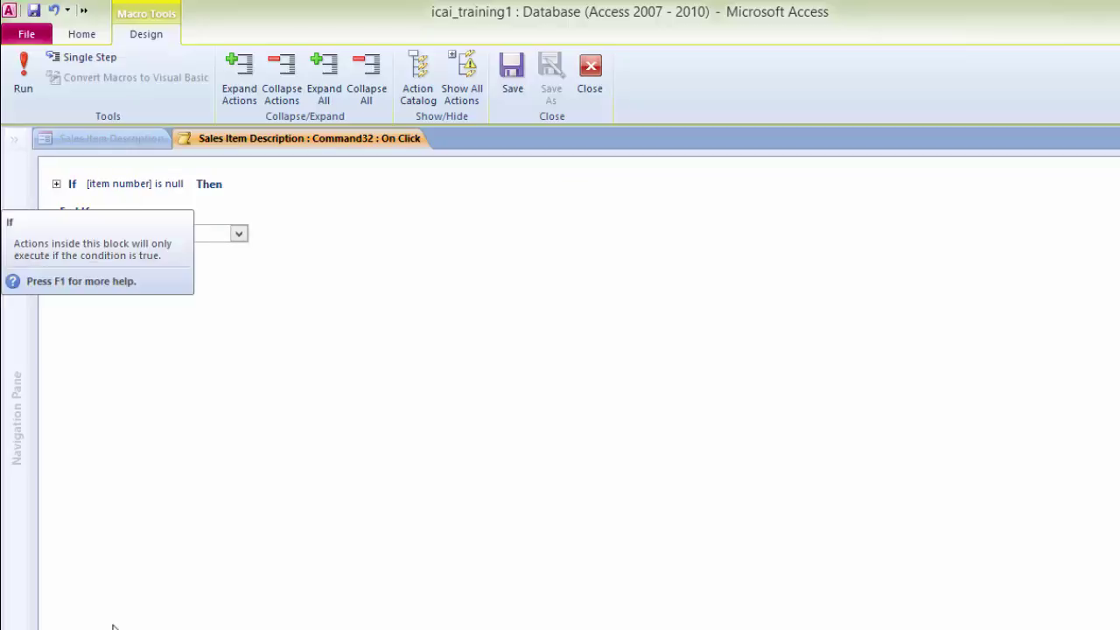
pyautogui.hotkey('alt', 'Down')
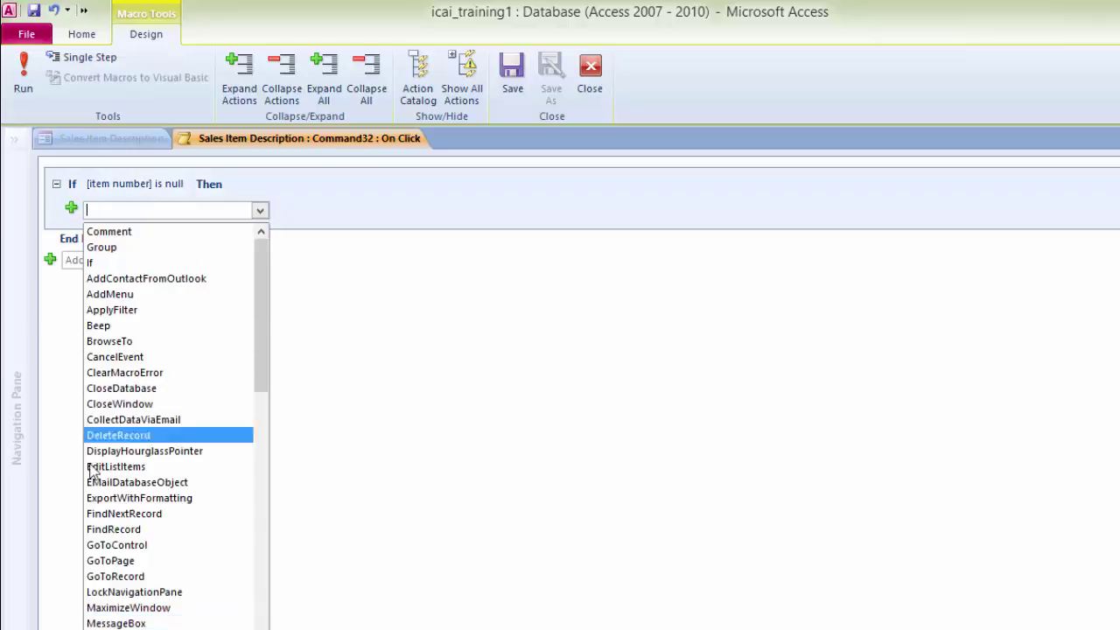
# Step: Add a MessageBox saying 'Item Number can not be left blank' titled Validation
pyautogui.click(116, 623)
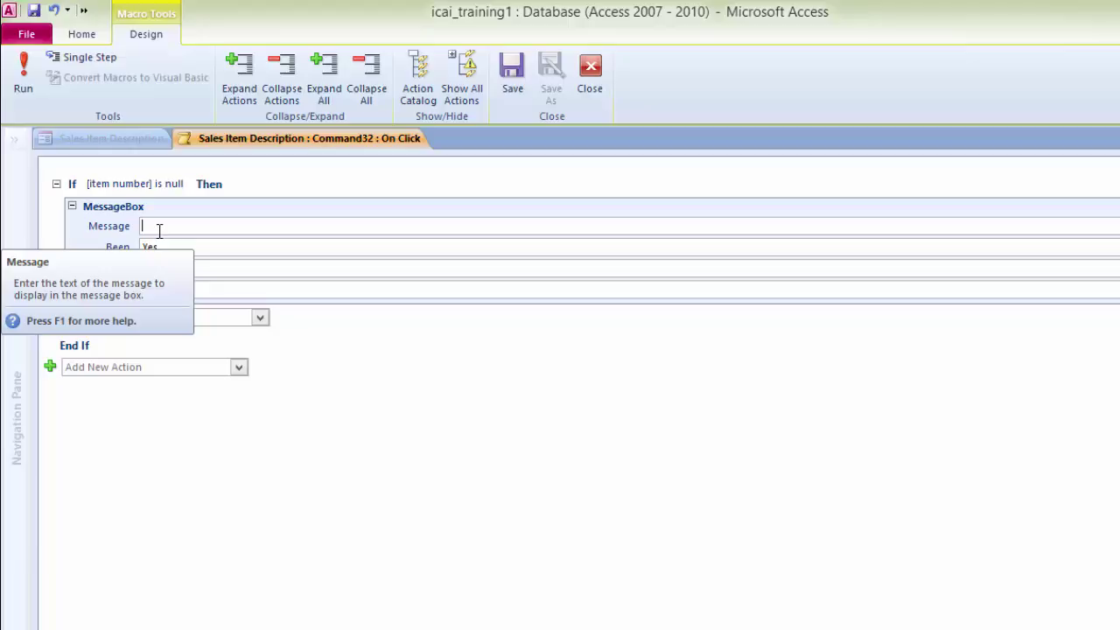
pyautogui.write('Item')
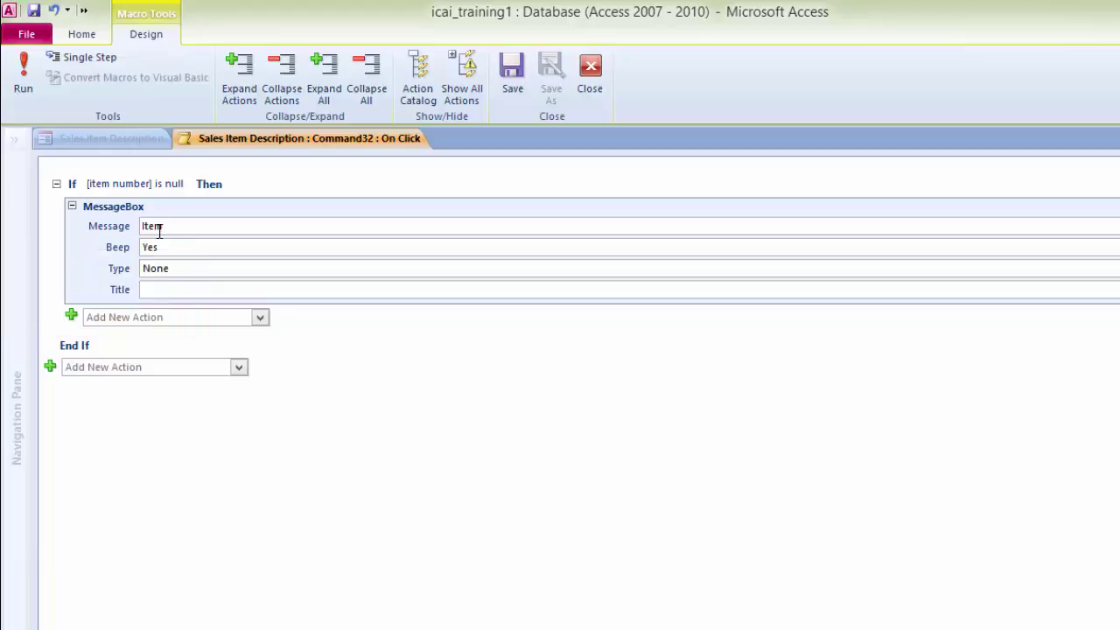
pyautogui.write(' Number can not be le')
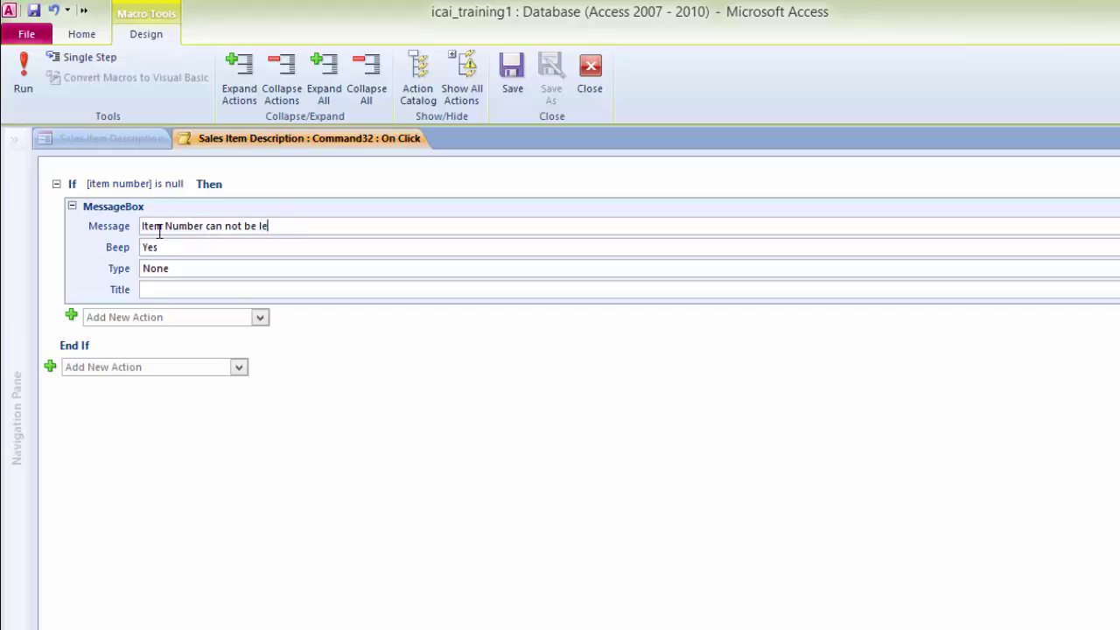
pyautogui.write('ft blank')
pyautogui.click(191, 290)
pyautogui.write('Validation')
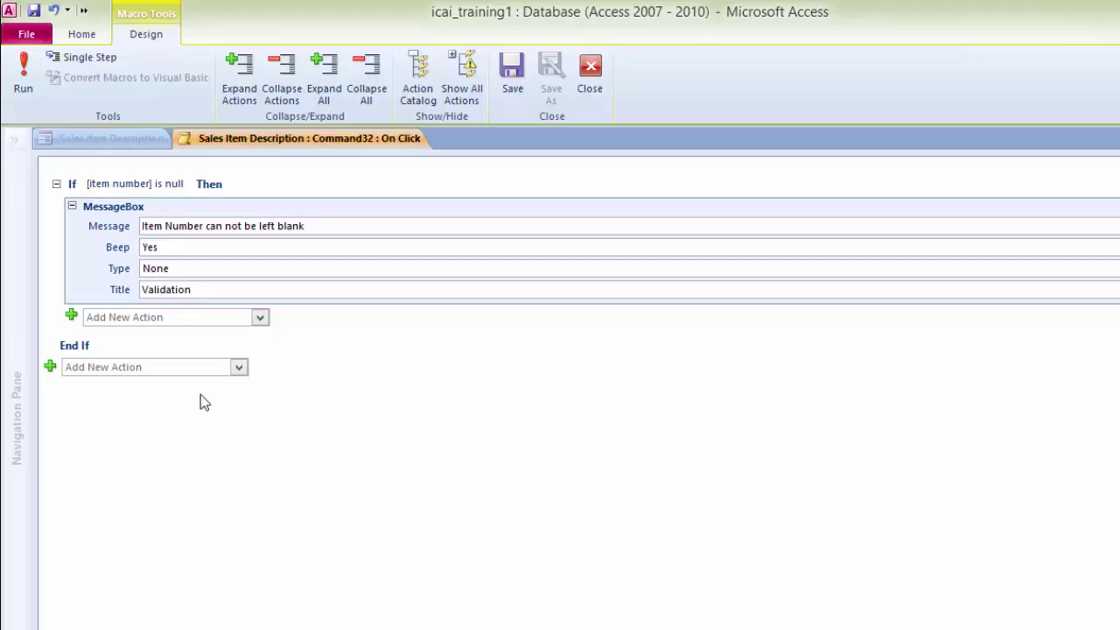
pyautogui.click(261, 318)
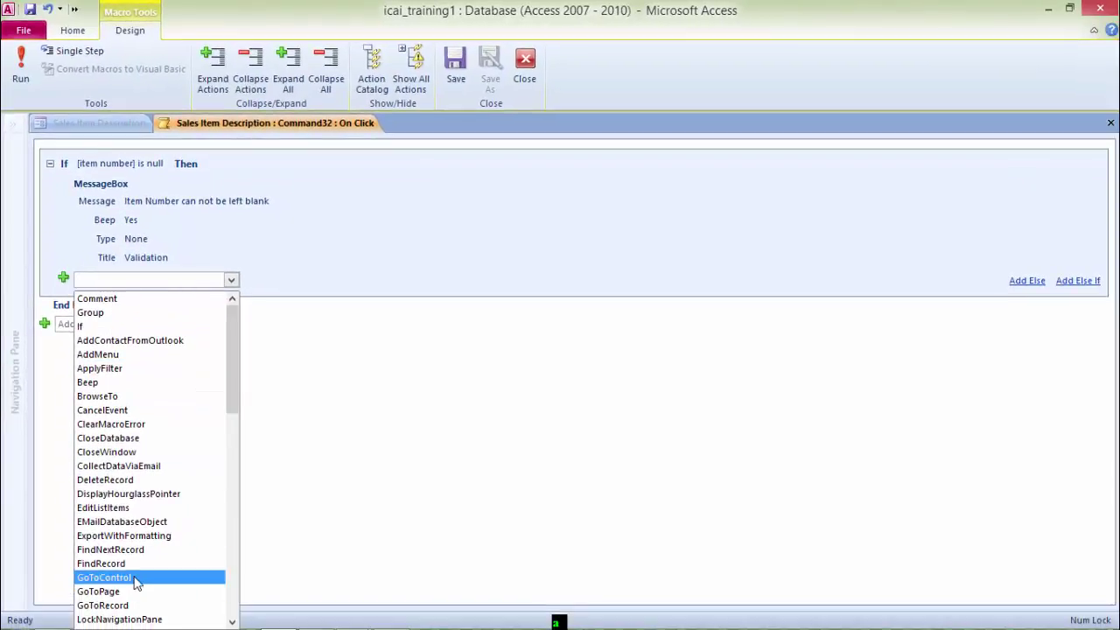
# Step: Add a GoToControl action with Control Name 'item number' after the message
pyautogui.click(137, 577)
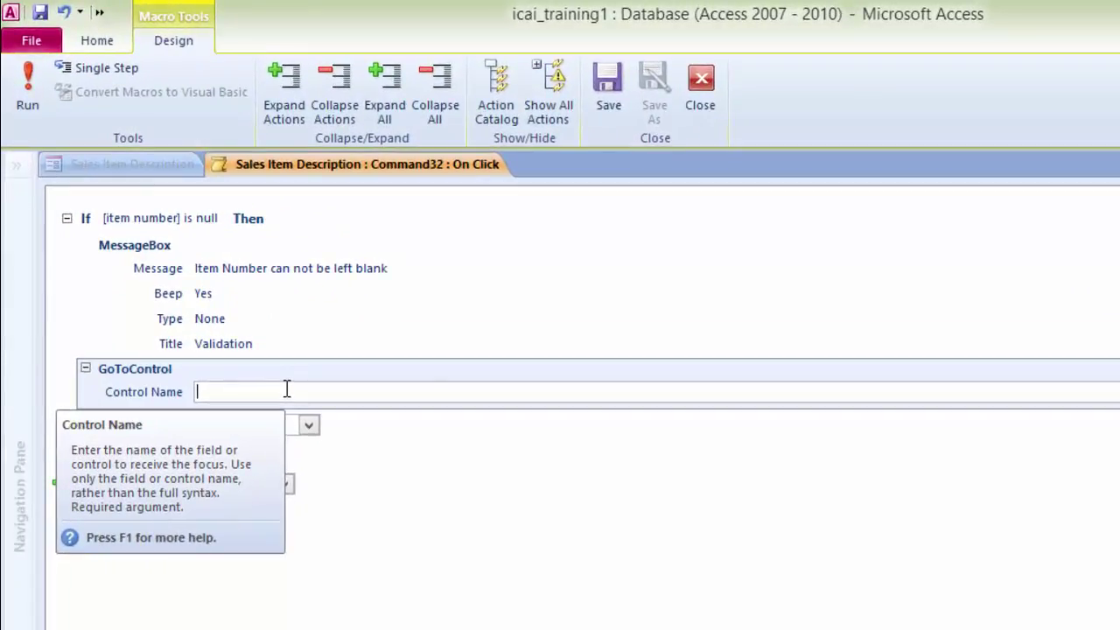
pyautogui.write('i')
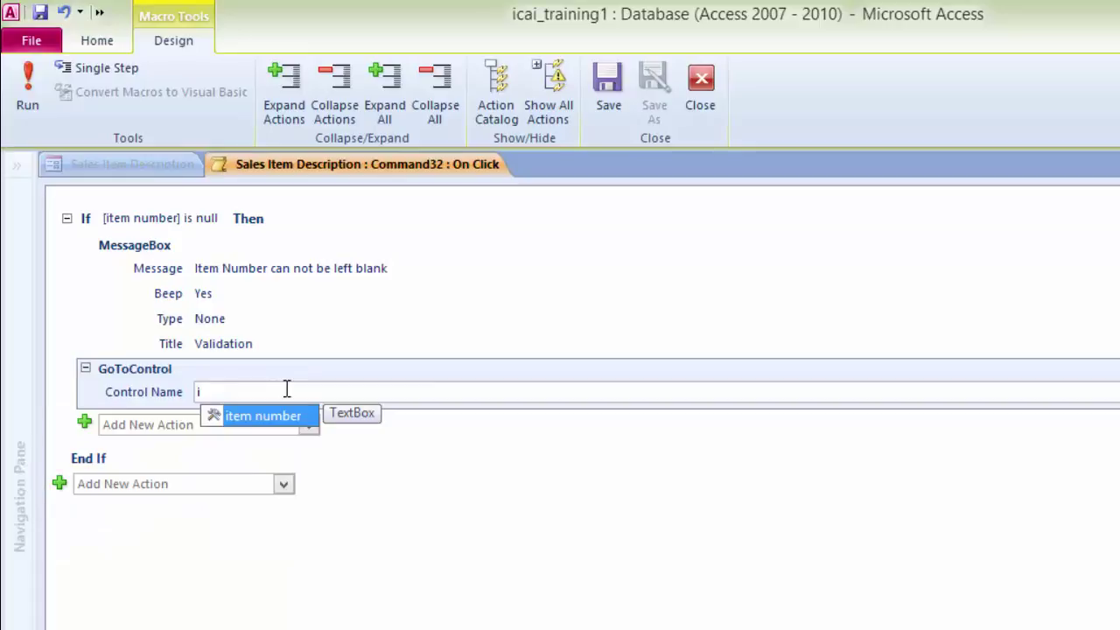
pyautogui.press('Return')
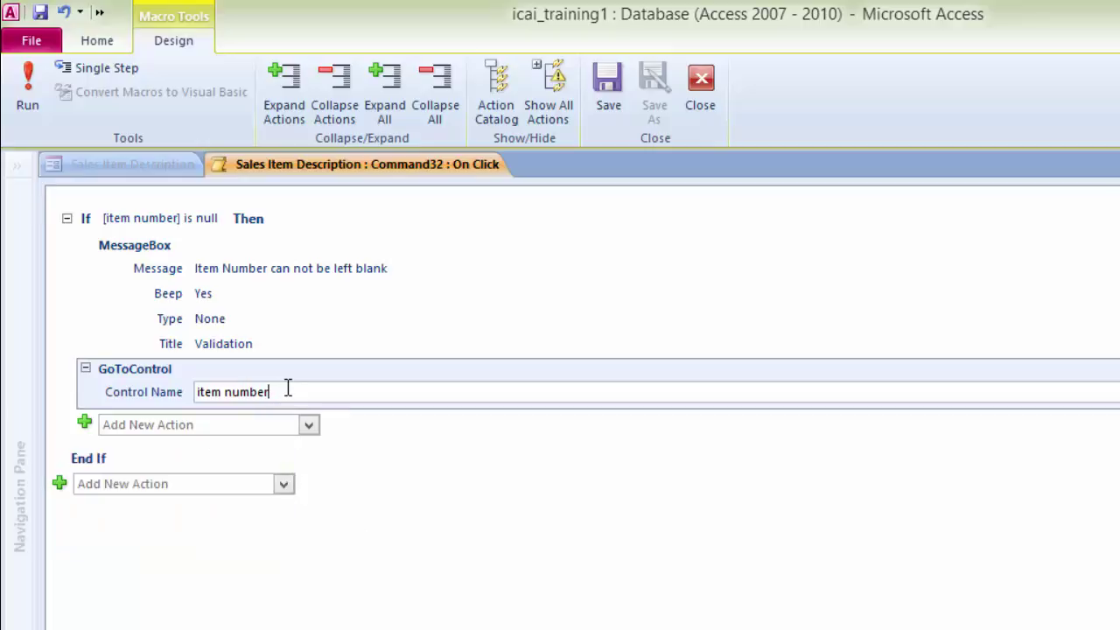
# Step: Save and close the SAVE button's macro, then reopen it briefly to review
pyautogui.hotkey('ctrl', 'w')
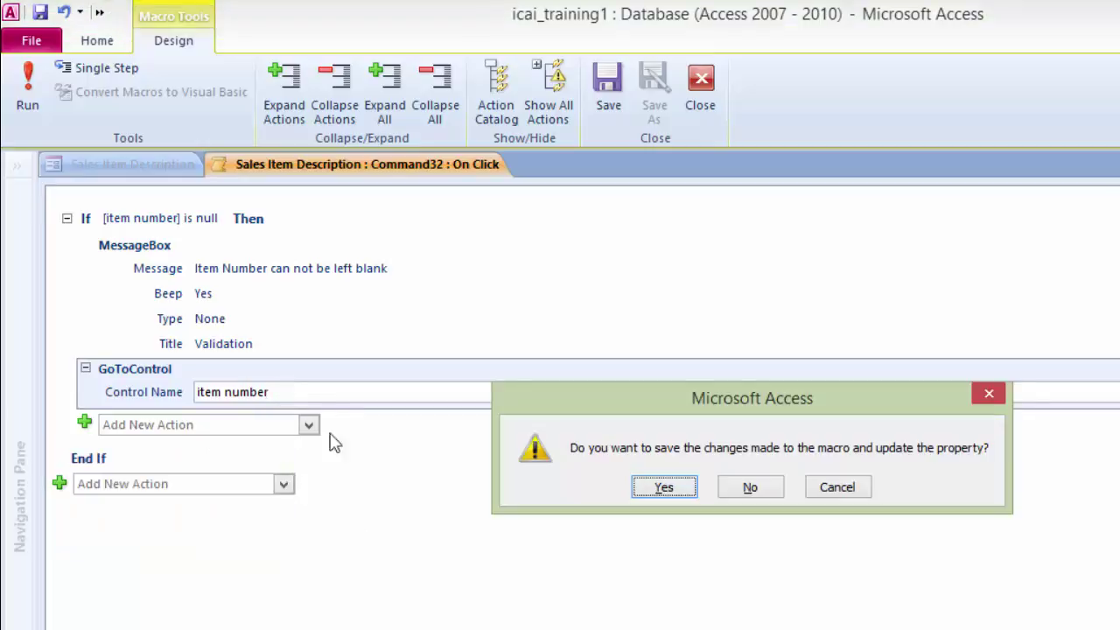
pyautogui.click(664, 487)
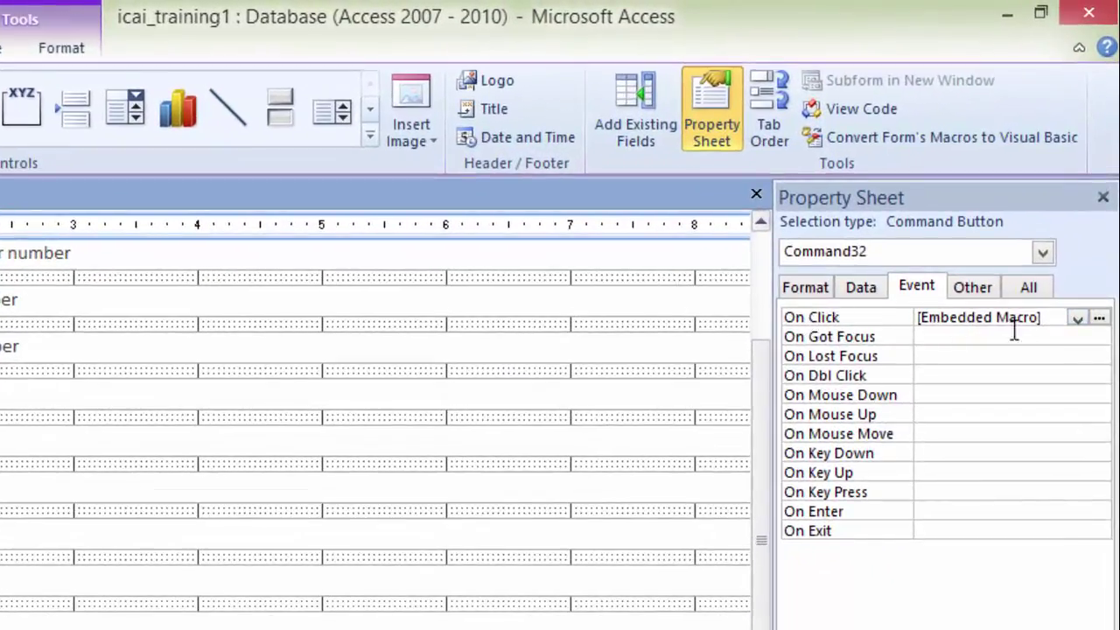
pyautogui.click(1099, 320)
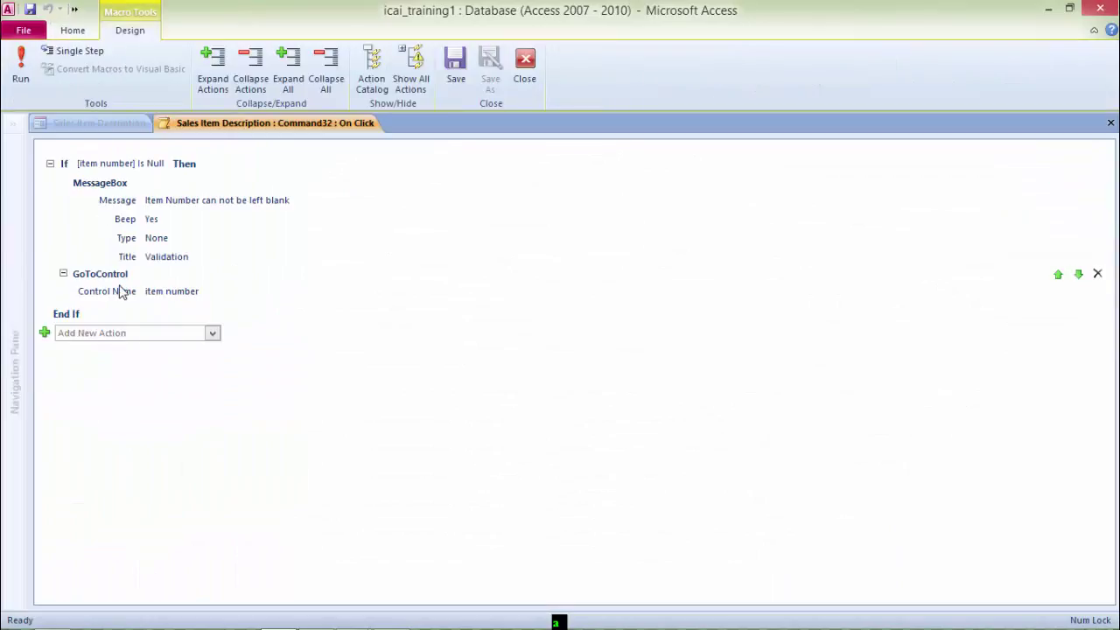
pyautogui.hotkey('ctrl', 'w')
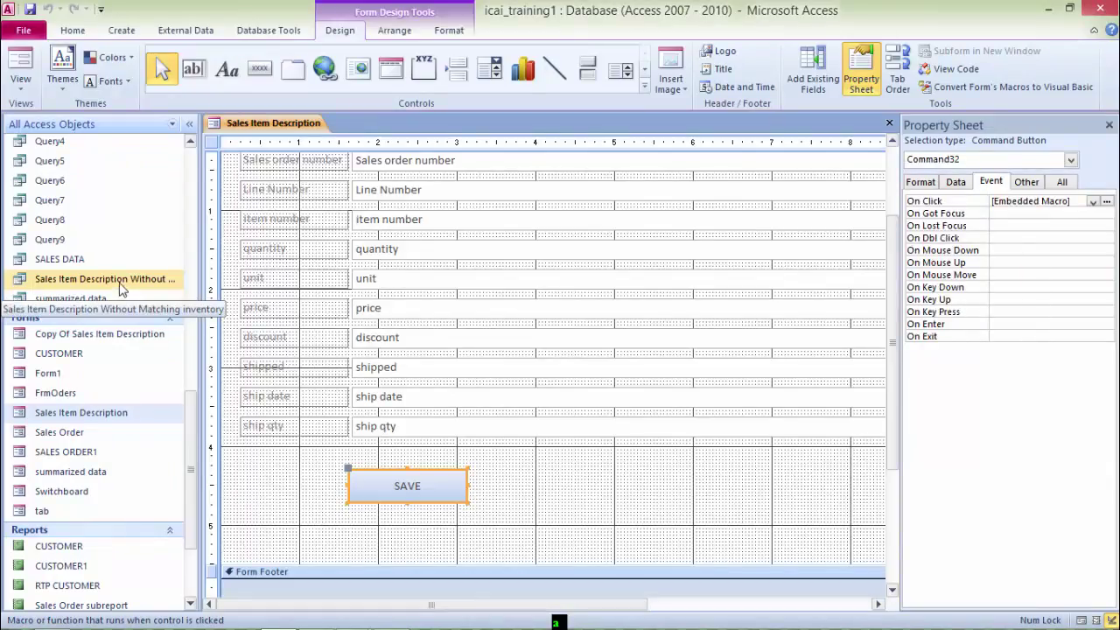
# Step: Switch the form to Form View and start a new blank record
pyautogui.rightClick(281, 127)
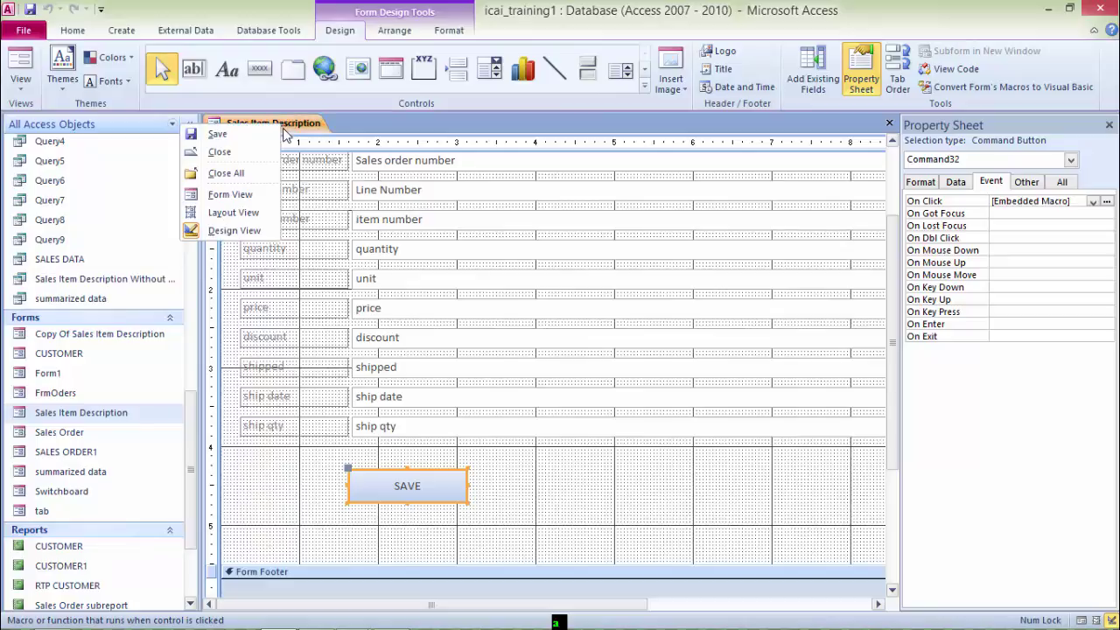
pyautogui.click(230, 194)
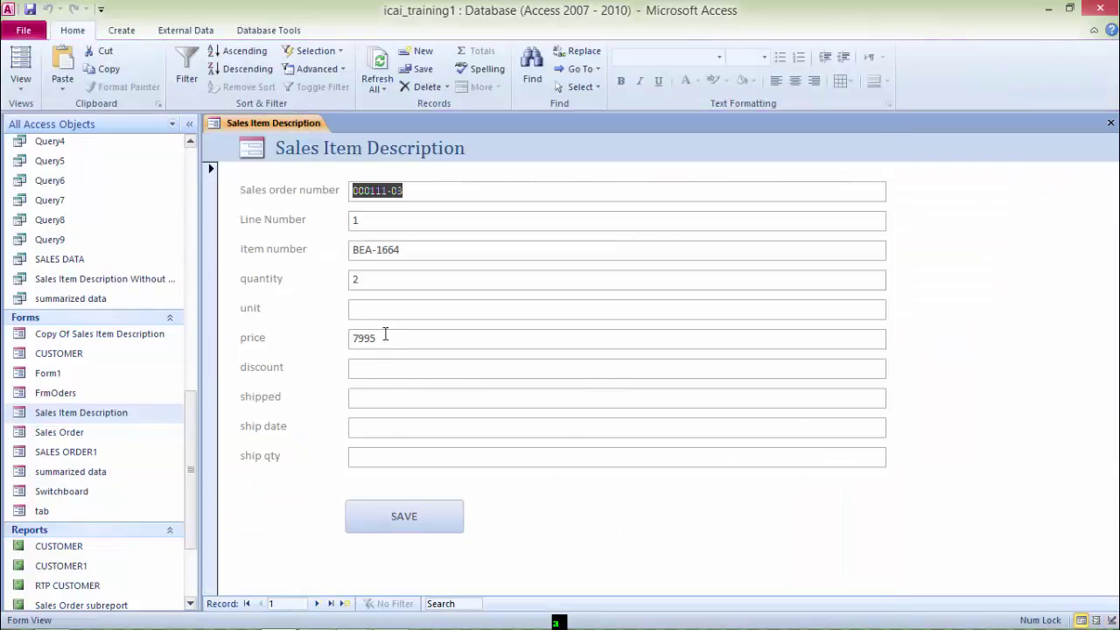
pyautogui.press('Tab')
pyautogui.press('Tab')
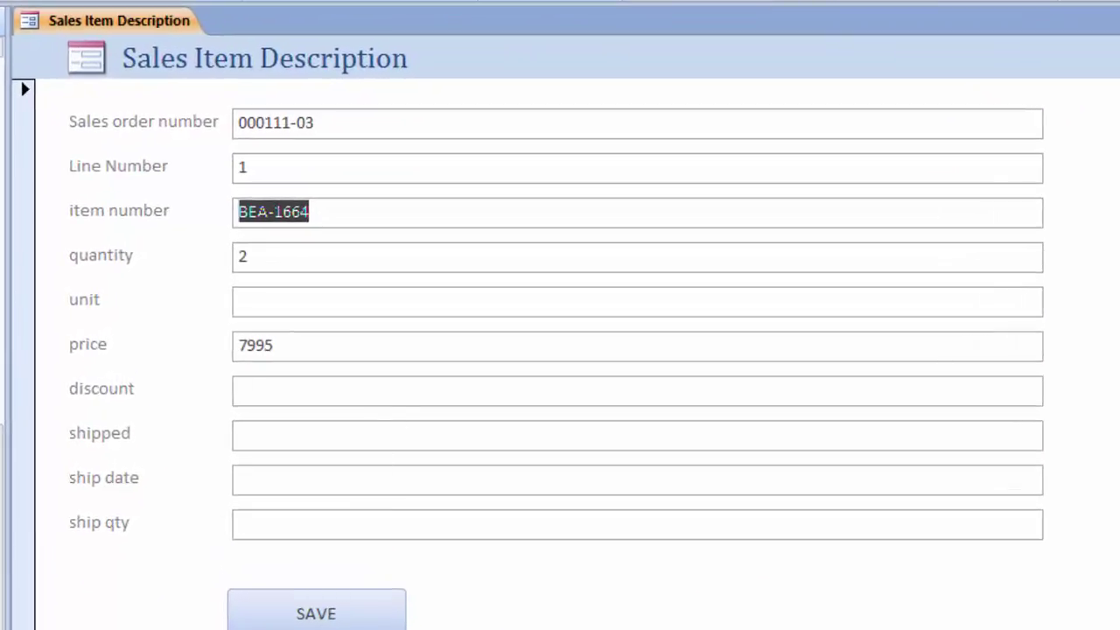
pyautogui.press('pagedown')
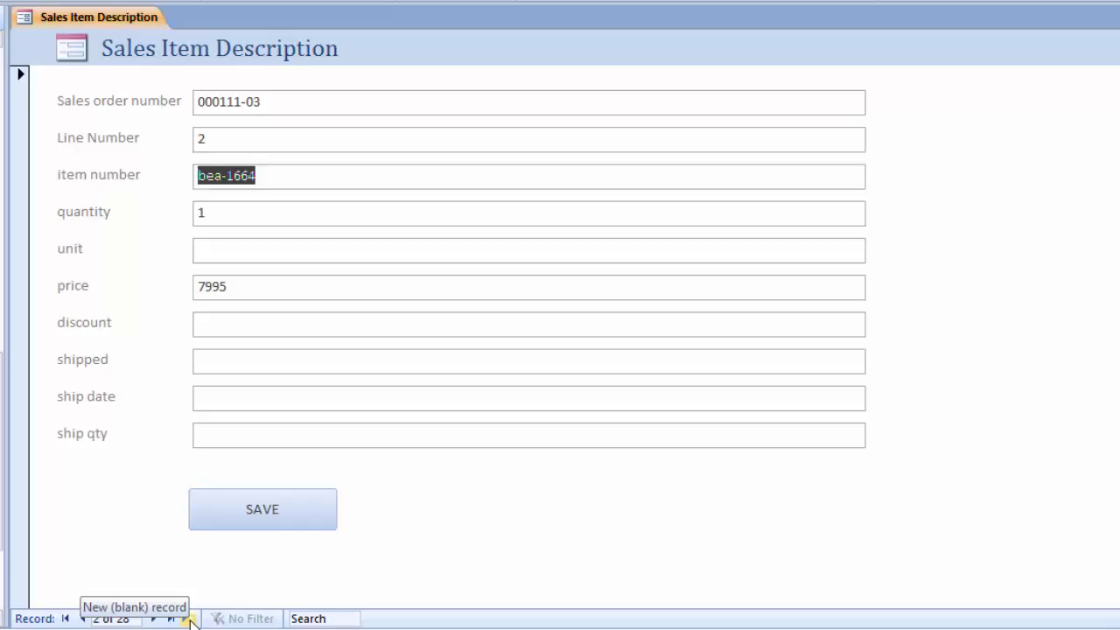
pyautogui.click(189, 618)
# Step: Enter 123, 45 and 5000 in the new record and try to save it
pyautogui.click(234, 102)
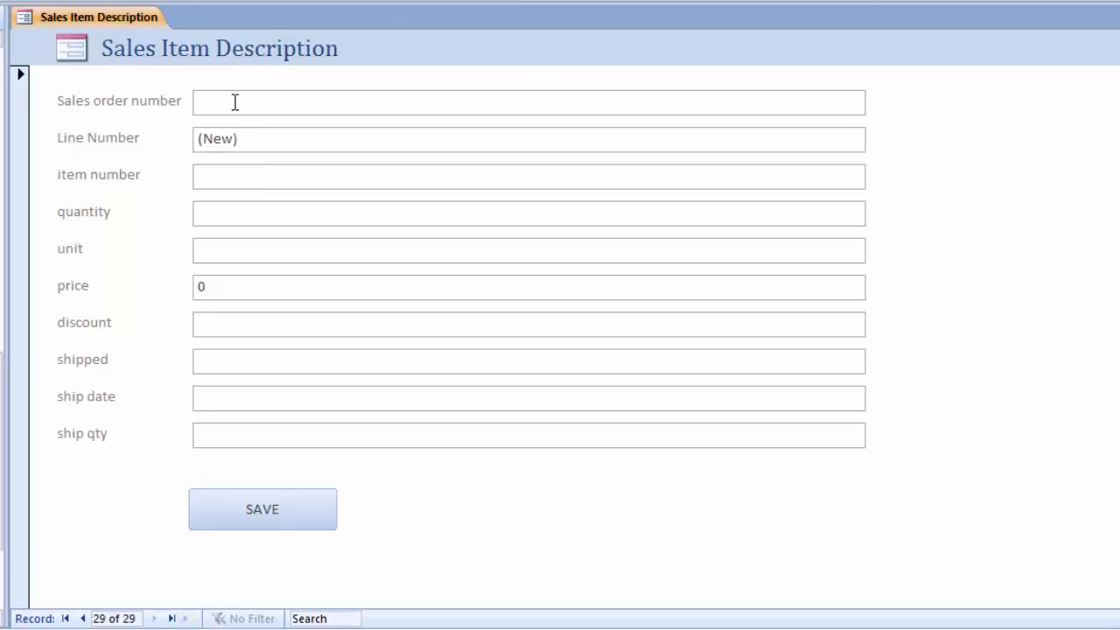
pyautogui.write('123')
pyautogui.press('Tab')
pyautogui.press('Tab')
pyautogui.press('Tab')
pyautogui.write('45')
pyautogui.press('Tab')
pyautogui.press('Tab')
pyautogui.write('5000')
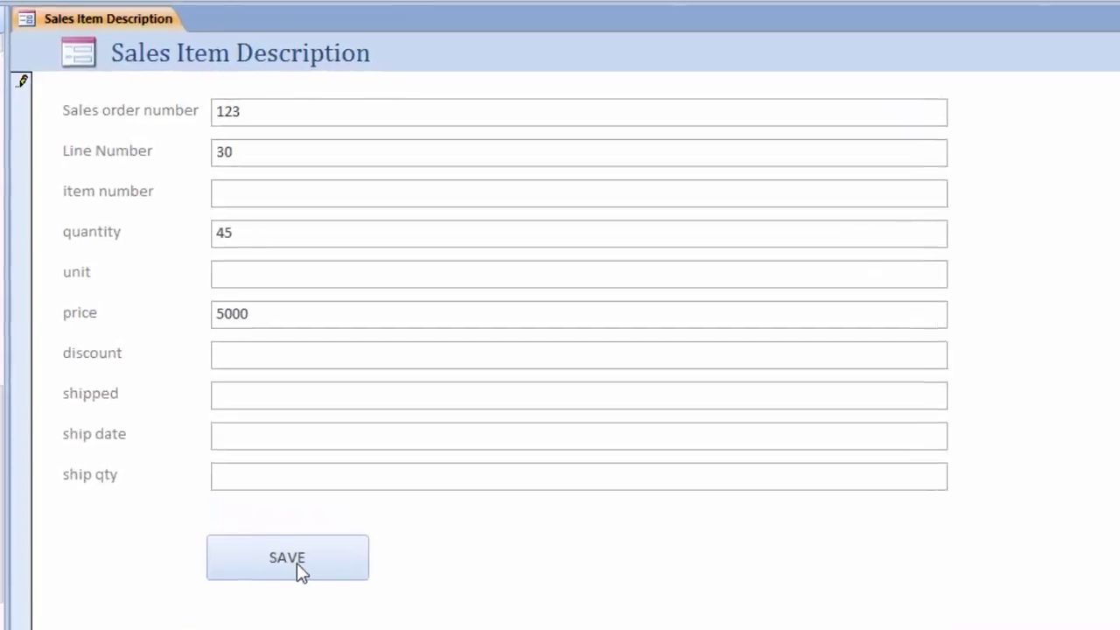
pyautogui.click(297, 562)
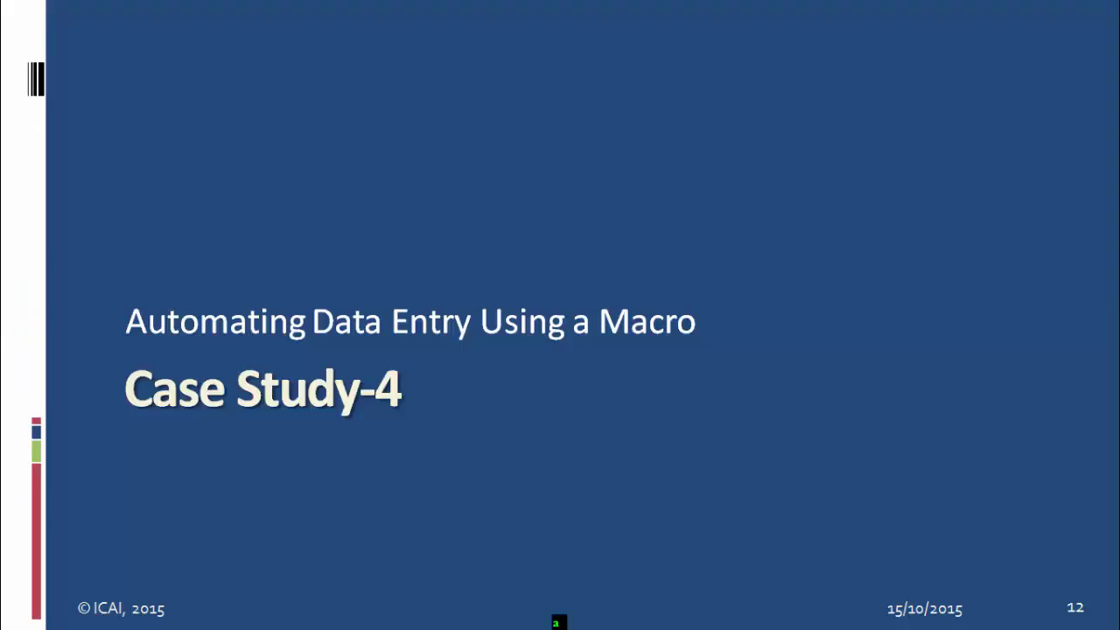
# Step: Advance to slide 13, which poses total cost as Quantity ordered * Price
pyautogui.press('Right')
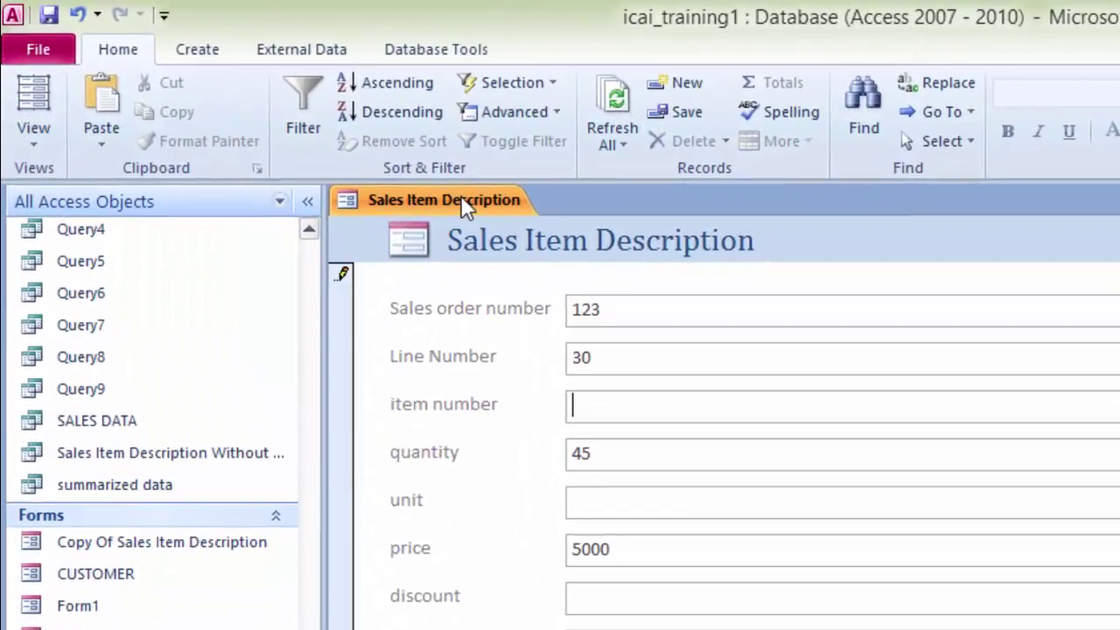
# Step: Switch the form to Design View and move the SAVE button lower
pyautogui.rightClick(297, 126)
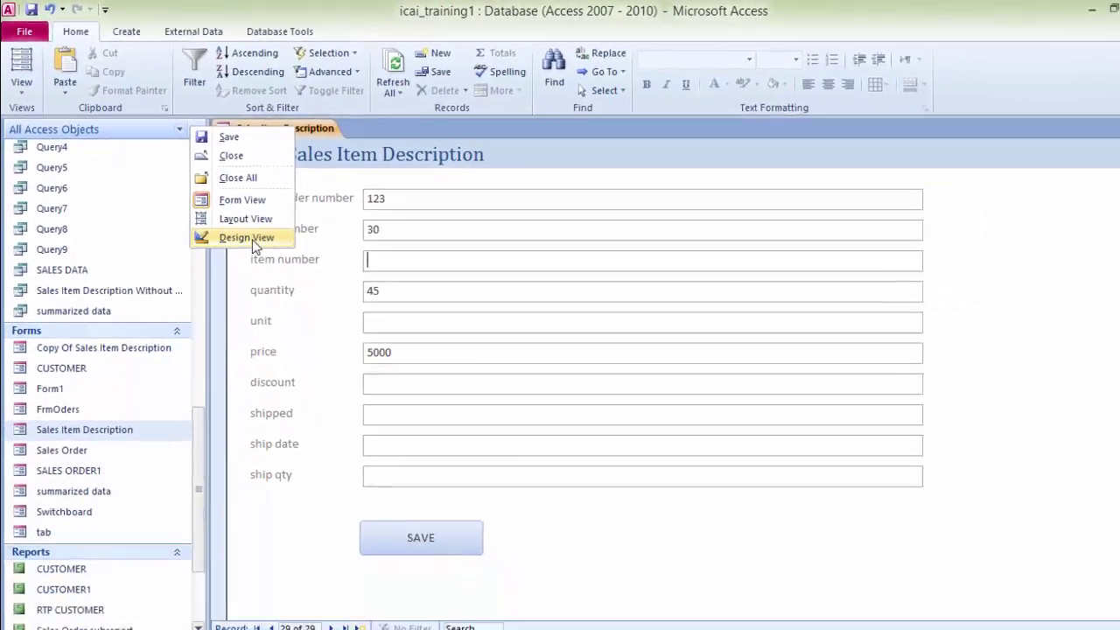
pyautogui.click(384, 370)
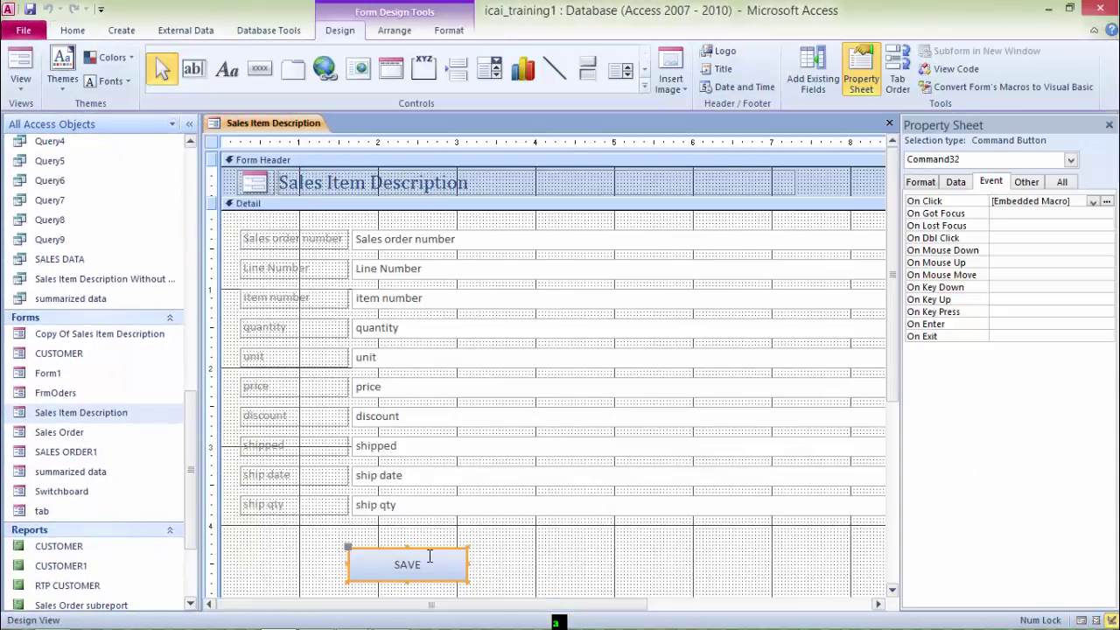
pyautogui.click(892, 591)
pyautogui.click(892, 592)
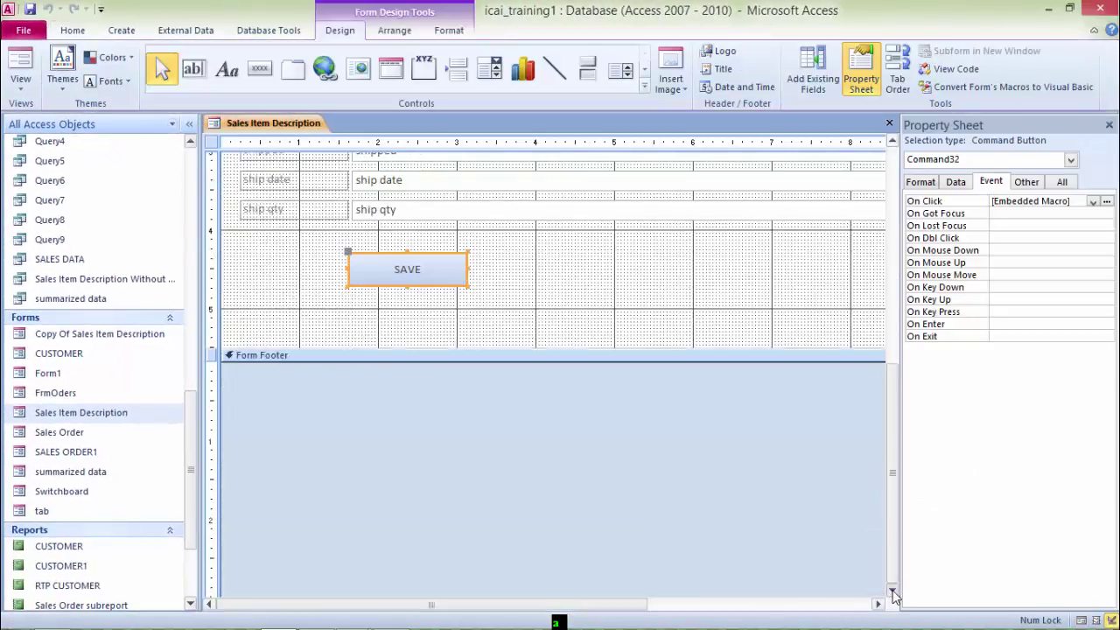
pyautogui.moveTo(429, 290); pyautogui.dragTo(448, 319)
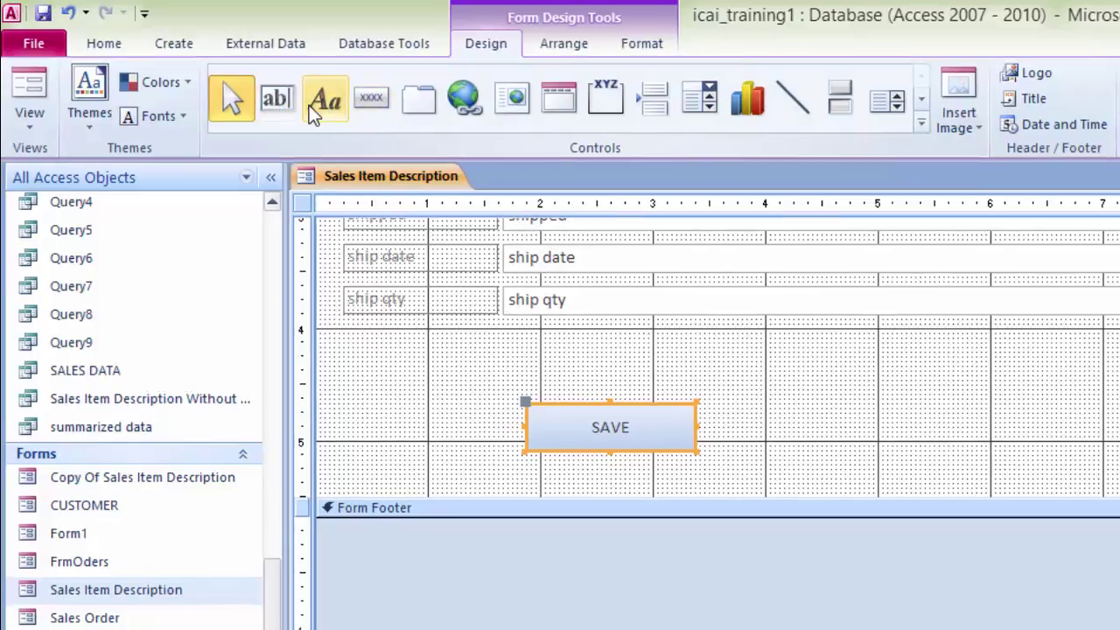
# Step: Draw a text box above SAVE, label it 'Total Cost', and open its properties
pyautogui.click(284, 102)
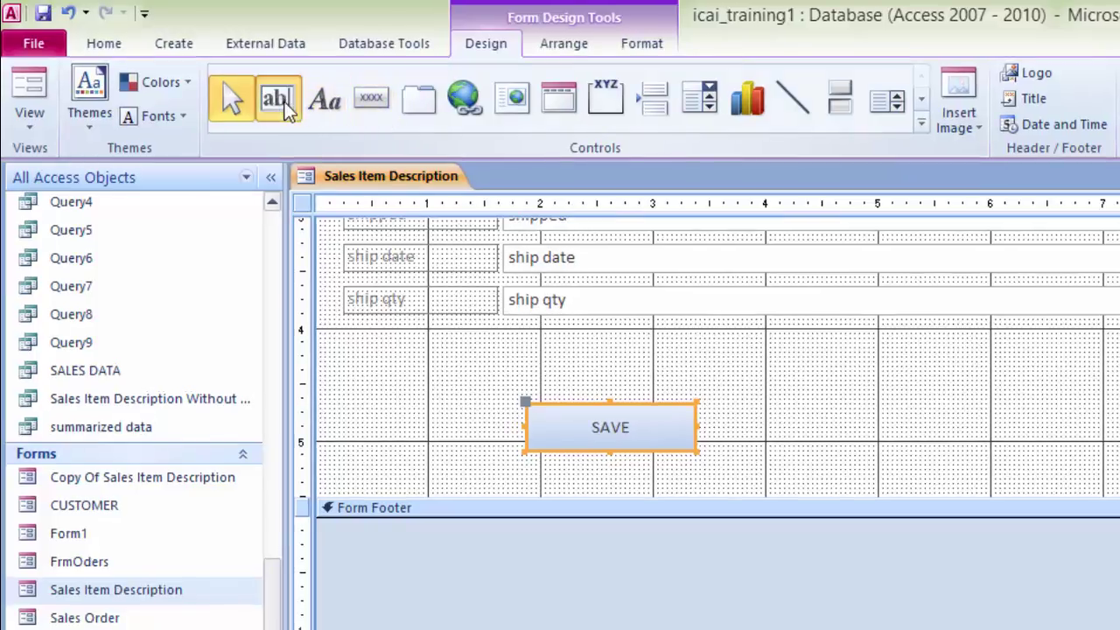
pyautogui.moveTo(508, 333); pyautogui.dragTo(725, 381)
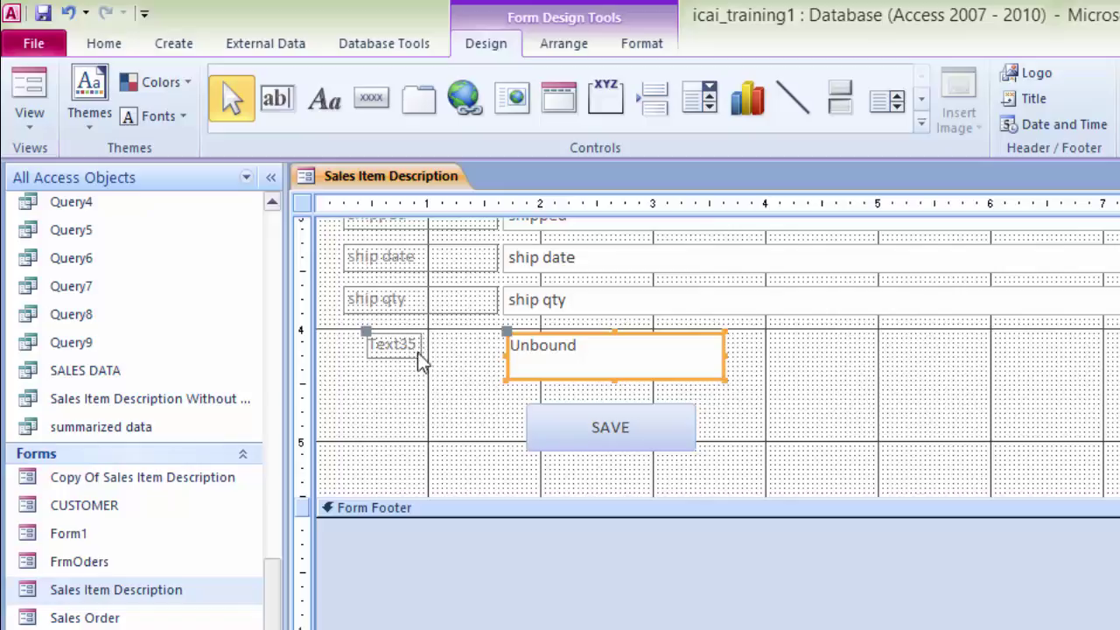
pyautogui.click(414, 344)
pyautogui.click(418, 344)
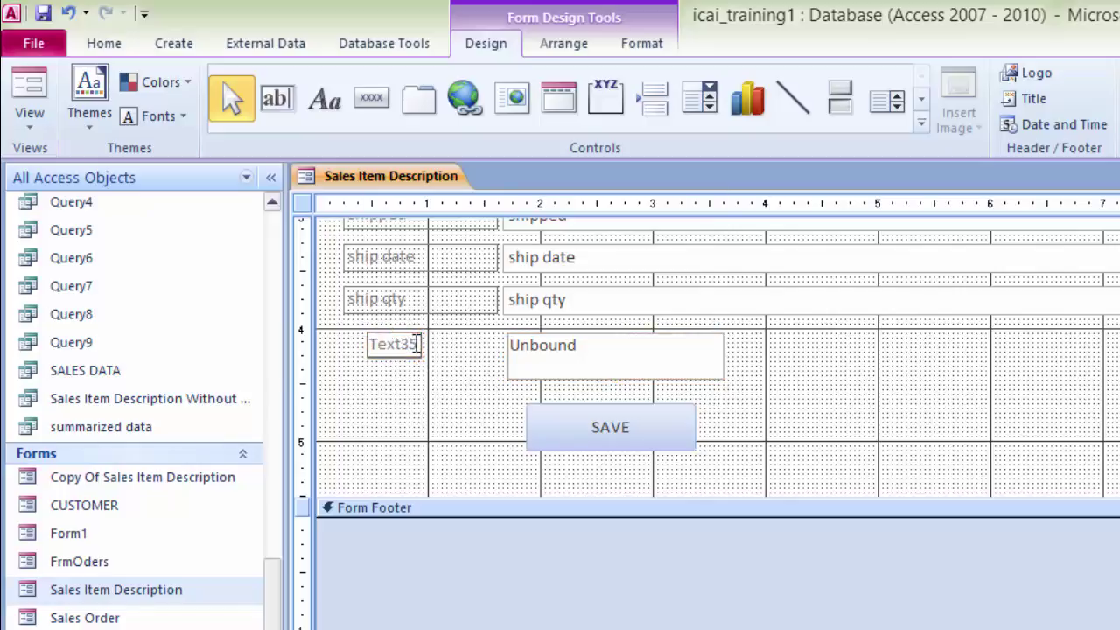
pyautogui.press('BackSpace')
pyautogui.press('BackSpace')
pyautogui.press('BackSpace')
pyautogui.press('BackSpace')
pyautogui.press('BackSpace')
pyautogui.press('BackSpace')
pyautogui.write('Total Cost')
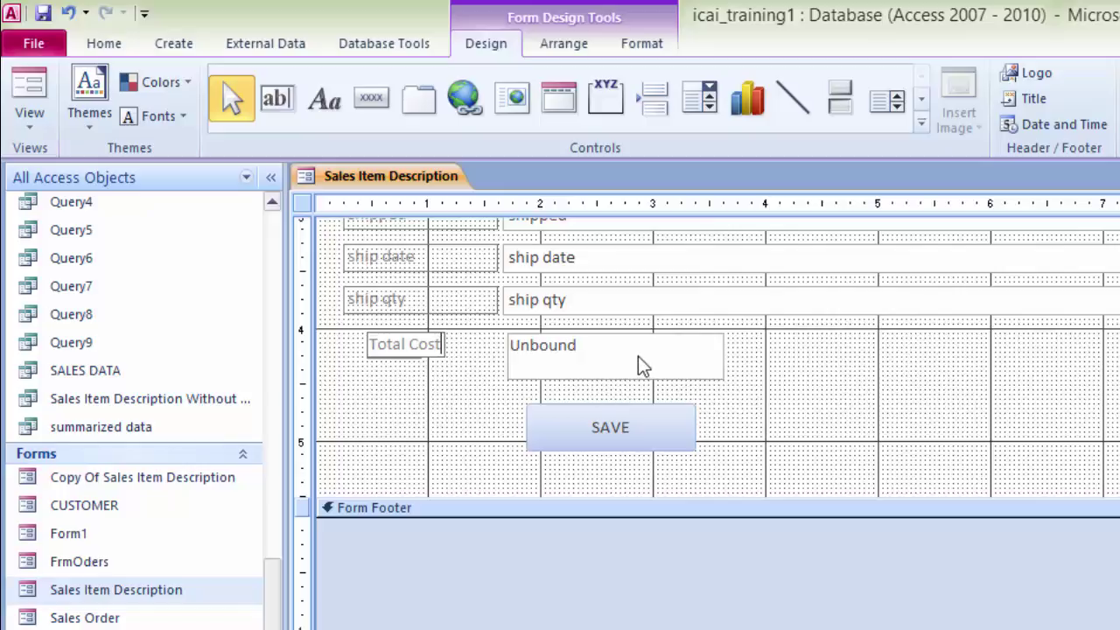
pyautogui.click(638, 362)
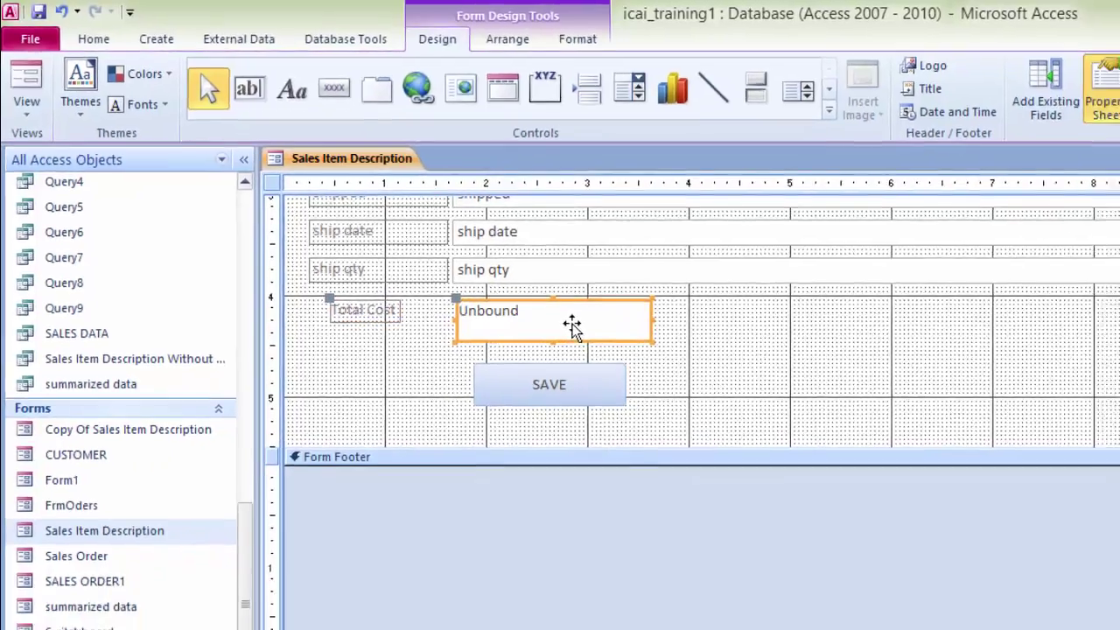
pyautogui.doubleClick(572, 326)
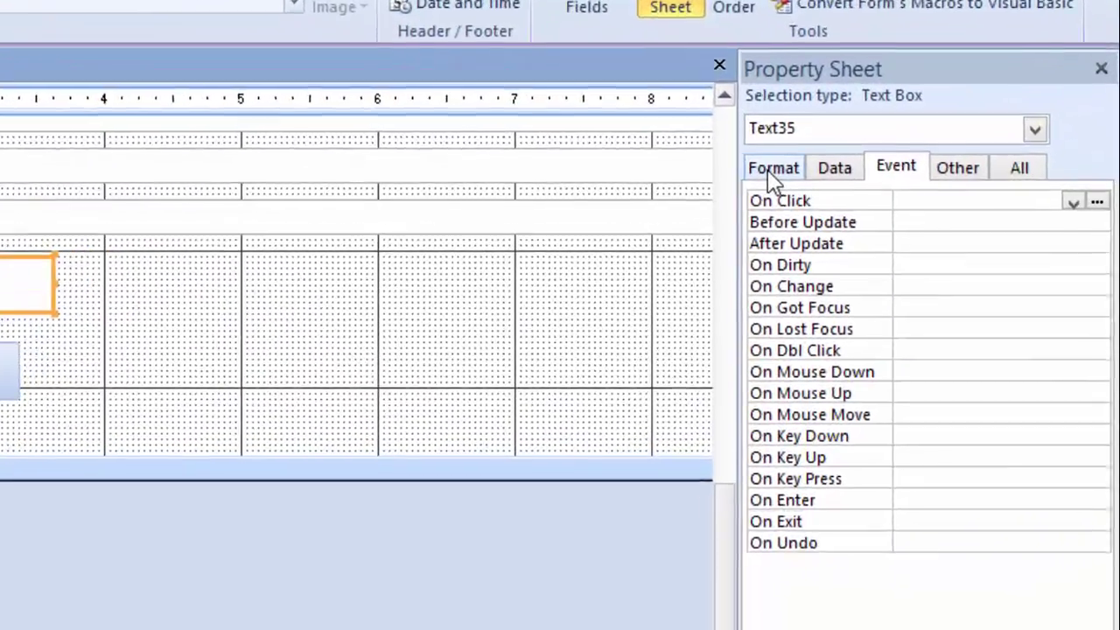
# Step: Rename the Text35 box to 'Total Cost' and start its On Click event builder
pyautogui.click(891, 182)
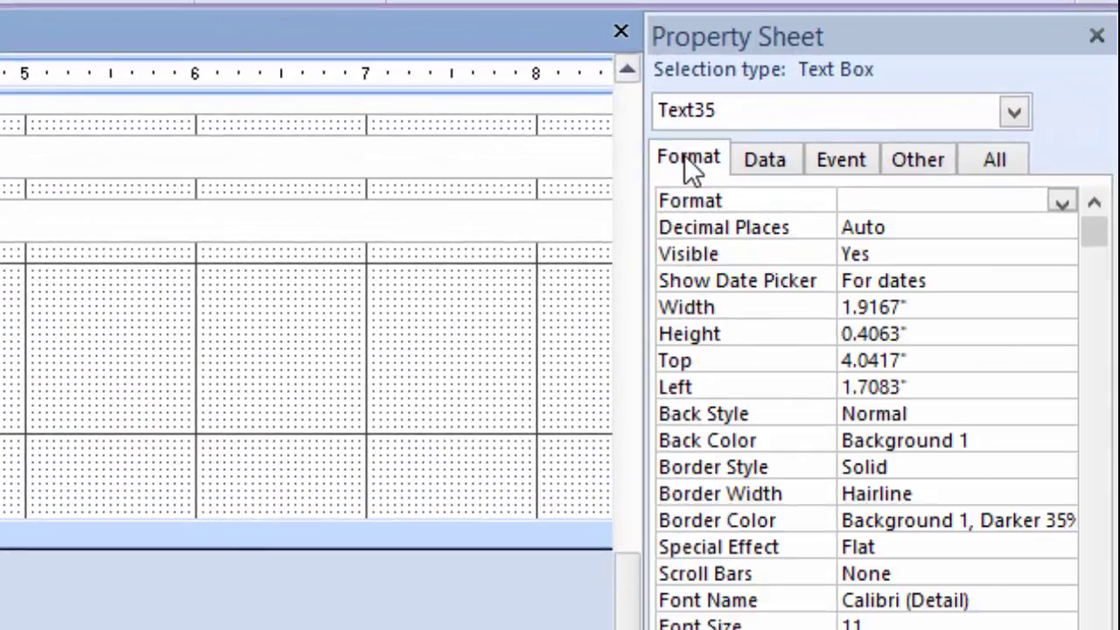
pyautogui.click(976, 168)
pyautogui.click(932, 201)
pyautogui.press('BackSpace')
pyautogui.press('BackSpace')
pyautogui.press('BackSpace')
pyautogui.press('BackSpace')
pyautogui.press('BackSpace')
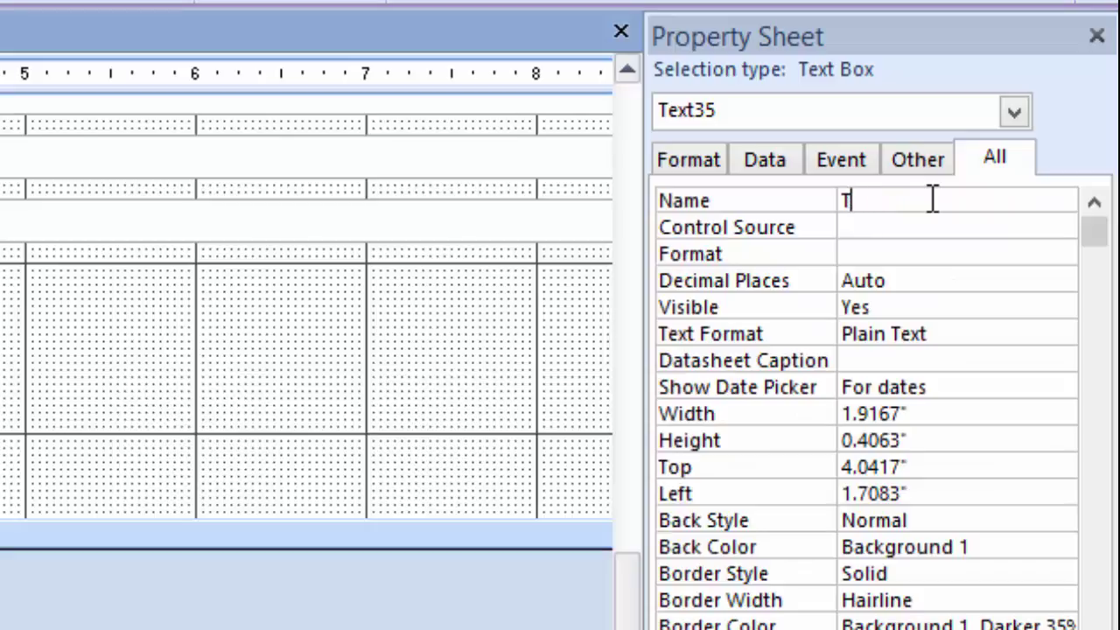
pyautogui.write('otal Cost')
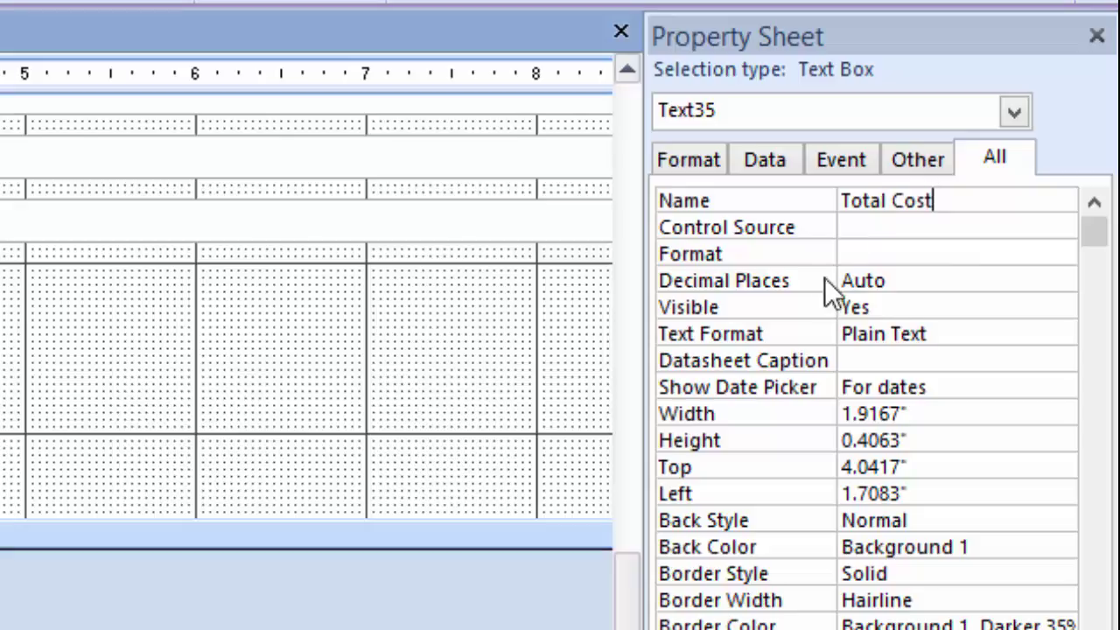
pyautogui.click(846, 167)
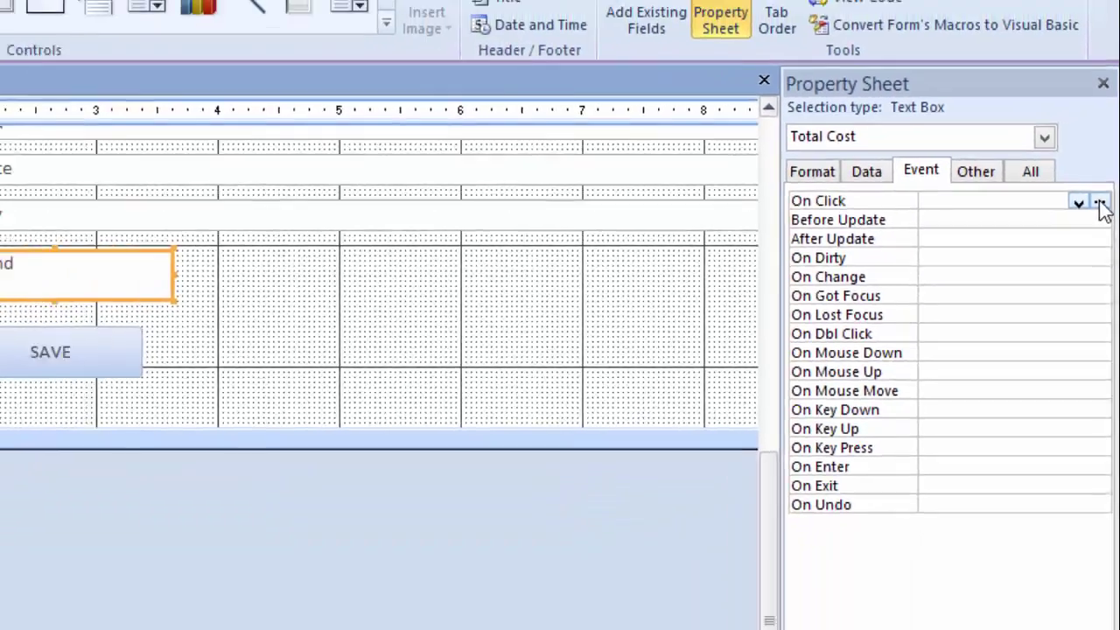
pyautogui.click(1100, 203)
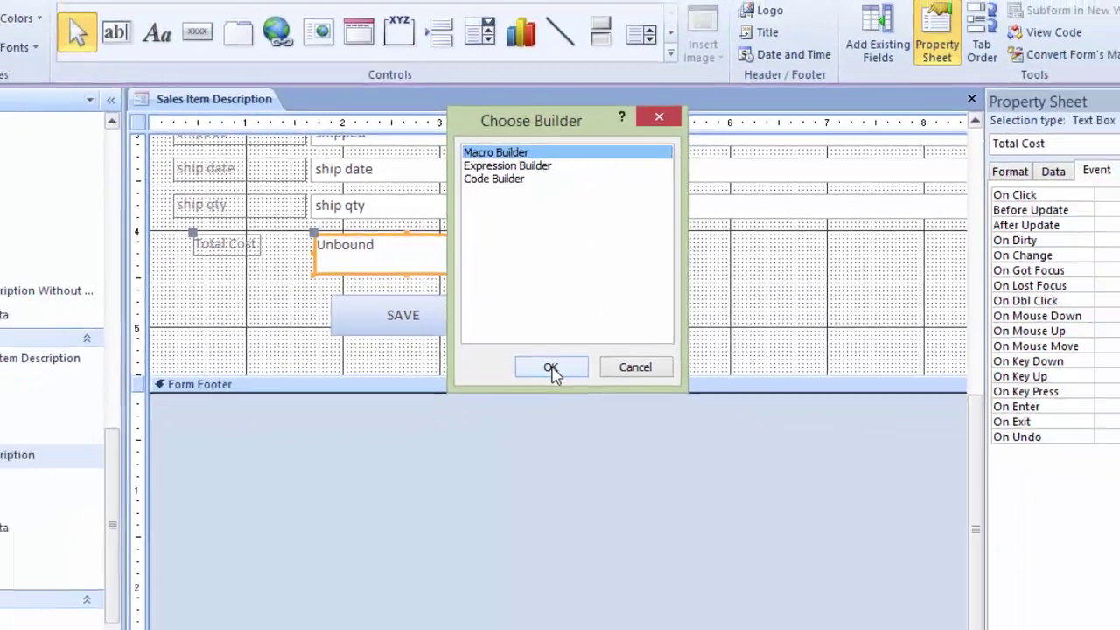
# Step: Choose Macro Builder for Total Cost's On Click event and add an If block
pyautogui.click(561, 438)
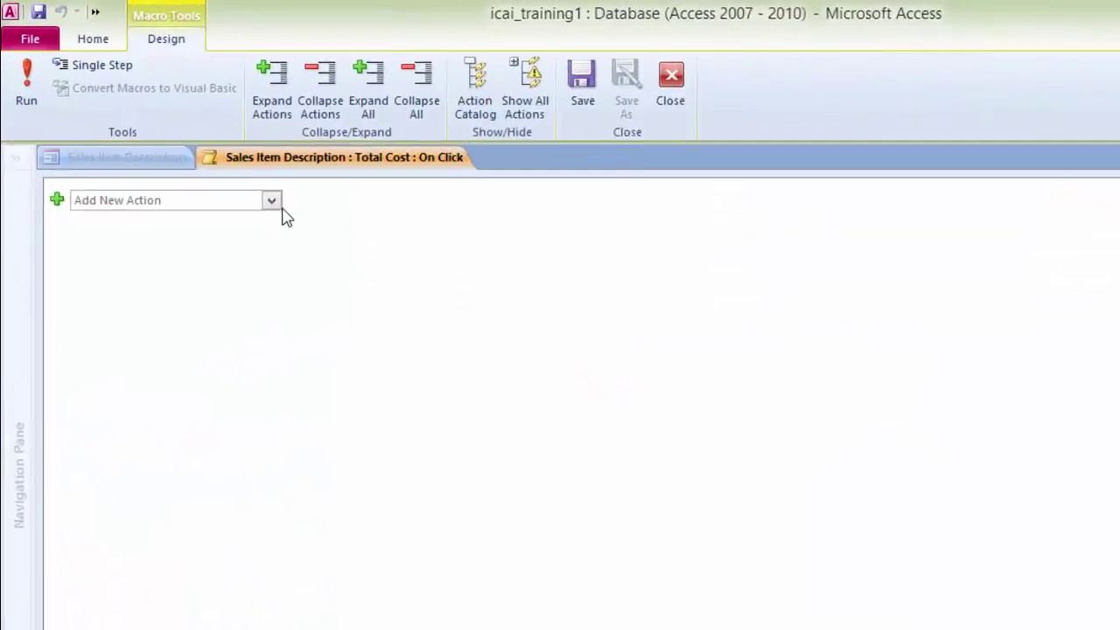
pyautogui.click(264, 196)
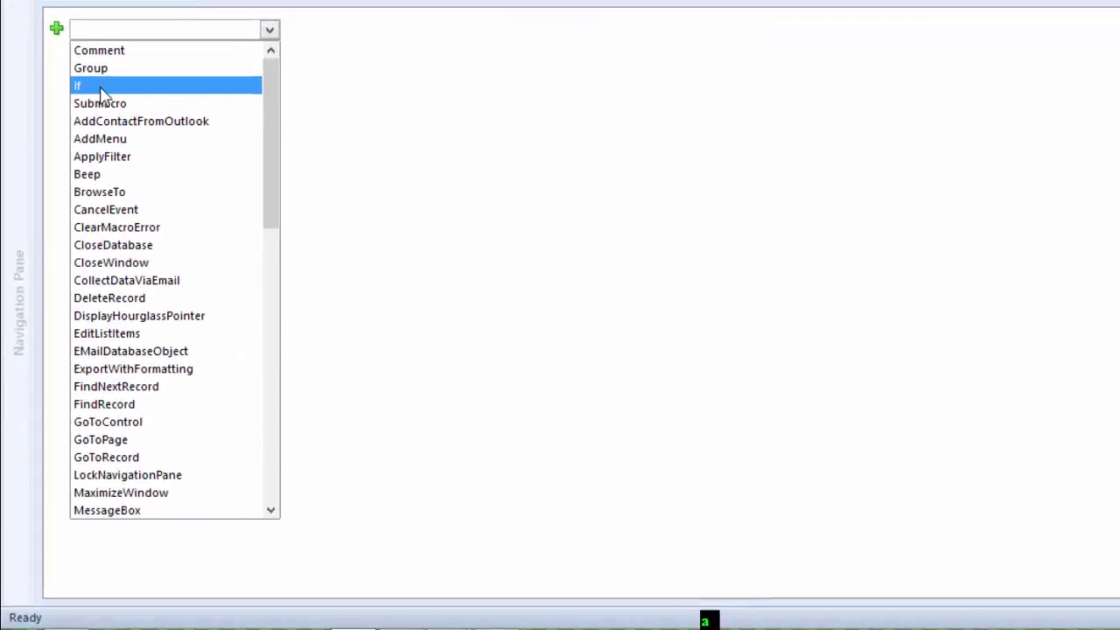
pyautogui.click(99, 96)
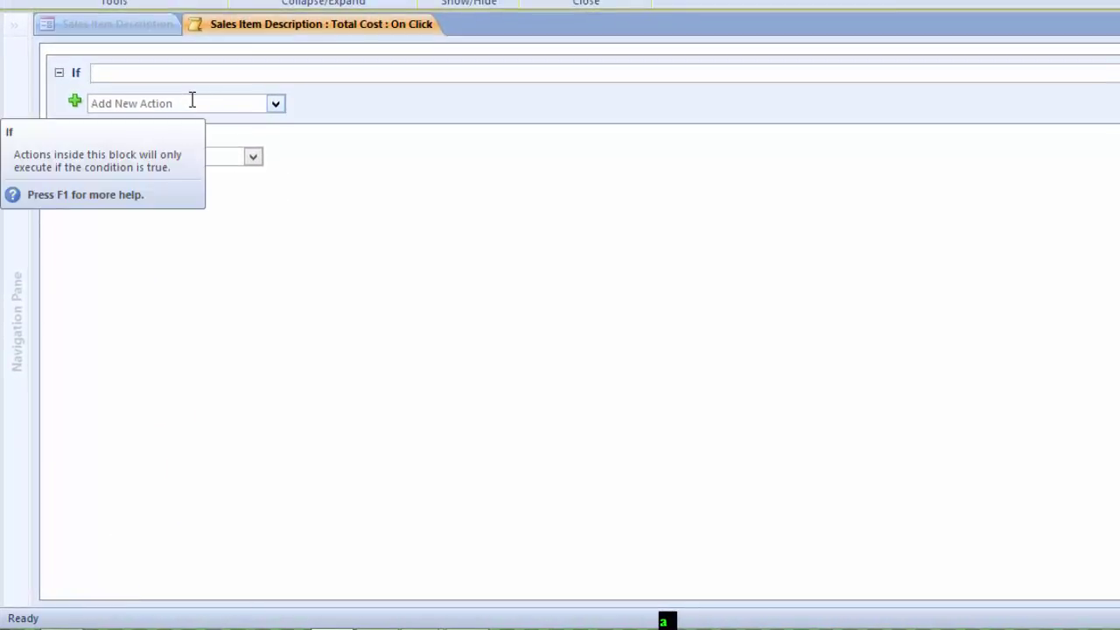
# Step: Set the If condition to '[quantity] is not null'
pyautogui.write('quan')
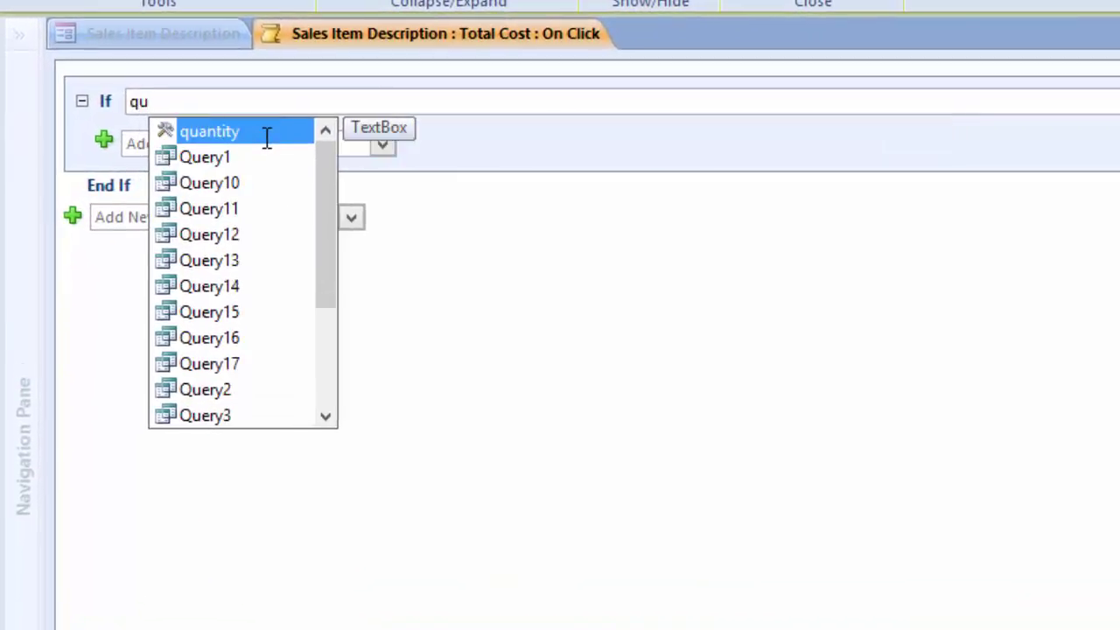
pyautogui.press('Tab')
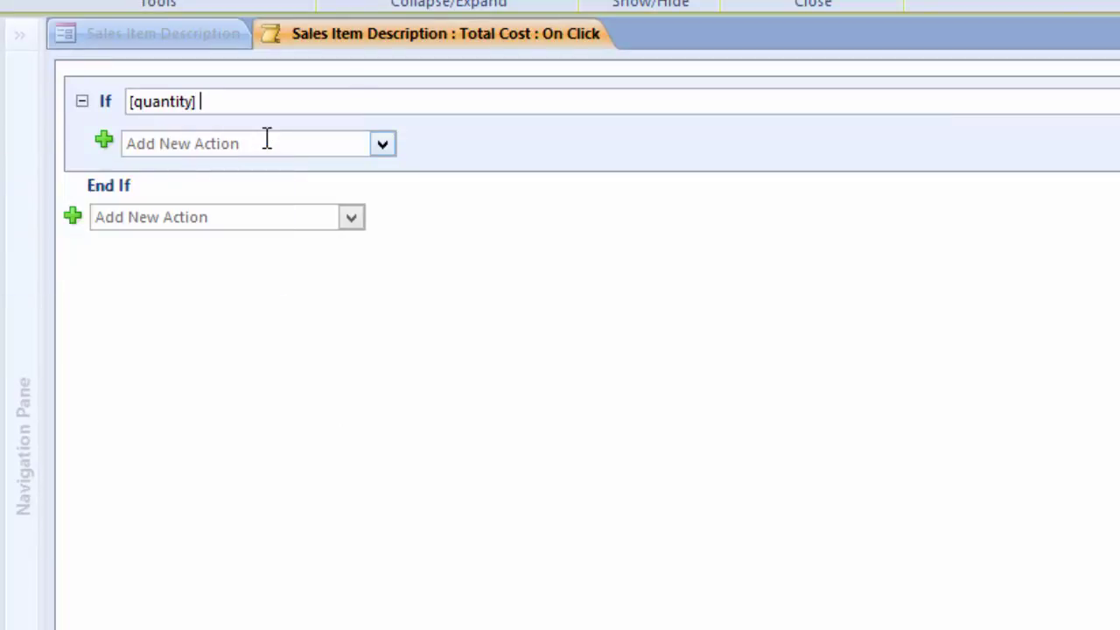
pyautogui.write('is not null')
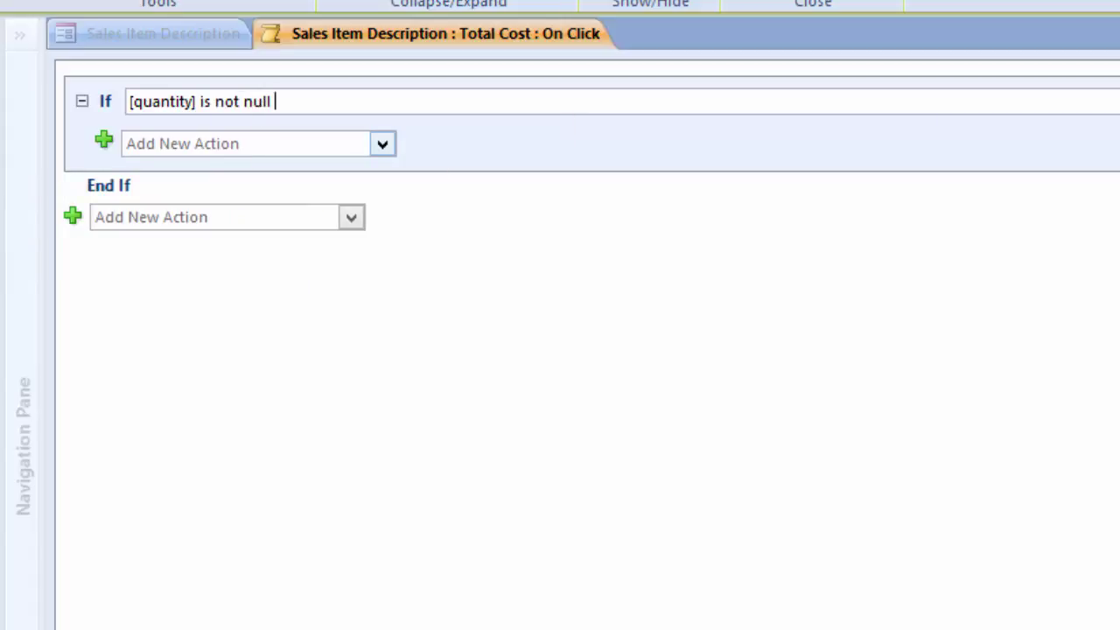
# Step: Turn on Show All Actions and add a SetValue action inside the If block
pyautogui.click(266, 146)
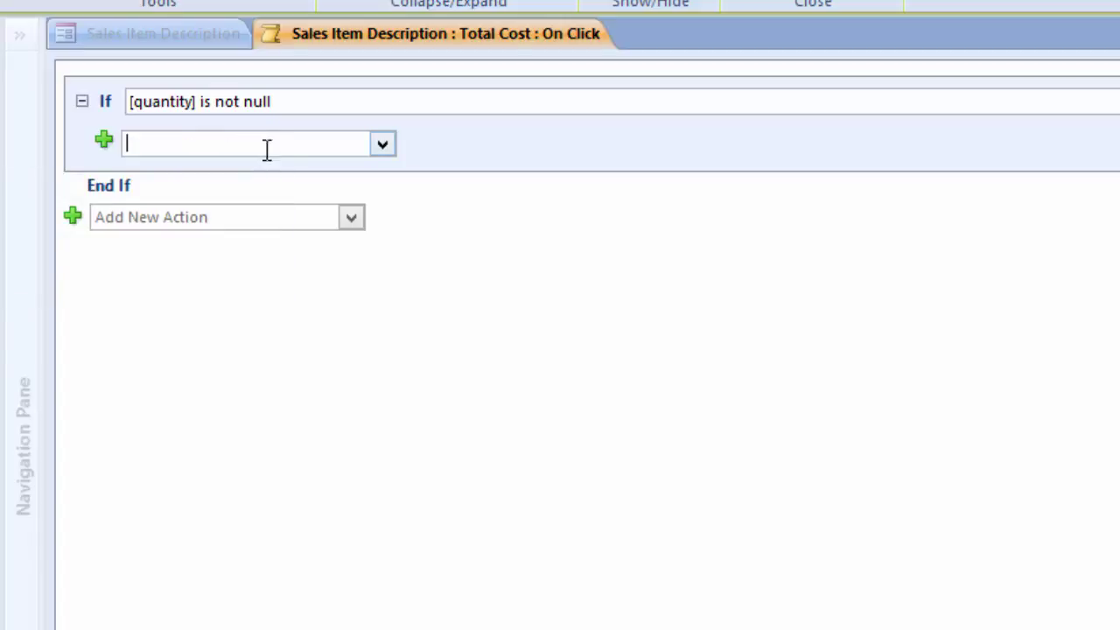
pyautogui.click(382, 145)
pyautogui.moveTo(385, 260); pyautogui.dragTo(363, 621)
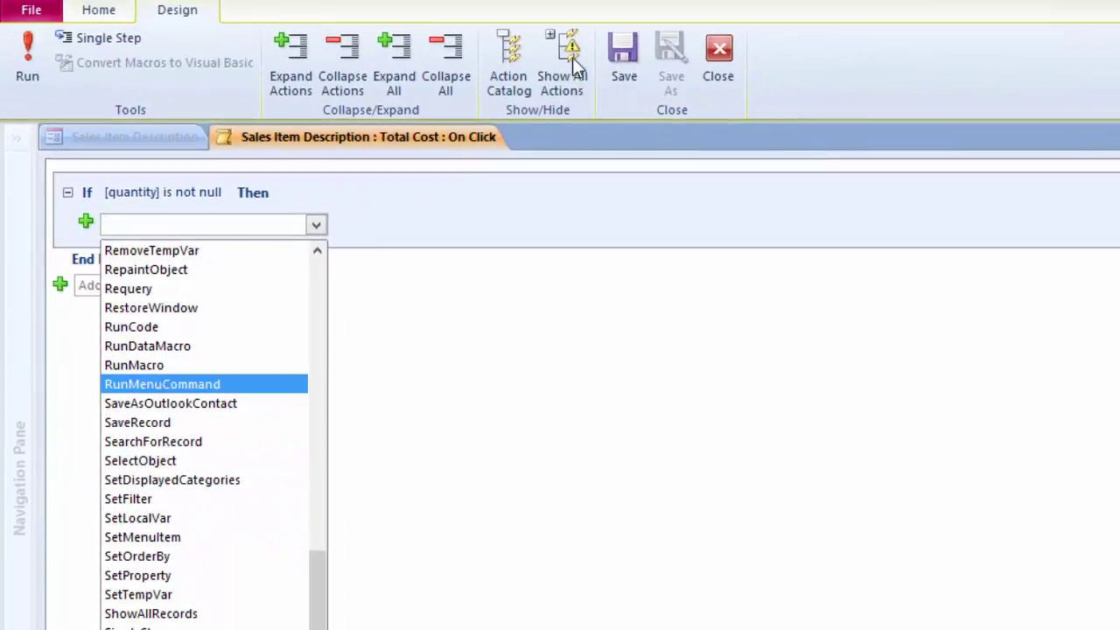
pyautogui.click(567, 66)
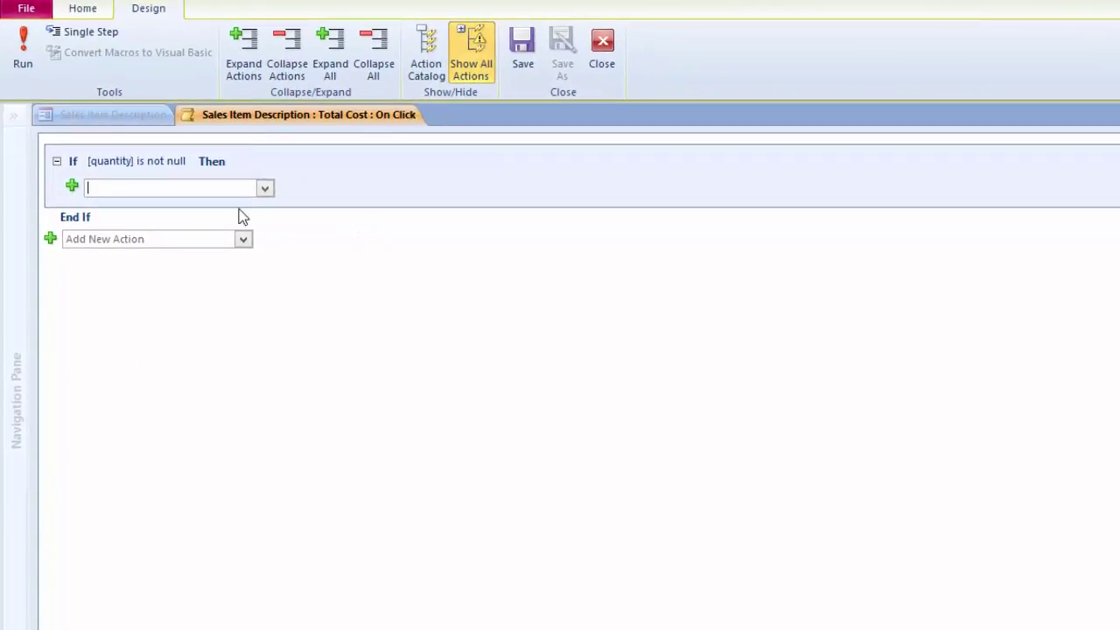
pyautogui.click(291, 208)
pyautogui.moveTo(263, 249); pyautogui.dragTo(235, 509)
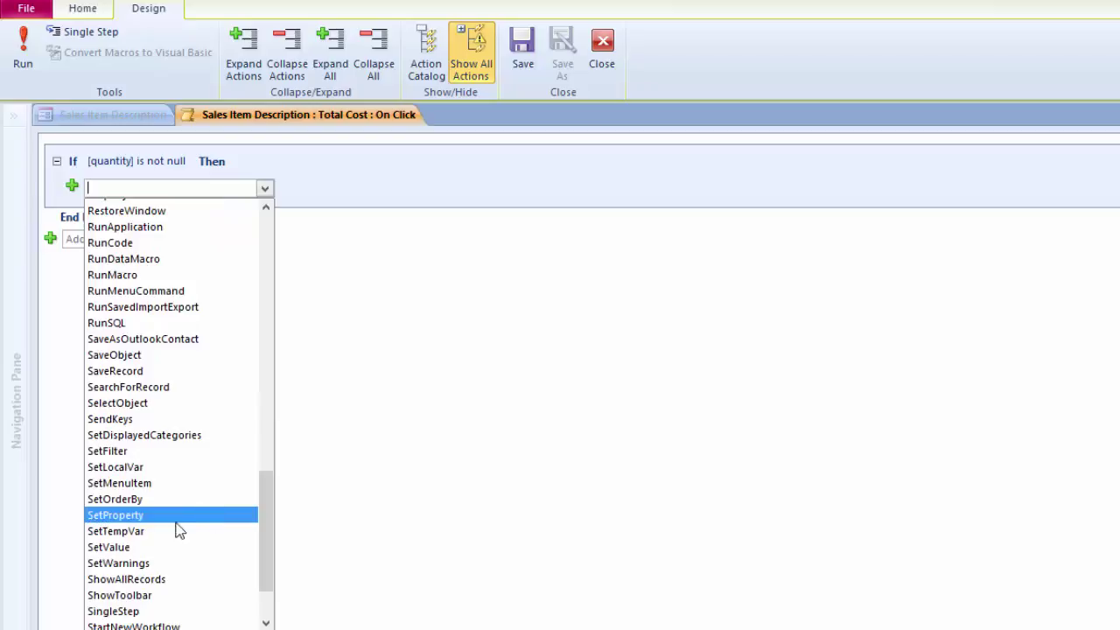
pyautogui.click(107, 547)
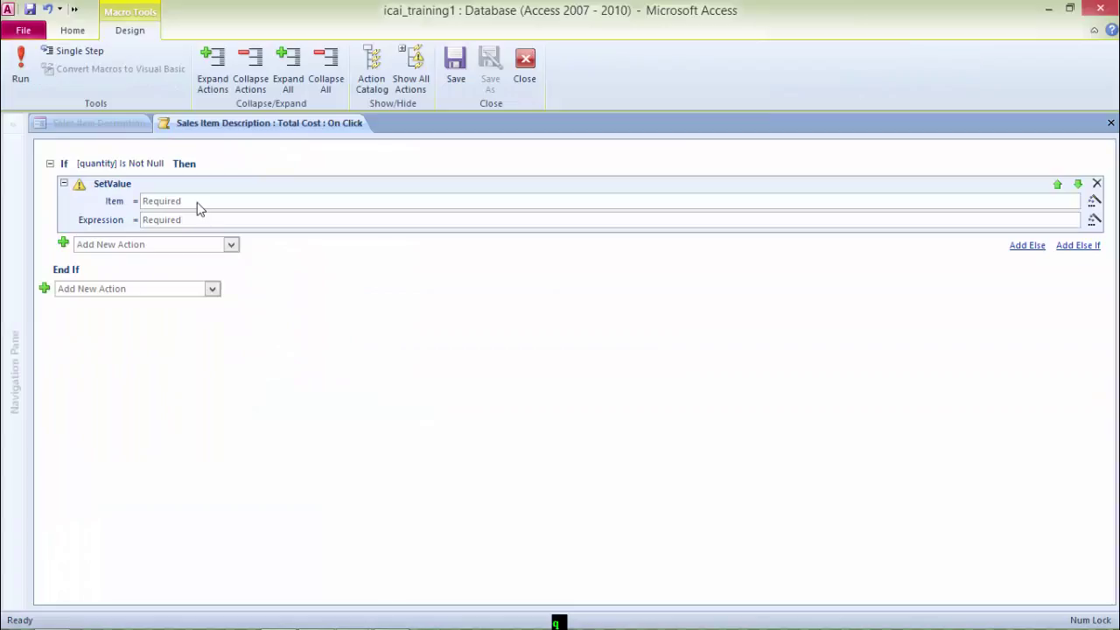
# Step: Set Item to [Total Cost] and begin Expression with [Forms]![Sales Item Description]![quantity]
pyautogui.click(199, 201)
pyautogui.write('tota')
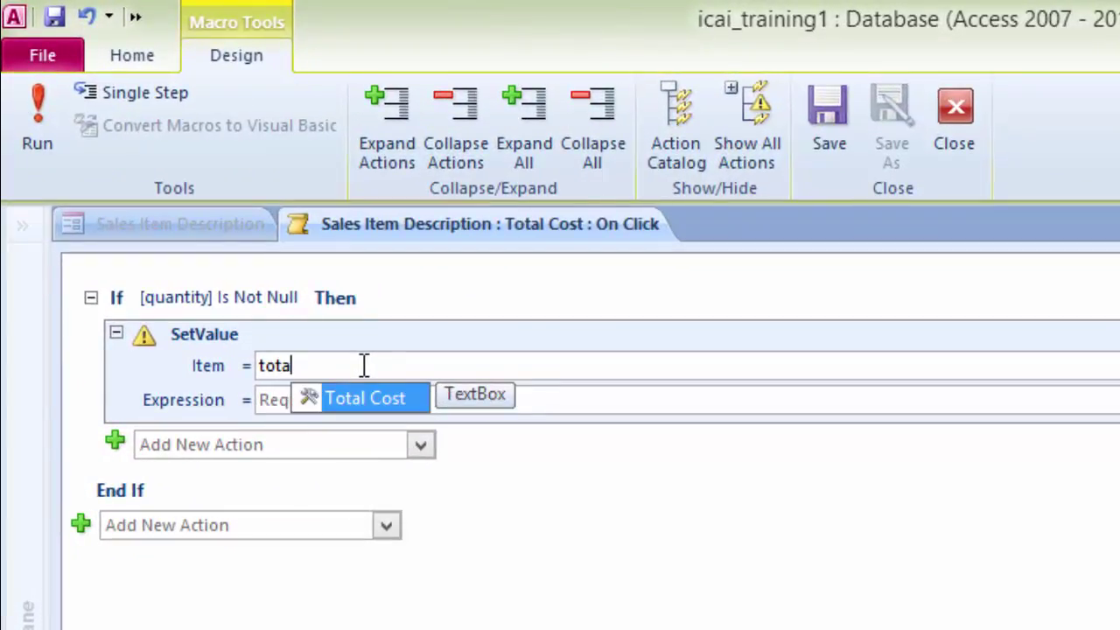
pyautogui.press('Return')
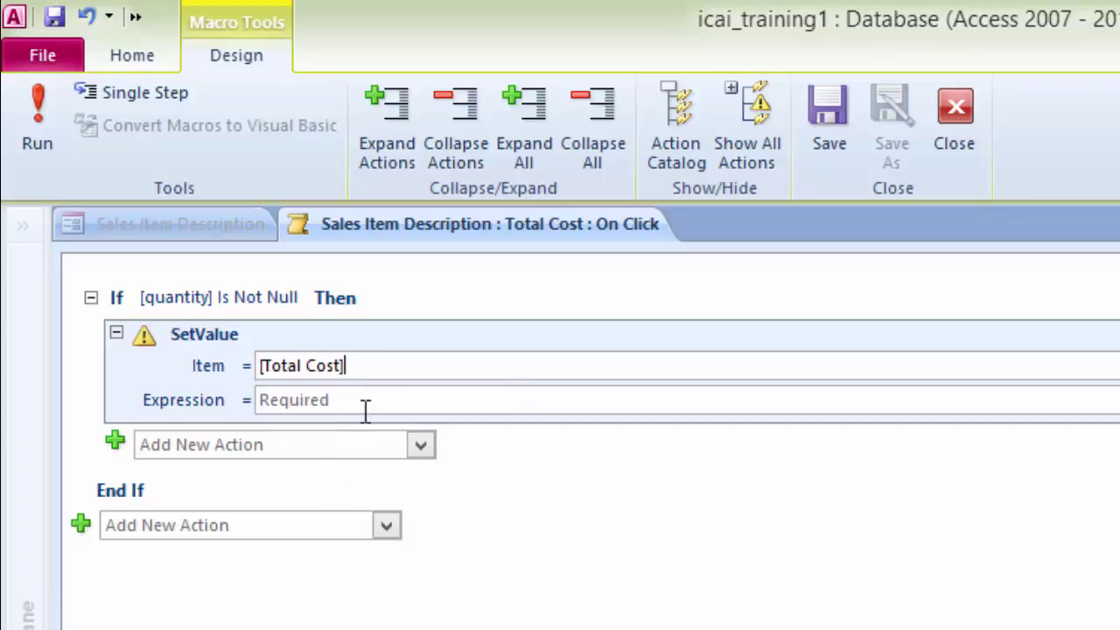
pyautogui.click(370, 396)
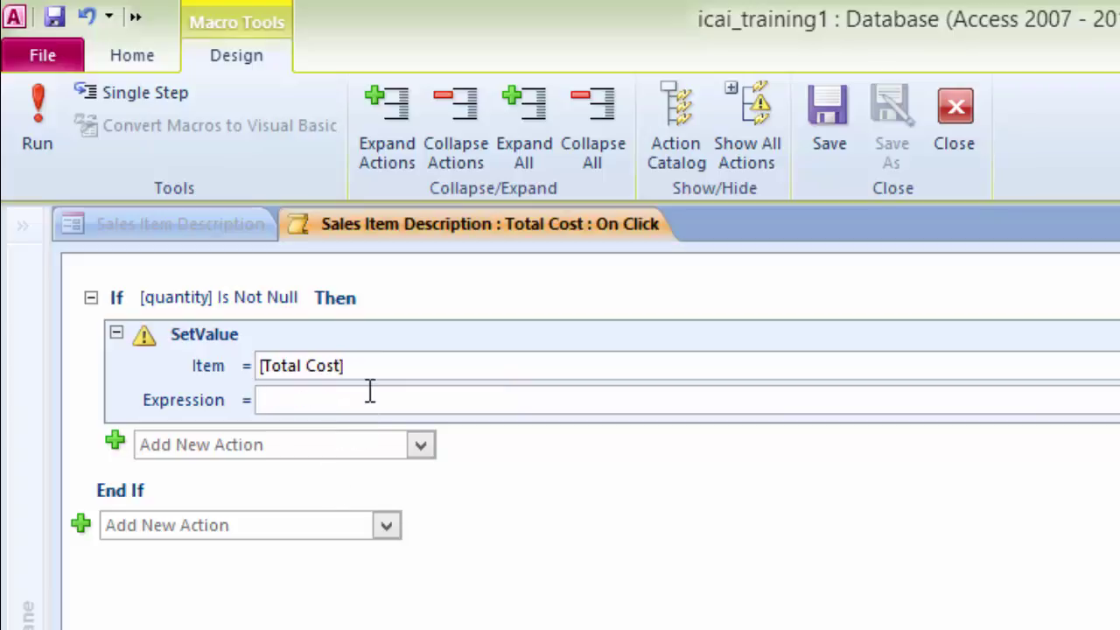
pyautogui.write('fomms')
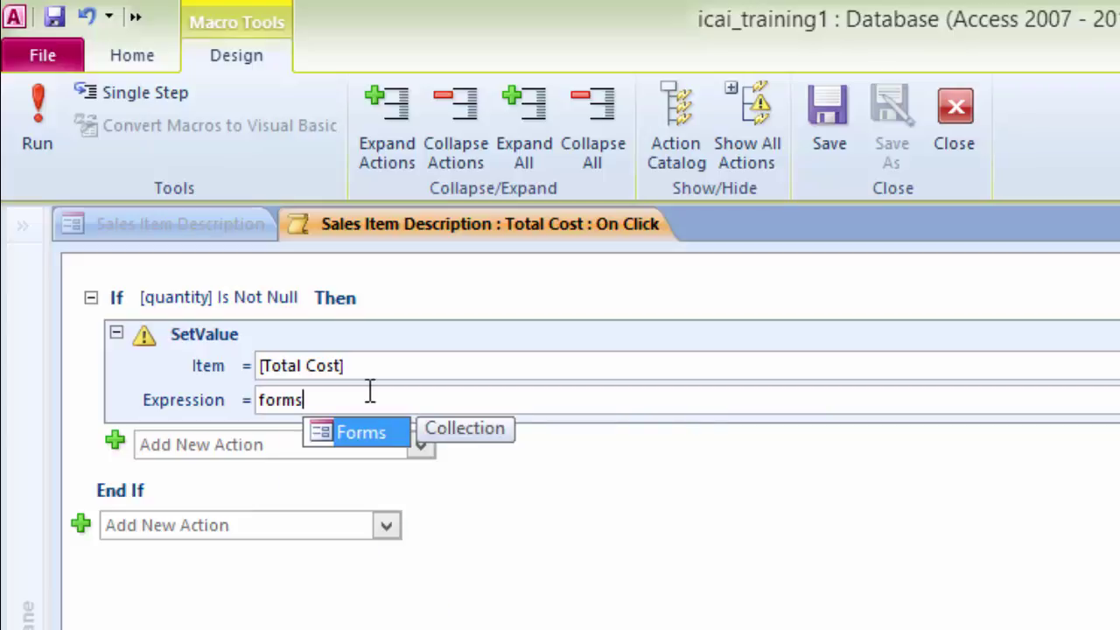
pyautogui.press('Return')
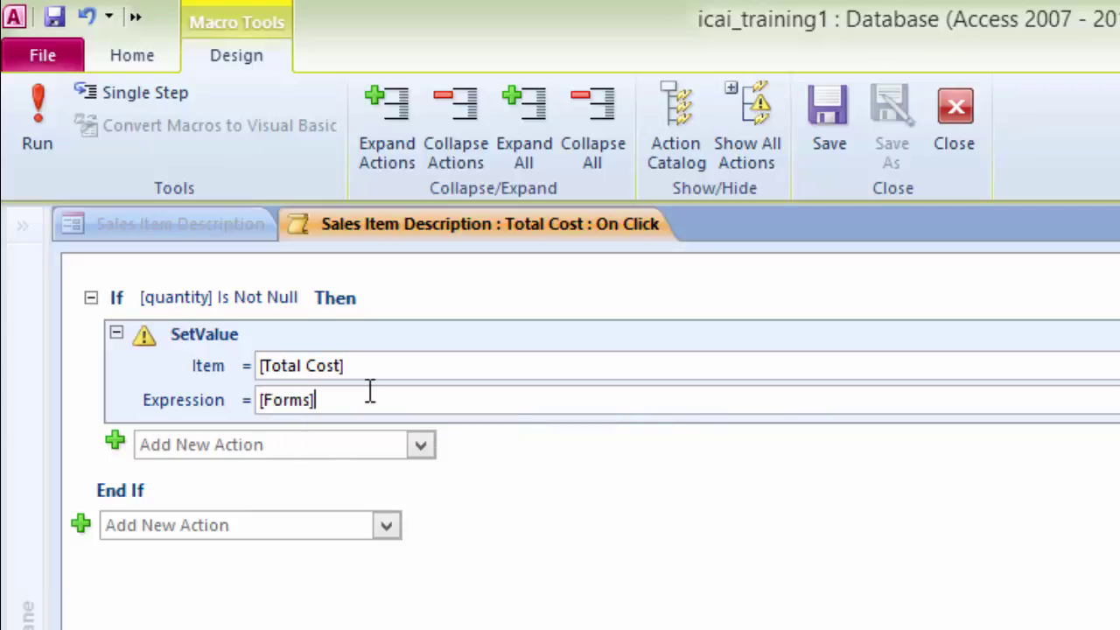
pyautogui.write('!')
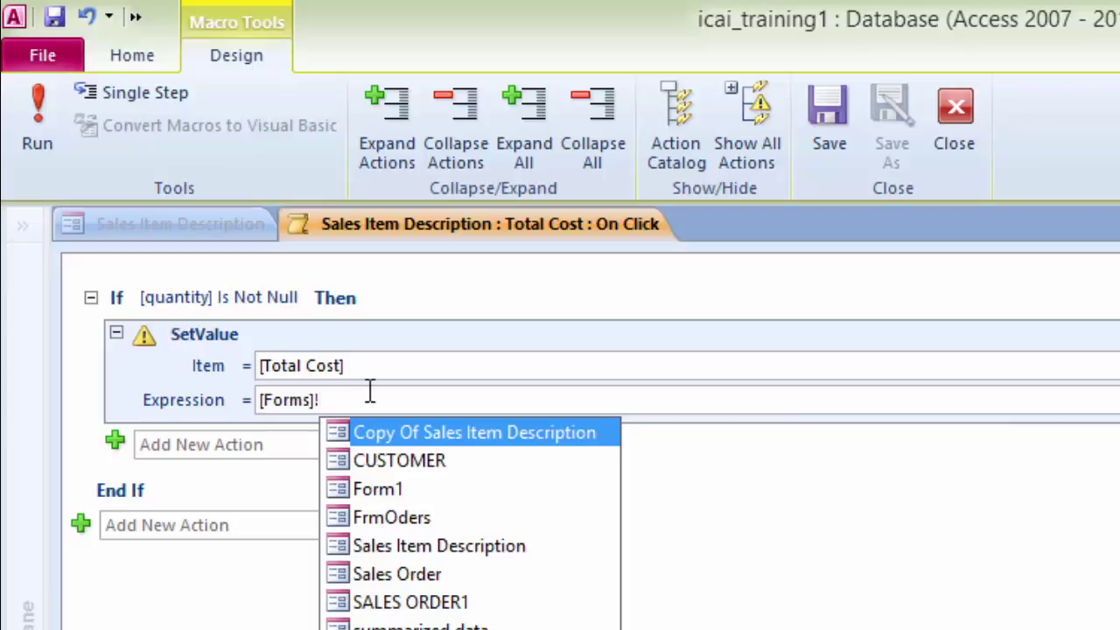
pyautogui.press('Down')
pyautogui.press('Down')
pyautogui.press('Down')
pyautogui.press('Down')
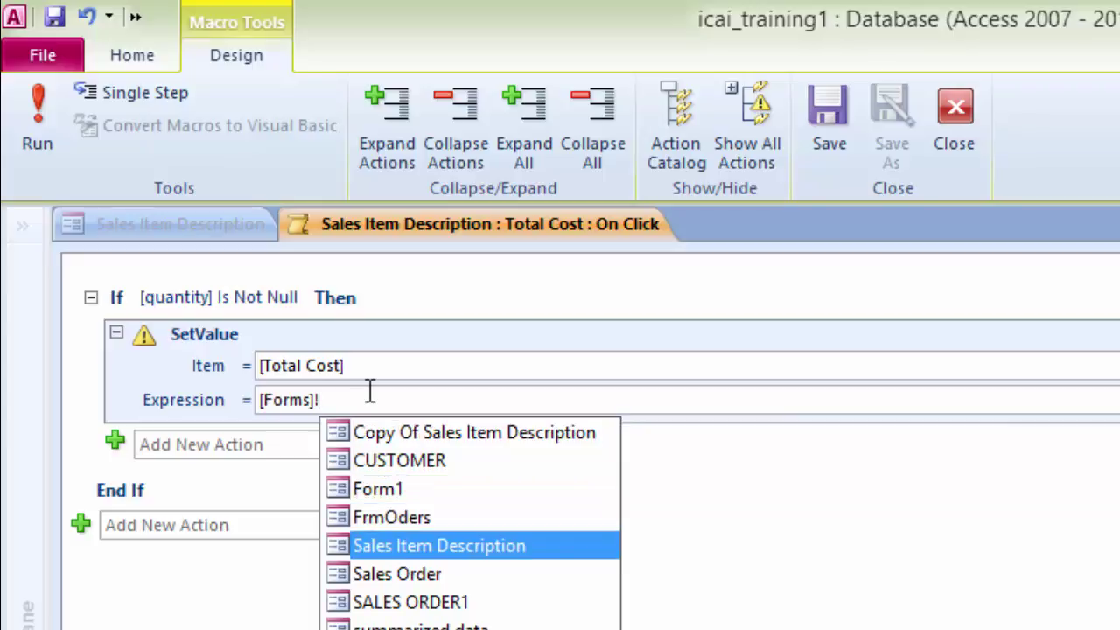
pyautogui.press('Return')
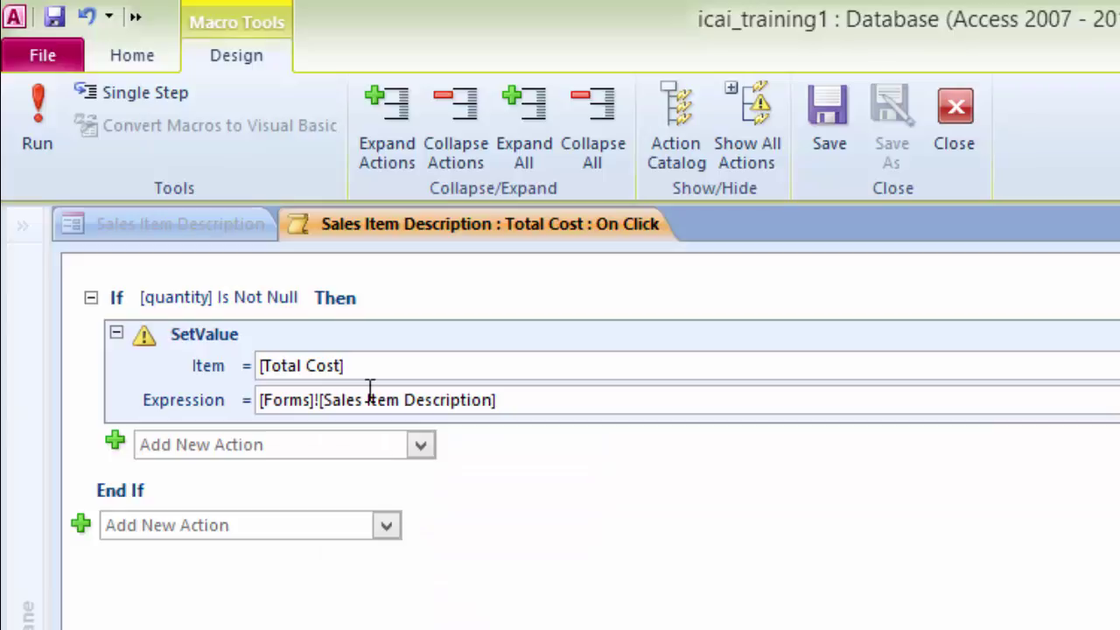
pyautogui.write('!')
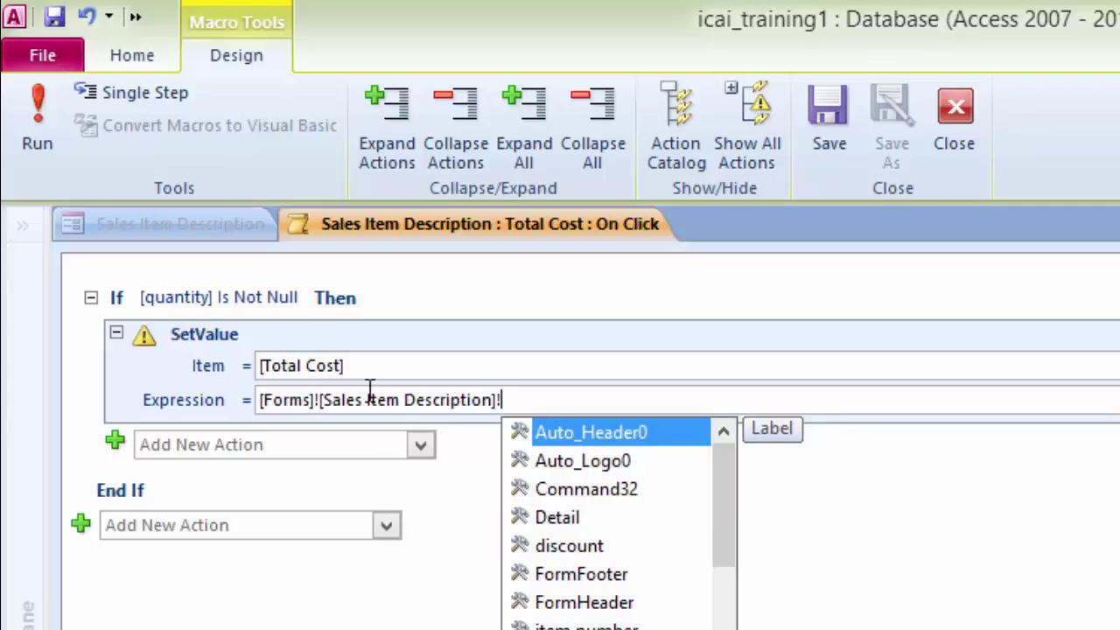
pyautogui.write('q')
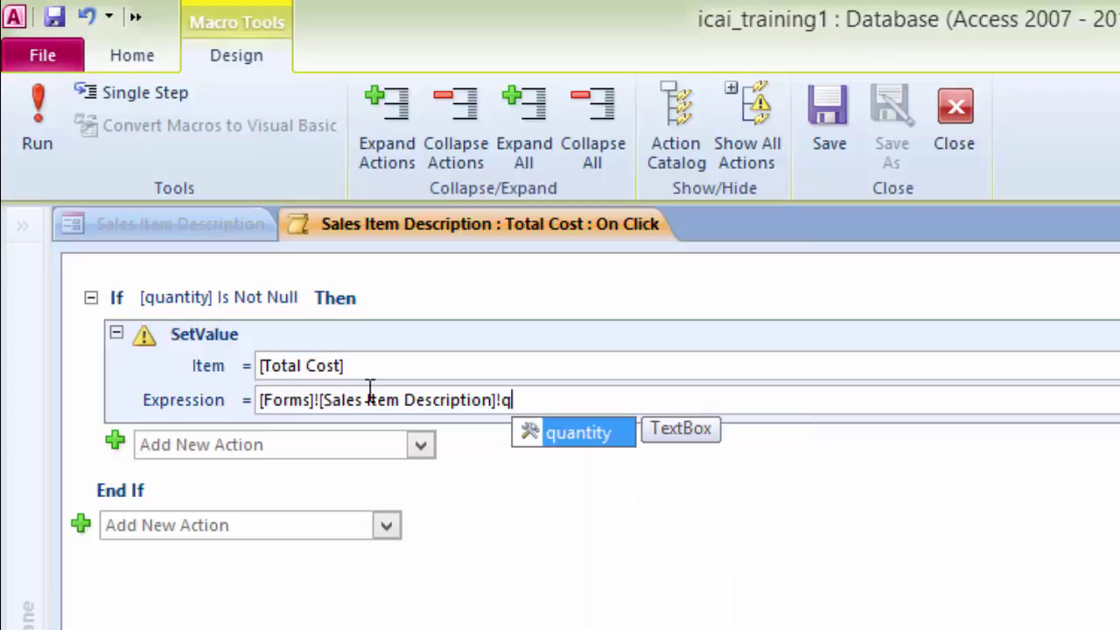
pyautogui.press('Return')
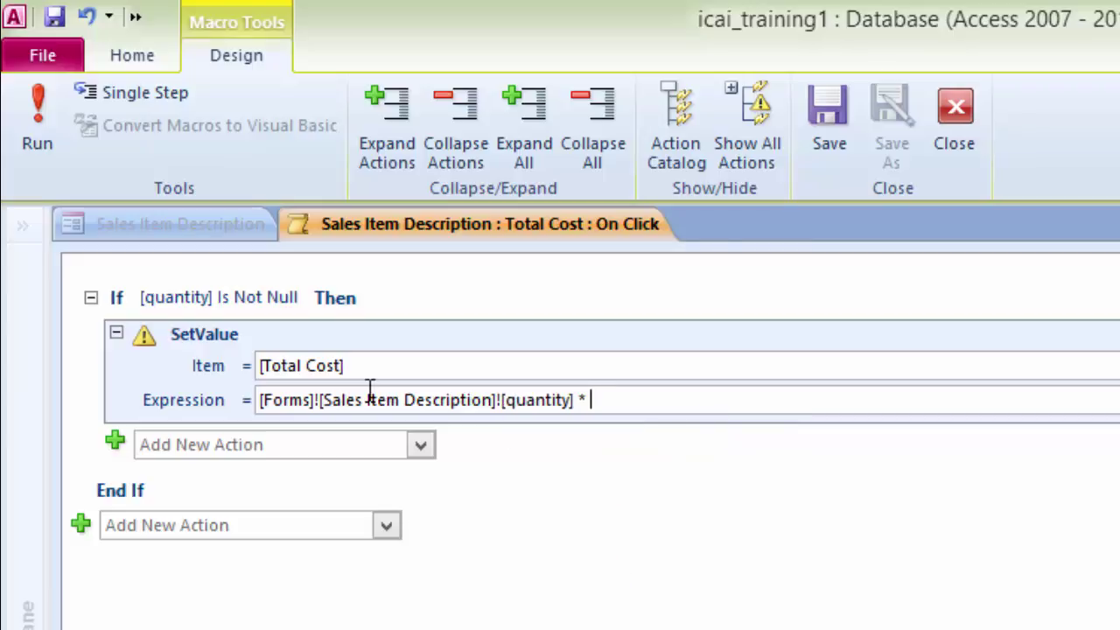
# Step: Complete the Expression with * [Forms]![Sales Item Description]![price]
pyautogui.write('* forms')
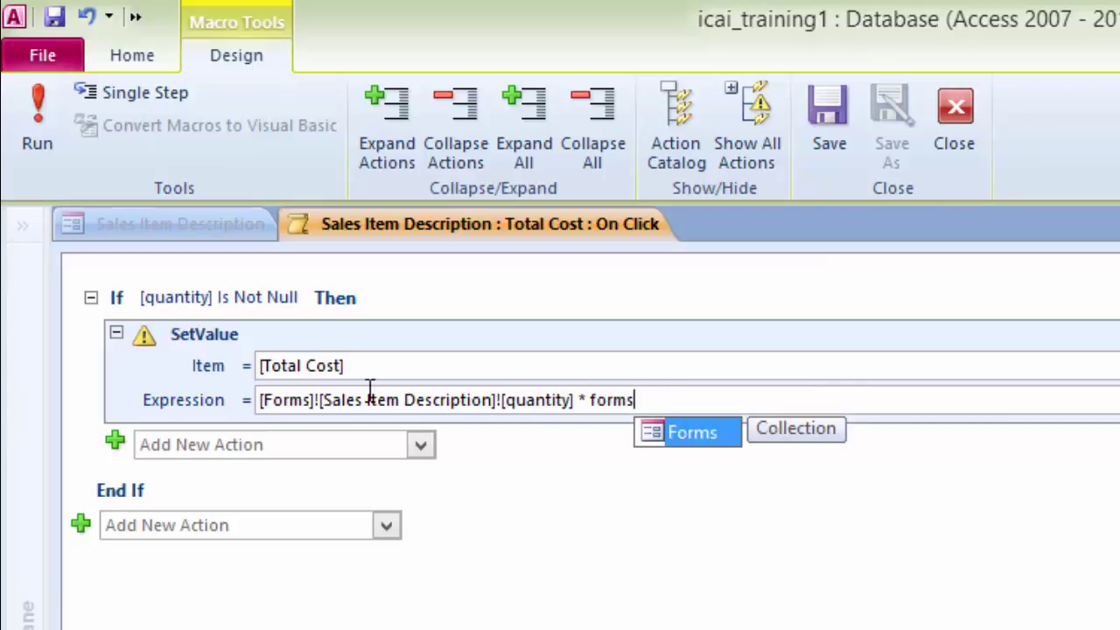
pyautogui.press('Return')
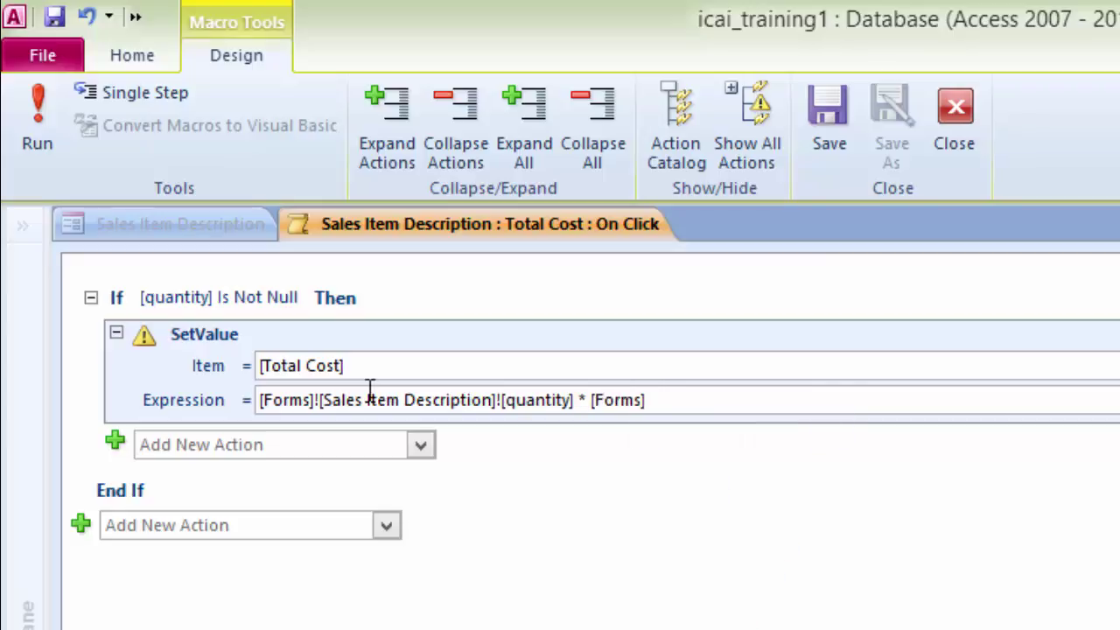
pyautogui.write('!')
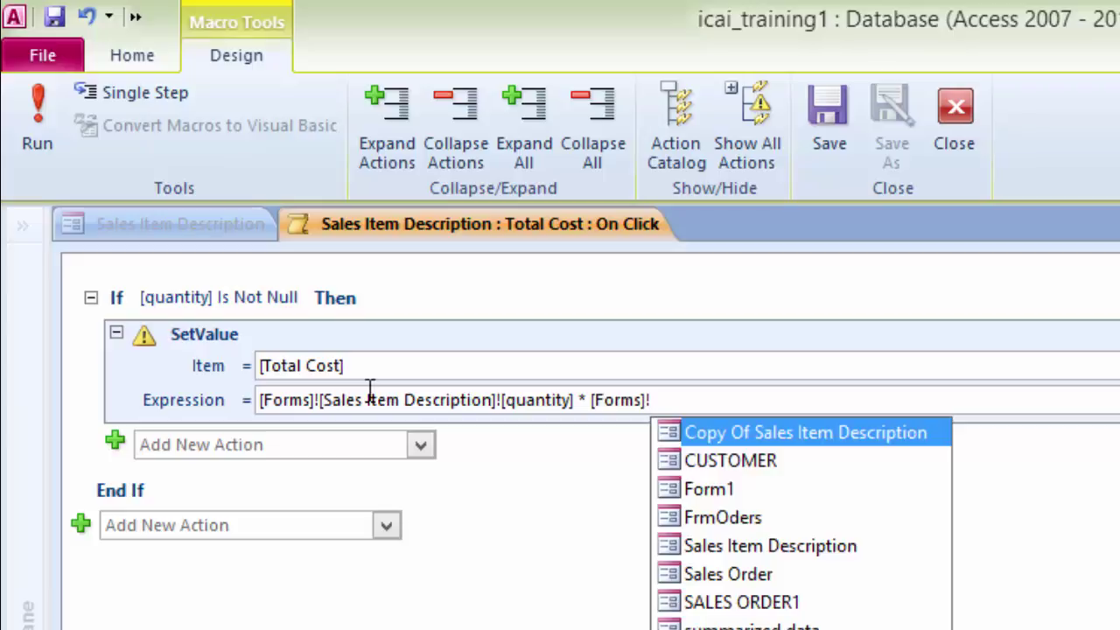
pyautogui.write('s')
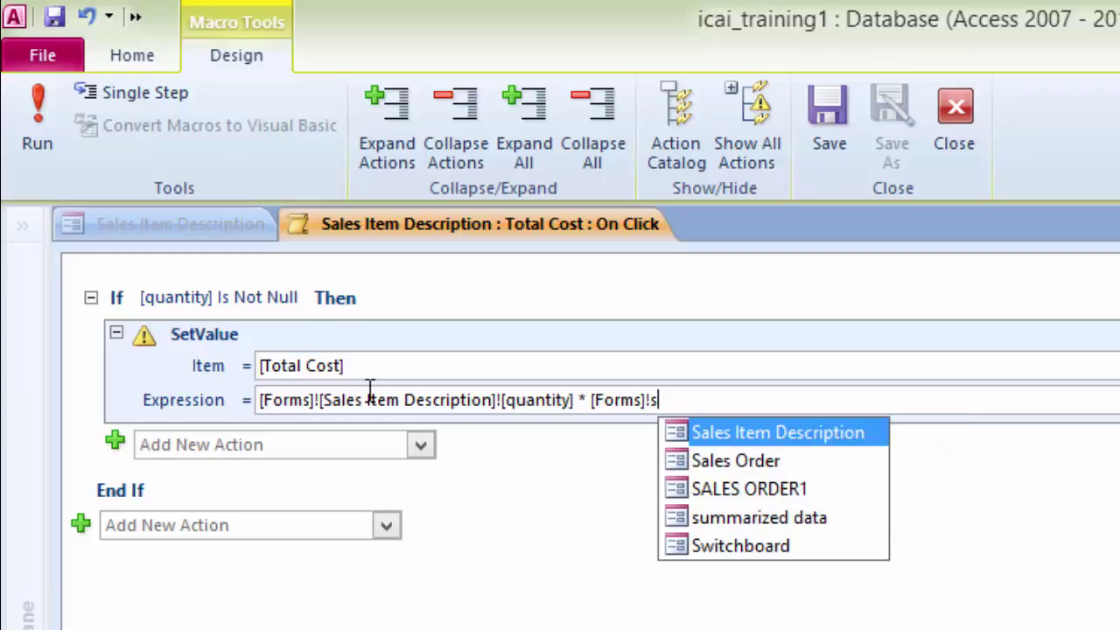
pyautogui.press('Return')
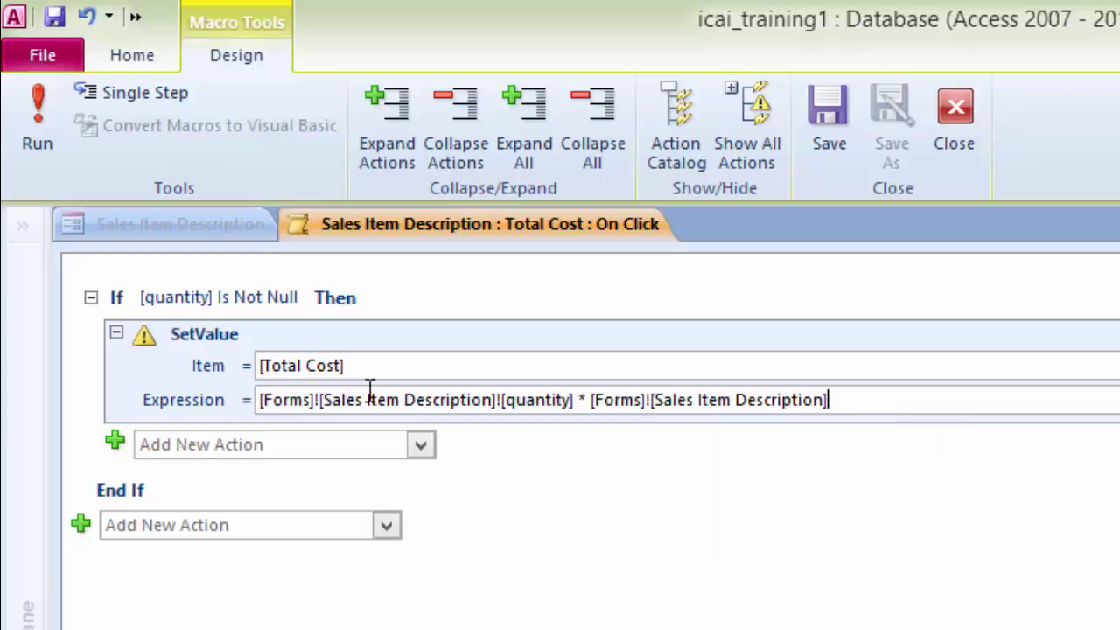
pyautogui.write('!')
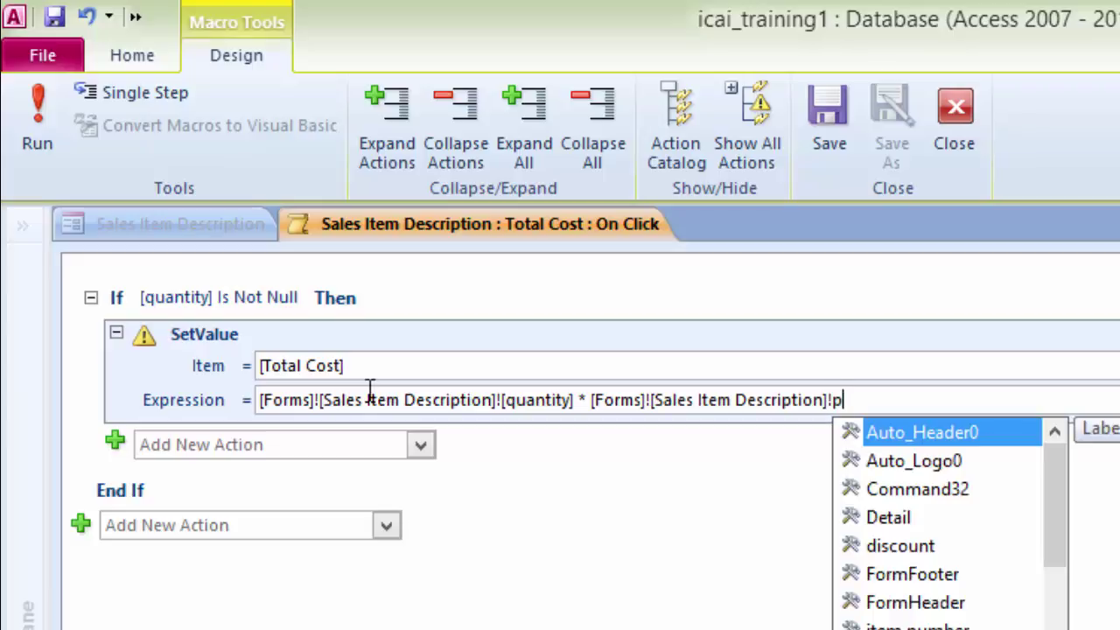
pyautogui.write('p')
pyautogui.press('Return')
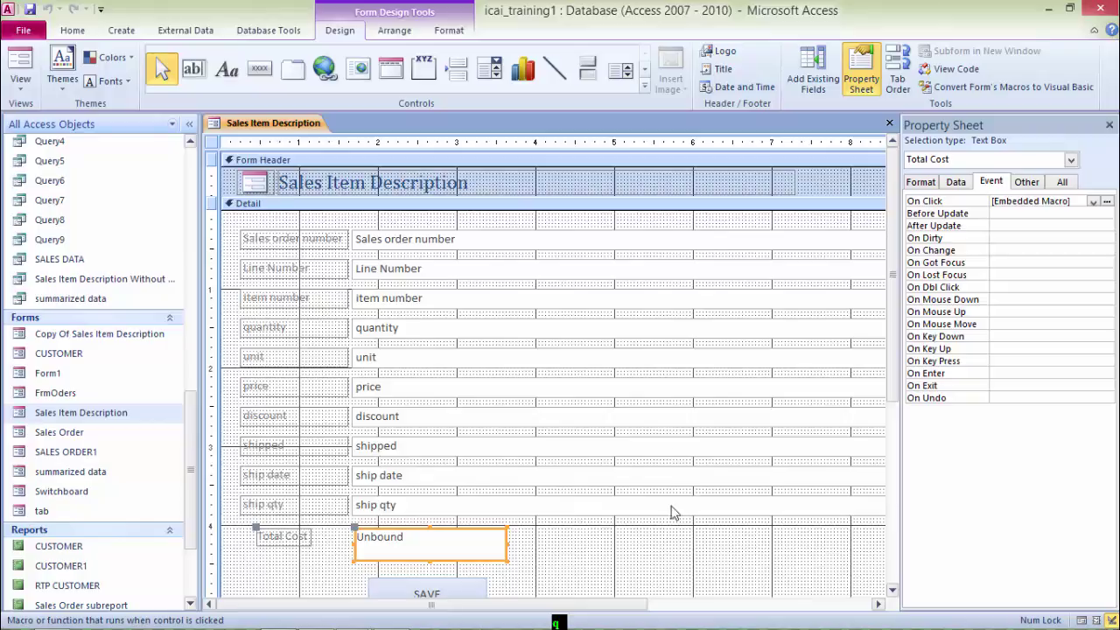
# Step: Switch to Form View and test Total Cost on the first record, getting 69.93
pyautogui.rightClick(244, 127)
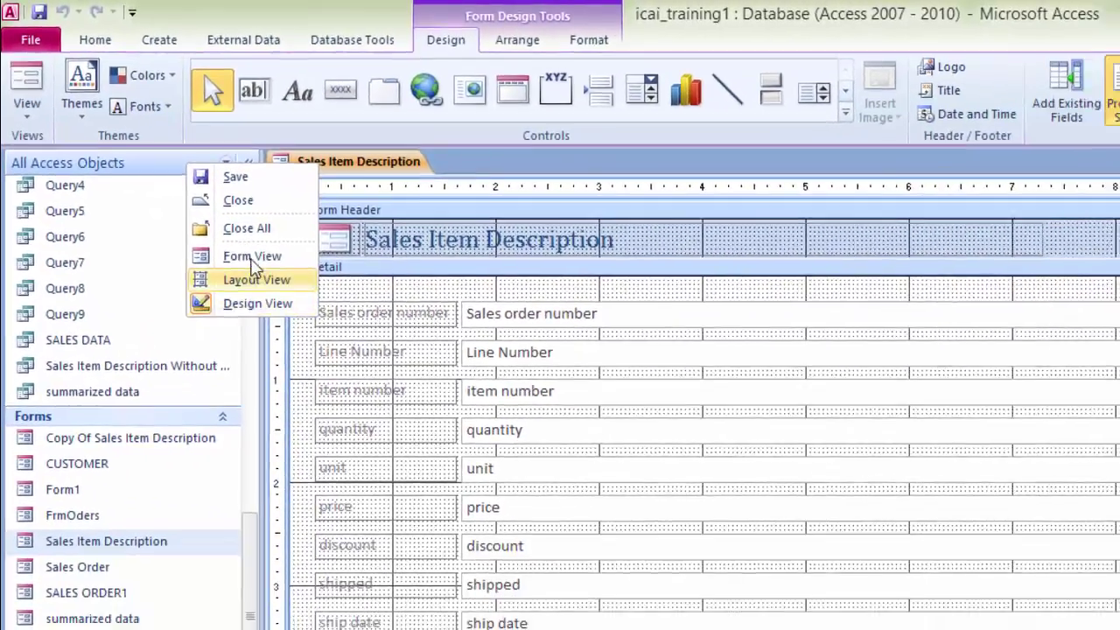
pyautogui.click(252, 257)
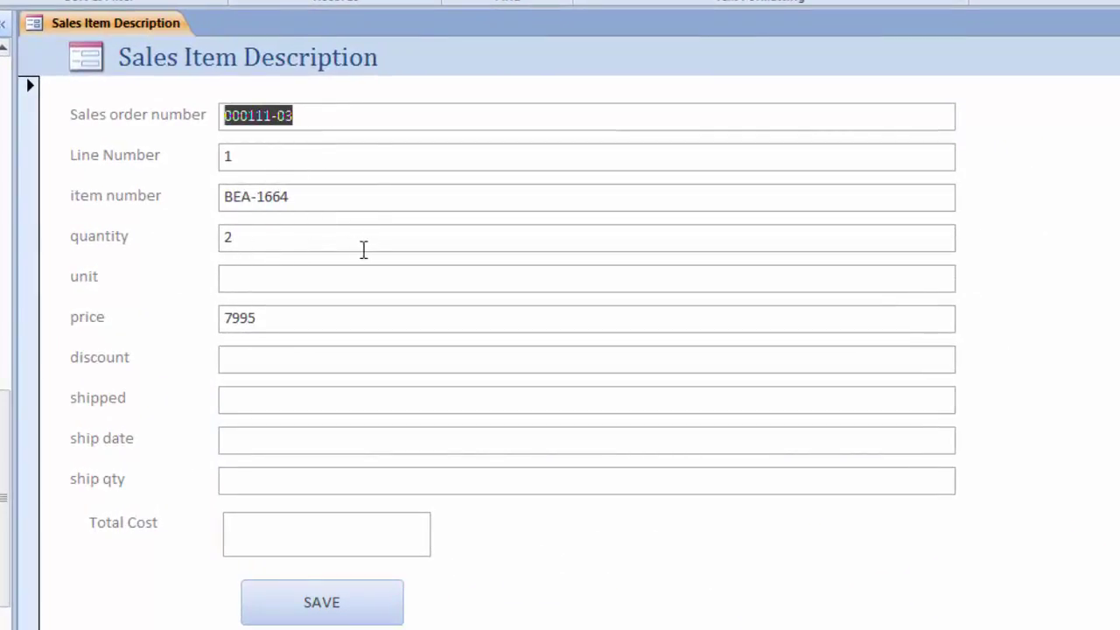
pyautogui.click(279, 280)
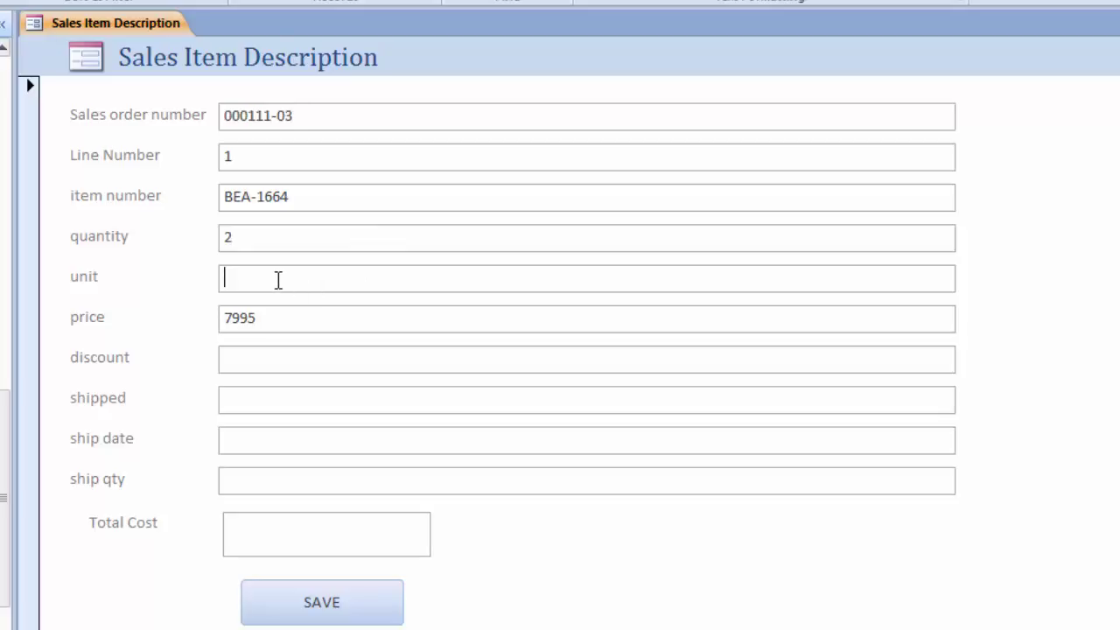
pyautogui.write('5')
pyautogui.press('BackSpace')
pyautogui.click(283, 317)
pyautogui.click(324, 534)
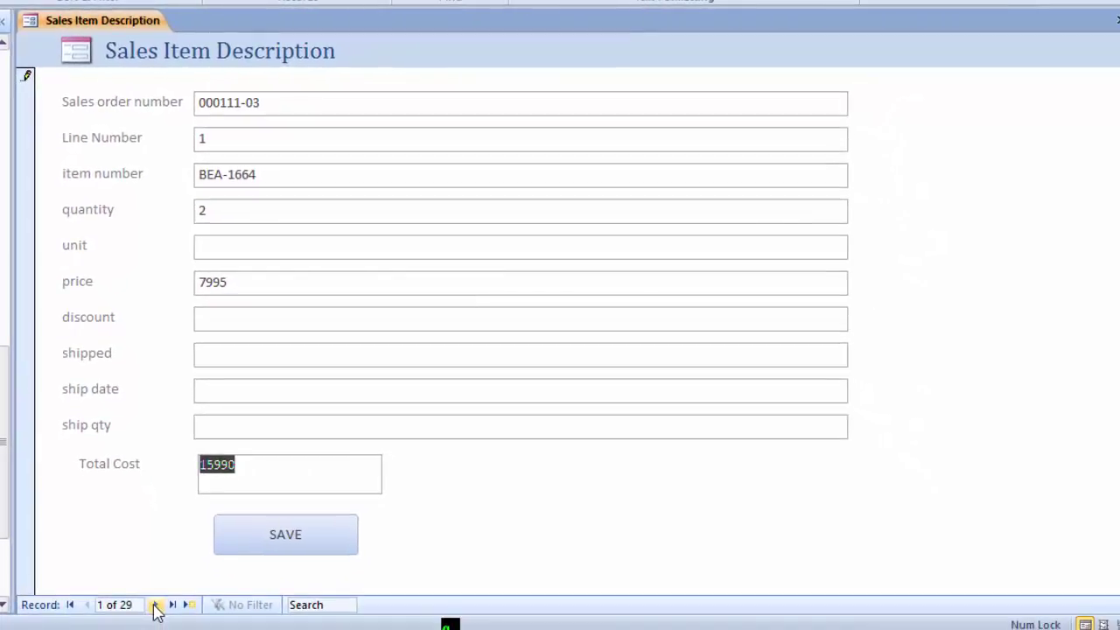
# Step: Recalculate Total Cost on records 2 and 3 to confirm the macro
pyautogui.click(155, 604)
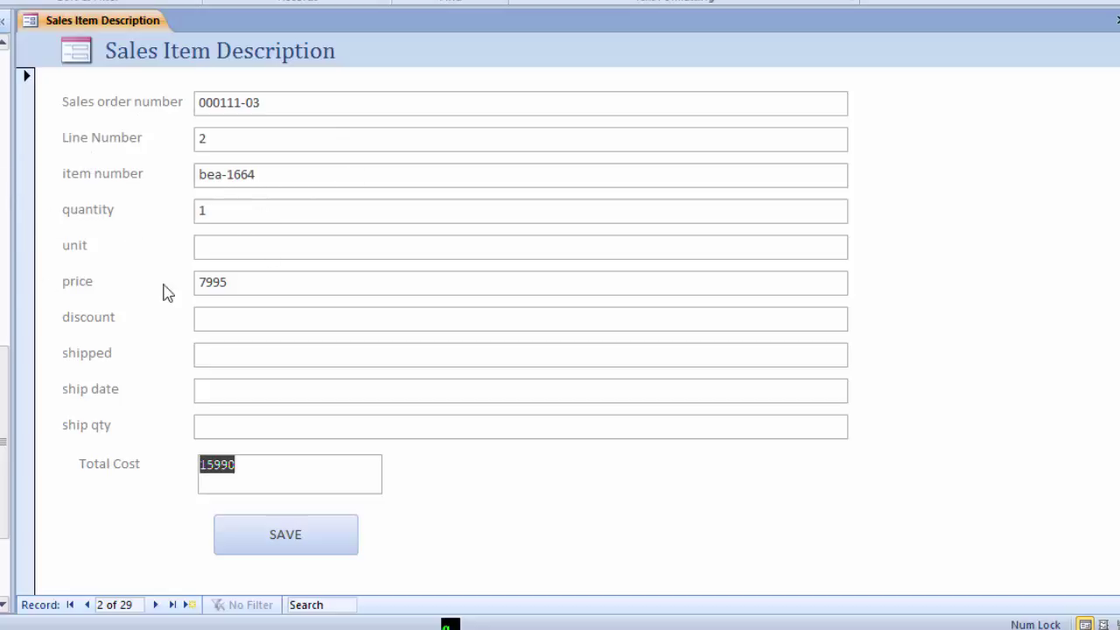
pyautogui.click(273, 471)
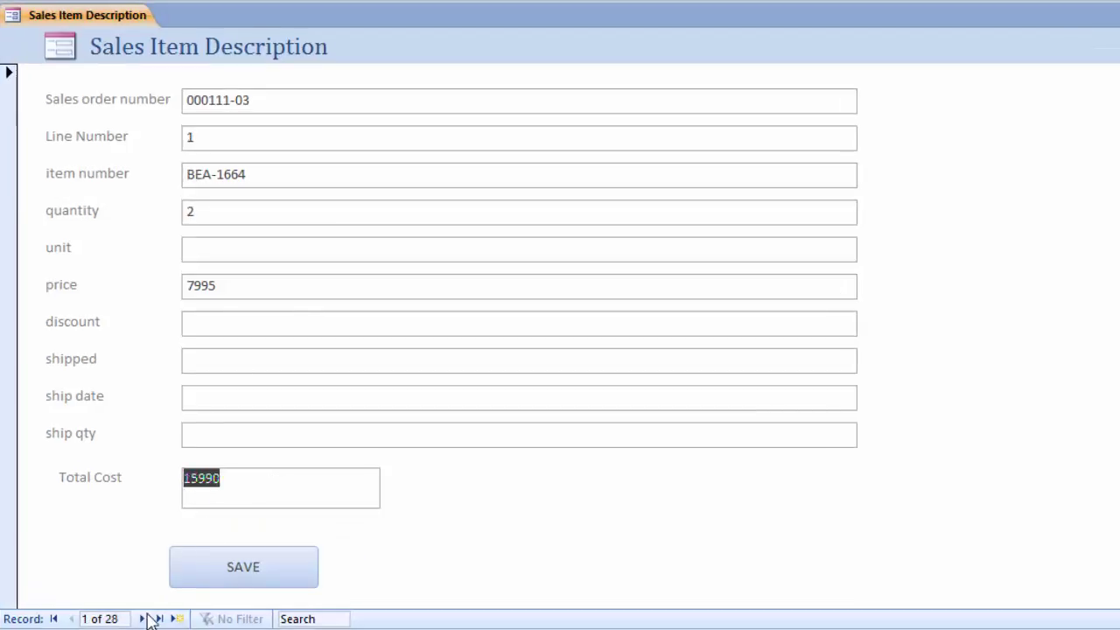
pyautogui.click(143, 619)
pyautogui.click(250, 492)
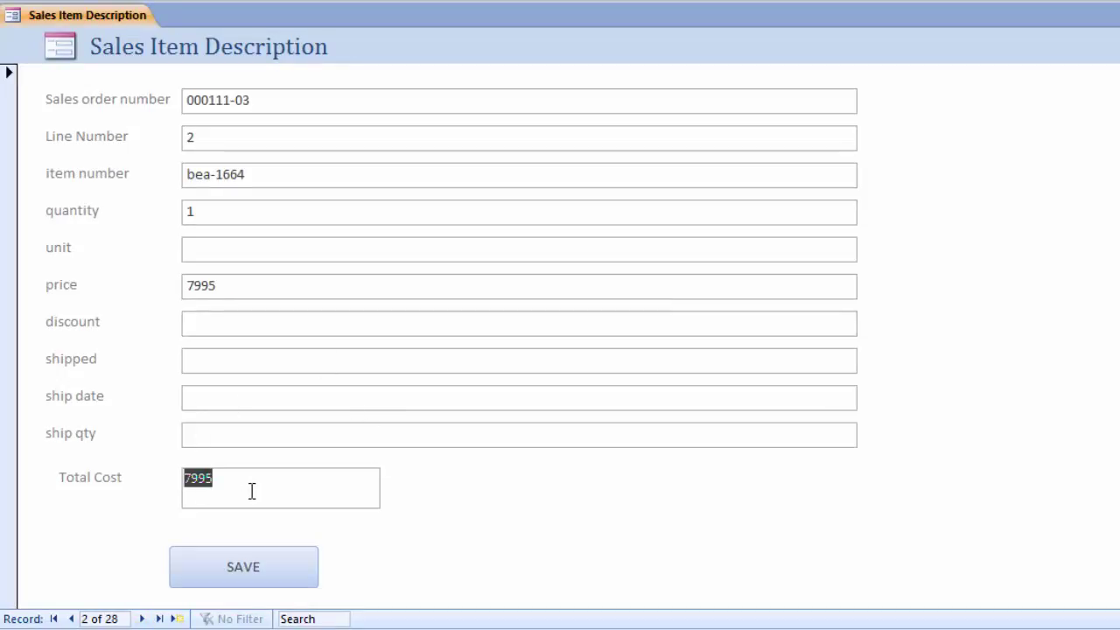
pyautogui.click(141, 619)
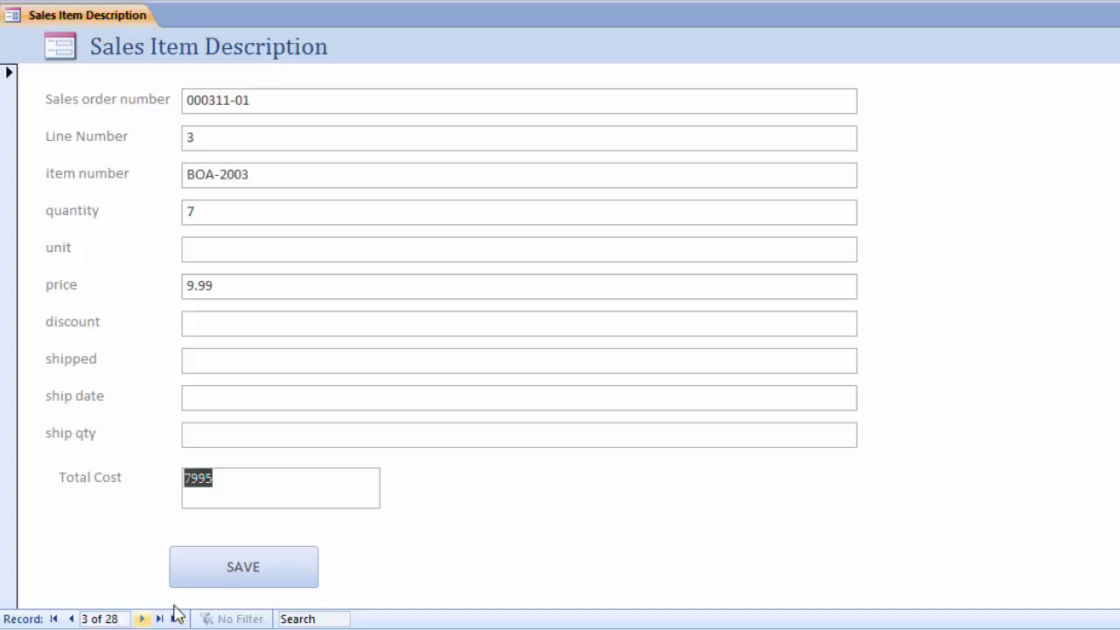
pyautogui.click(242, 215)
pyautogui.click(213, 285)
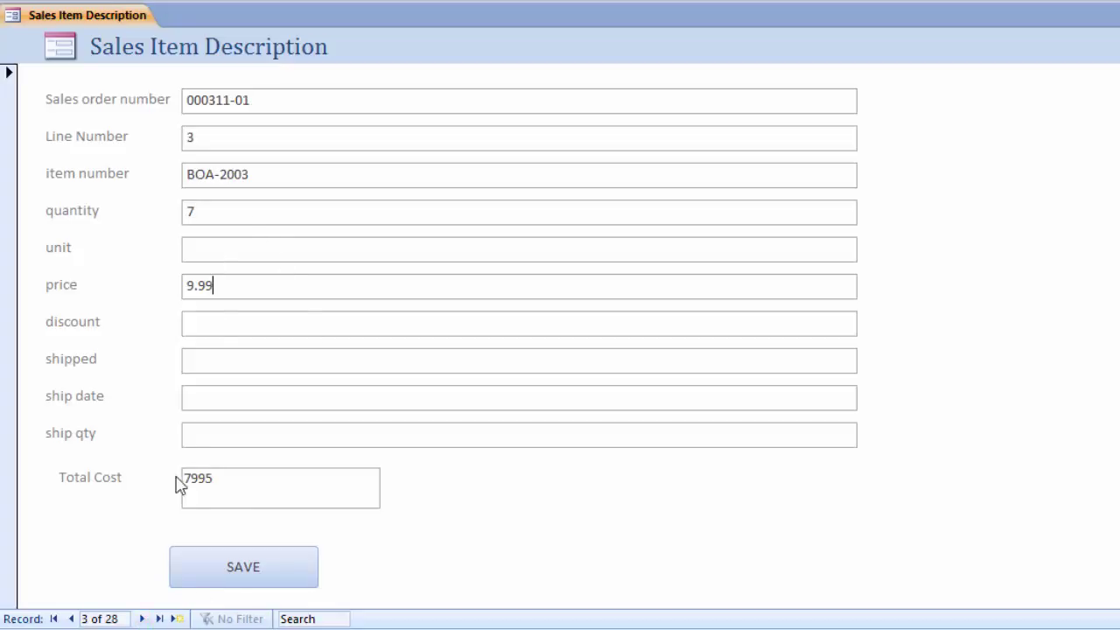
pyautogui.click(249, 491)
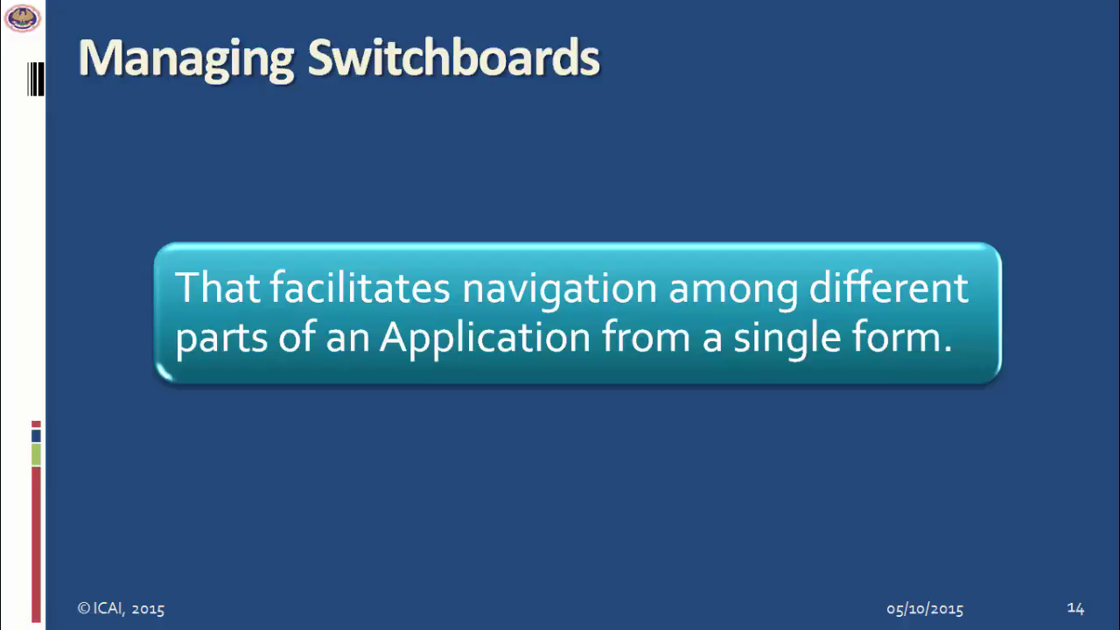
# Step: Advance past the Case Study-5 switchboard title to slide 16's Problem Scenario
pyautogui.press('Right')
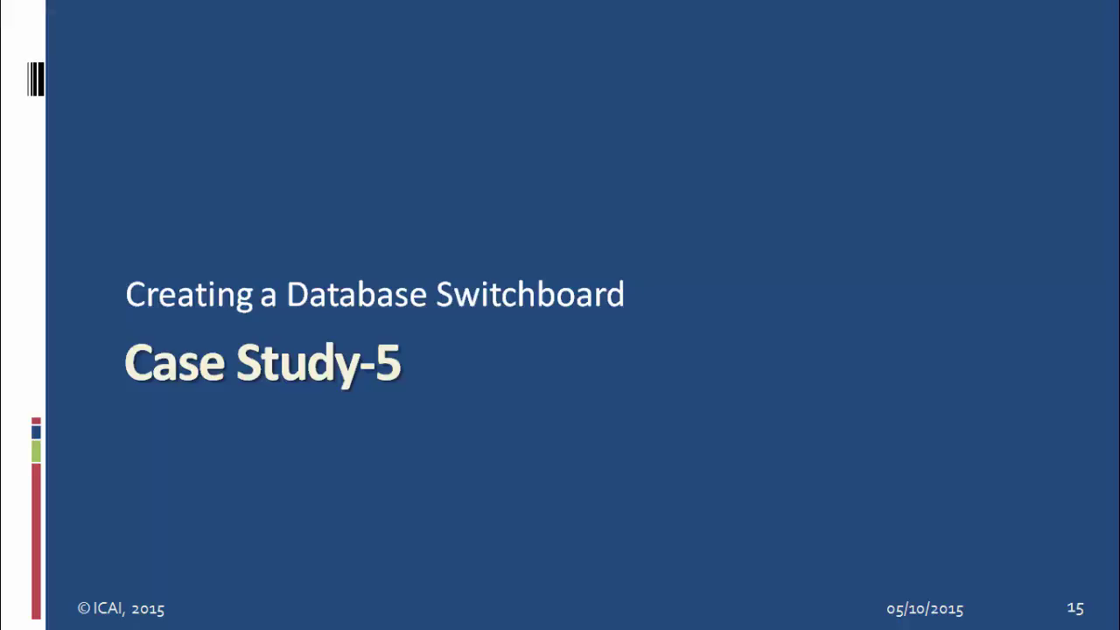
pyautogui.press('Right')
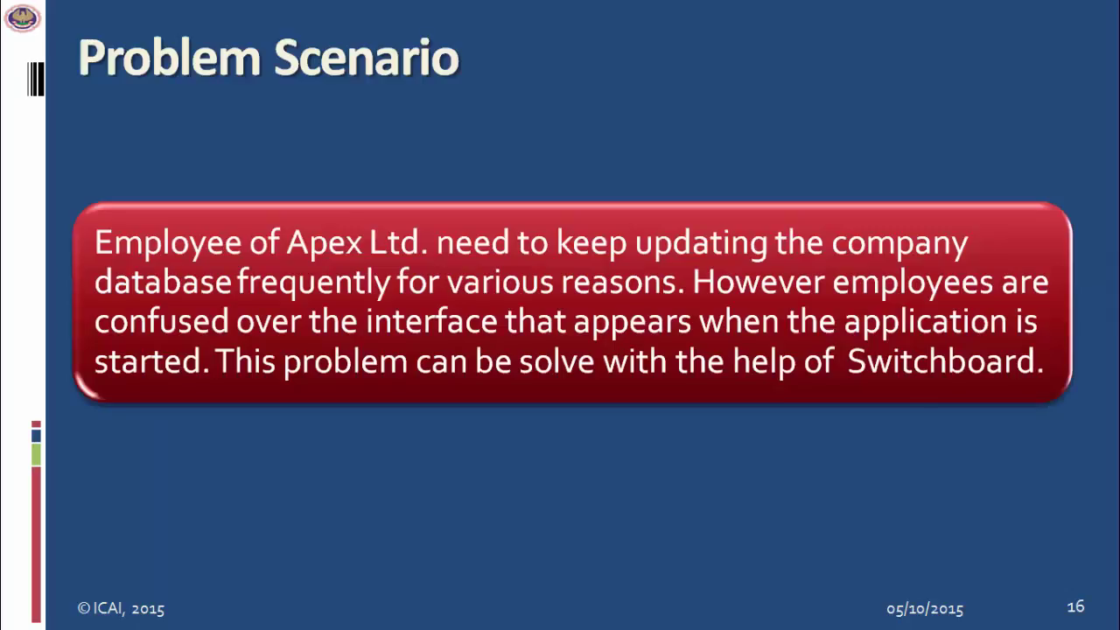
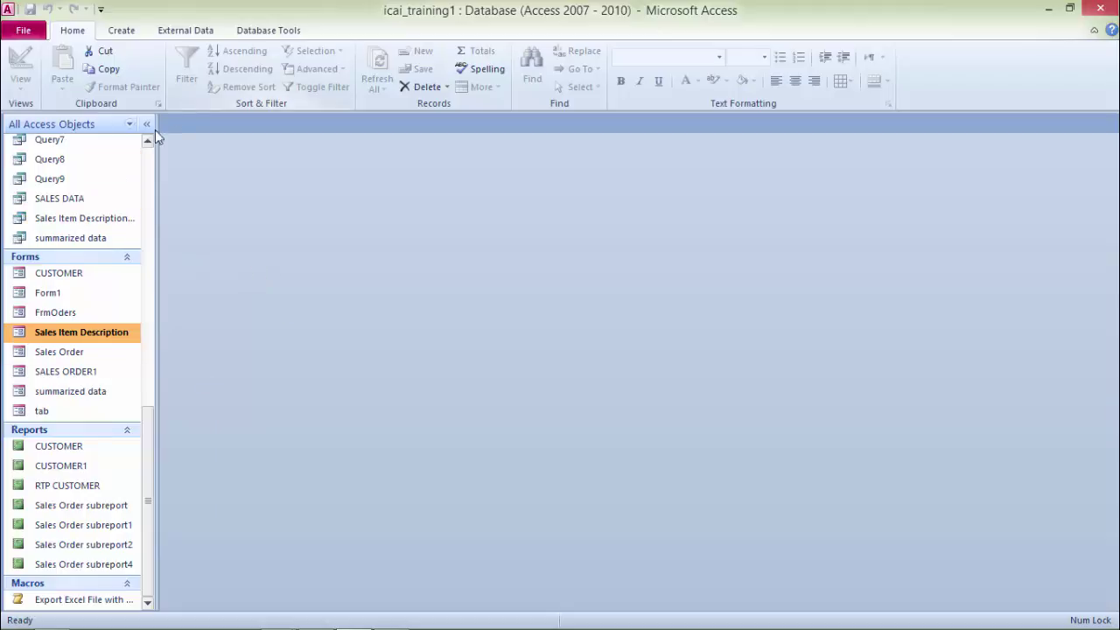
# Step: In Access Options > Customize Ribbon, find Switchboard Manager under Commands Not in the Ribbon
pyautogui.click(29, 31)
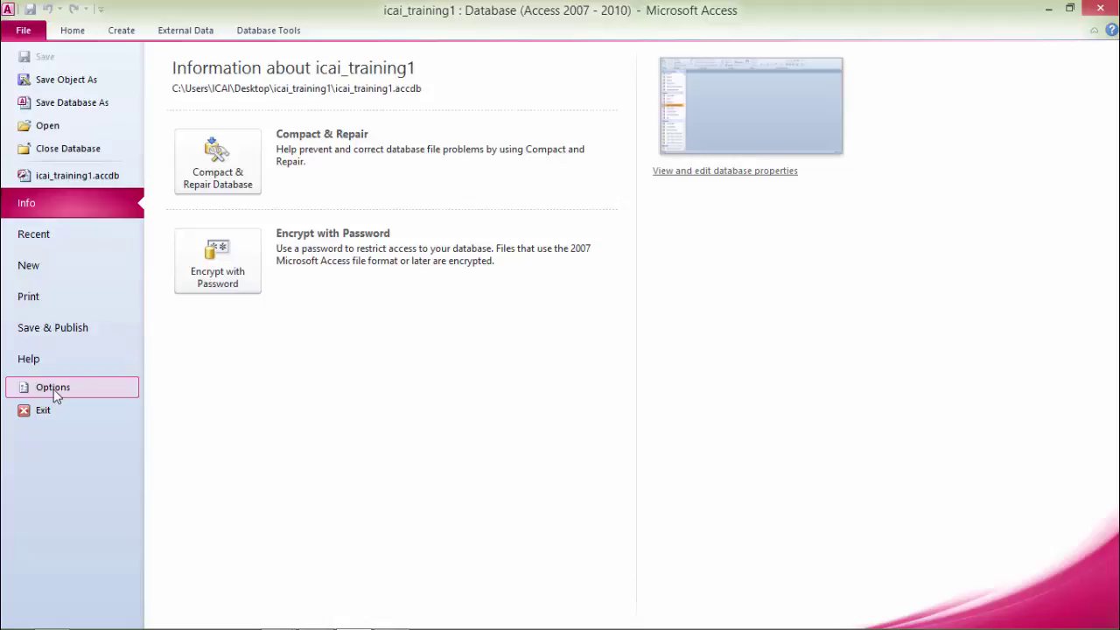
pyautogui.click(54, 390)
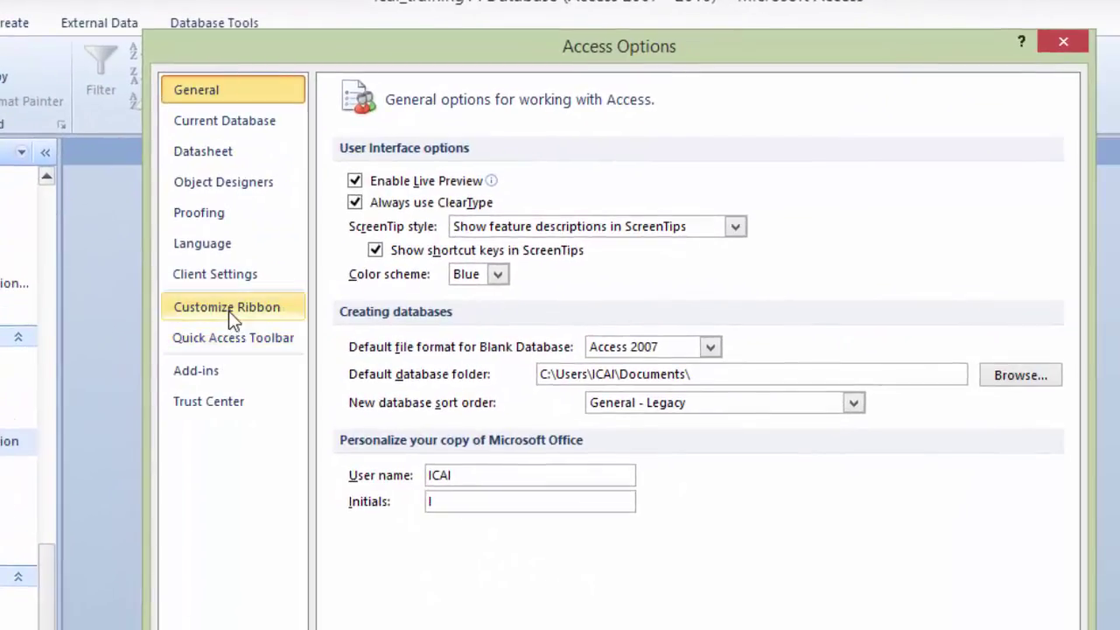
pyautogui.click(382, 326)
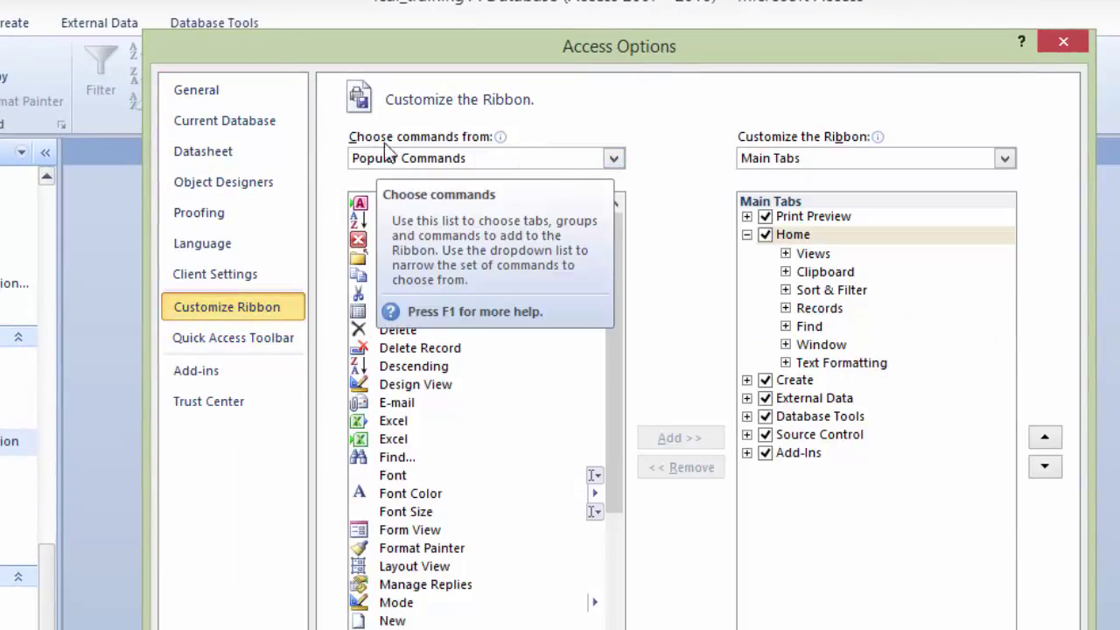
pyautogui.click(613, 157)
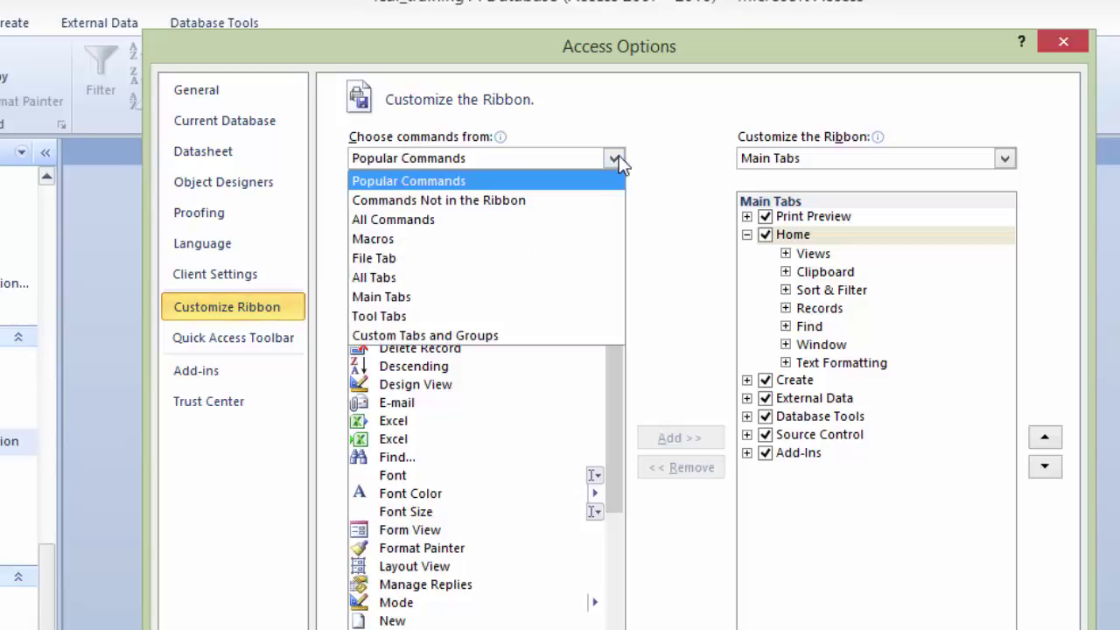
pyautogui.click(486, 201)
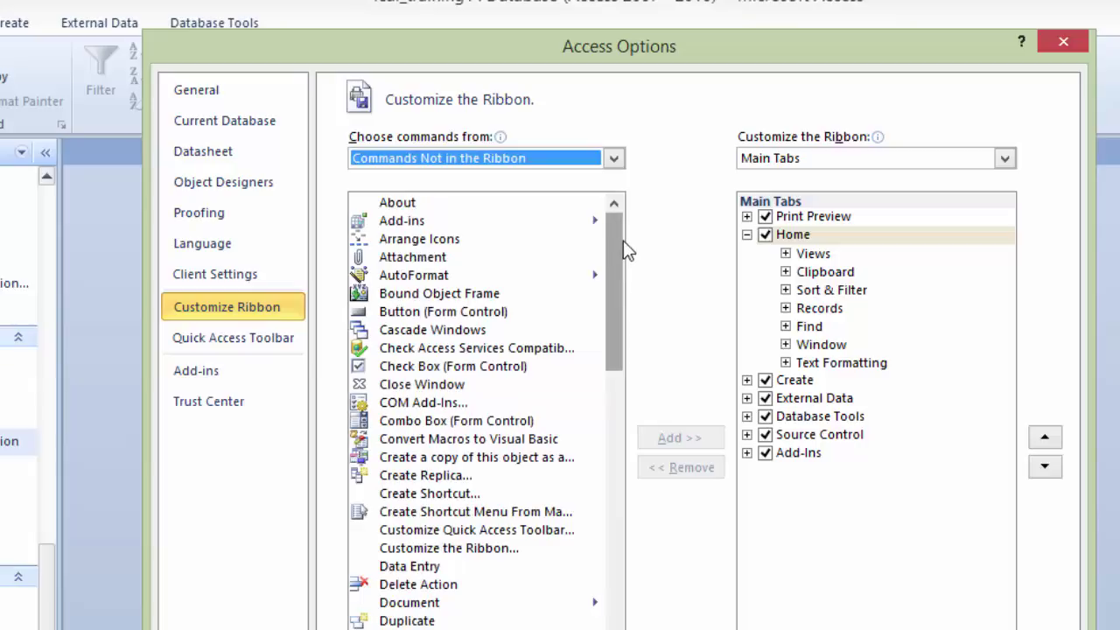
pyautogui.moveTo(620, 235); pyautogui.dragTo(602, 626)
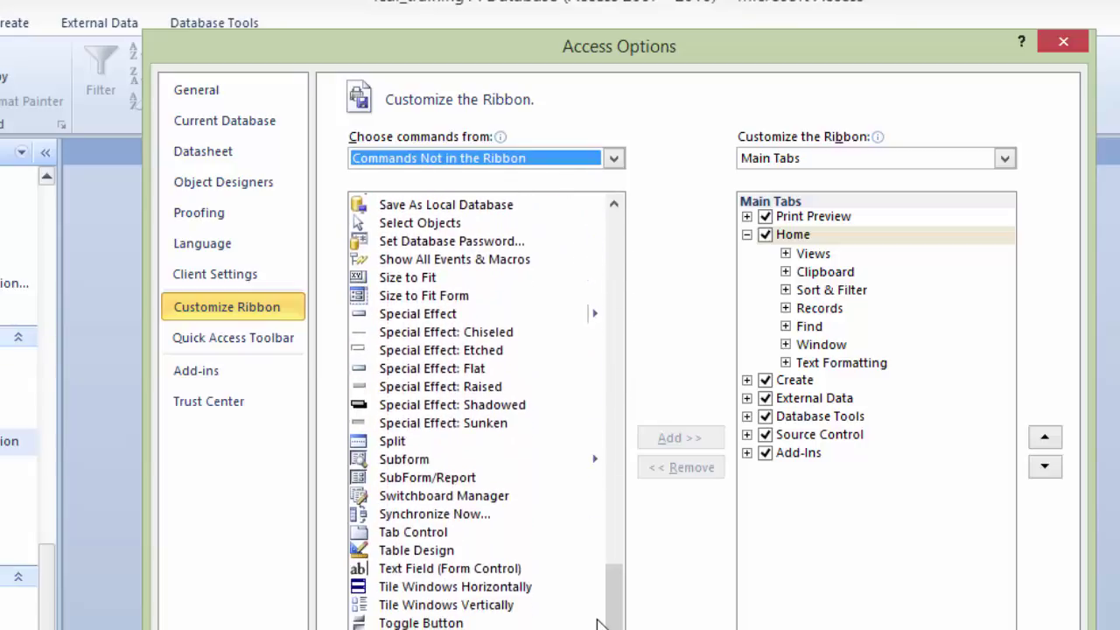
pyautogui.click(455, 495)
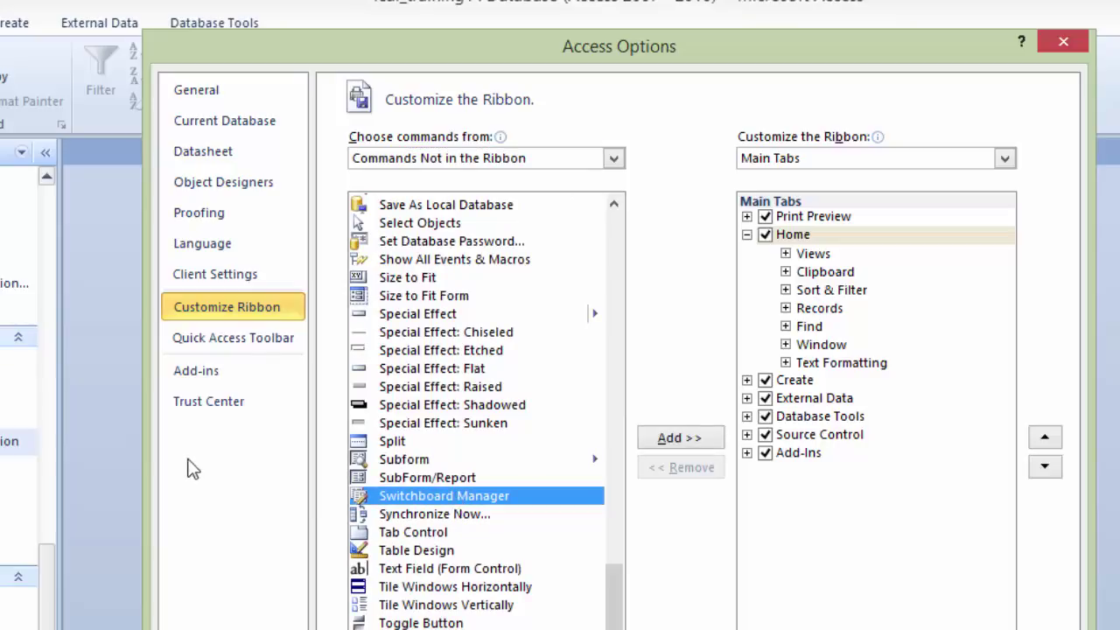
pyautogui.click(682, 440)
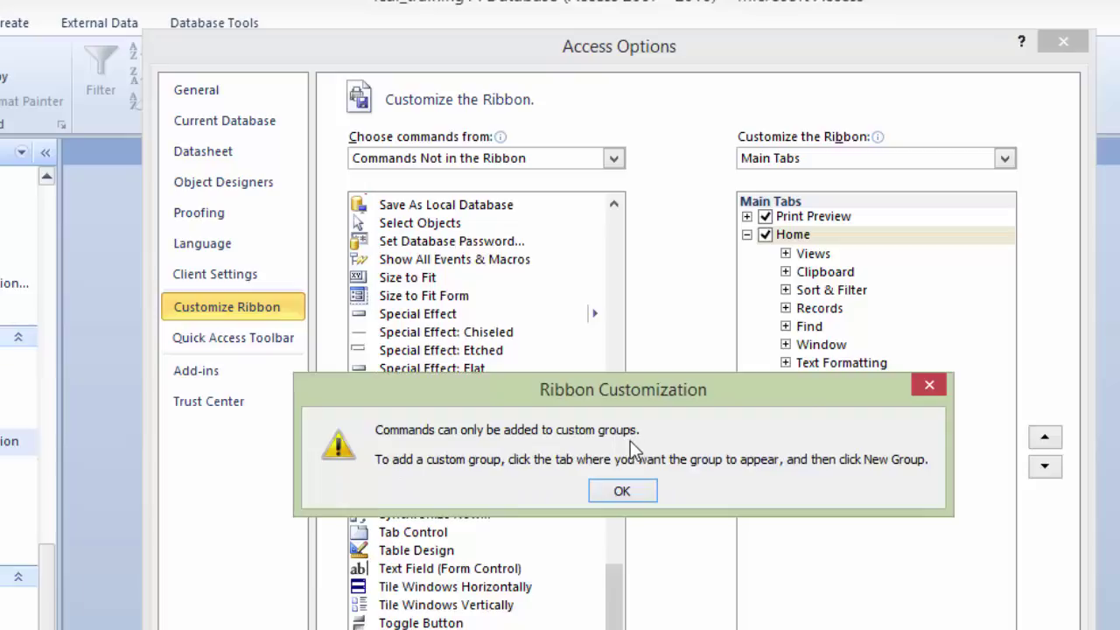
pyautogui.click(636, 492)
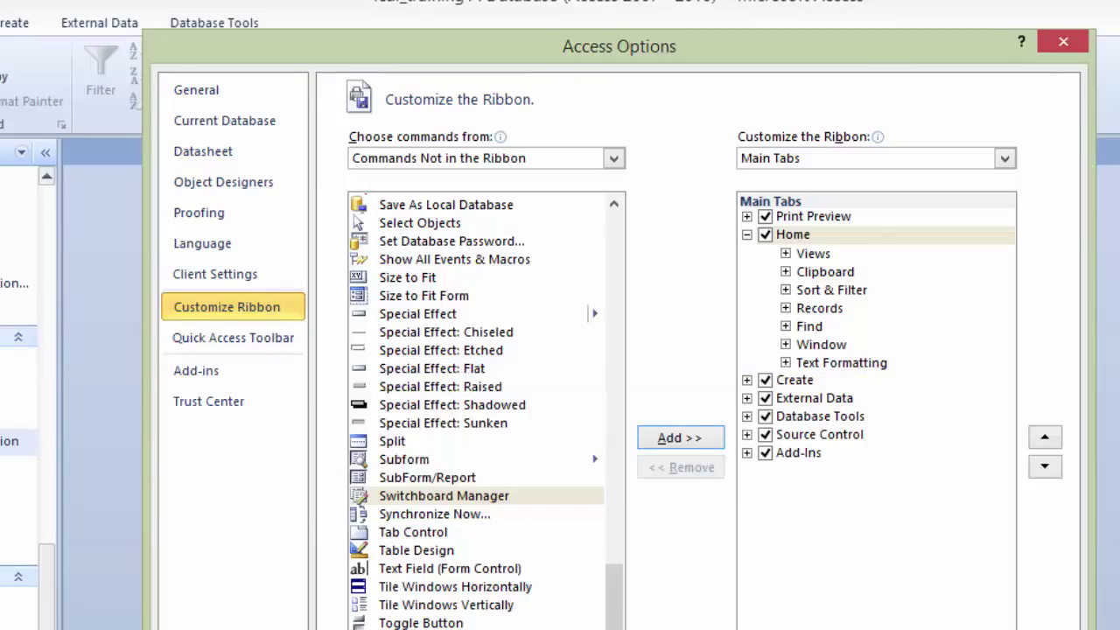
# Step: Add a new ribbon tab named Switch Board with Switchboard Manager in its new group
pyautogui.click(773, 628)
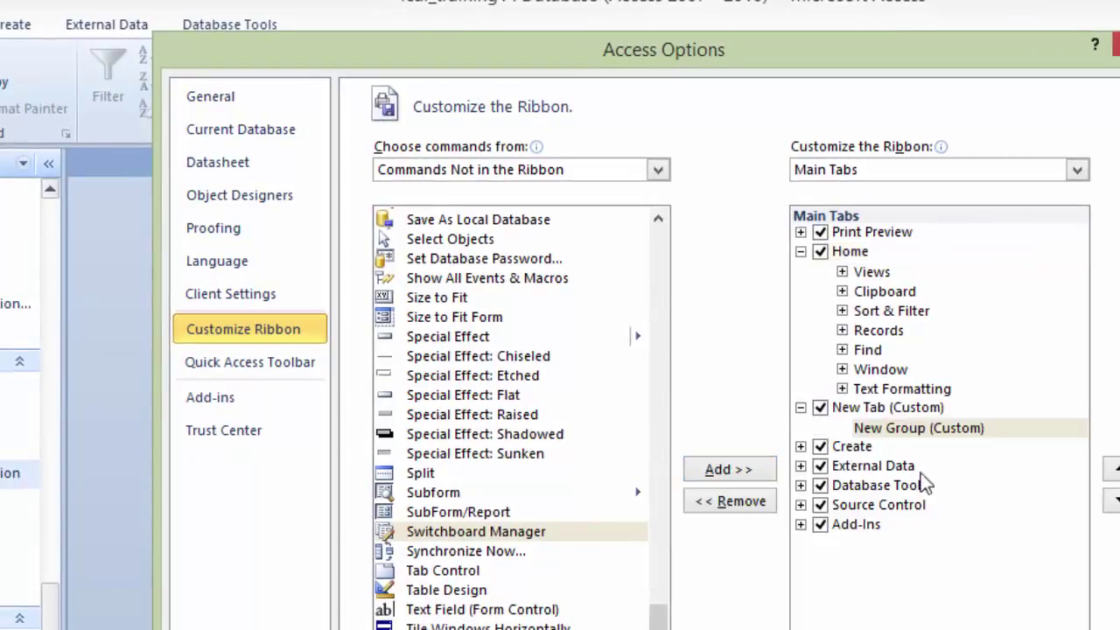
pyautogui.click(875, 412)
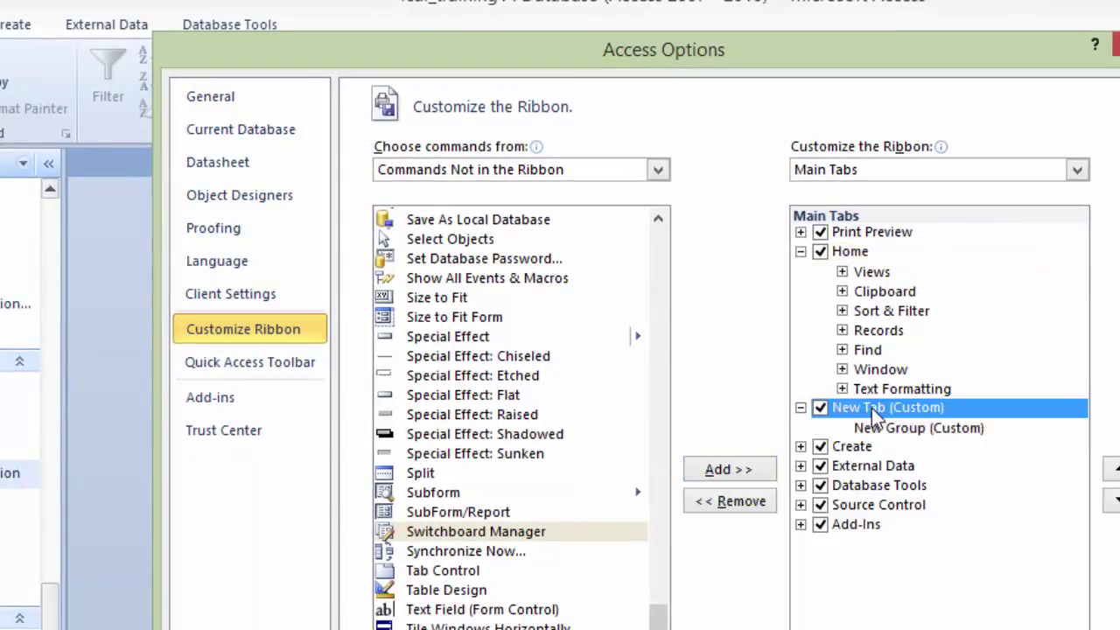
pyautogui.click(953, 626)
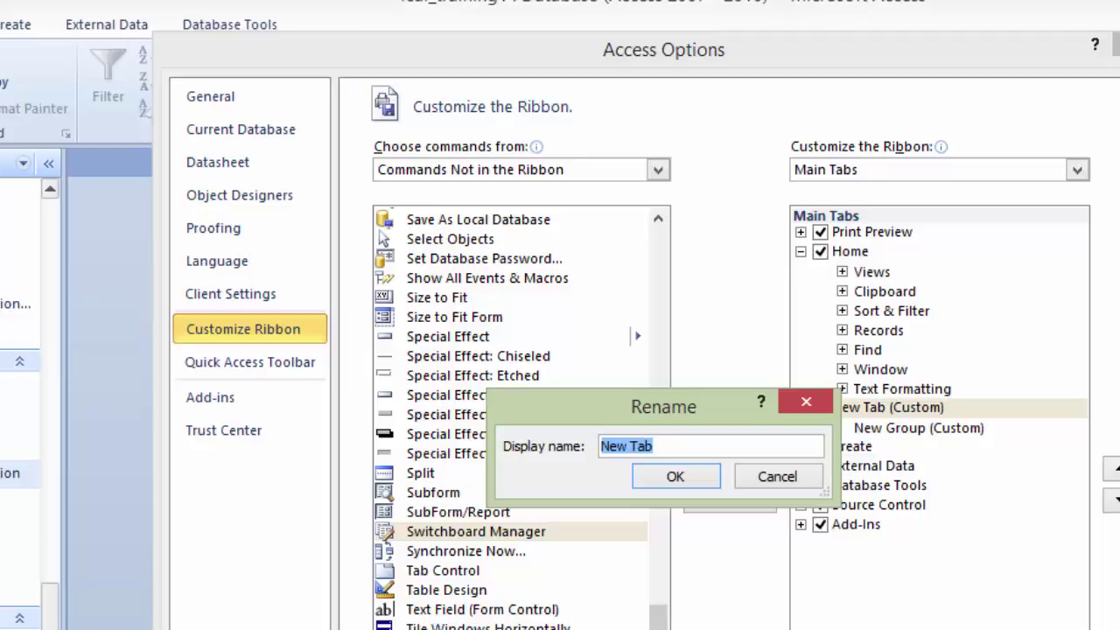
pyautogui.write('S')
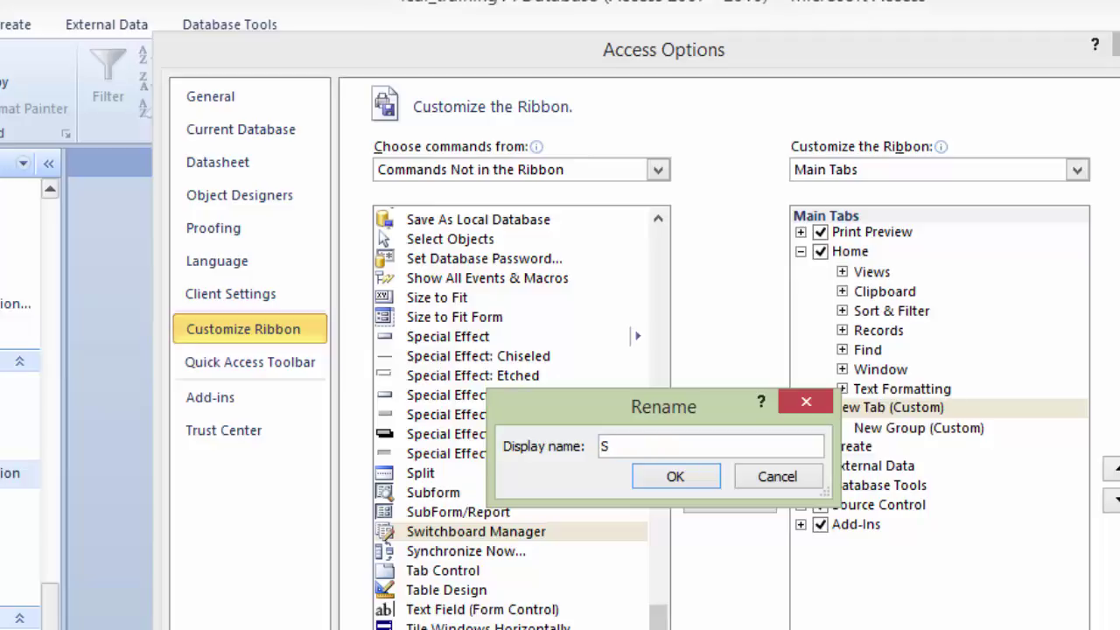
pyautogui.write('witch Board')
pyautogui.click(676, 476)
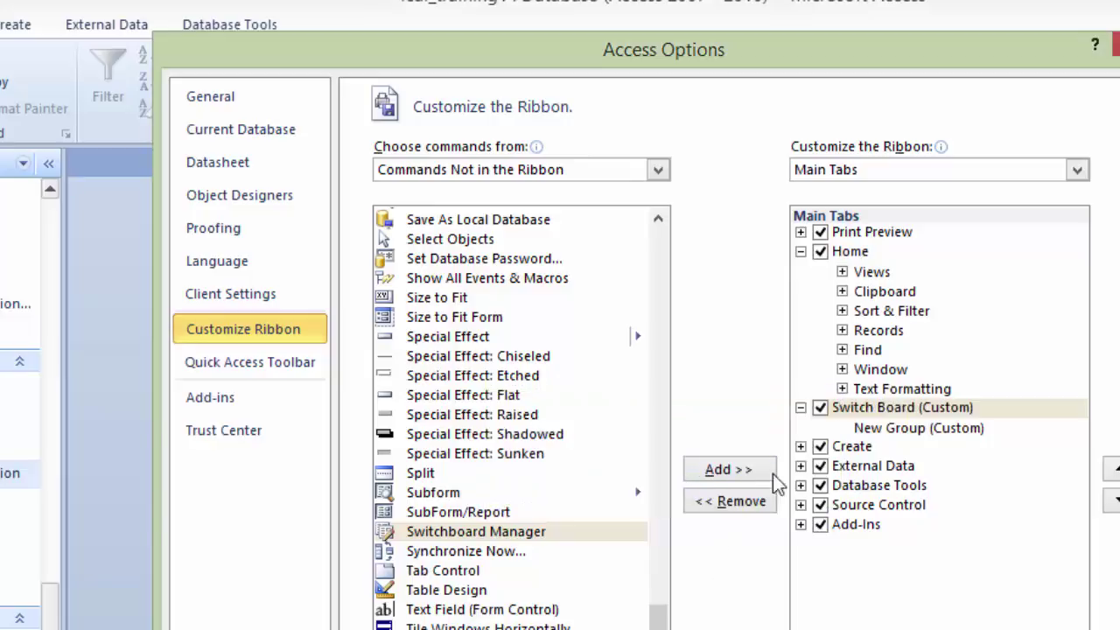
pyautogui.click(884, 428)
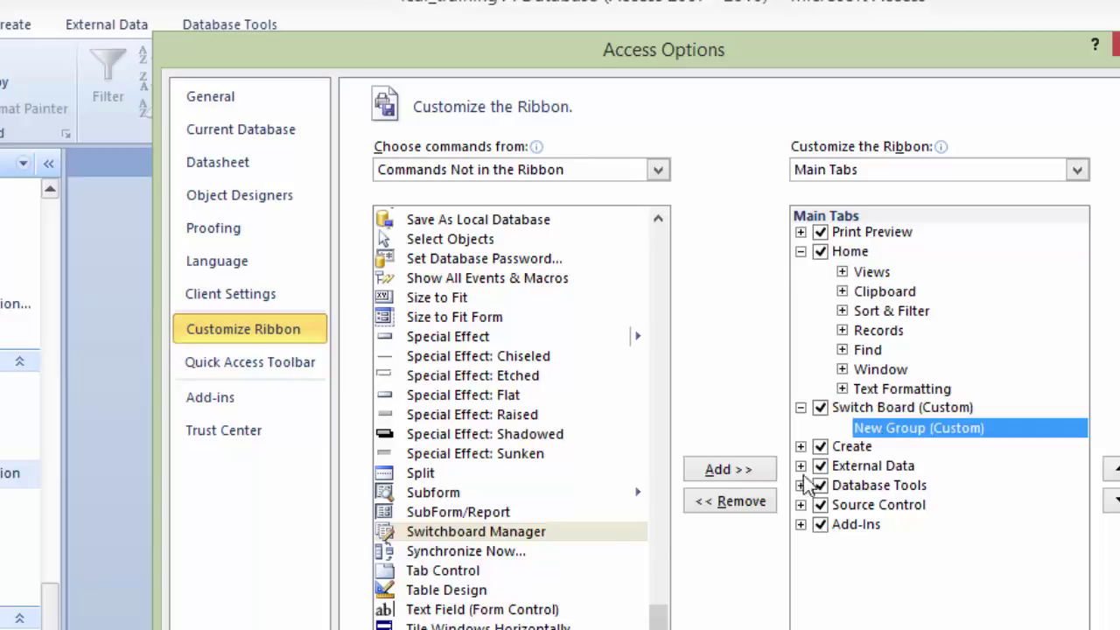
pyautogui.click(502, 536)
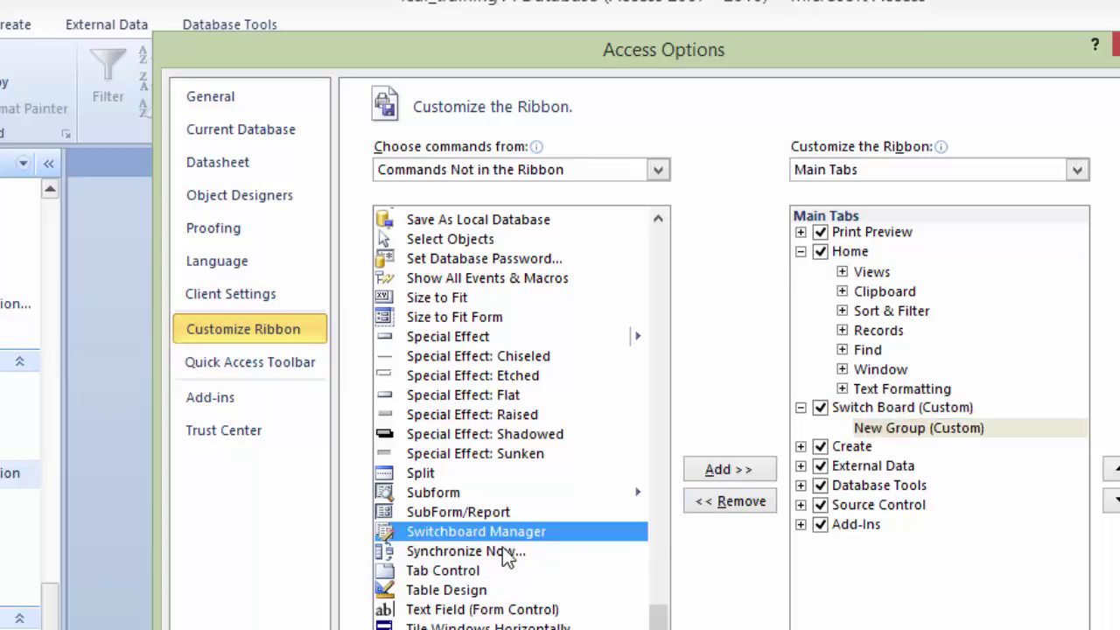
pyautogui.click(735, 480)
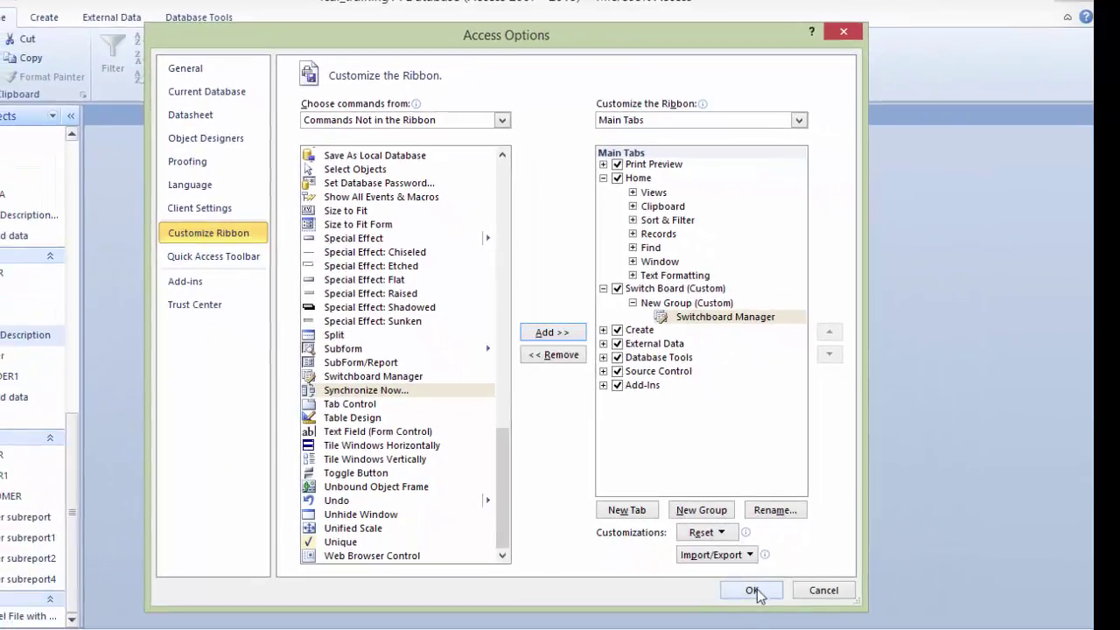
pyautogui.click(752, 590)
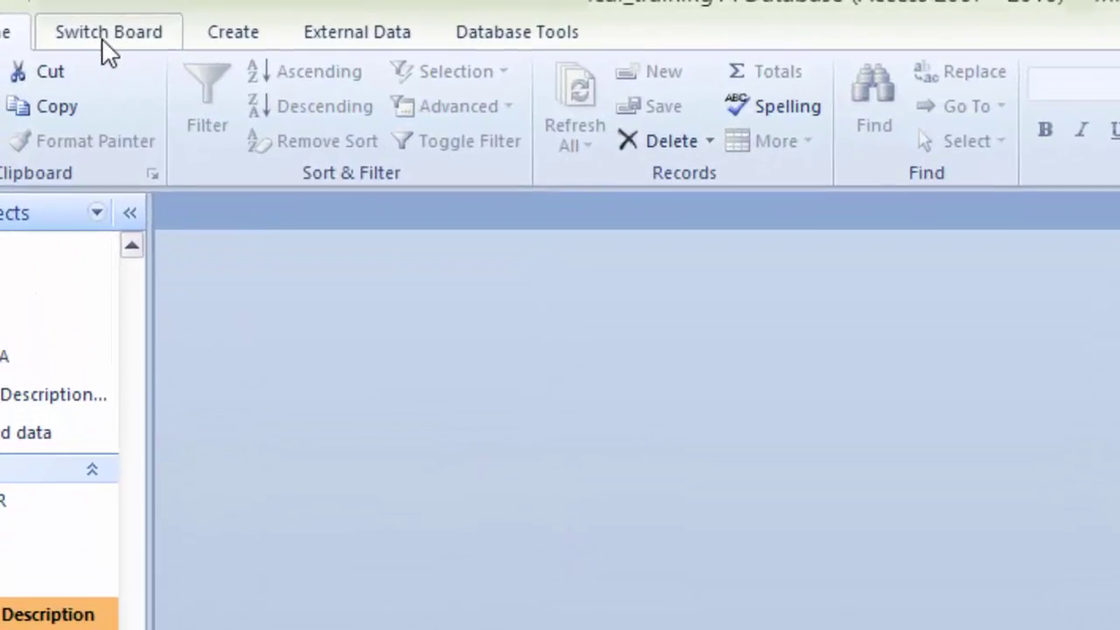
# Step: Check that the Switch Board tab shows Switchboard Manager, then display the Create tab
pyautogui.click(102, 38)
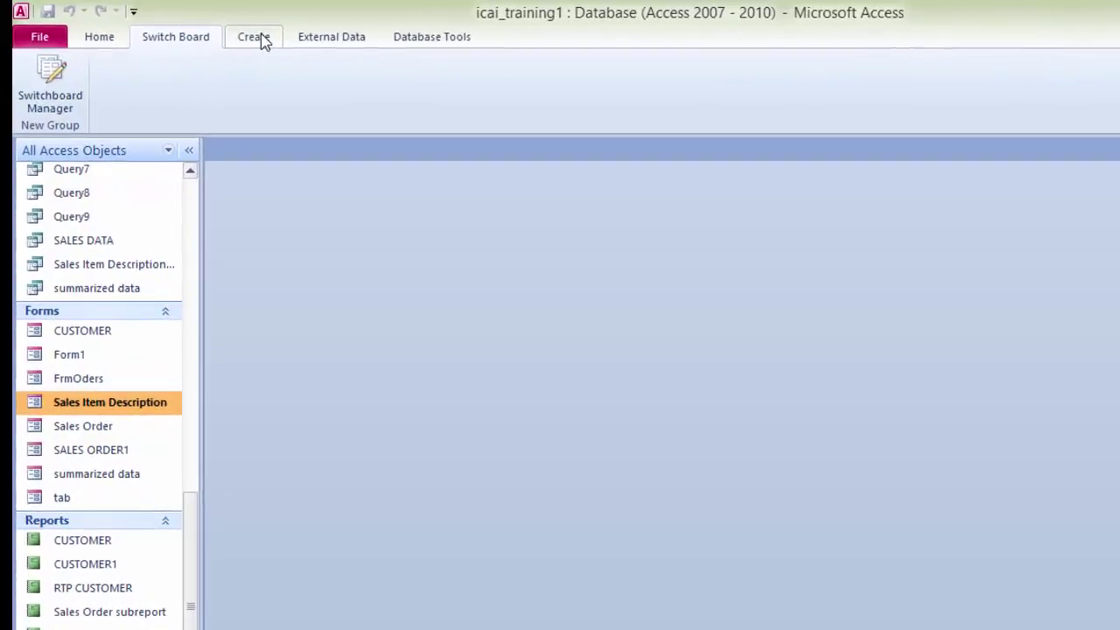
pyautogui.click(261, 33)
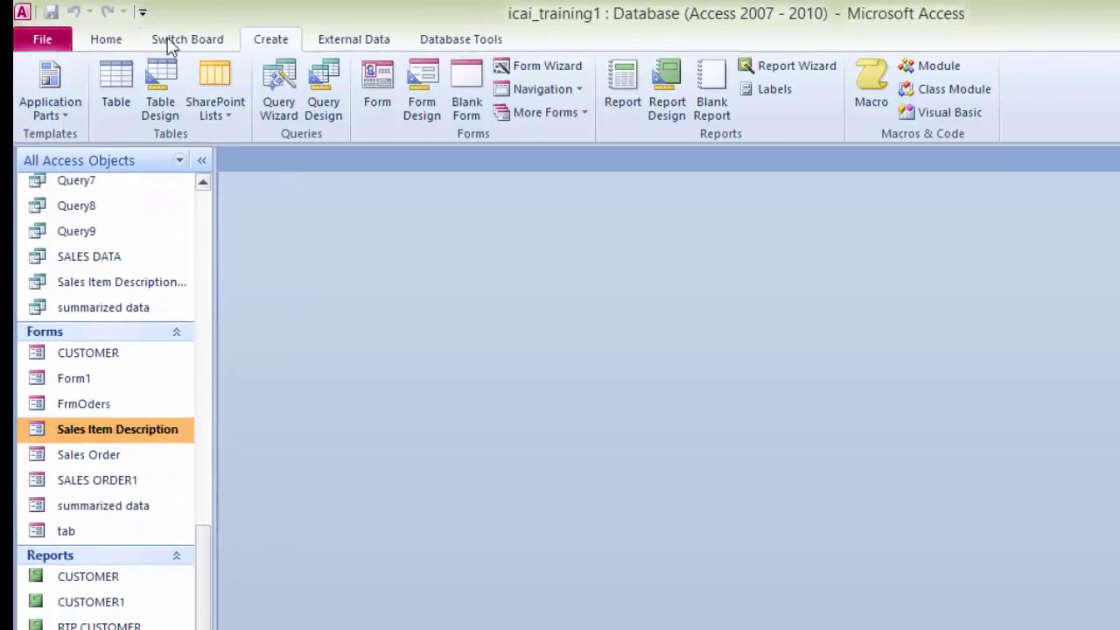
# Step: Create a new macro with an OpenTable action for the CUSTOMER table
pyautogui.click(872, 98)
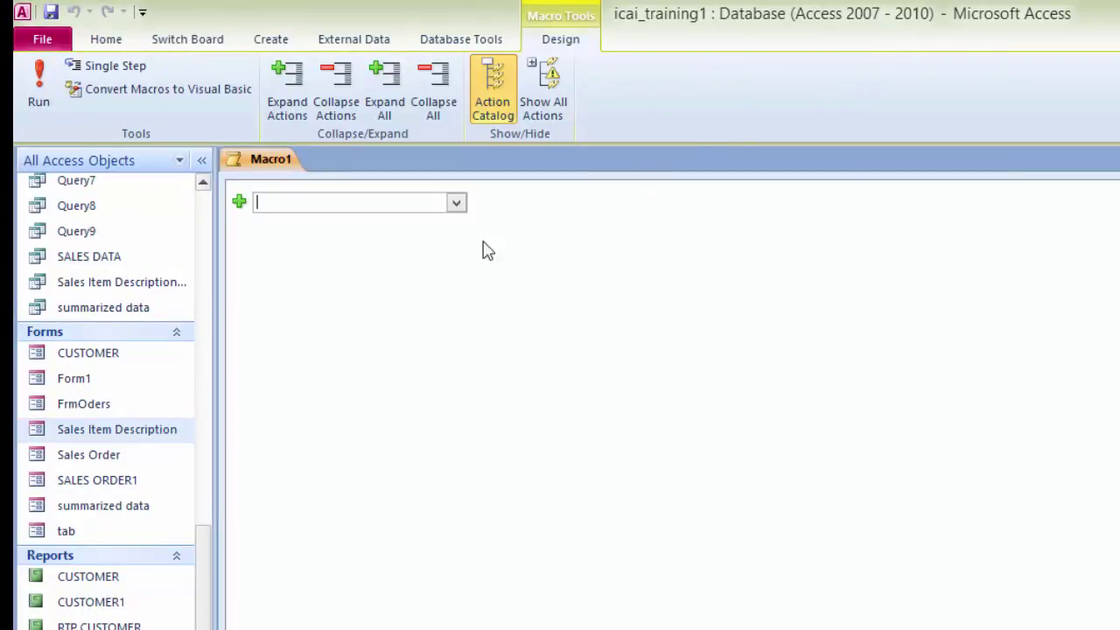
pyautogui.click(461, 221)
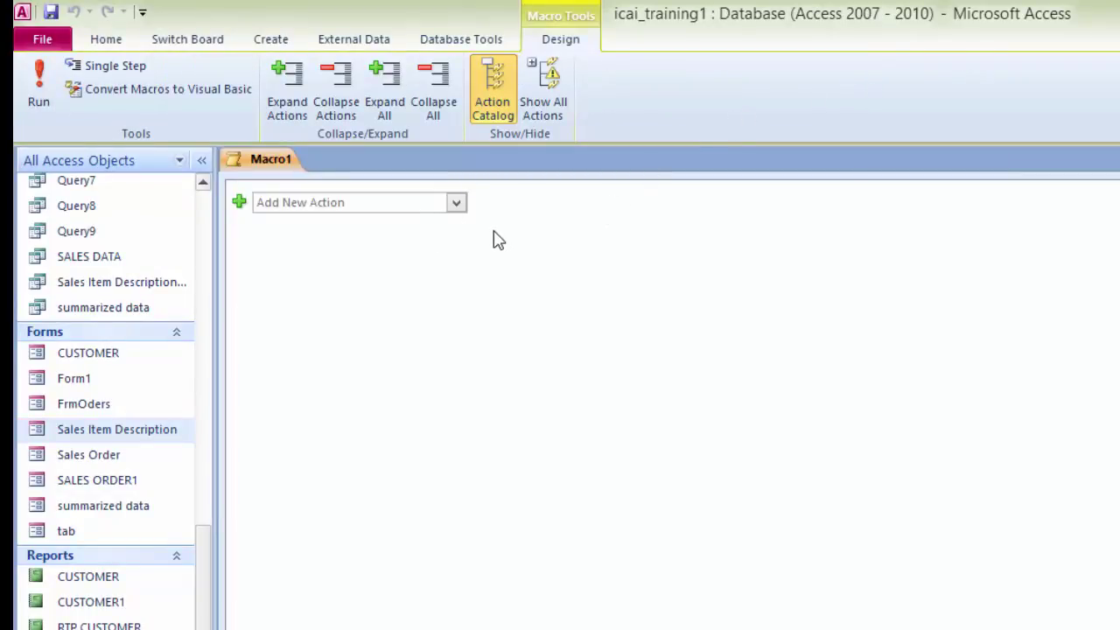
pyautogui.click(456, 204)
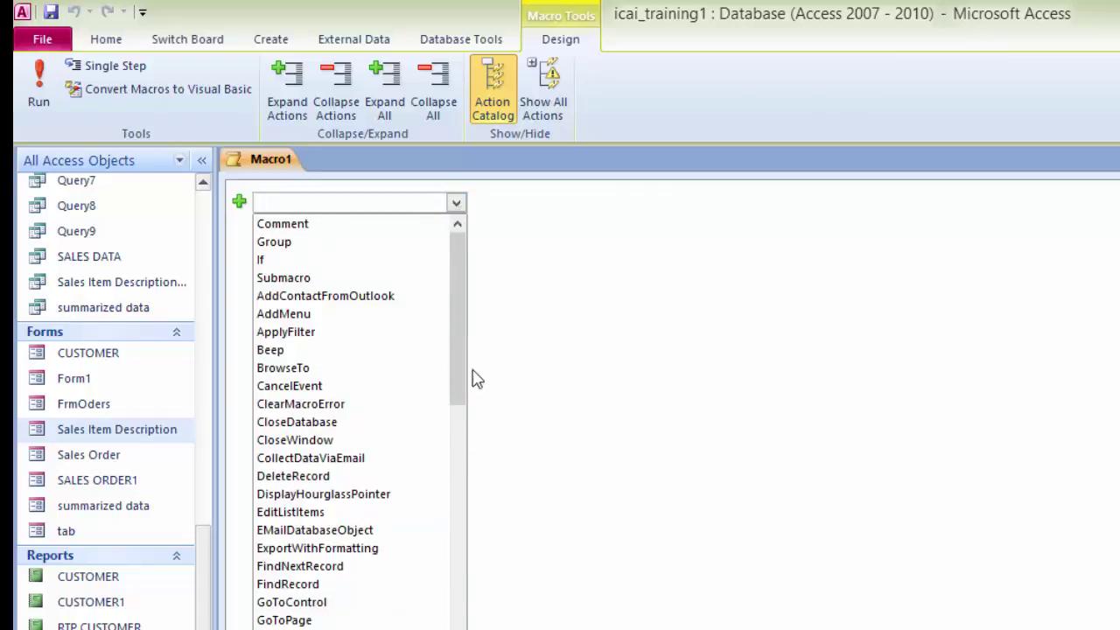
pyautogui.write('OnError')
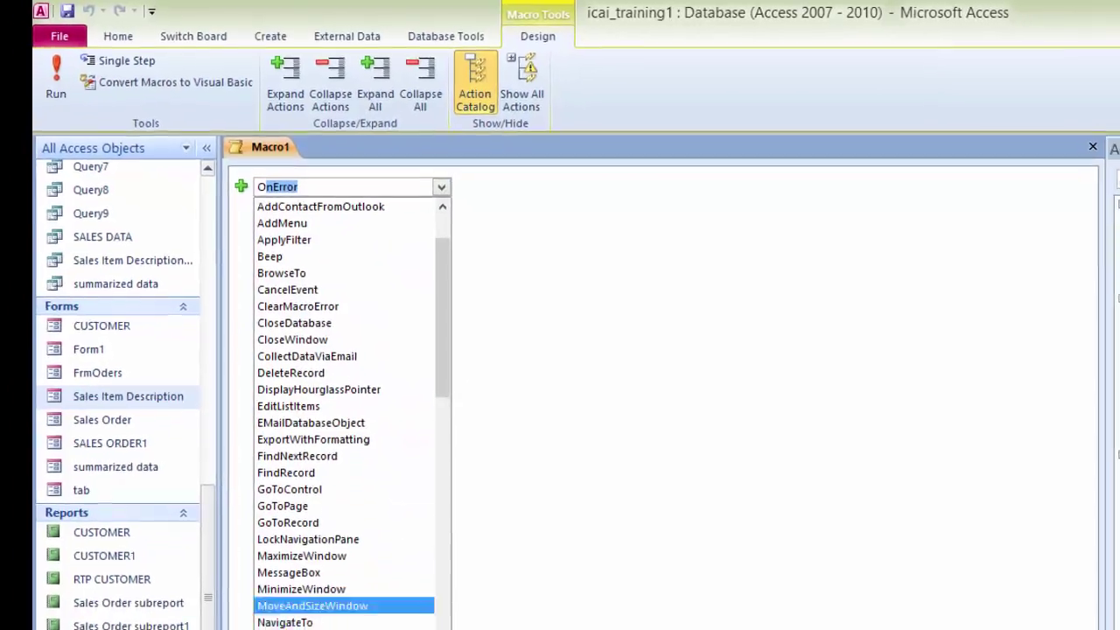
pyautogui.click(433, 607)
pyautogui.click(433, 607)
pyautogui.click(433, 607)
pyautogui.click(433, 607)
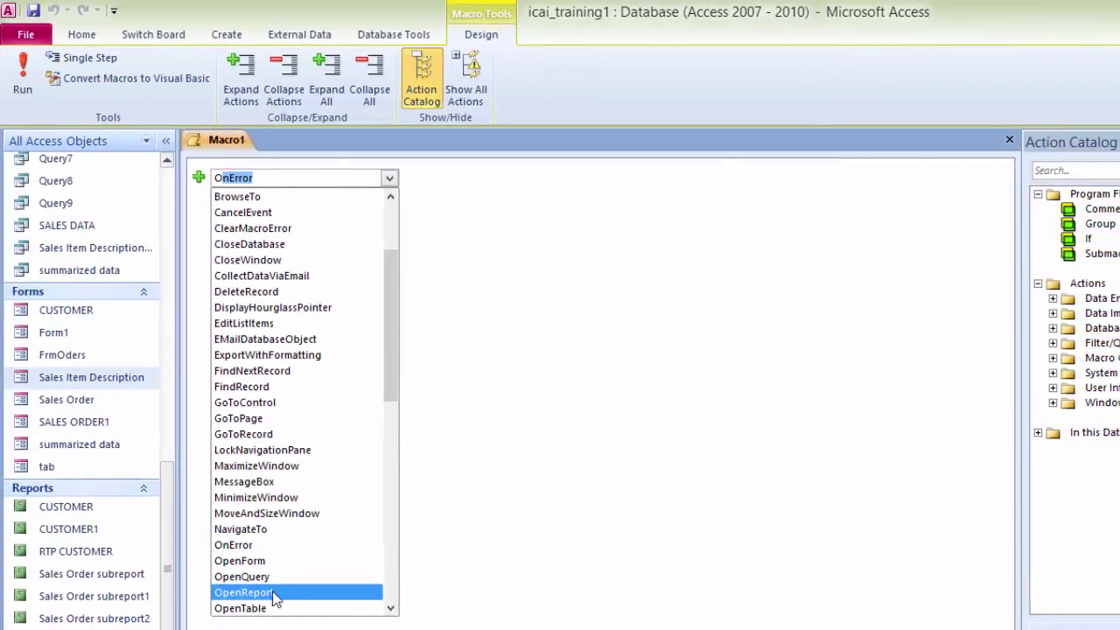
pyautogui.click(253, 608)
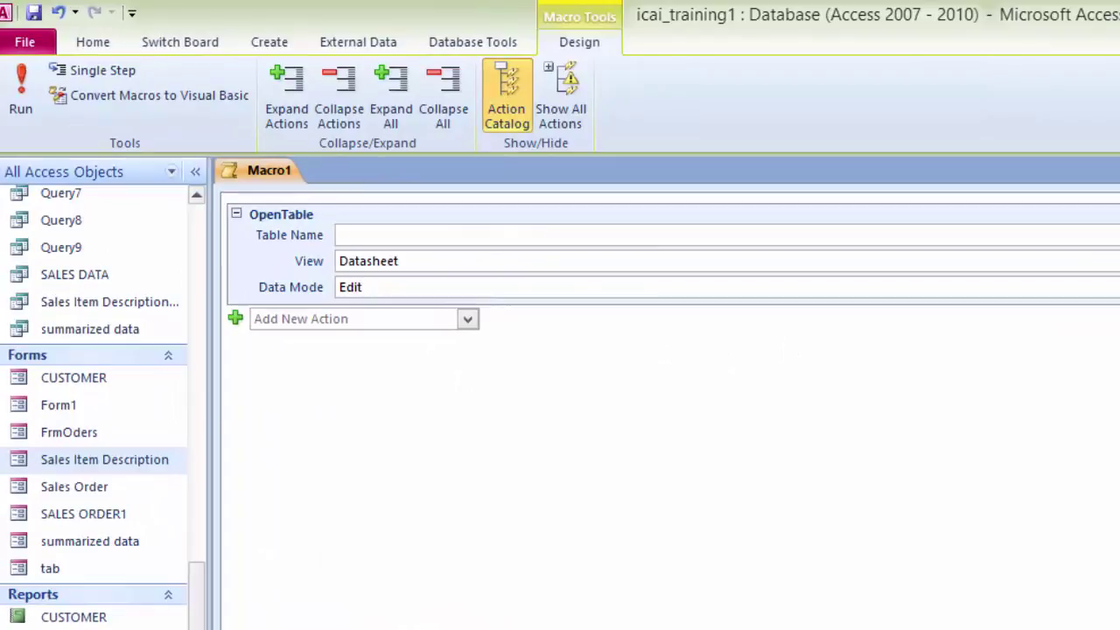
pyautogui.hotkey('alt', 'Down')
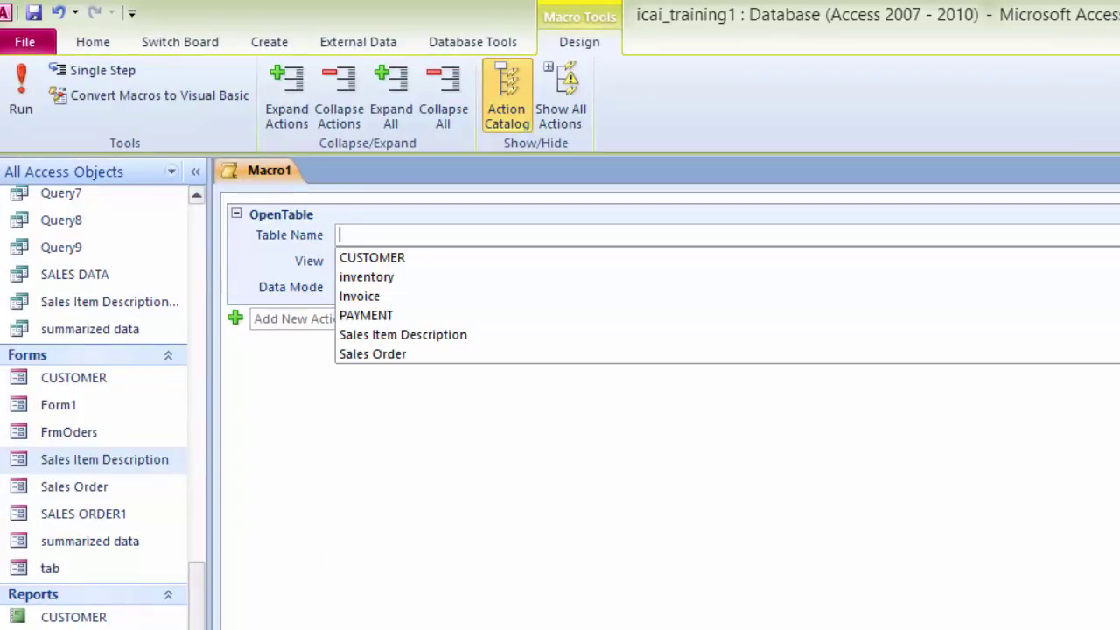
pyautogui.click(408, 256)
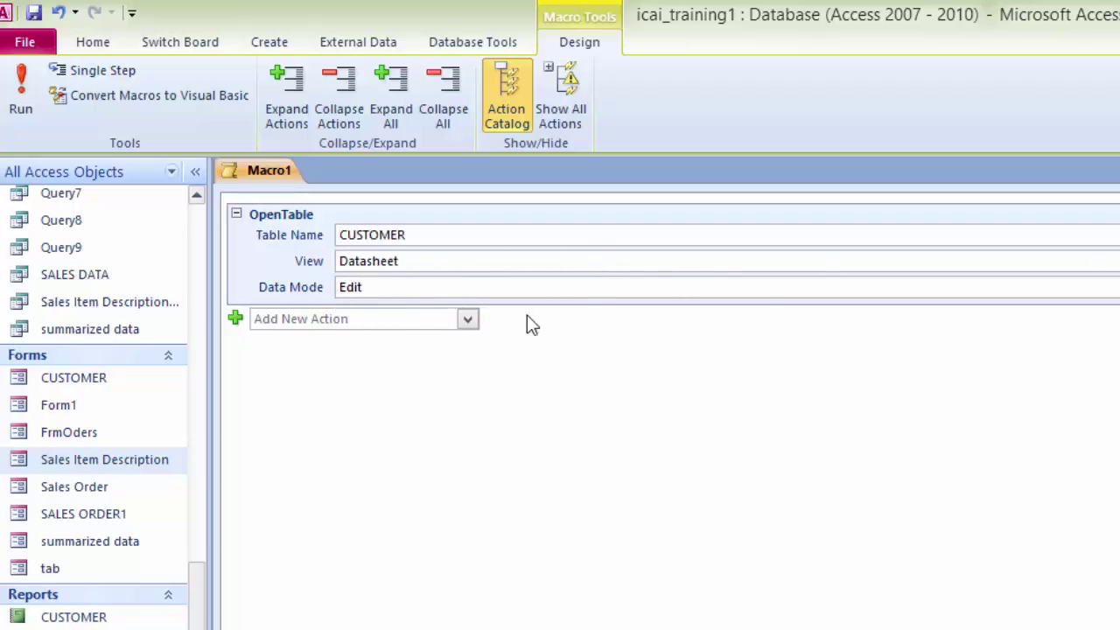
pyautogui.moveTo(559, 290)
# Step: Close the macro and save it as Customer Table
pyautogui.hotkey('ctrl', 'w')
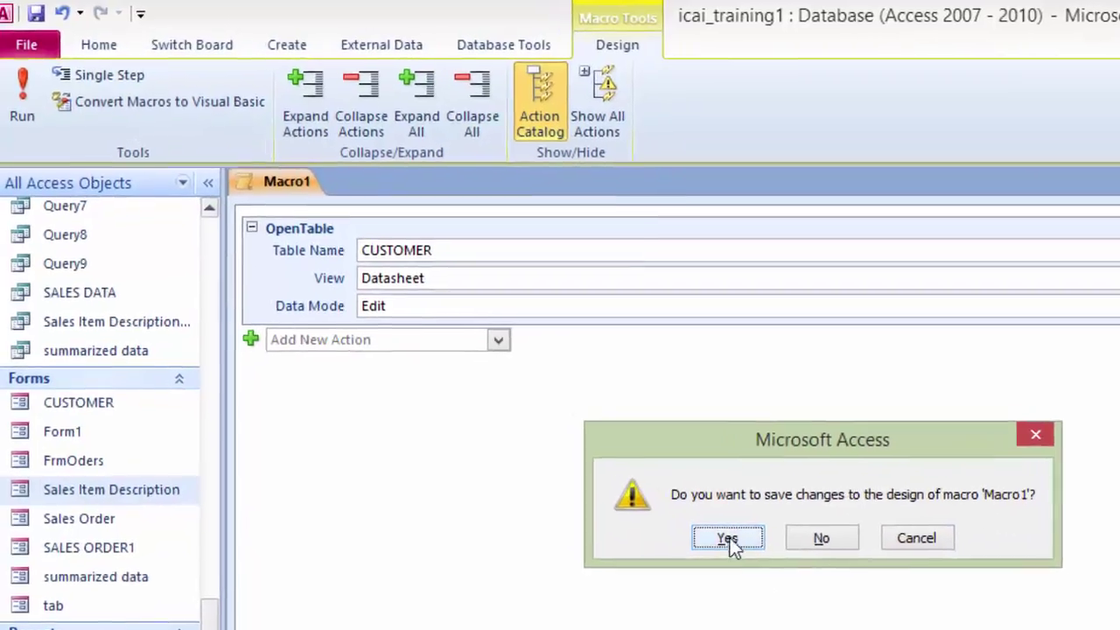
pyautogui.click(729, 538)
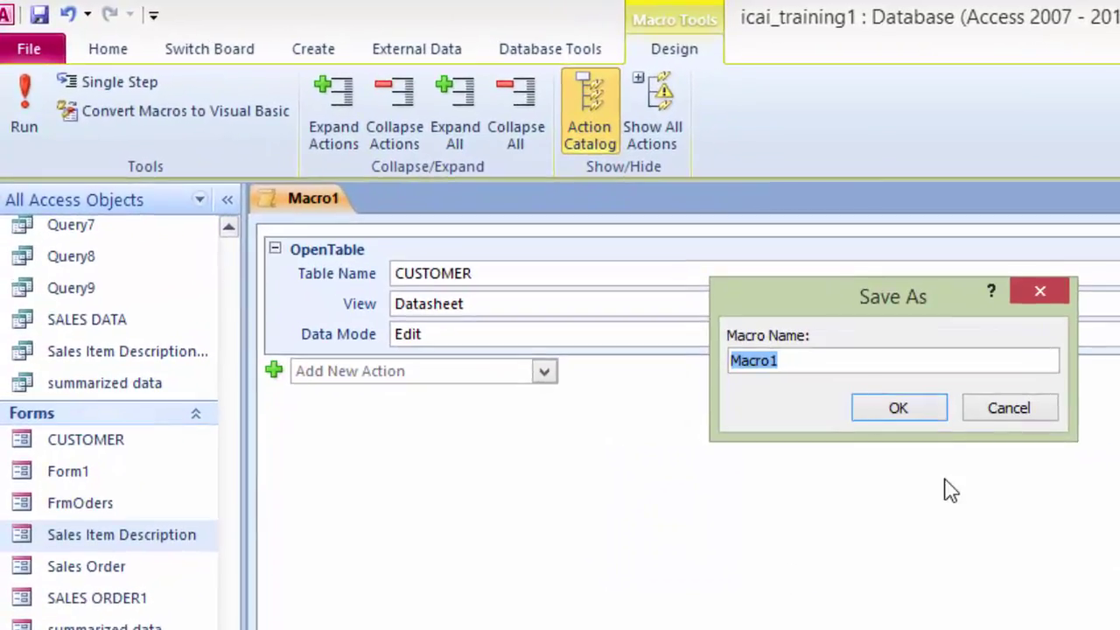
pyautogui.write('Custo')
pyautogui.write('mer Table')
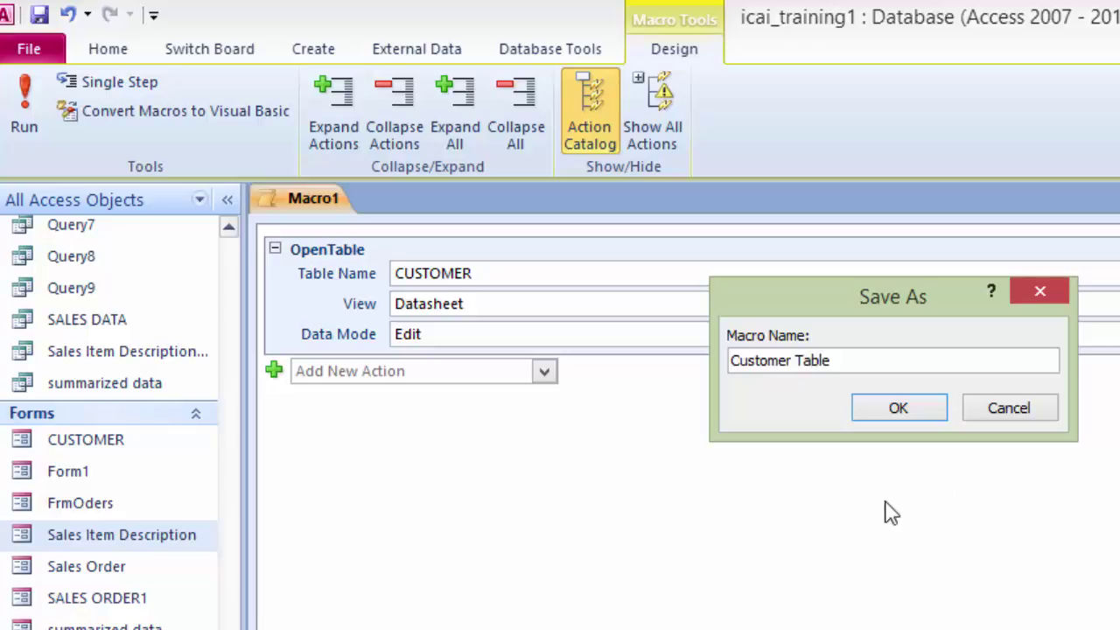
pyautogui.click(894, 407)
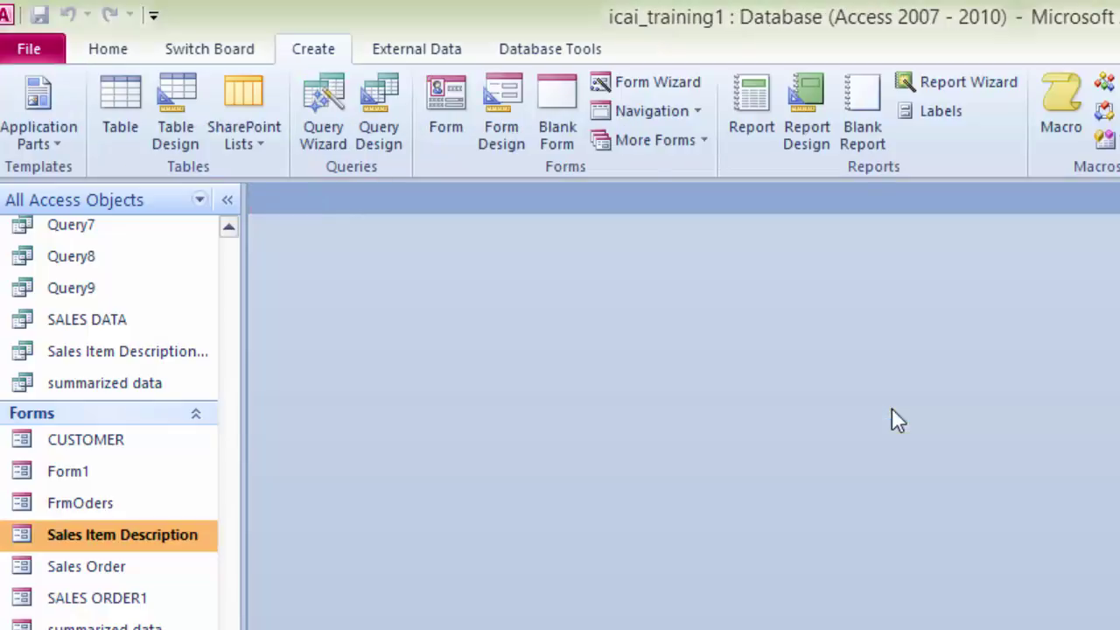
# Step: Create a new macro with an OpenTable action for the Sales Order table
pyautogui.click(1058, 107)
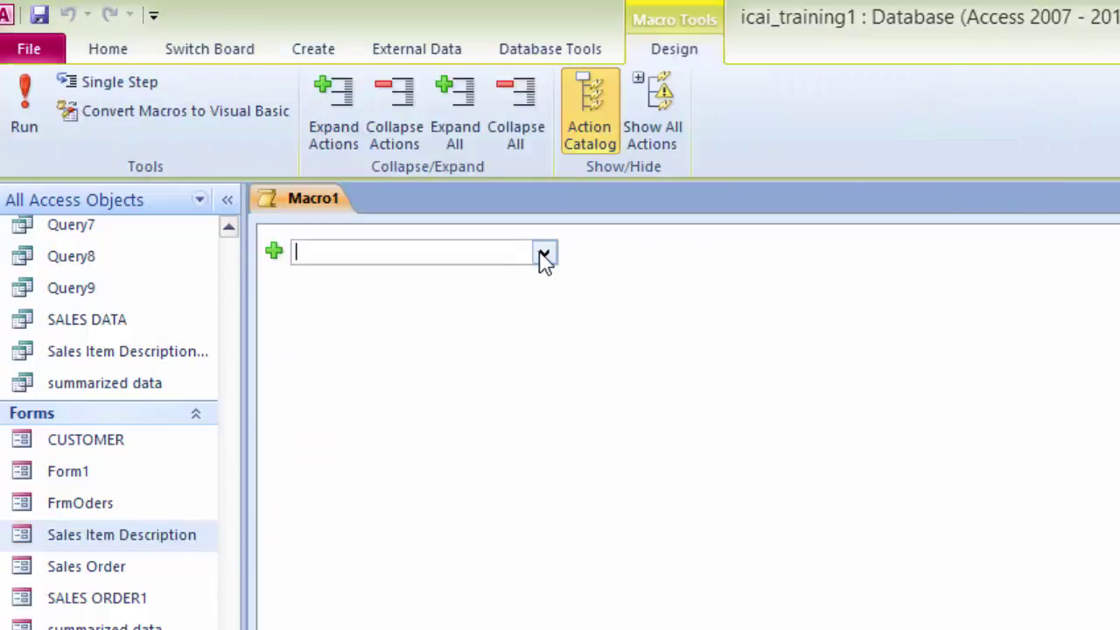
pyautogui.click(543, 253)
pyautogui.write('OnError')
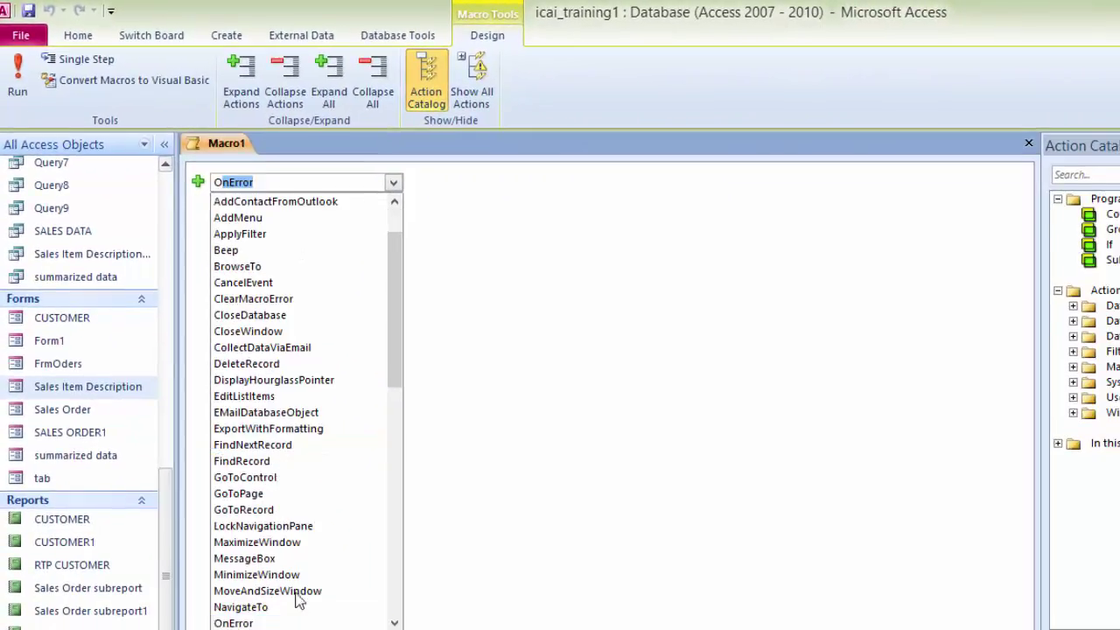
pyautogui.moveTo(395, 623); pyautogui.dragTo(395, 623)
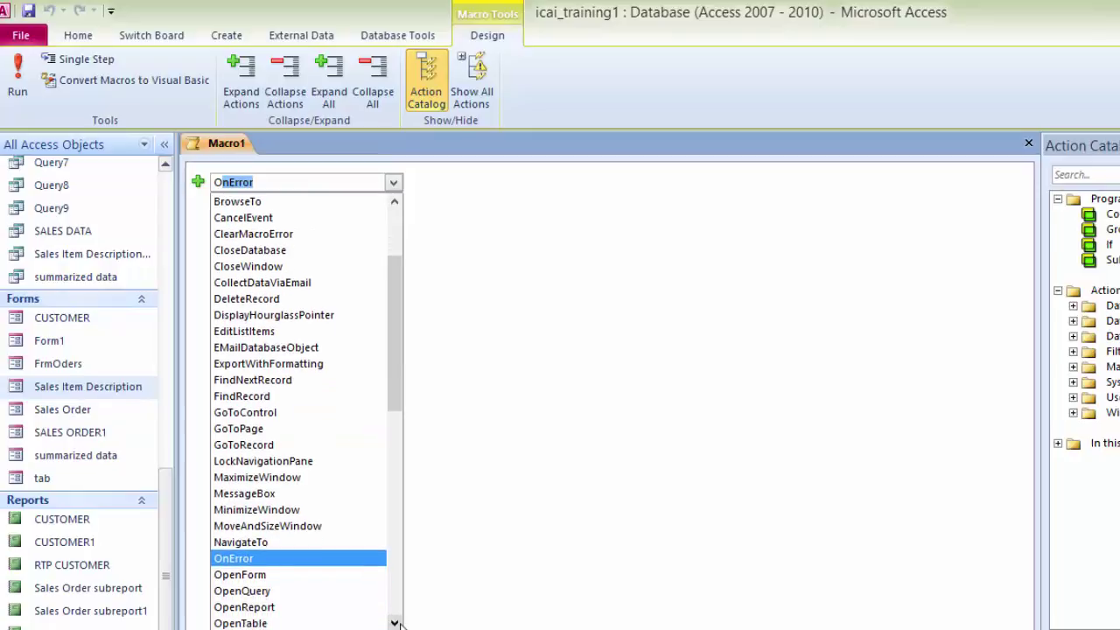
pyautogui.click(289, 623)
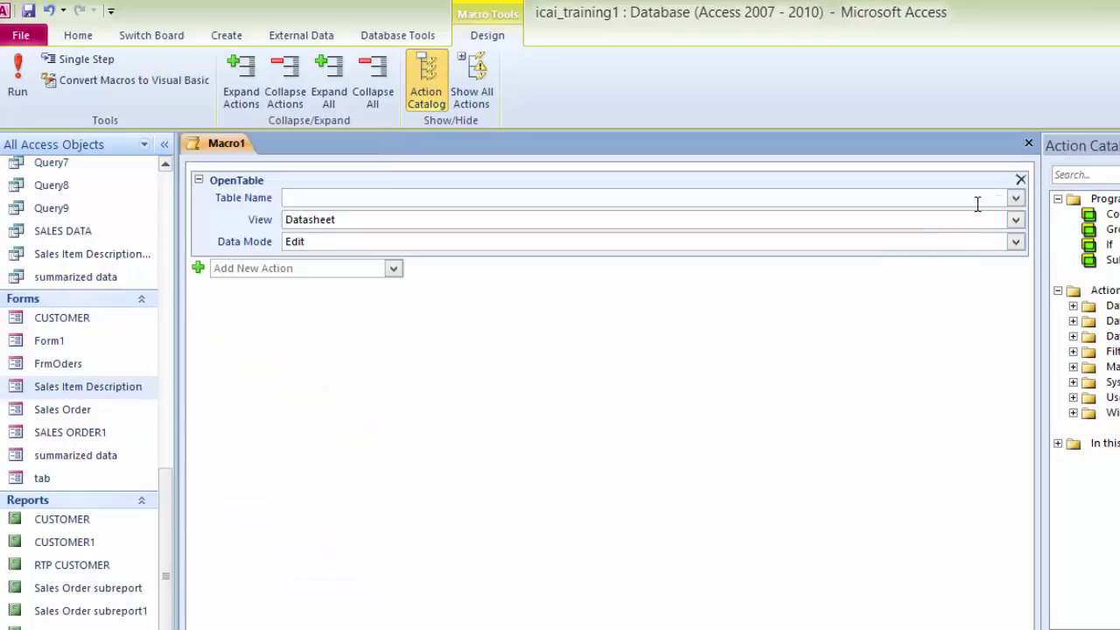
pyautogui.click(1014, 201)
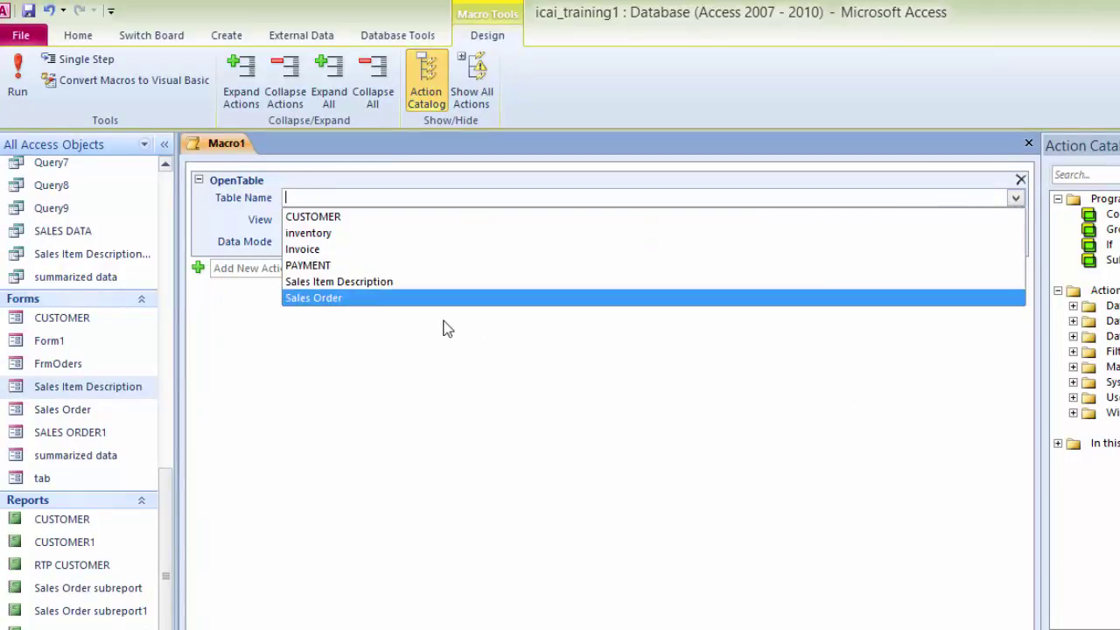
pyautogui.click(402, 306)
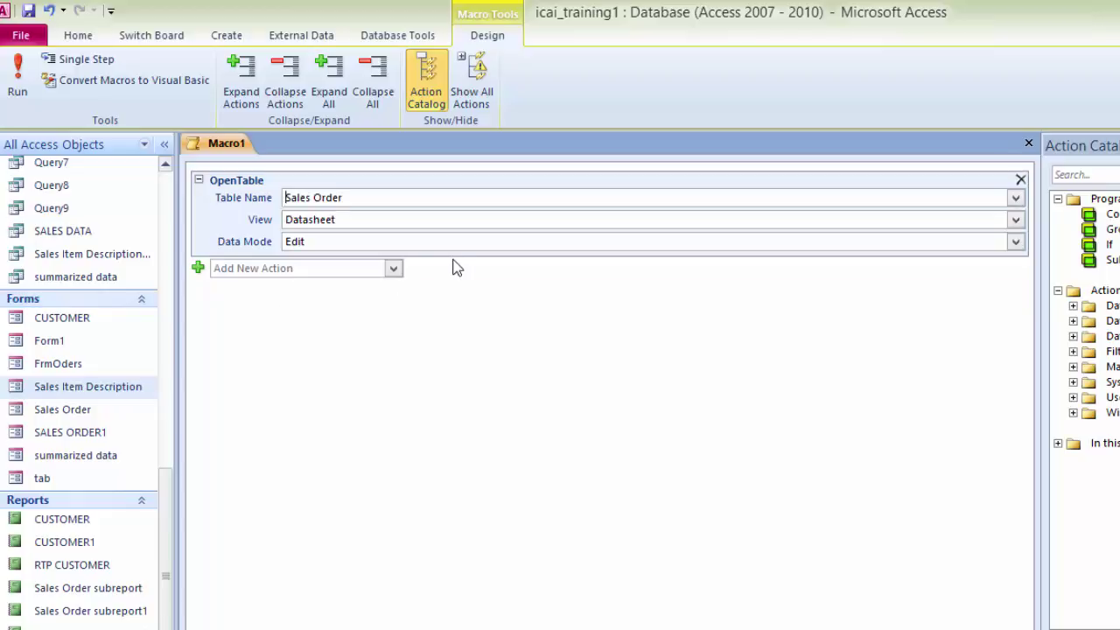
# Step: Close the macro and save it as Sales Order Table
pyautogui.hotkey('ctrl', 'w')
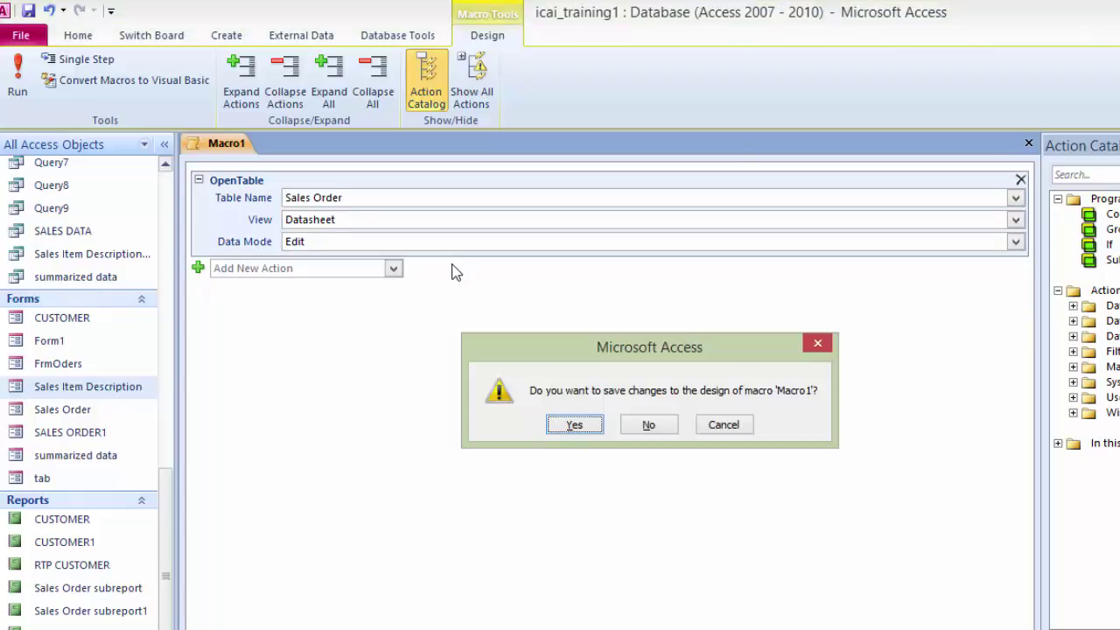
pyautogui.click(575, 426)
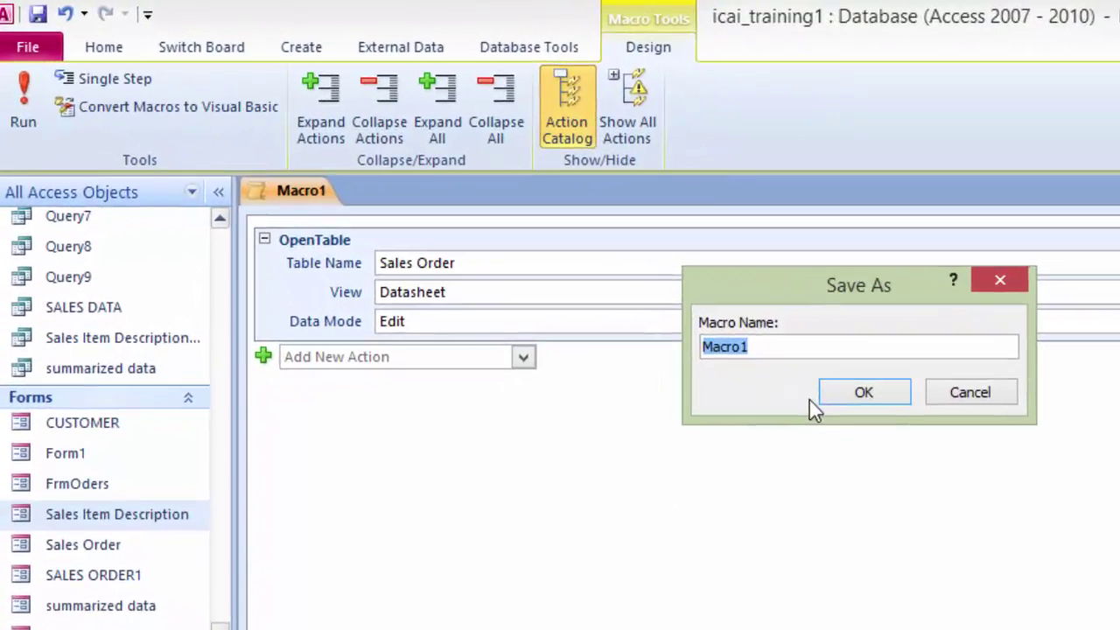
pyautogui.write('Sal,e')
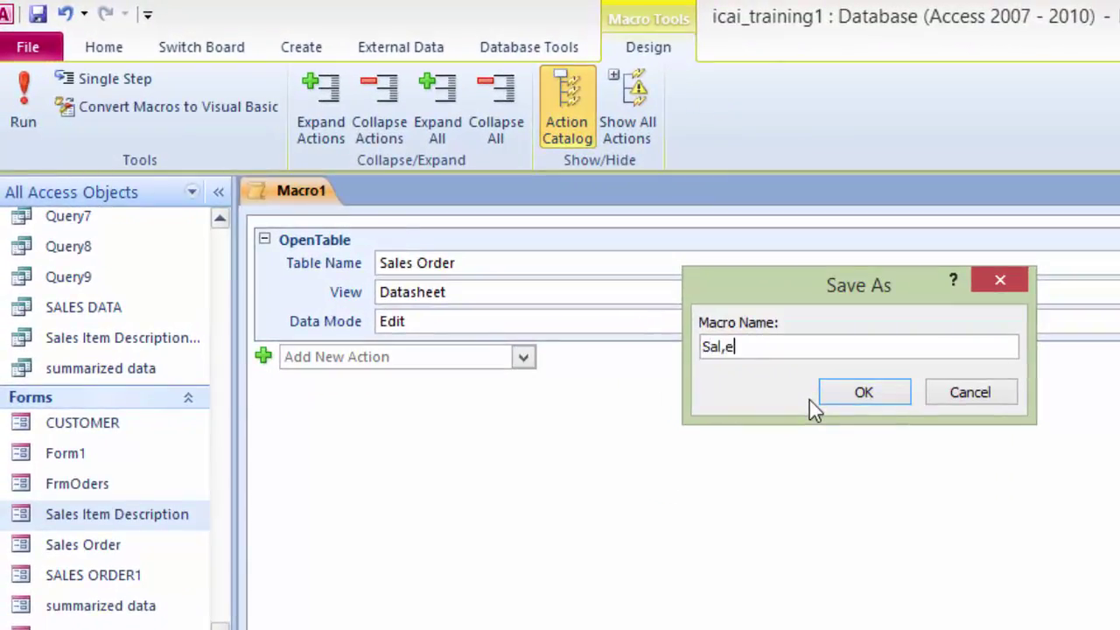
pyautogui.press('BackSpace')
pyautogui.press('BackSpace')
pyautogui.write('es Oer')
pyautogui.press('BackSpace')
pyautogui.press('BackSpace')
pyautogui.write('rder Table')
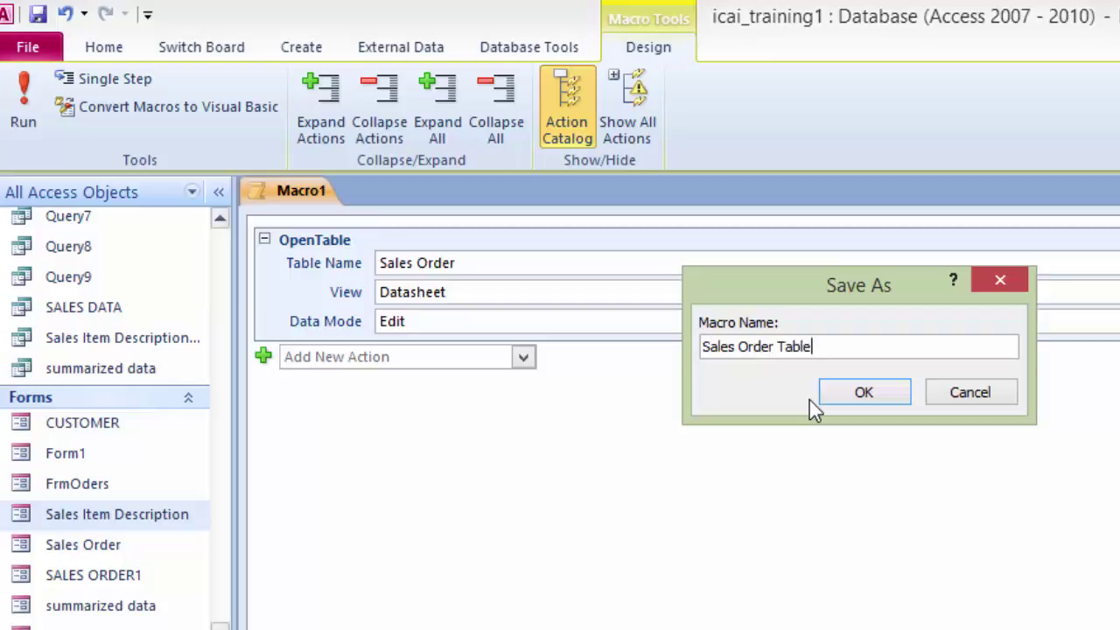
pyautogui.click(857, 398)
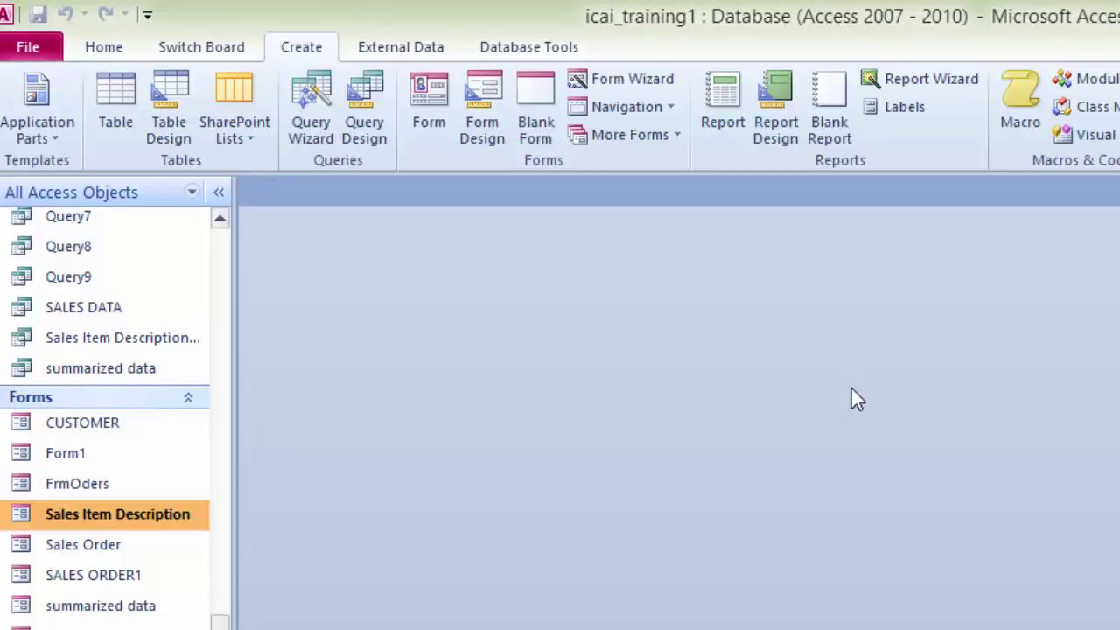
pyautogui.click(190, 51)
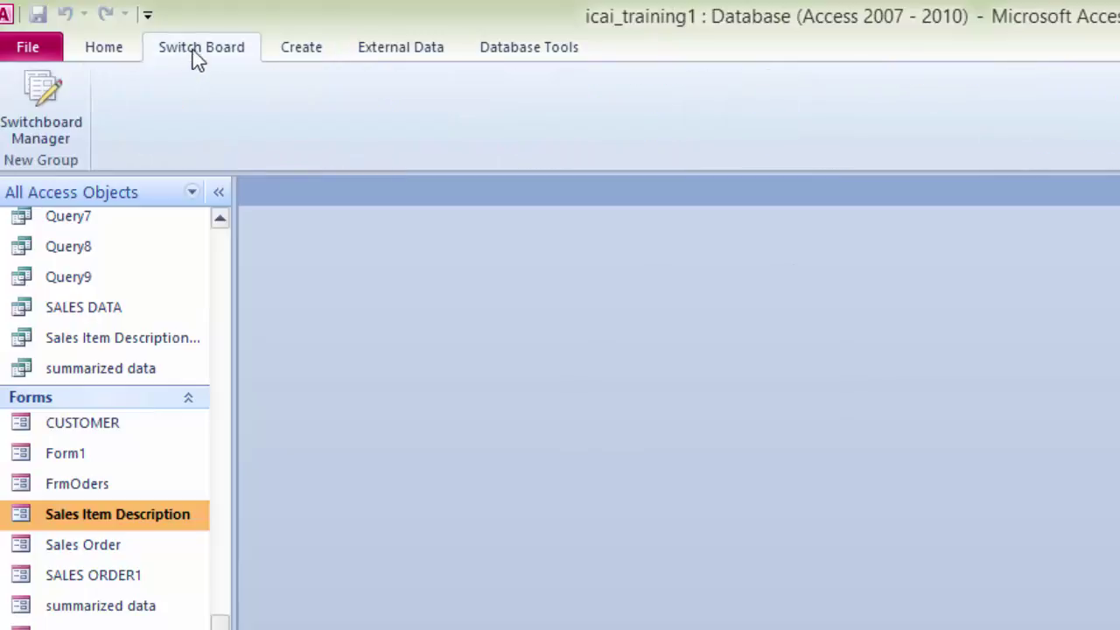
# Step: Create a switchboard, add a page named User Switch Board, and make it the default
pyautogui.click(44, 112)
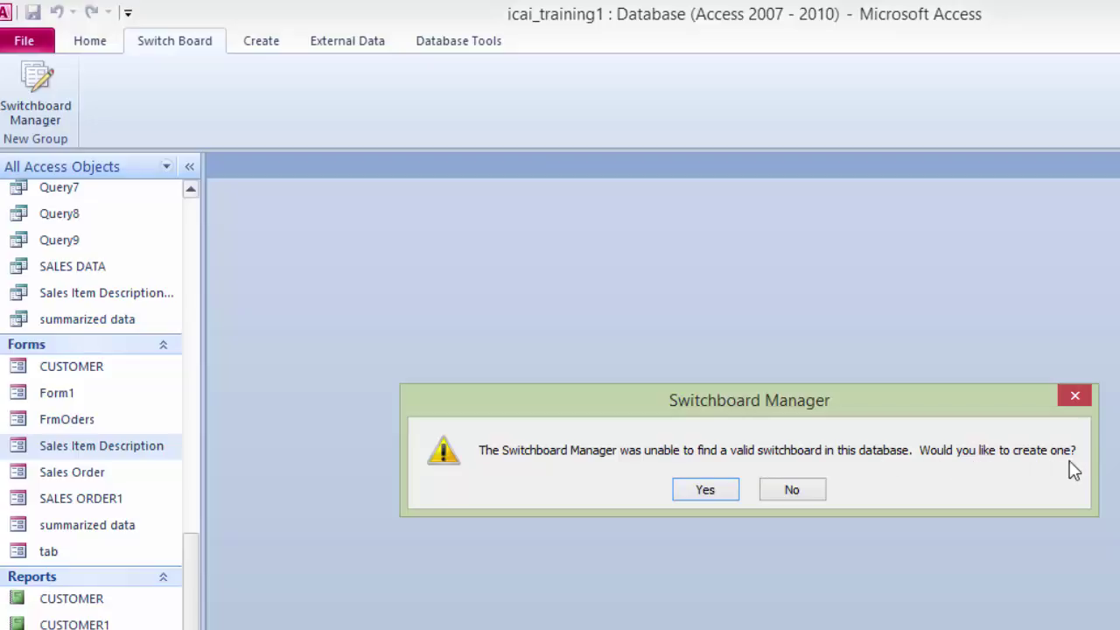
pyautogui.click(704, 490)
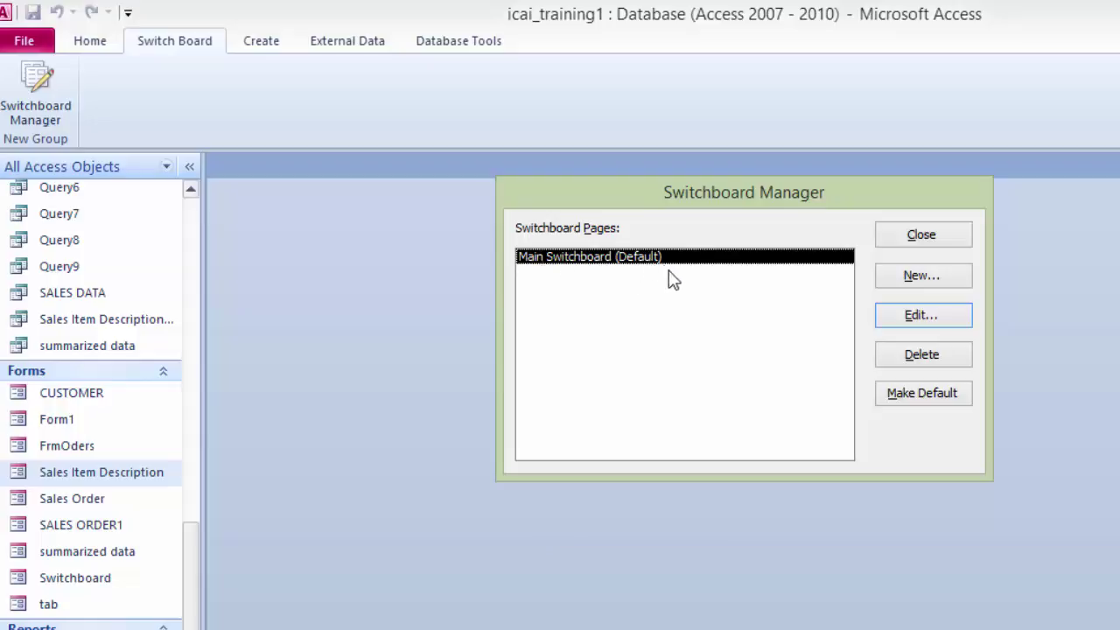
pyautogui.click(927, 286)
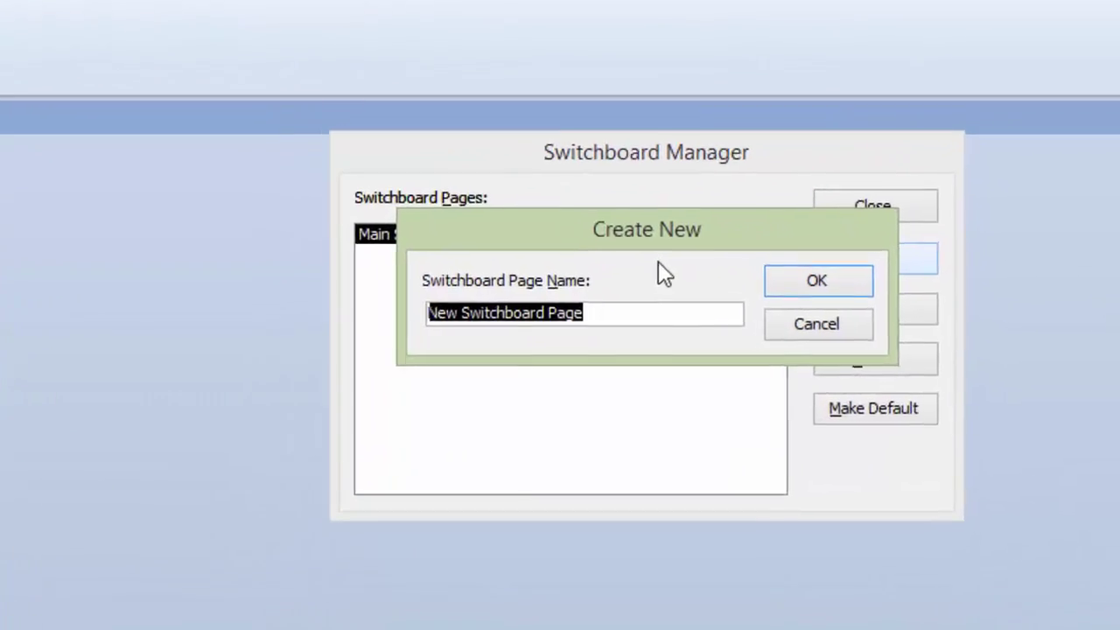
pyautogui.write('U')
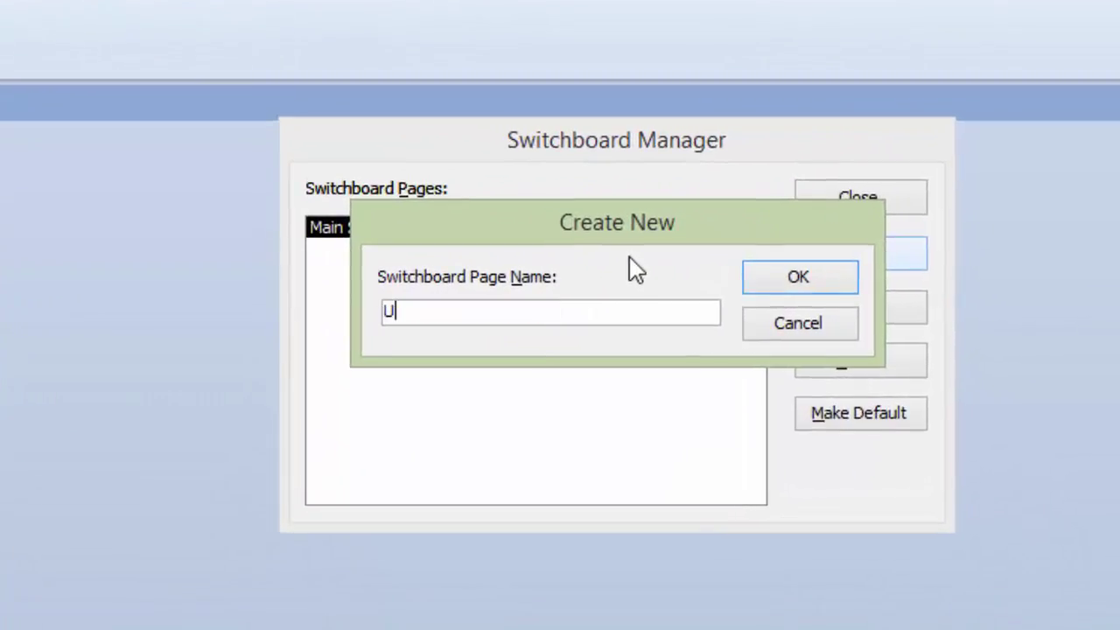
pyautogui.write('ser ')
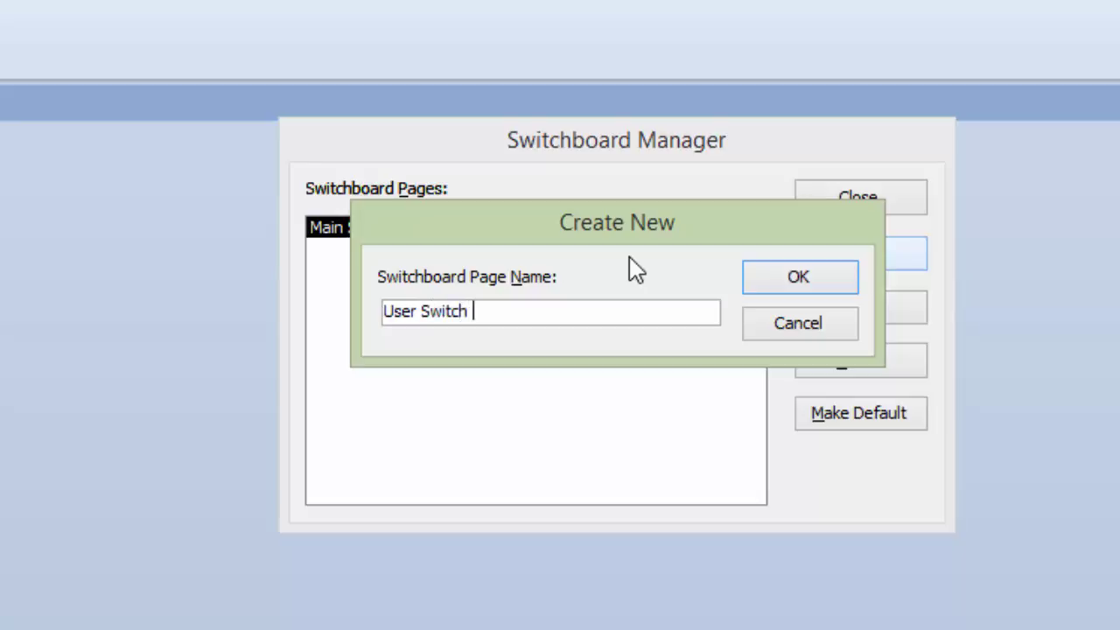
pyautogui.write('Switch Board')
pyautogui.click(784, 282)
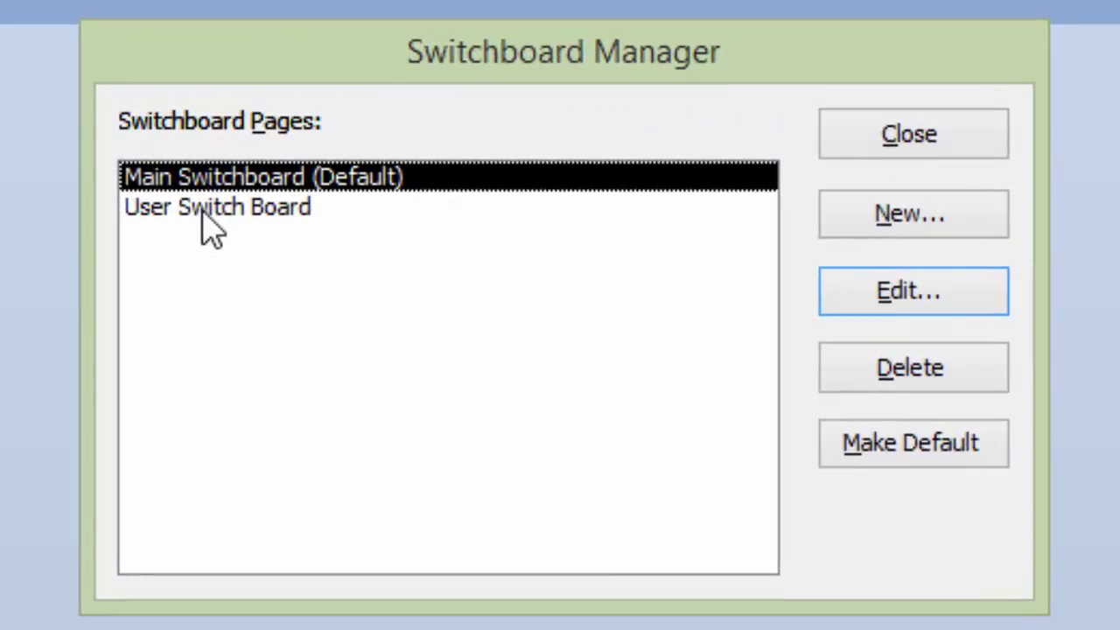
pyautogui.click(210, 210)
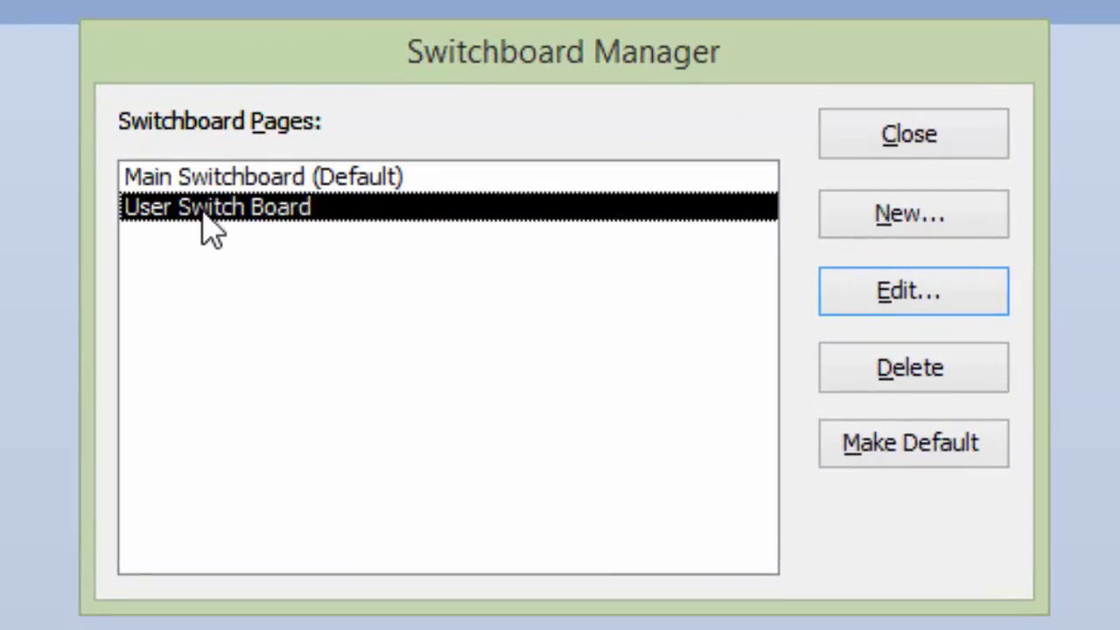
pyautogui.click(932, 463)
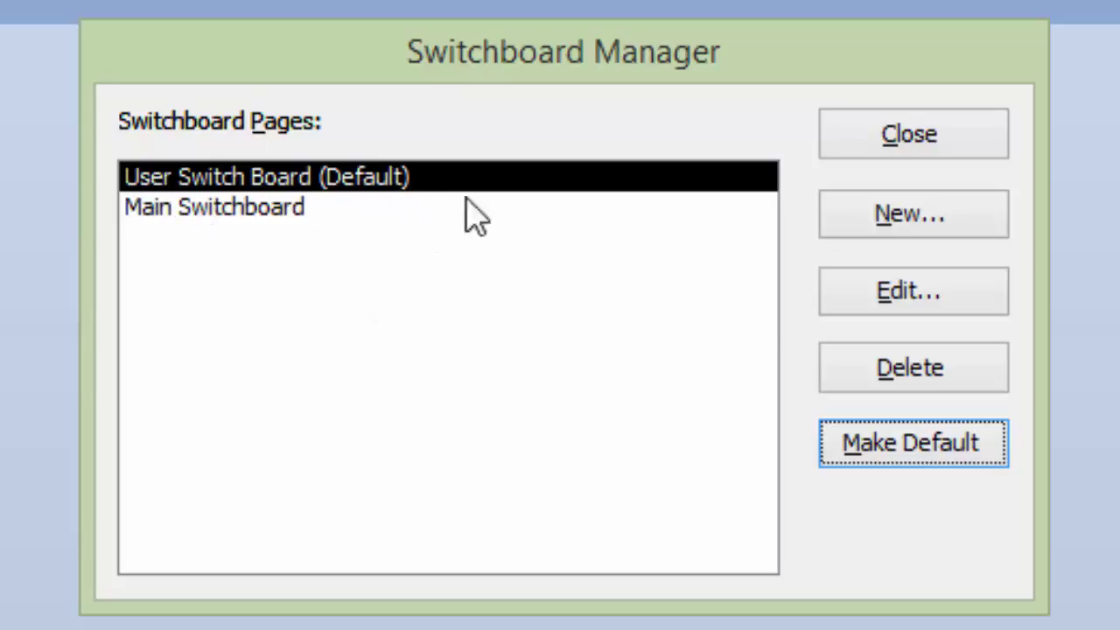
pyautogui.click(935, 296)
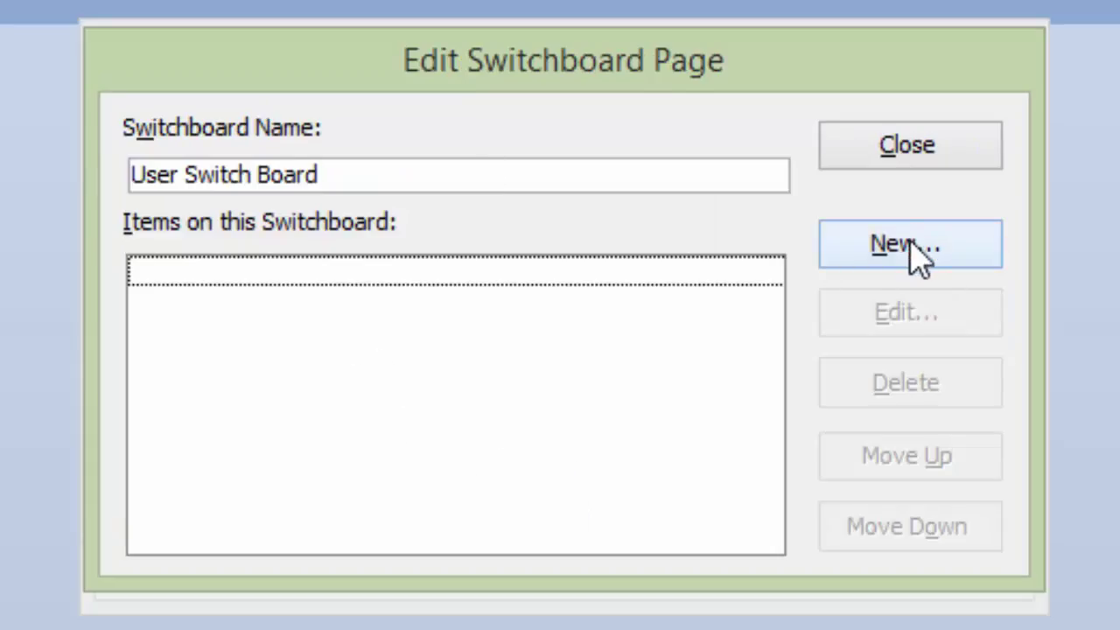
# Step: Add a Customer Table item that runs the Customer Table macro
pyautogui.click(917, 255)
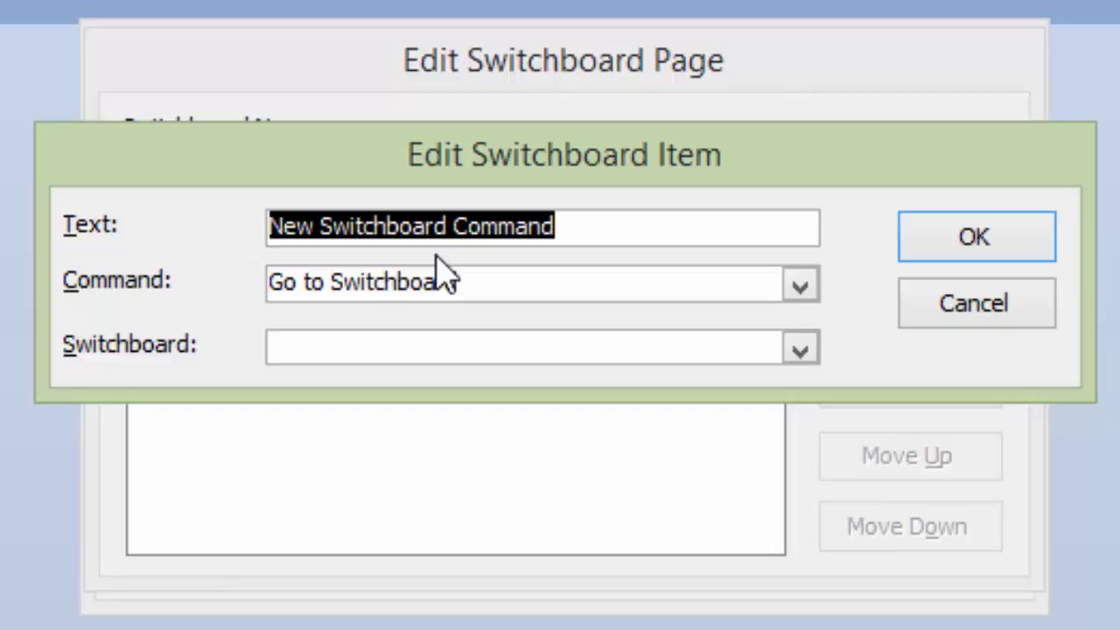
pyautogui.write('Customer ')
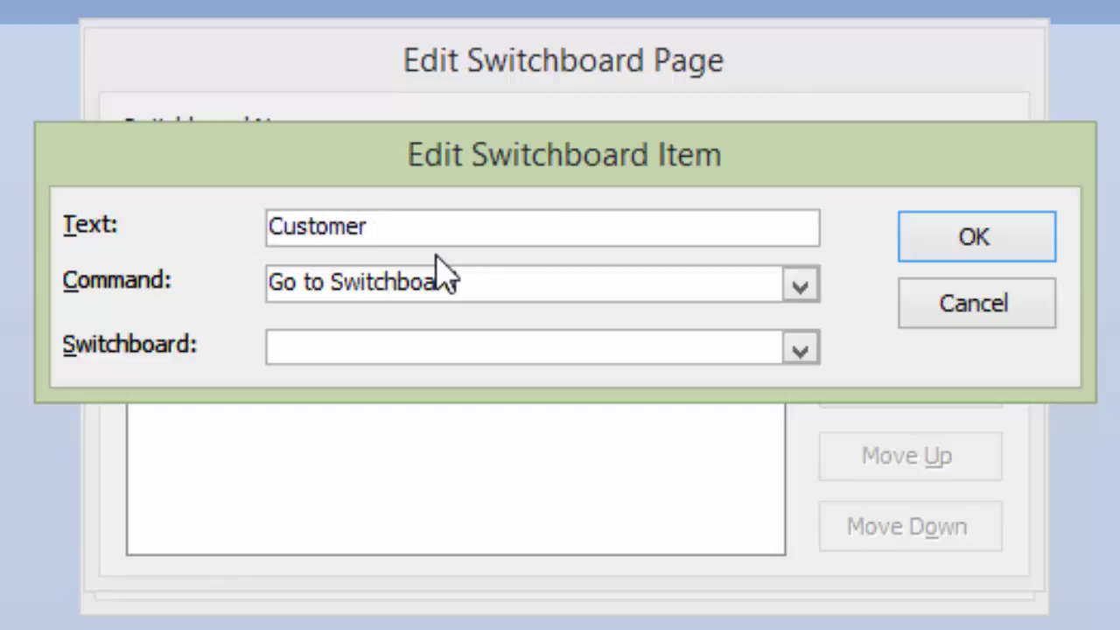
pyautogui.write('Table')
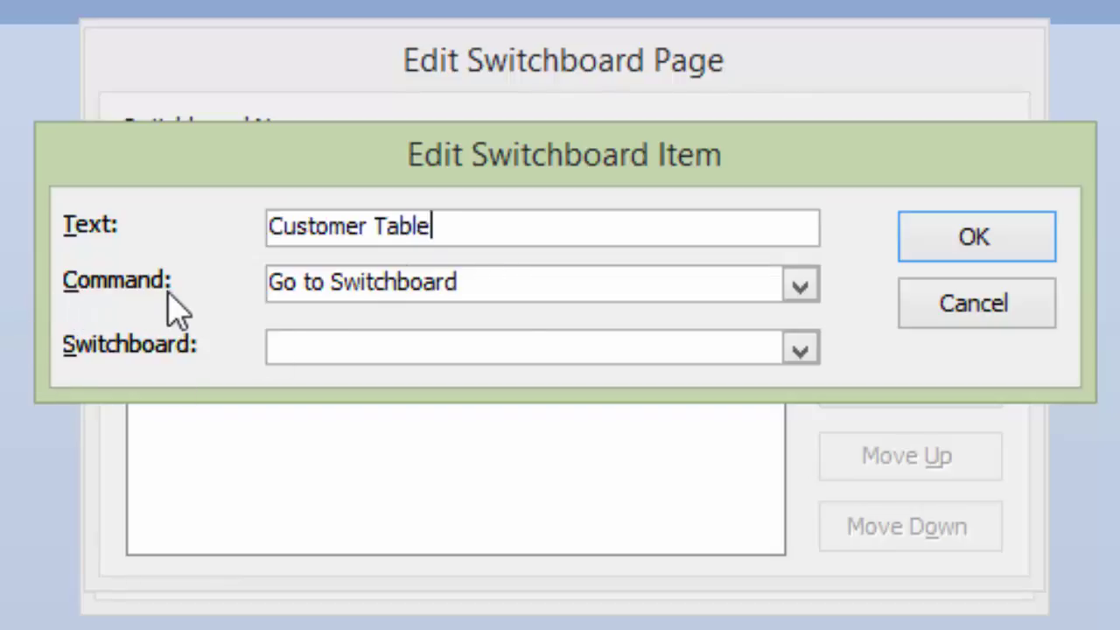
pyautogui.click(801, 287)
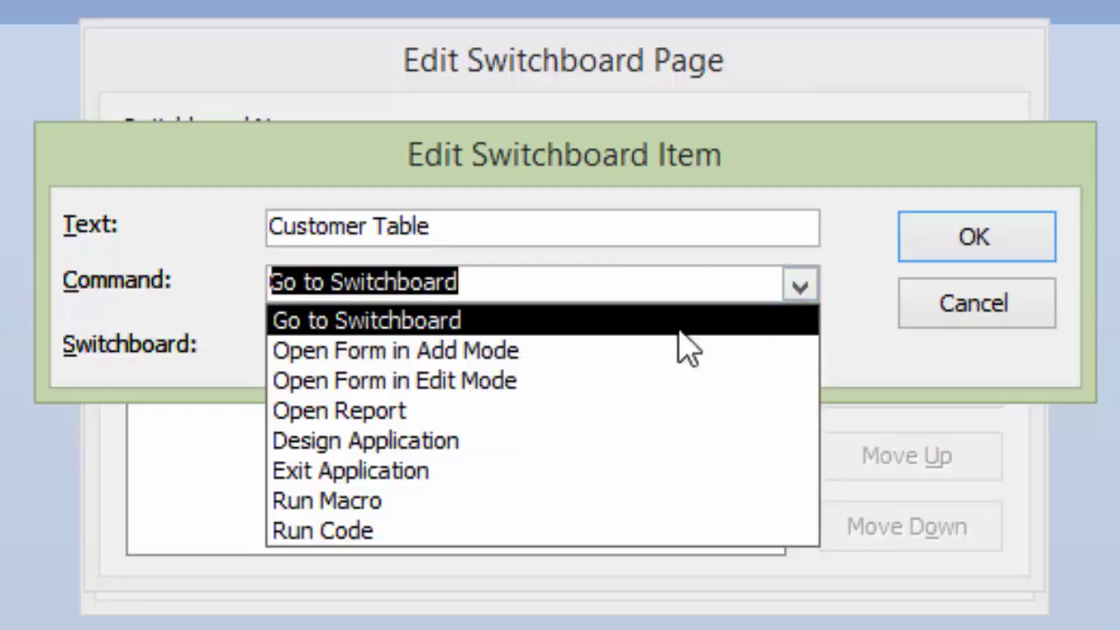
pyautogui.click(418, 503)
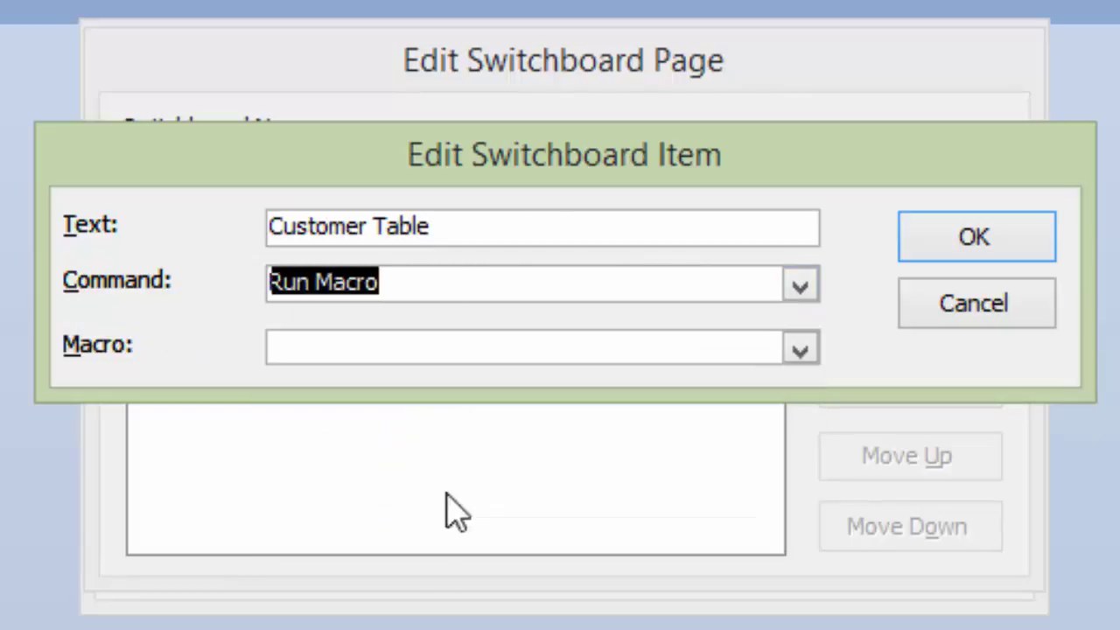
pyautogui.click(800, 352)
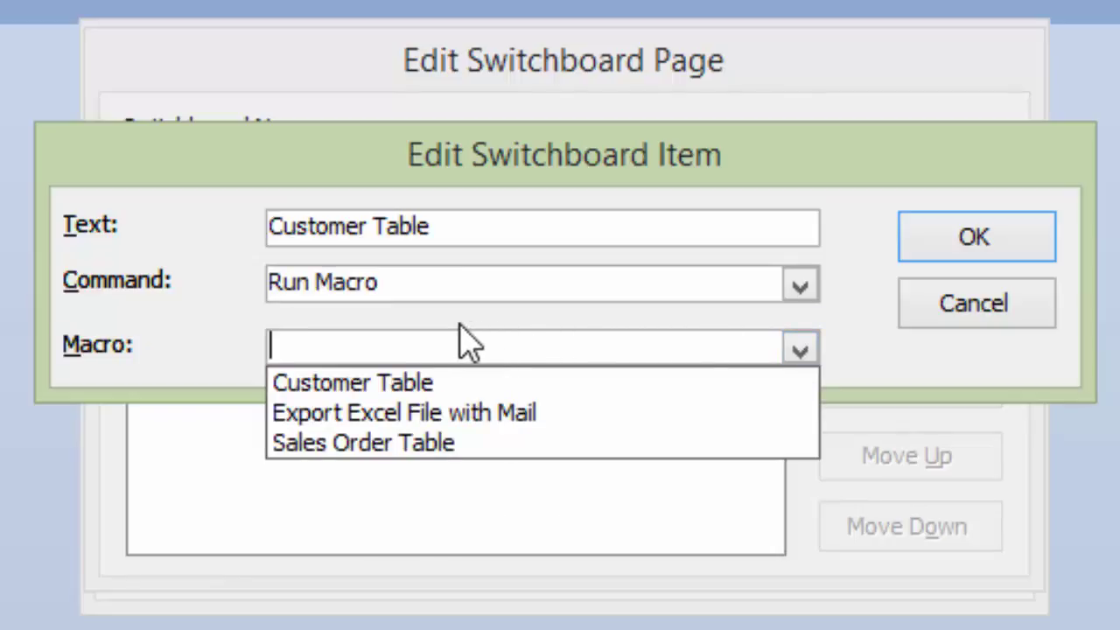
pyautogui.click(348, 385)
pyautogui.click(962, 254)
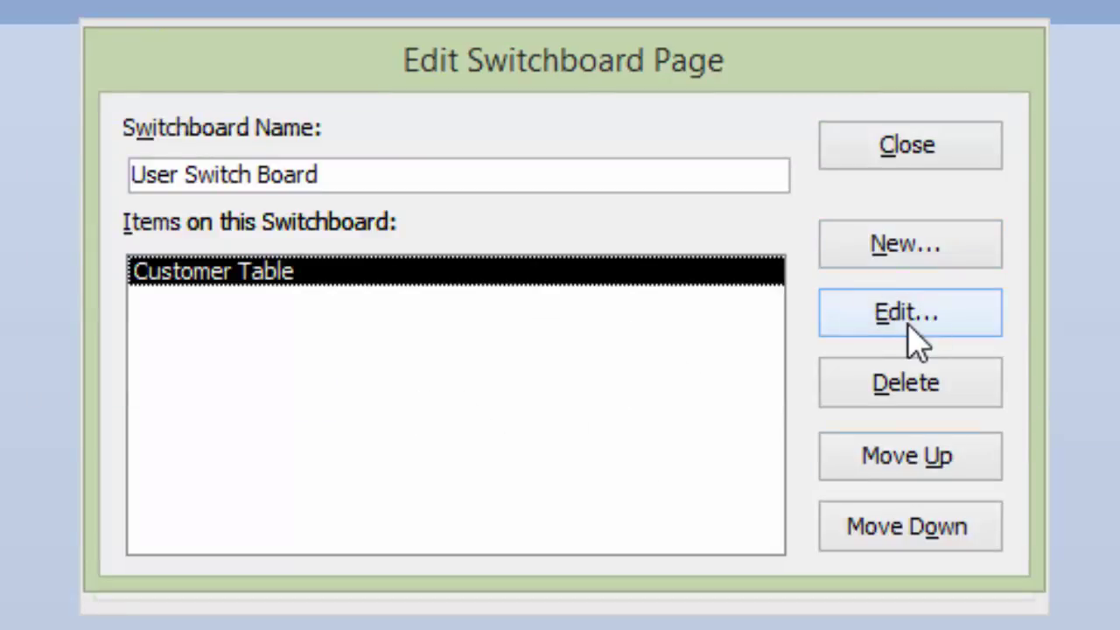
# Step: Add a Sales Order Table item running the Sales Order Table macro, then close the page editor
pyautogui.click(918, 249)
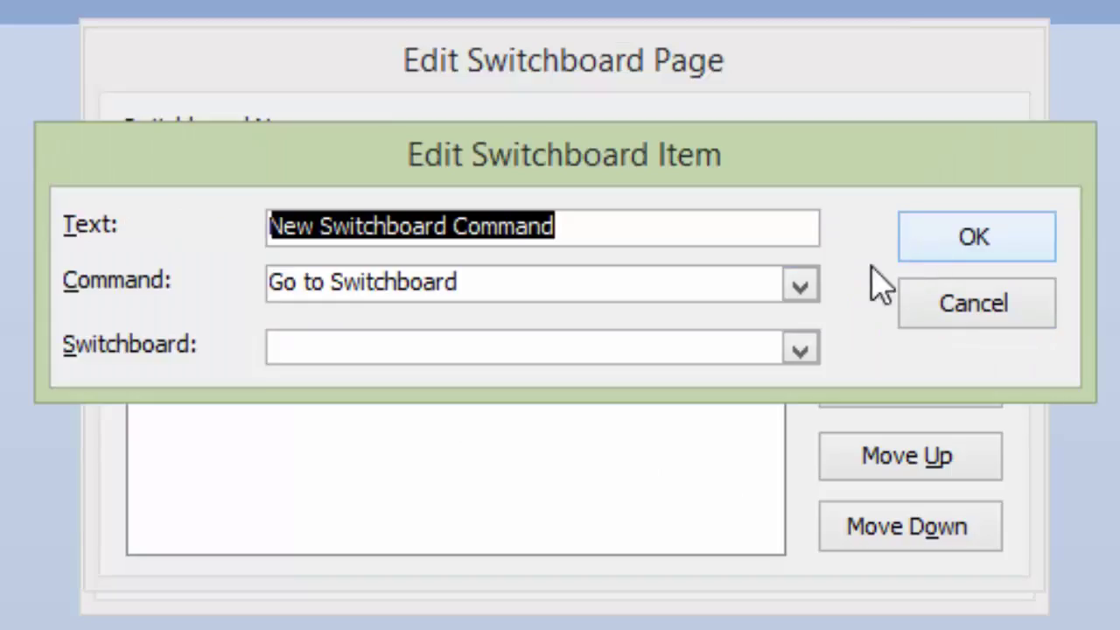
pyautogui.write('Sal')
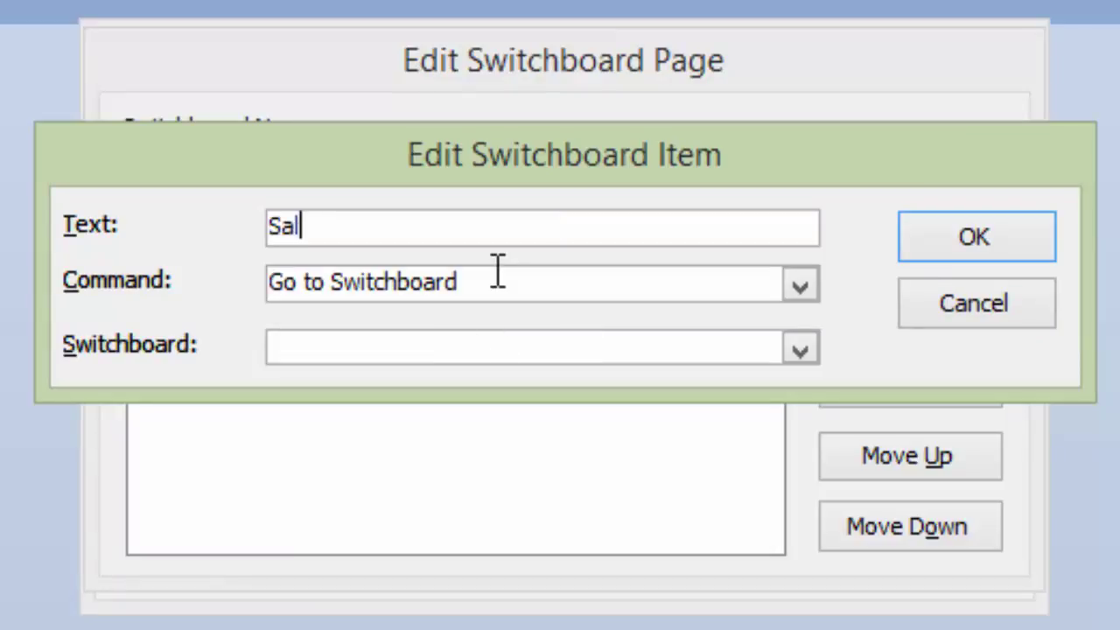
pyautogui.write('es Ord')
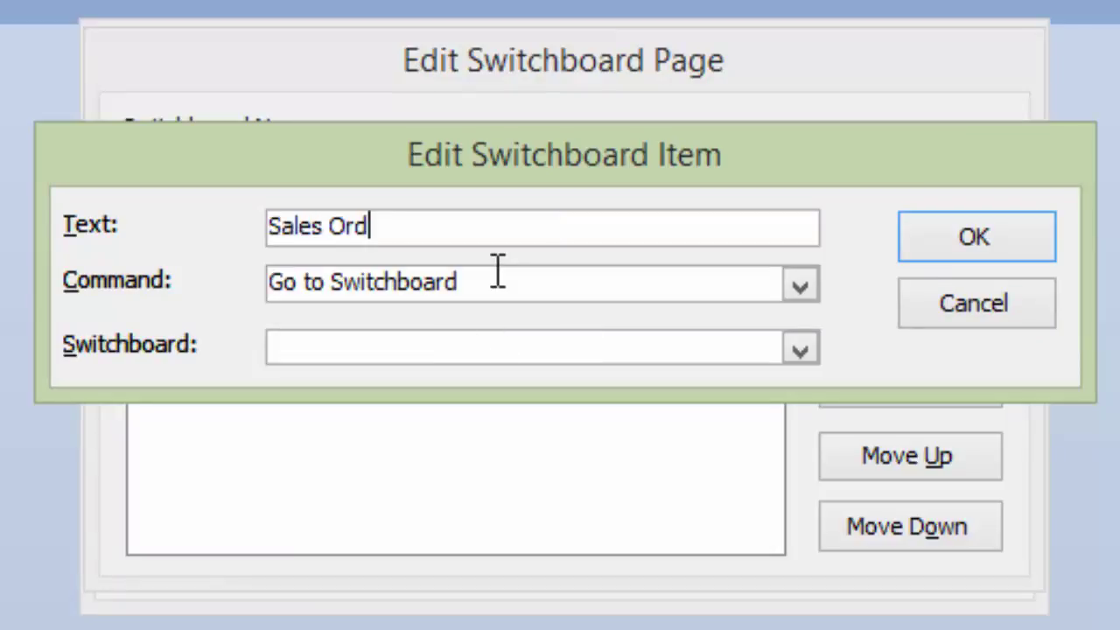
pyautogui.write('er Table')
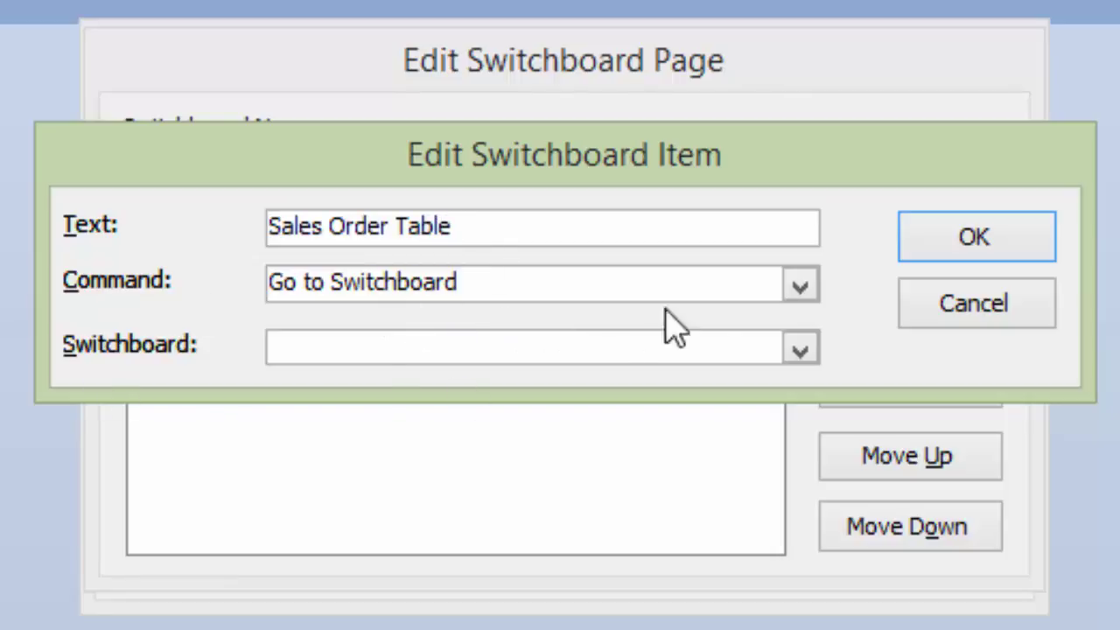
pyautogui.click(804, 288)
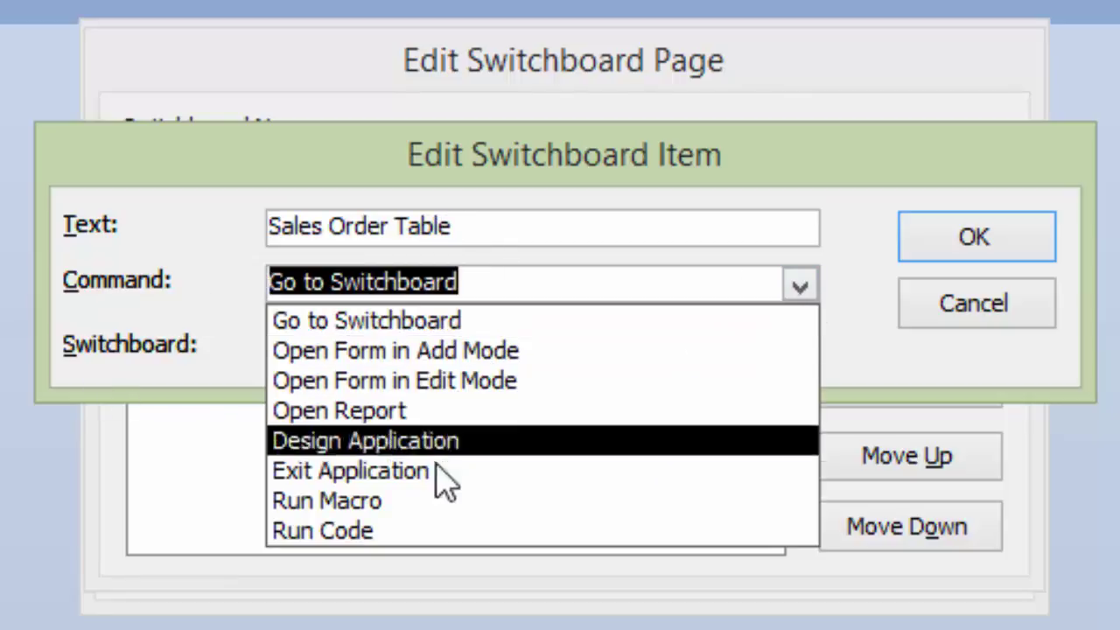
pyautogui.click(416, 508)
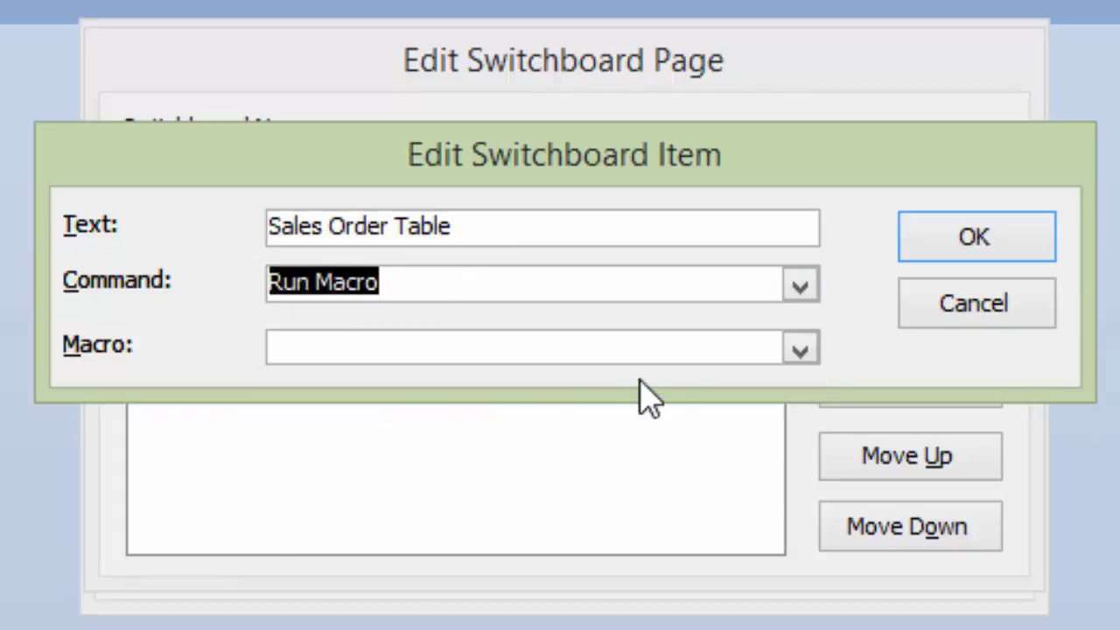
pyautogui.click(799, 352)
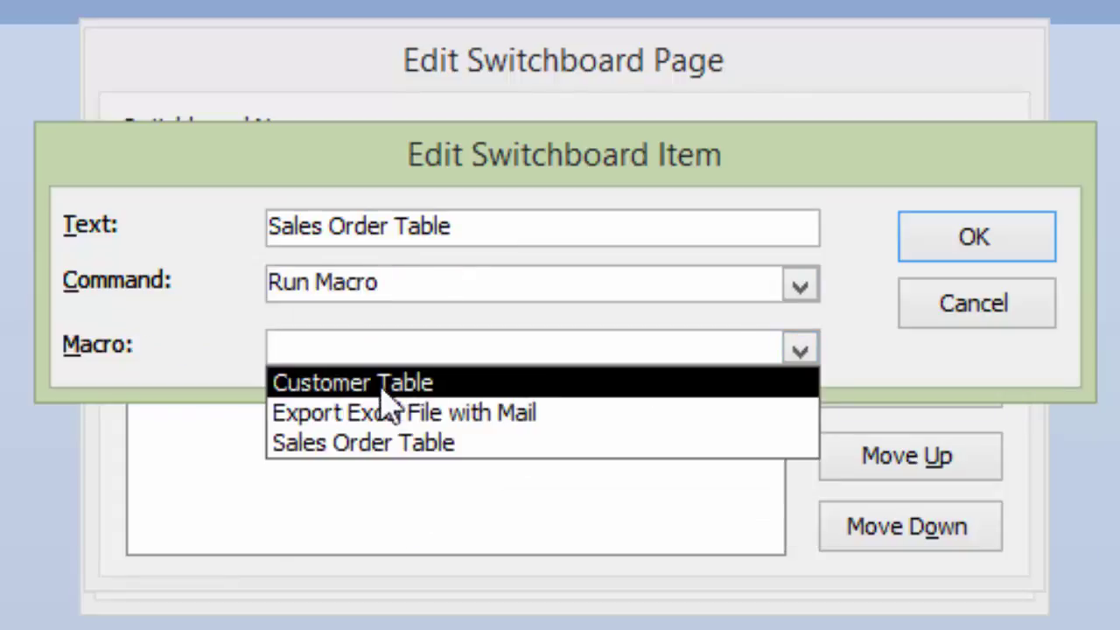
pyautogui.click(370, 443)
pyautogui.click(973, 240)
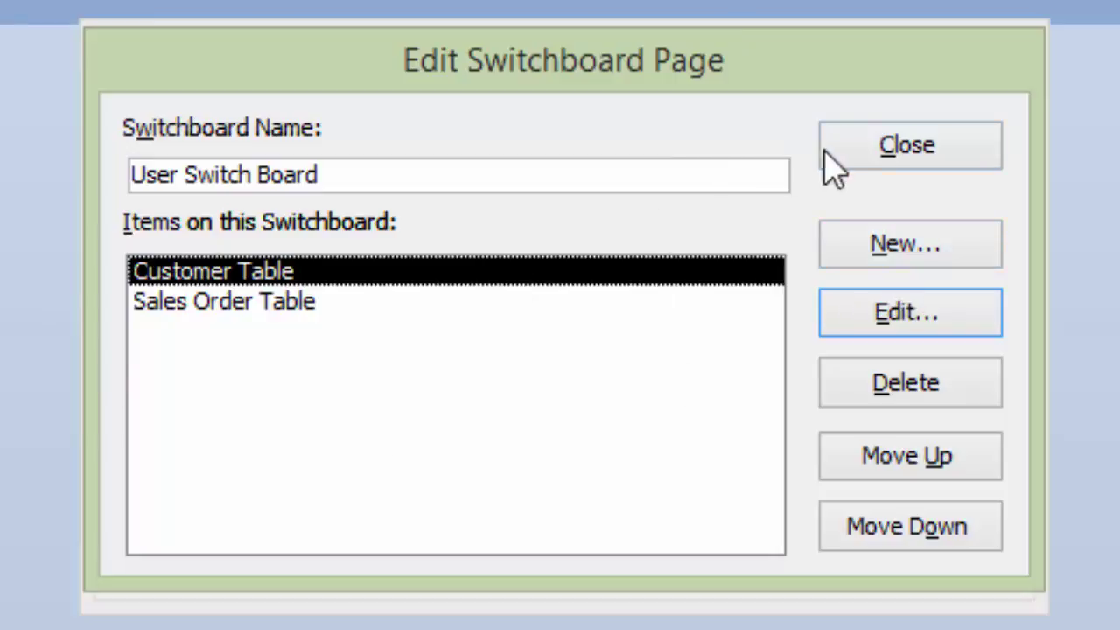
pyautogui.click(885, 147)
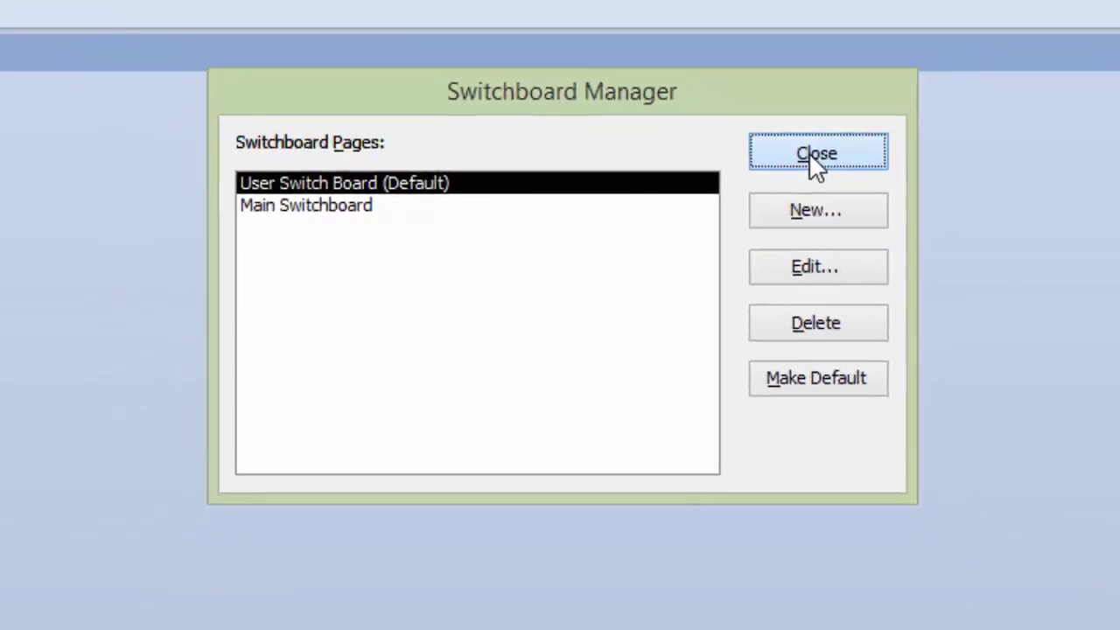
# Step: Close Switchboard Manager and open the Switchboard form from the navigation pane
pyautogui.click(905, 142)
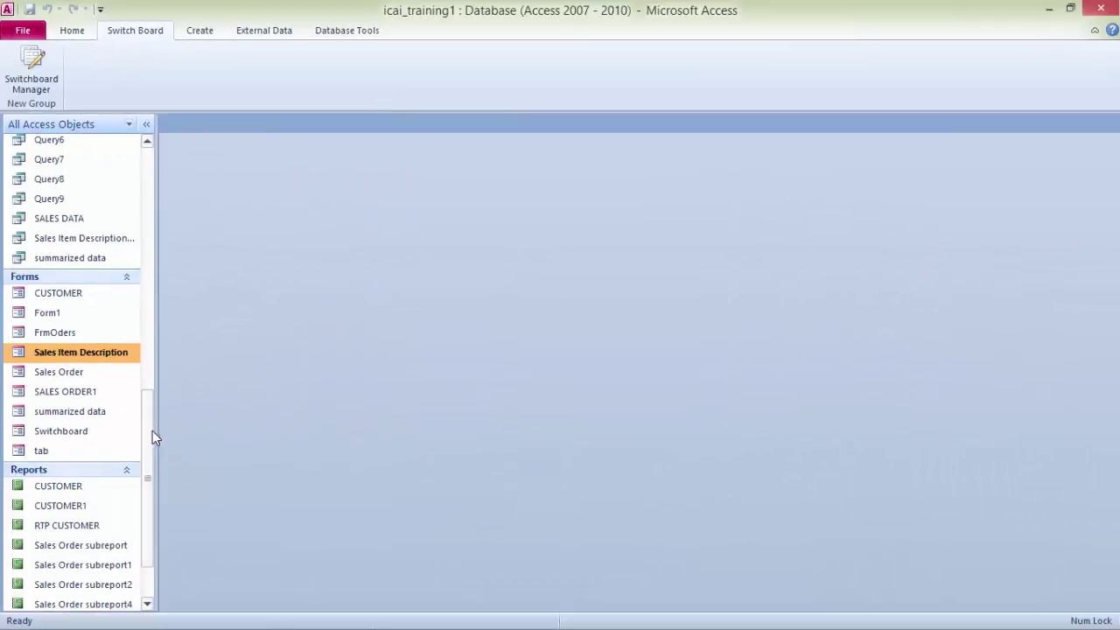
pyautogui.moveTo(151, 430); pyautogui.dragTo(153, 105)
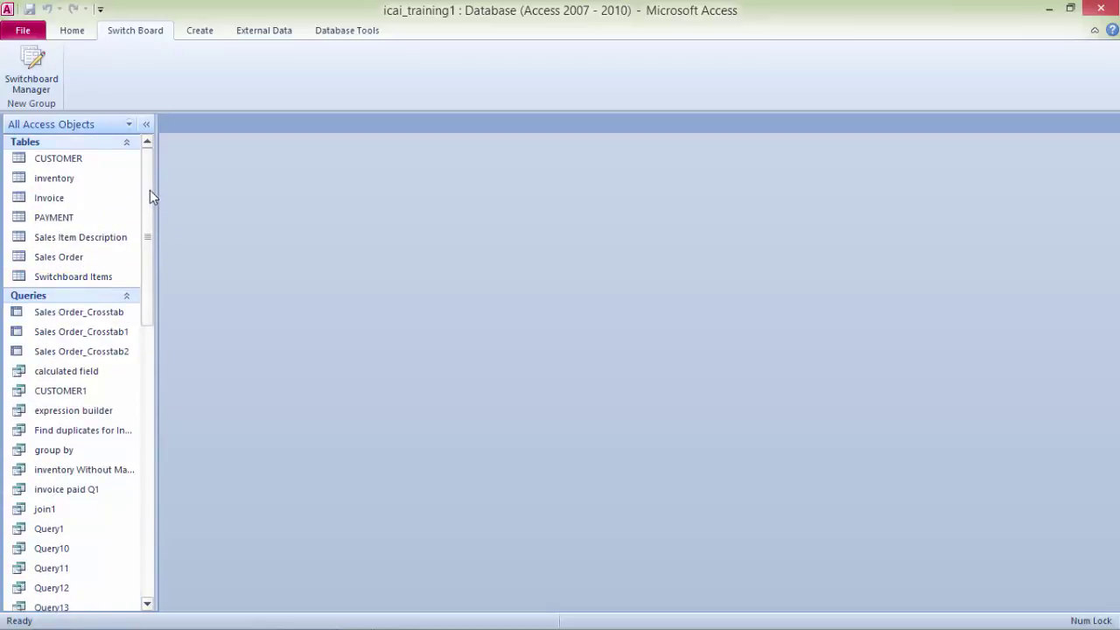
pyautogui.moveTo(149, 199); pyautogui.dragTo(136, 459)
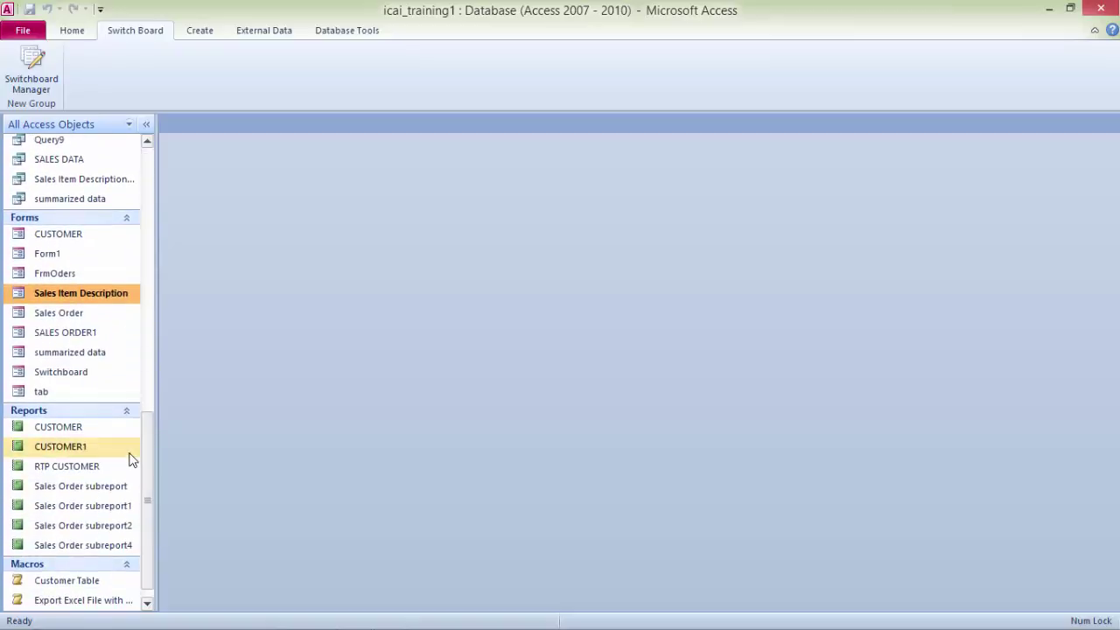
pyautogui.doubleClick(73, 376)
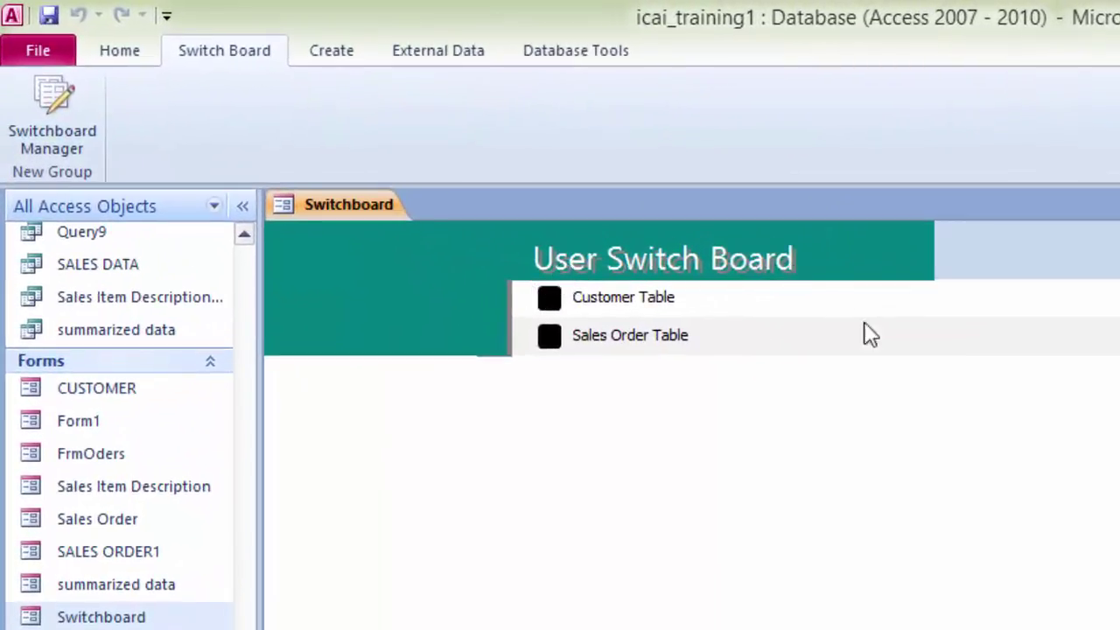
# Step: Test the Customer Table and Sales Order Table buttons, returning to the Switchboard each time
pyautogui.click(552, 301)
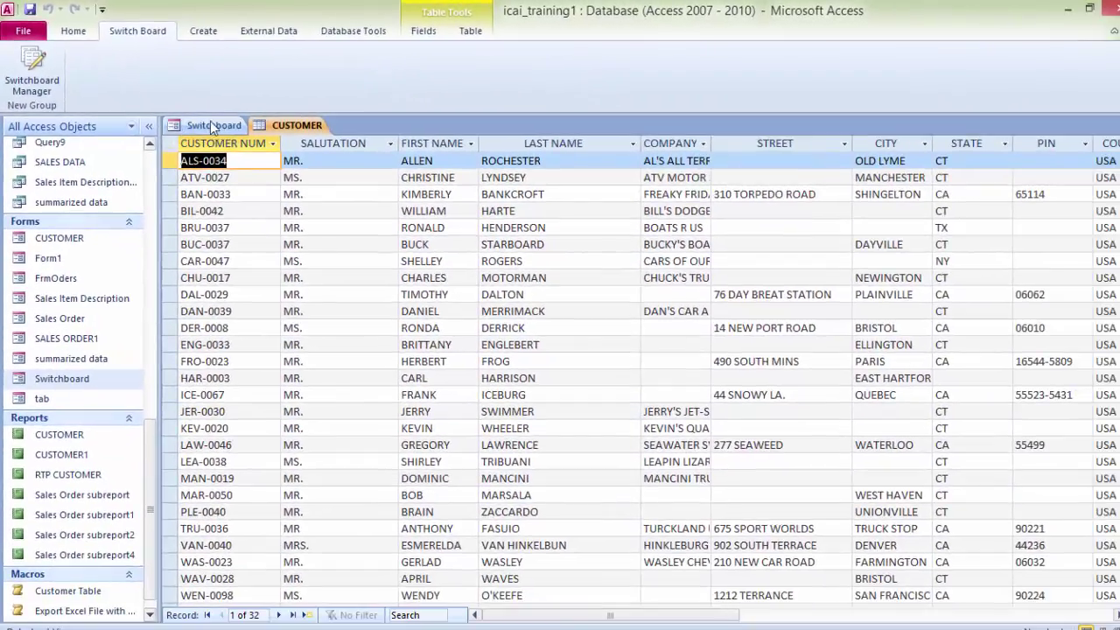
pyautogui.click(211, 125)
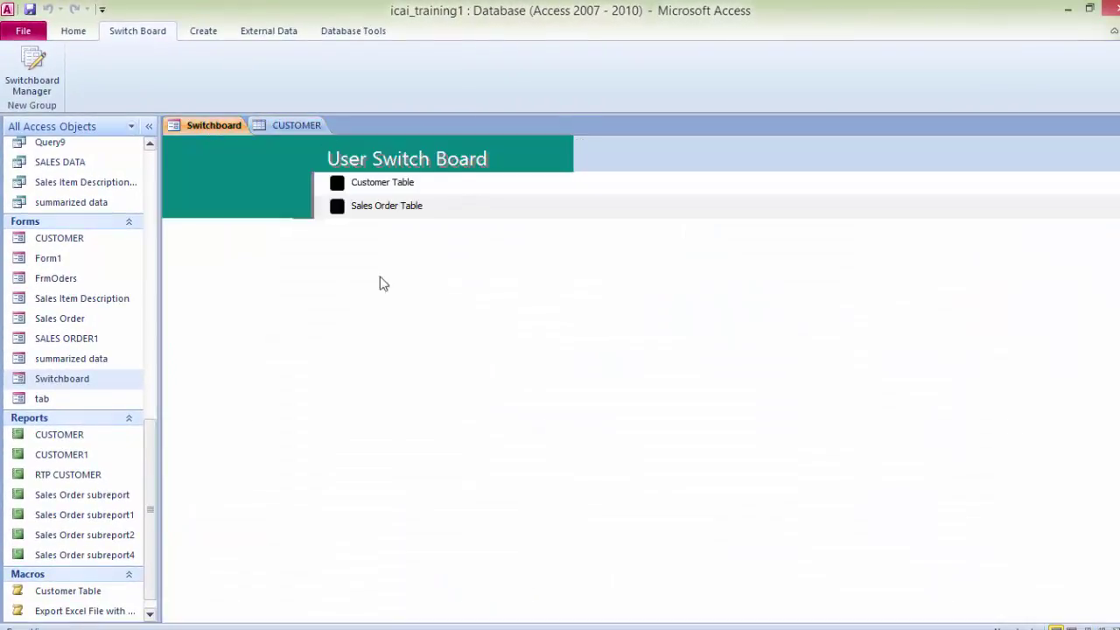
pyautogui.click(337, 207)
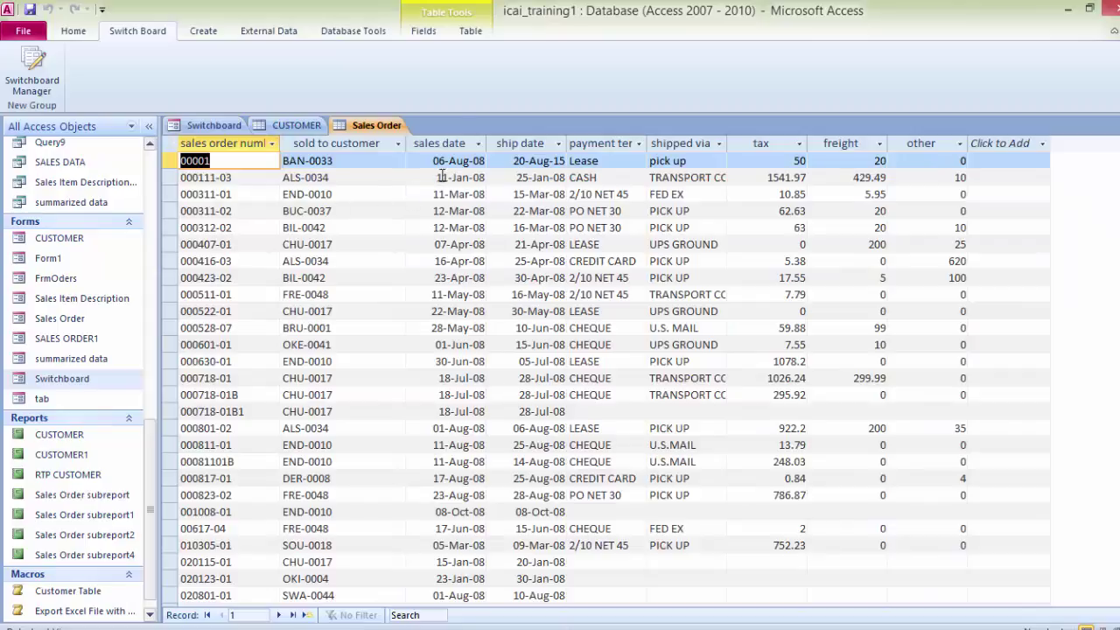
pyautogui.click(215, 127)
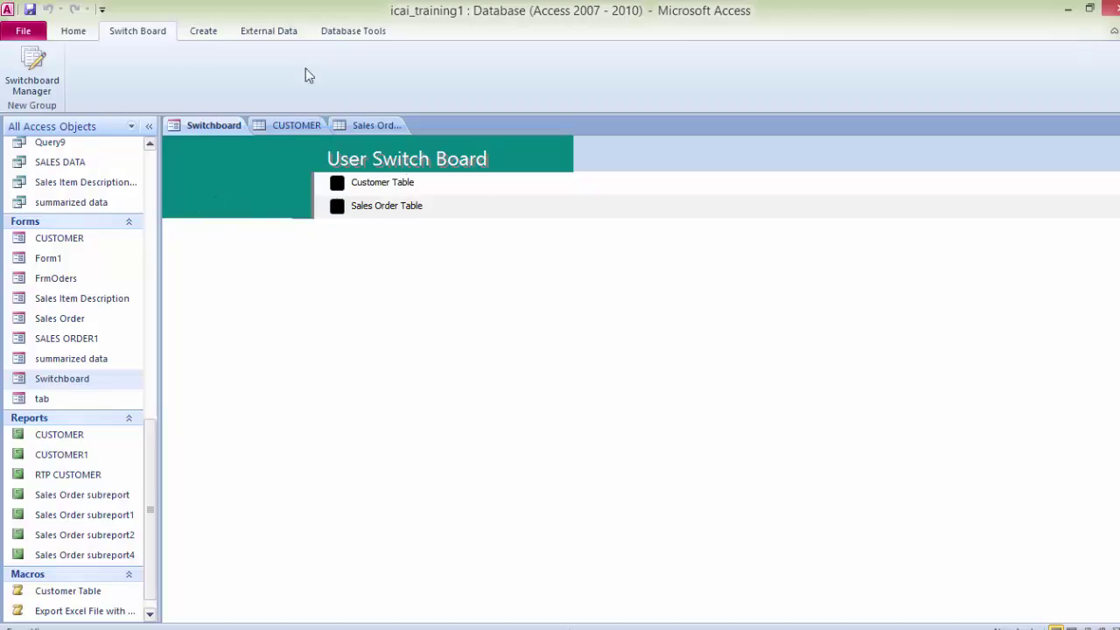
# Step: Add a Customer Form item to User Switch Board using Open Form in Edit Mode with CUSTOMER
pyautogui.click(30, 79)
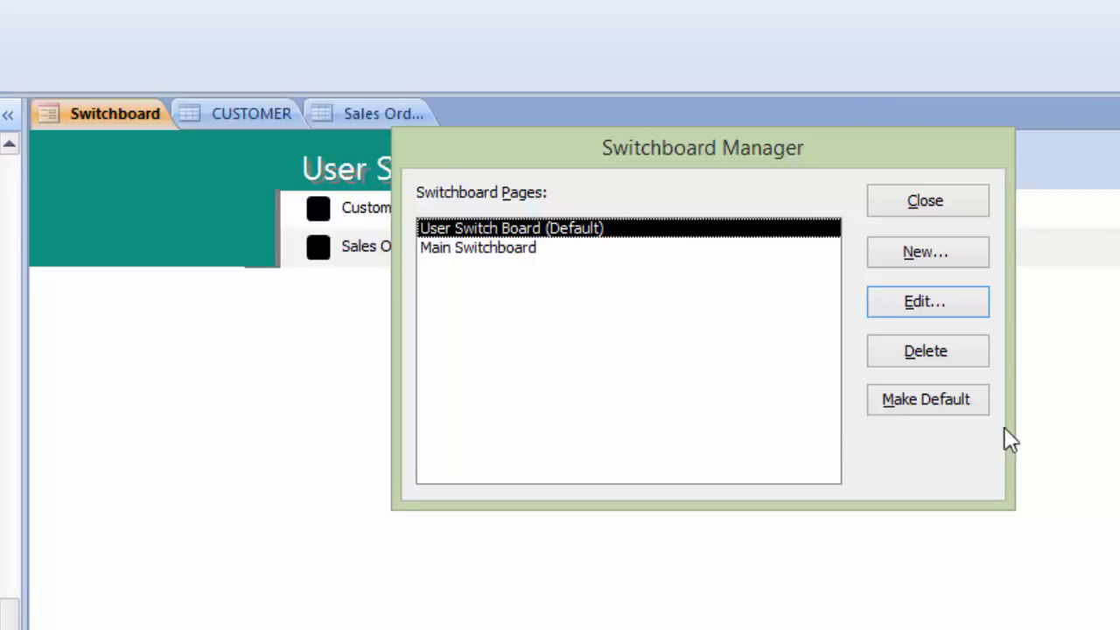
pyautogui.click(910, 312)
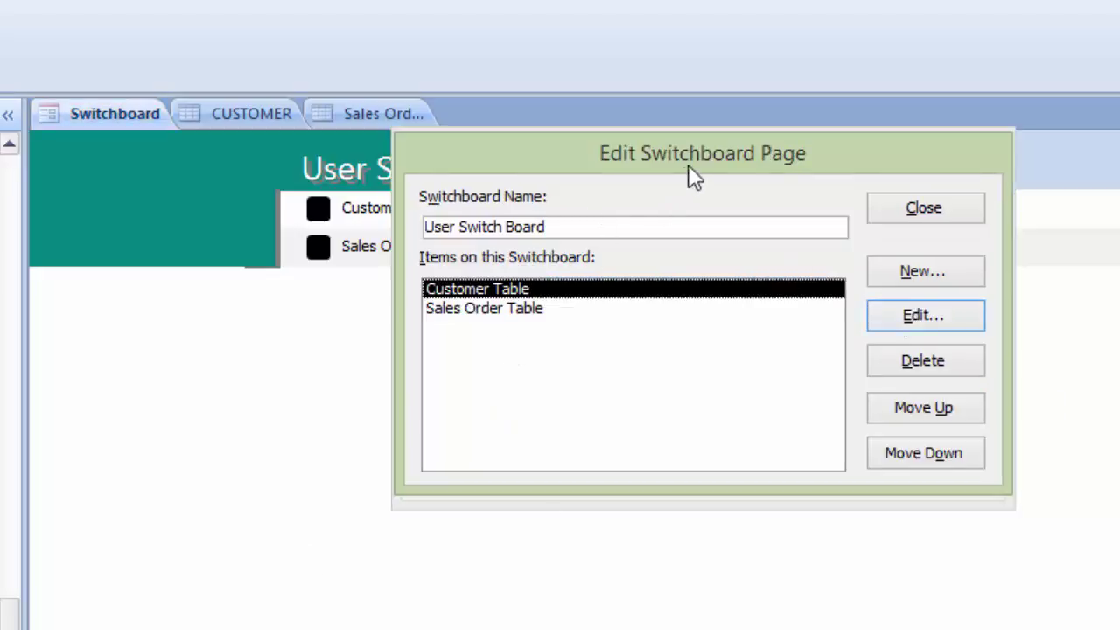
pyautogui.moveTo(725, 147); pyautogui.dragTo(925, 104)
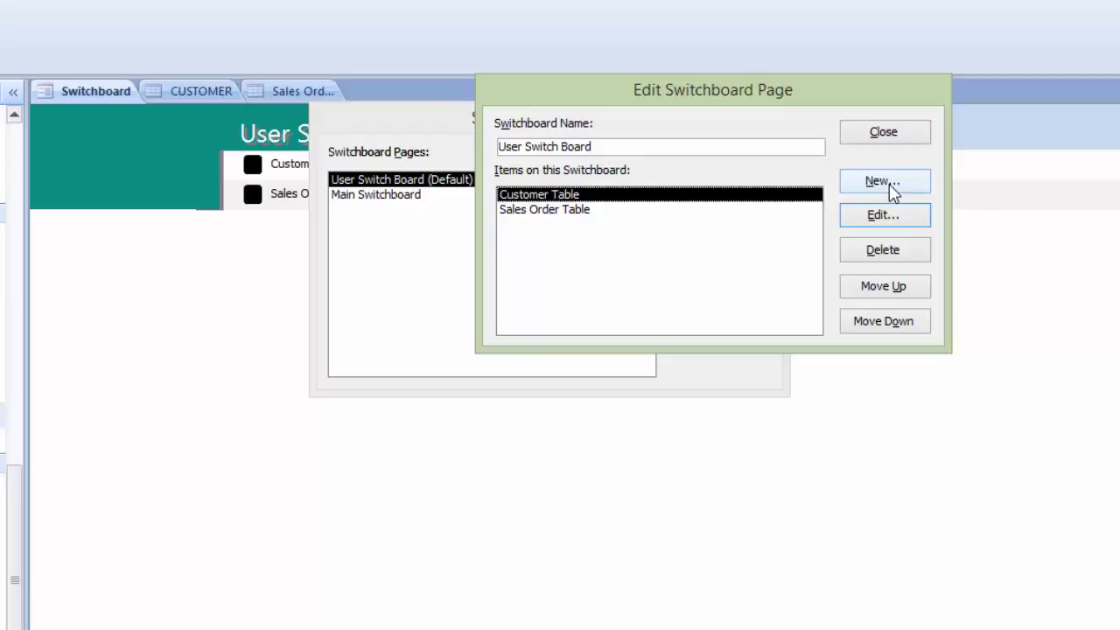
pyautogui.click(884, 182)
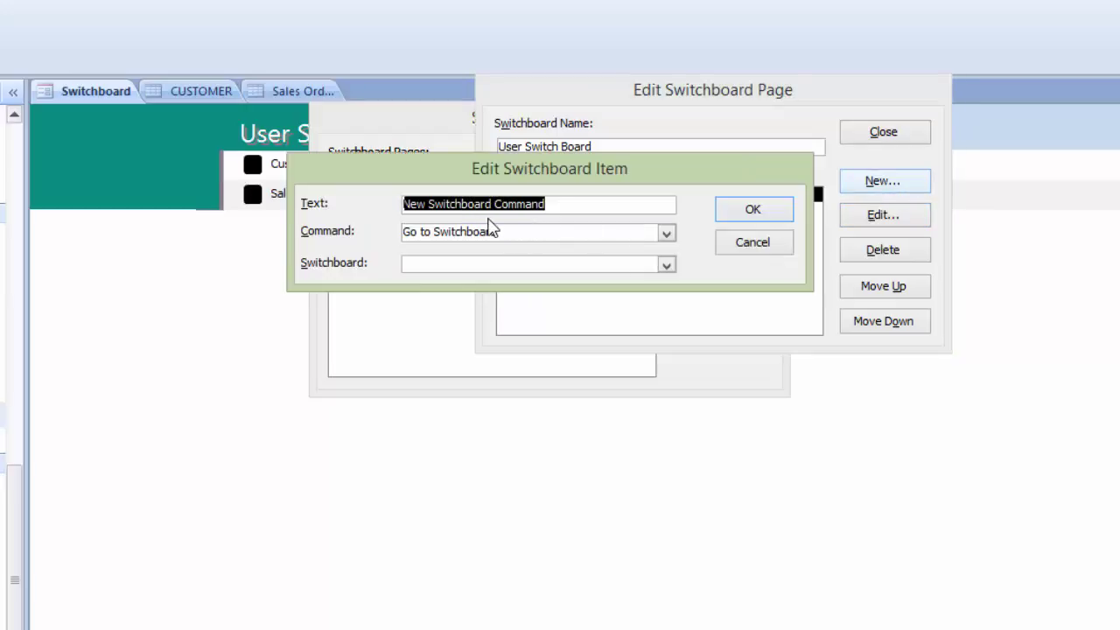
pyautogui.write('Customer Form')
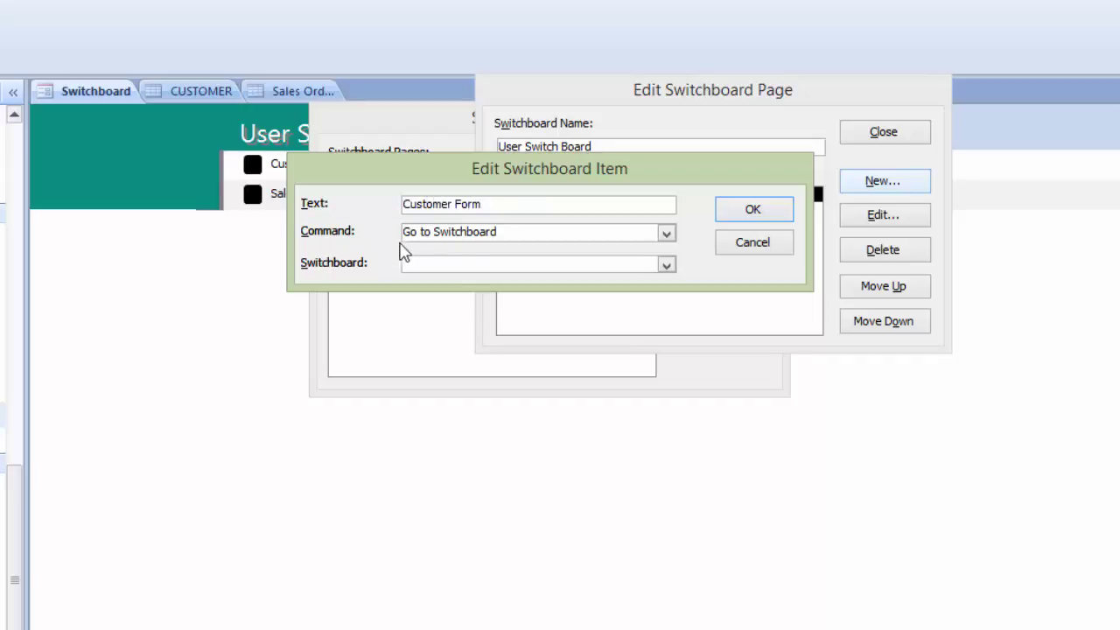
pyautogui.click(667, 233)
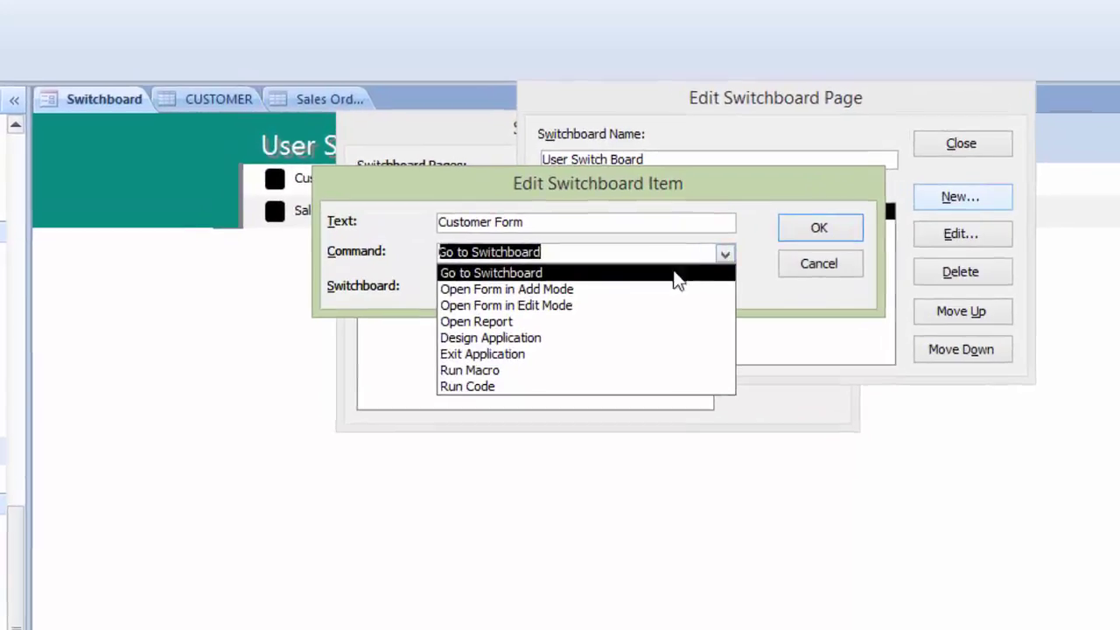
pyautogui.click(556, 305)
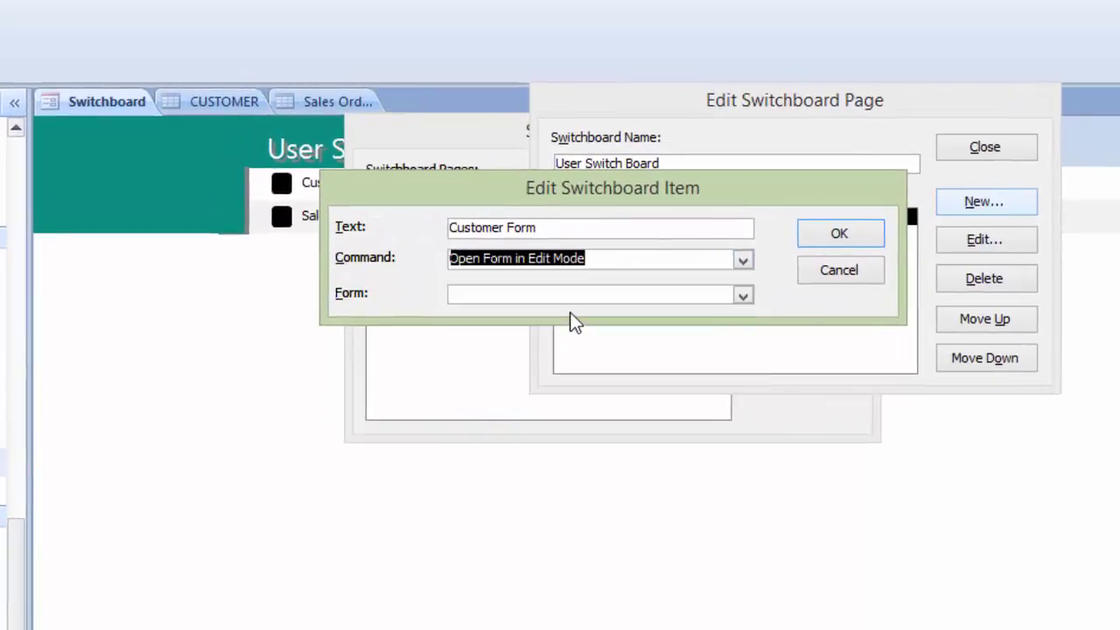
pyautogui.click(743, 297)
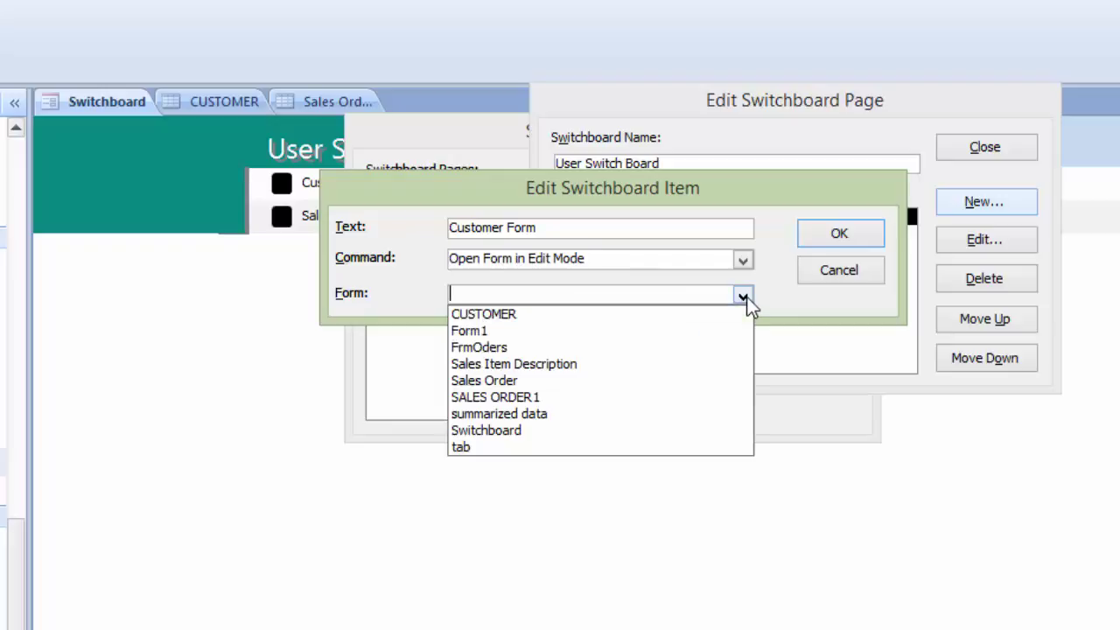
pyautogui.click(540, 315)
pyautogui.click(822, 235)
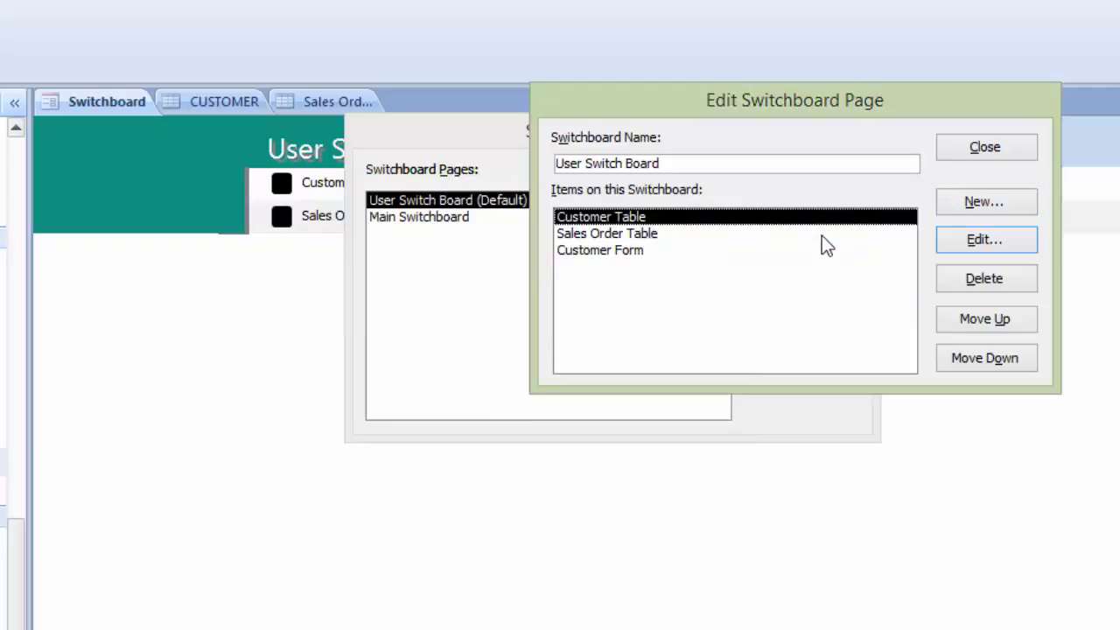
# Step: Add a Sales Order Form item opening the Sales Order form in Edit Mode, then close the page
pyautogui.click(975, 206)
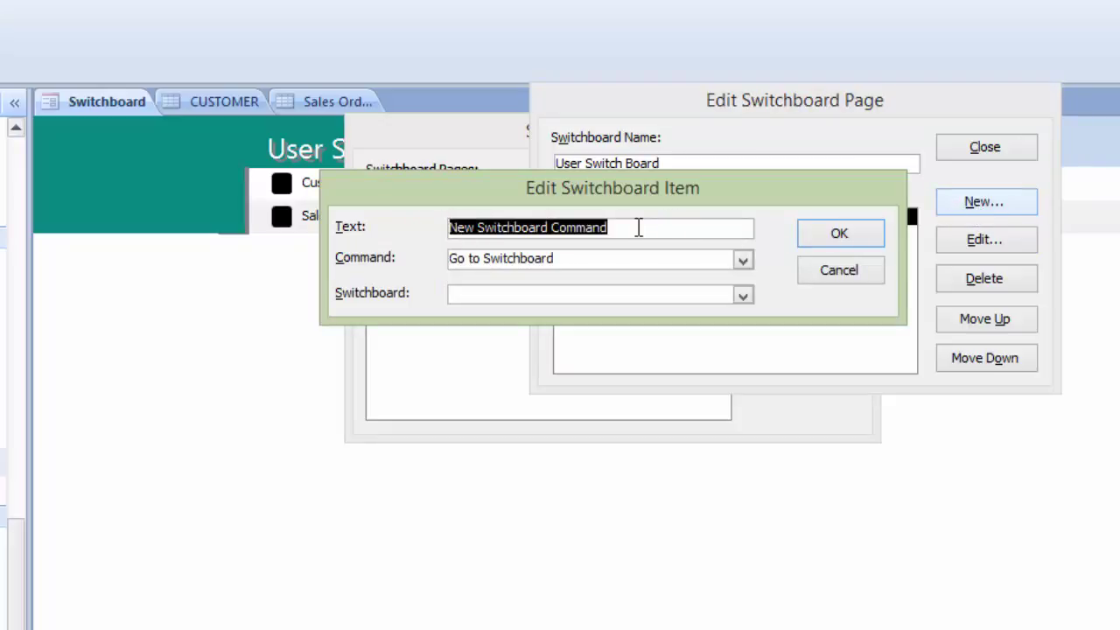
pyautogui.write('Sales Order Form')
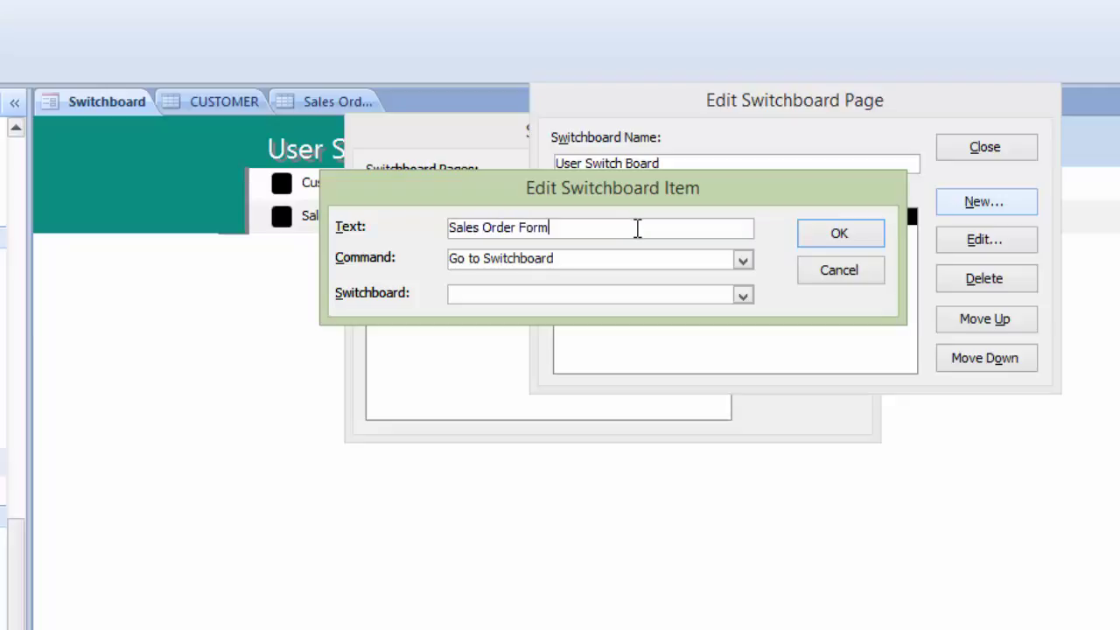
pyautogui.click(743, 260)
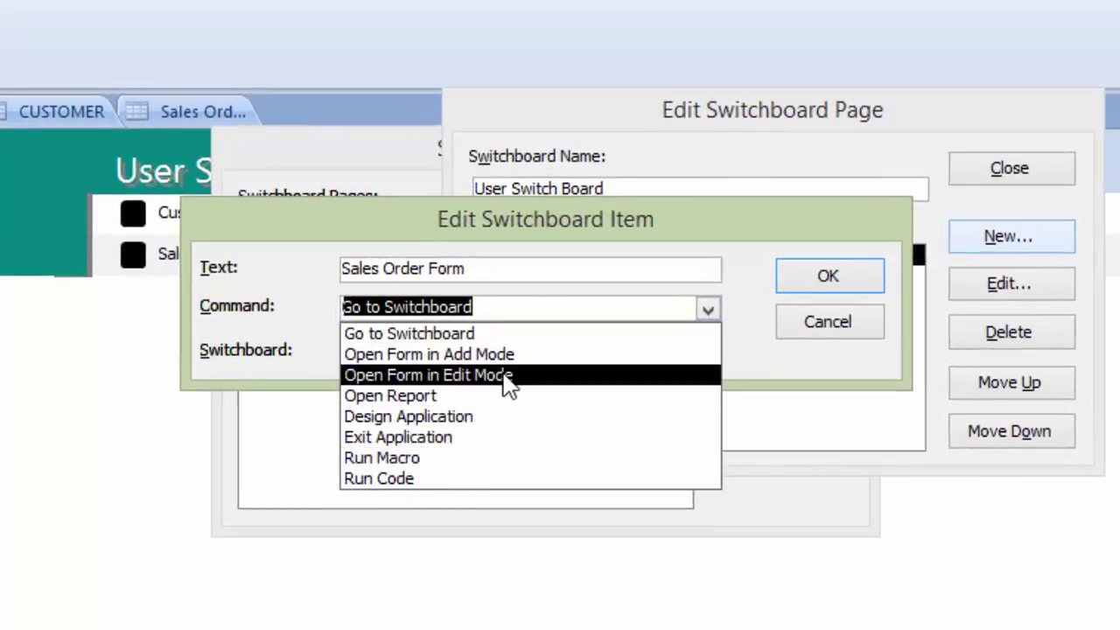
pyautogui.click(505, 376)
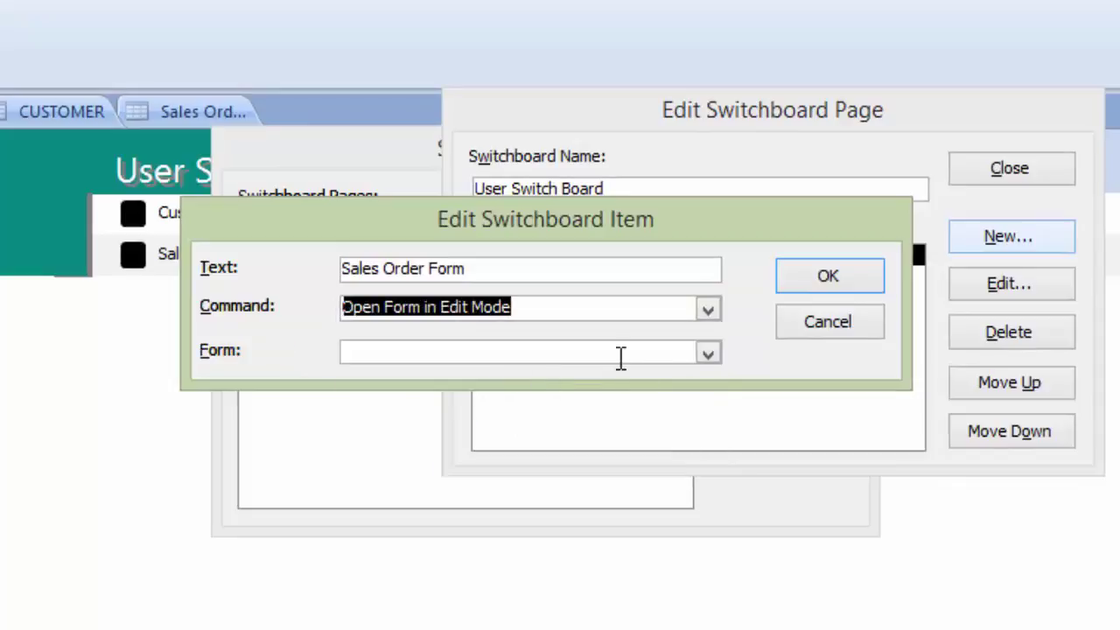
pyautogui.click(708, 352)
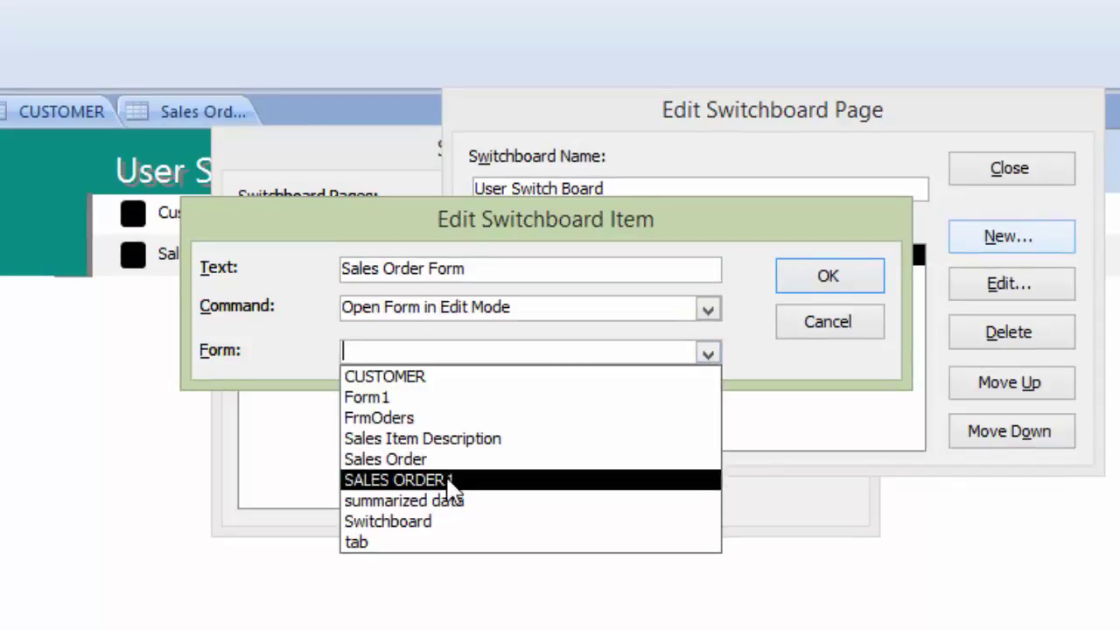
pyautogui.click(414, 463)
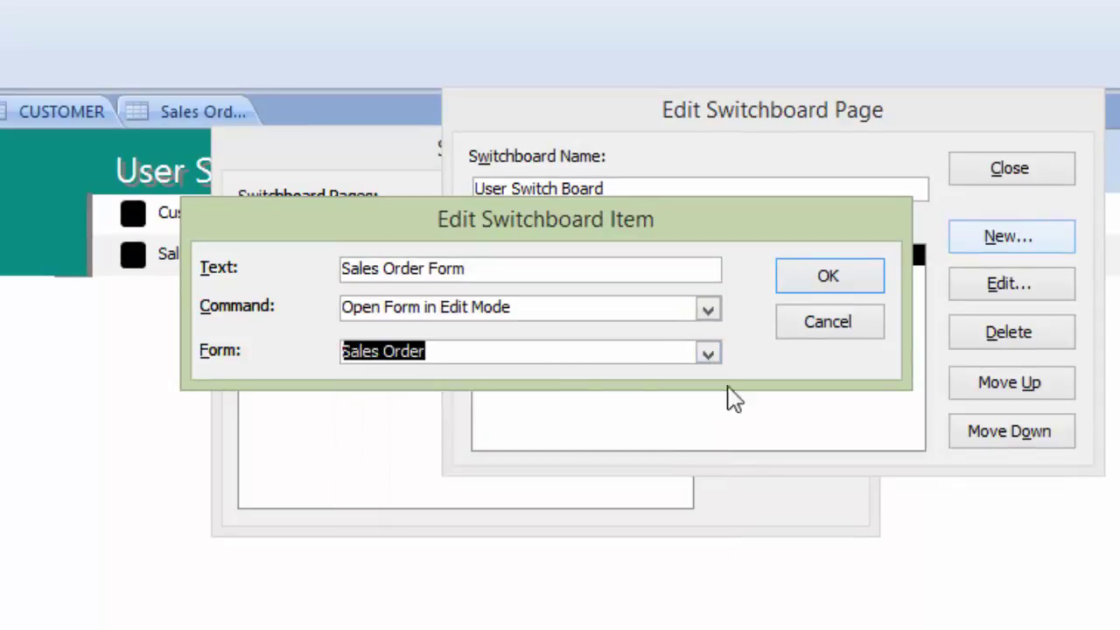
pyautogui.click(826, 279)
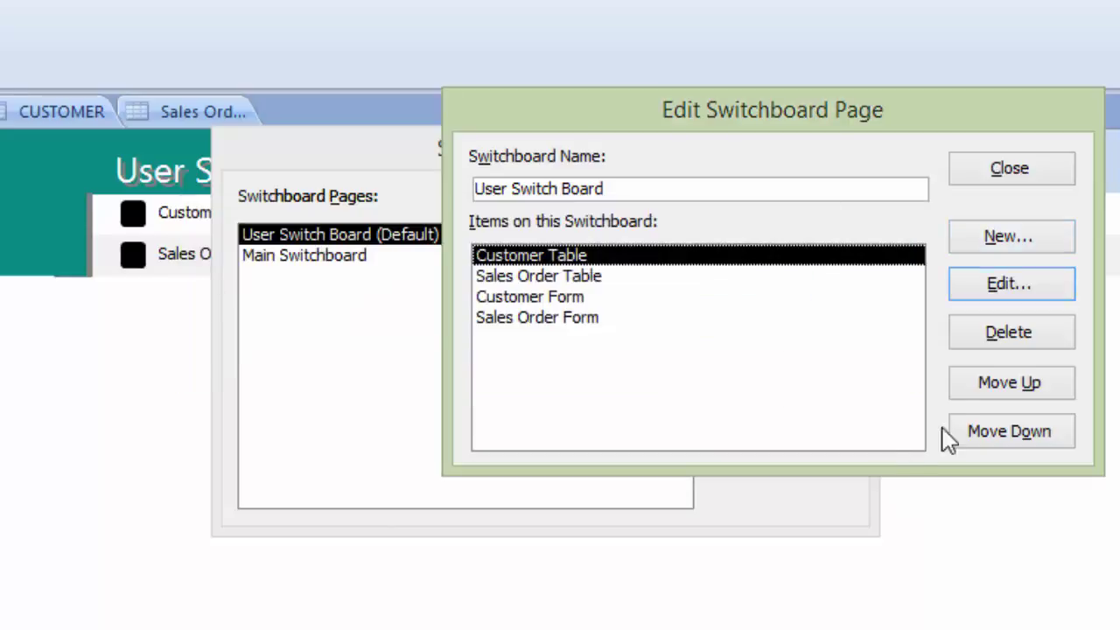
pyautogui.click(1033, 171)
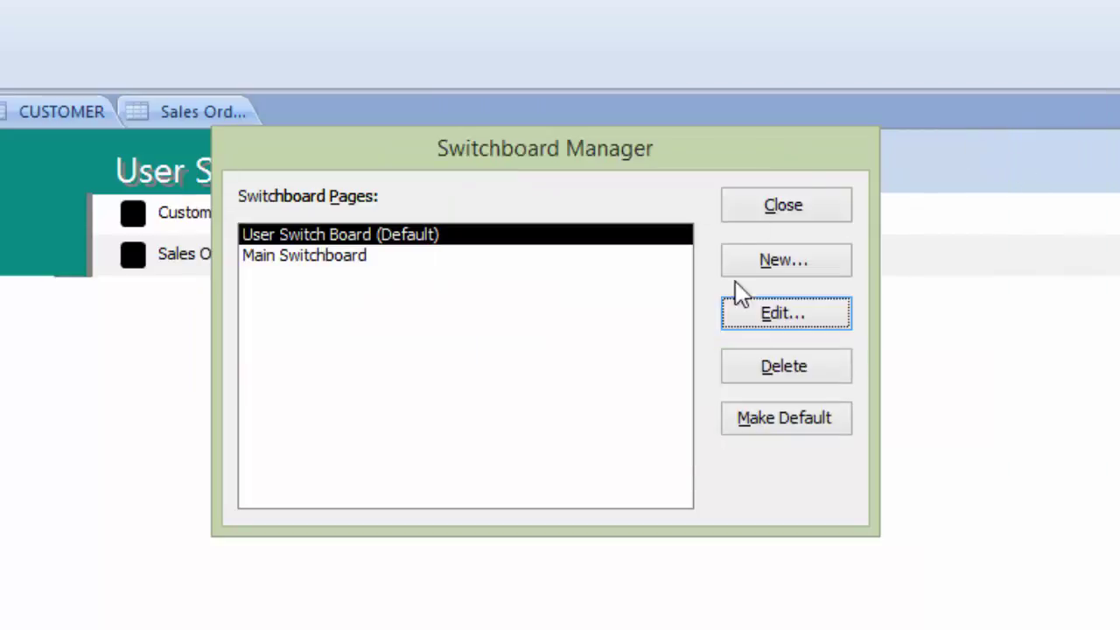
# Step: Close Switchboard Manager and the open tabs, then reopen the Switchboard form
pyautogui.click(782, 210)
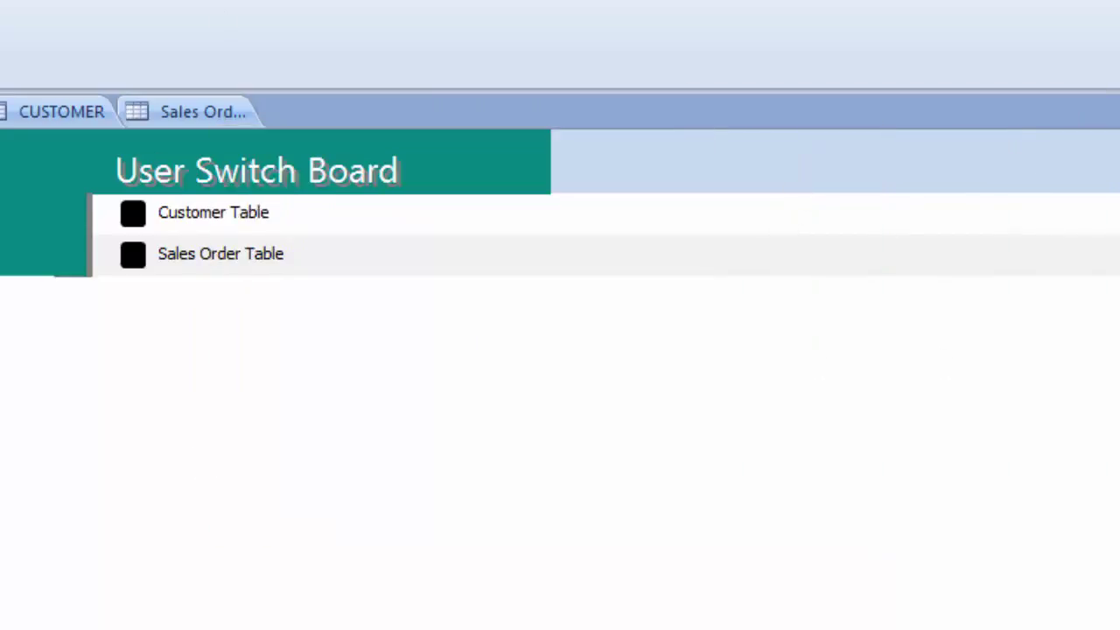
pyautogui.hotkey('ctrl', 'w')
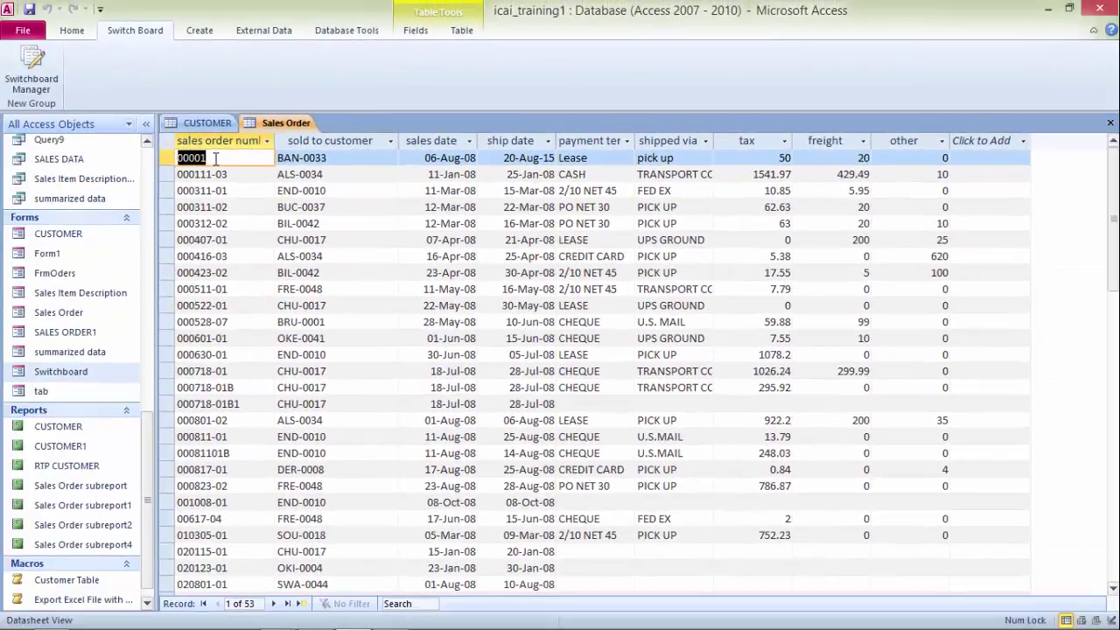
pyautogui.hotkey('ctrl', 'w')
pyautogui.hotkey('ctrl', 'w')
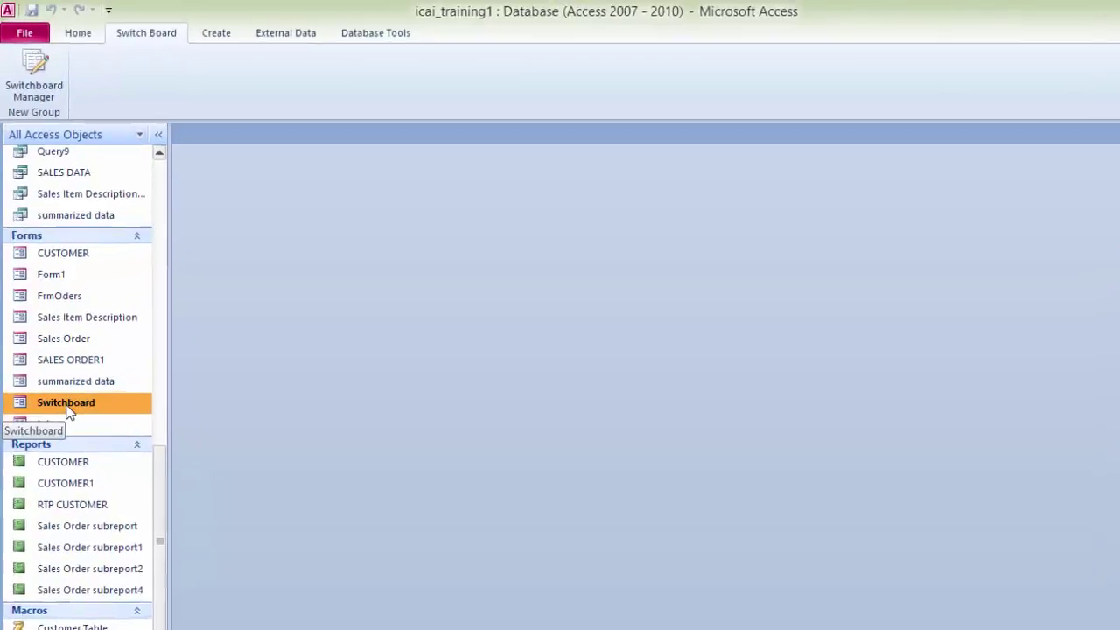
pyautogui.doubleClick(68, 406)
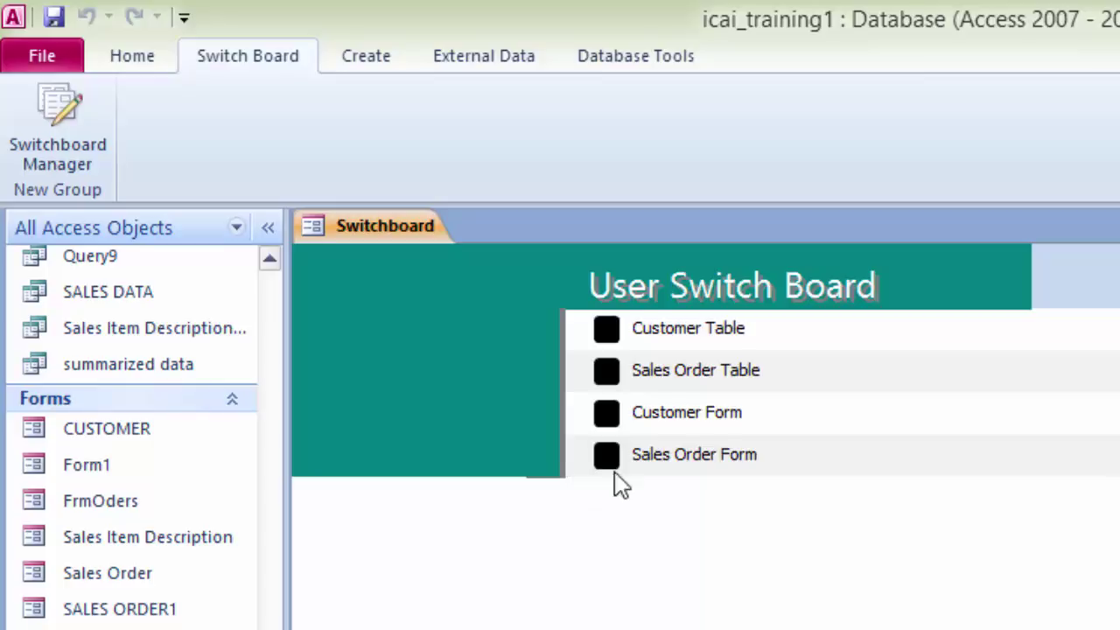
# Step: Test Customer Table, Customer Form, Sales Order Form and Sales Order Table buttons, then close the Switchboard
pyautogui.click(606, 328)
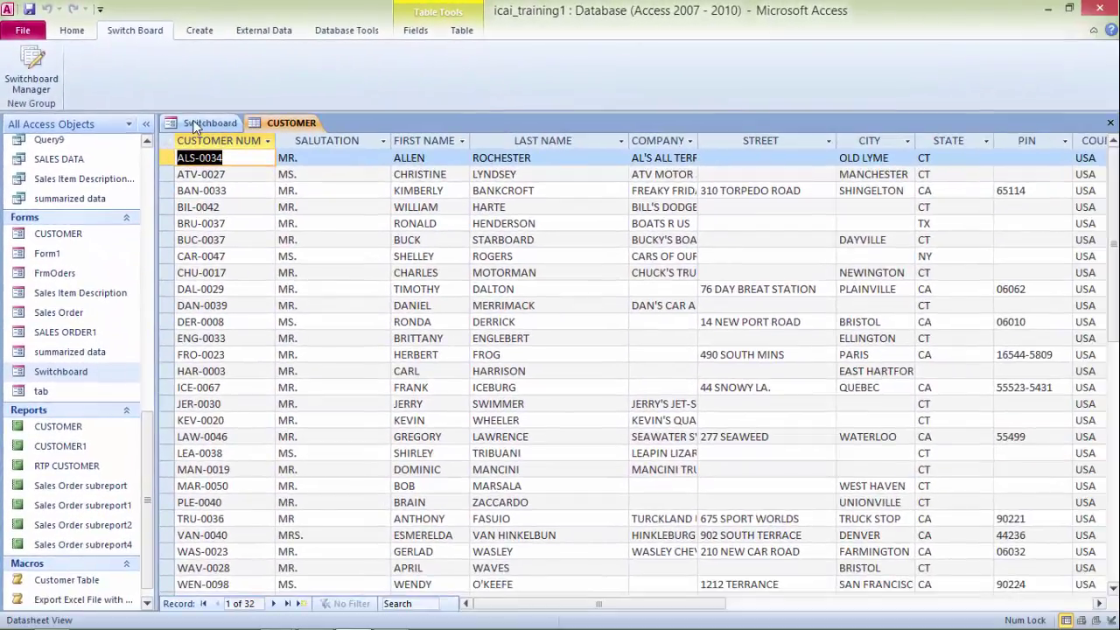
pyautogui.click(203, 123)
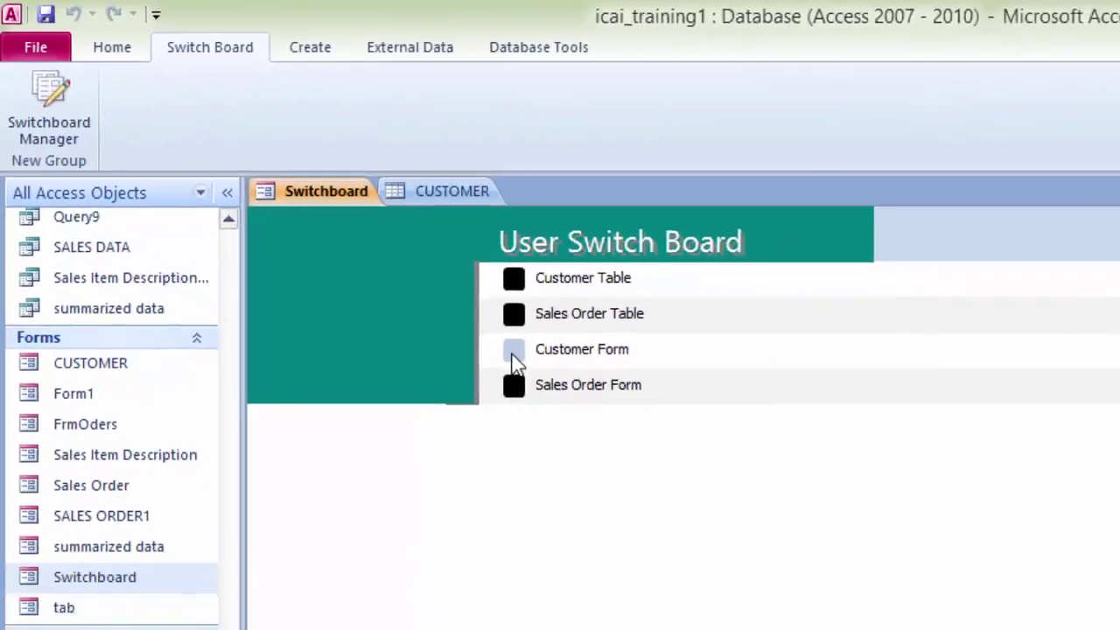
pyautogui.click(511, 355)
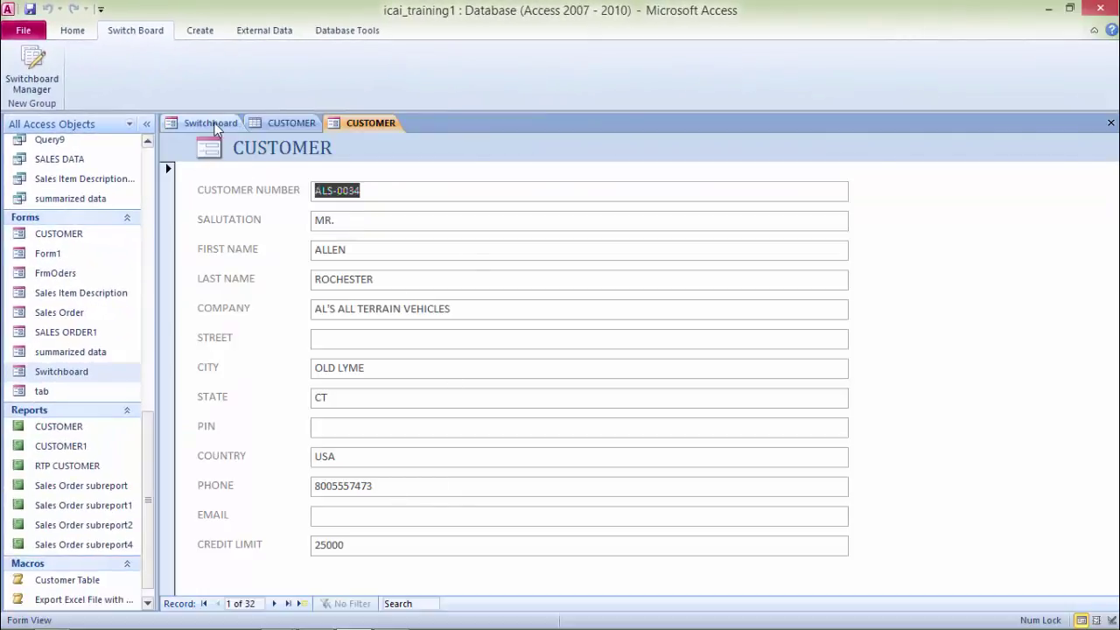
pyautogui.click(210, 123)
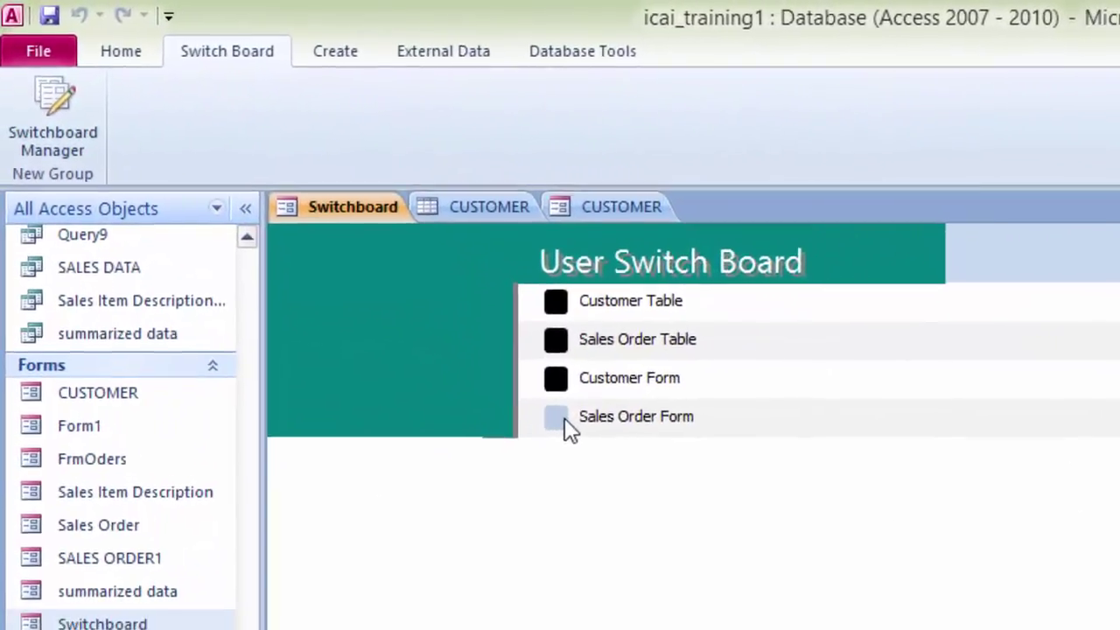
pyautogui.click(570, 425)
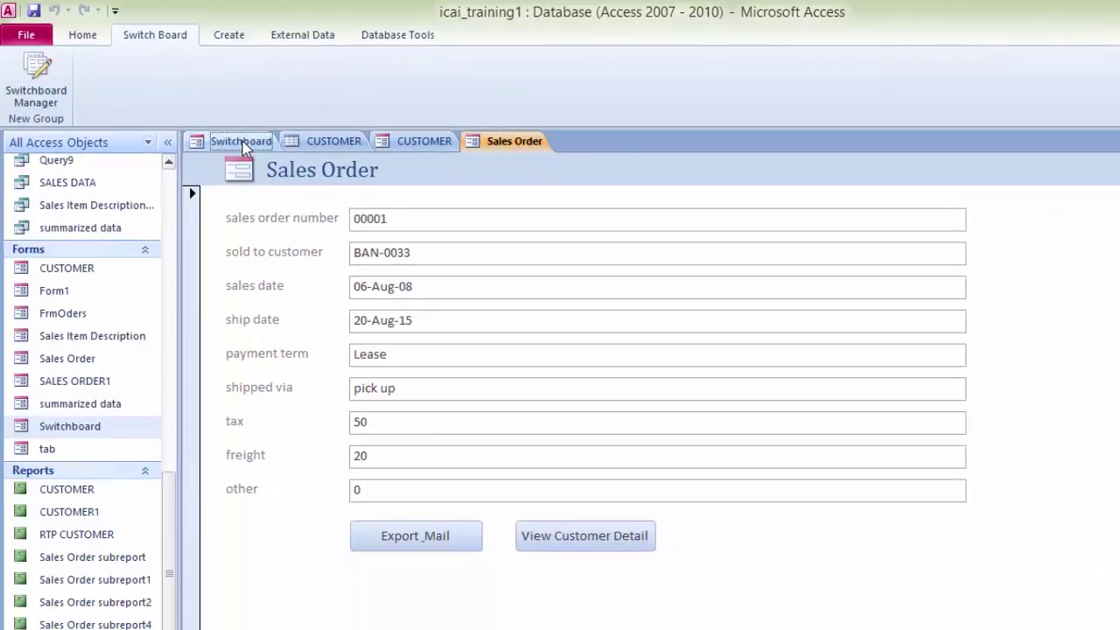
pyautogui.click(244, 146)
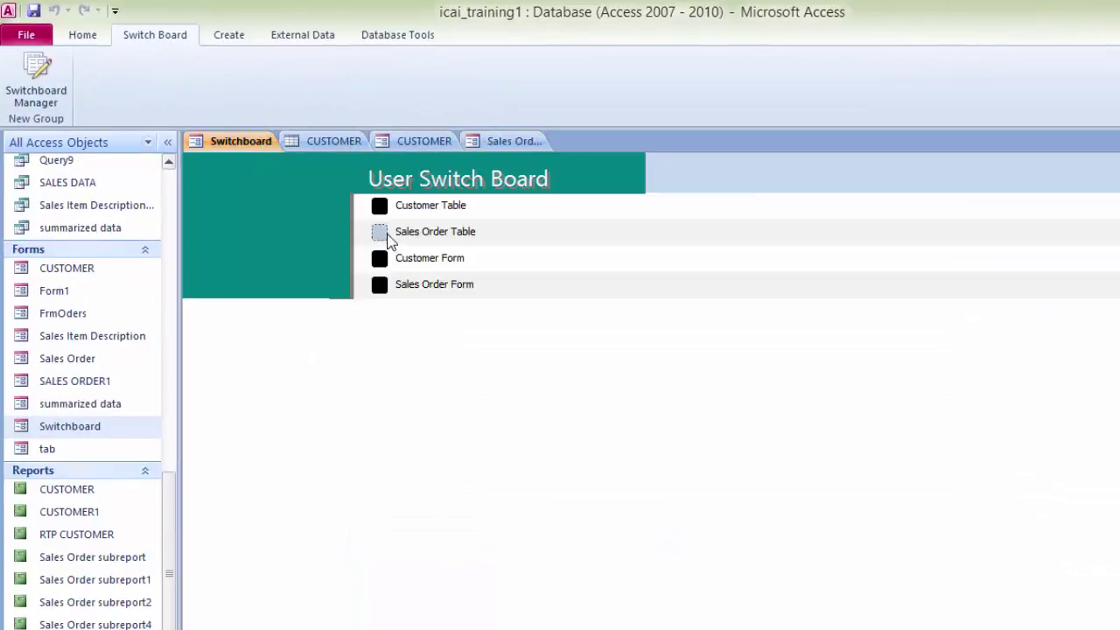
pyautogui.click(389, 238)
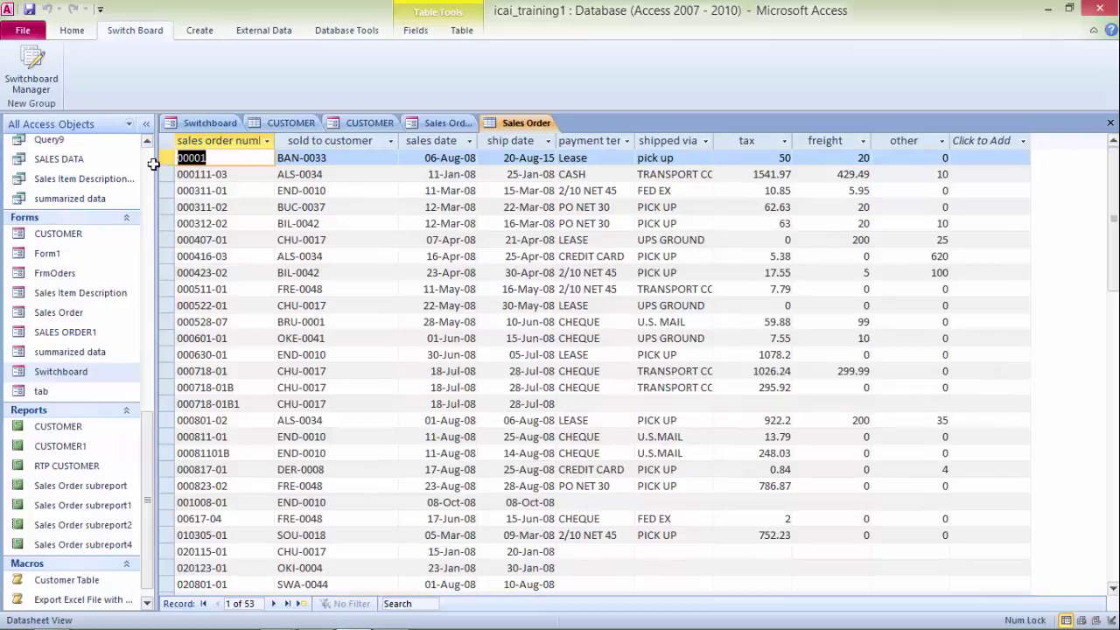
pyautogui.click(213, 122)
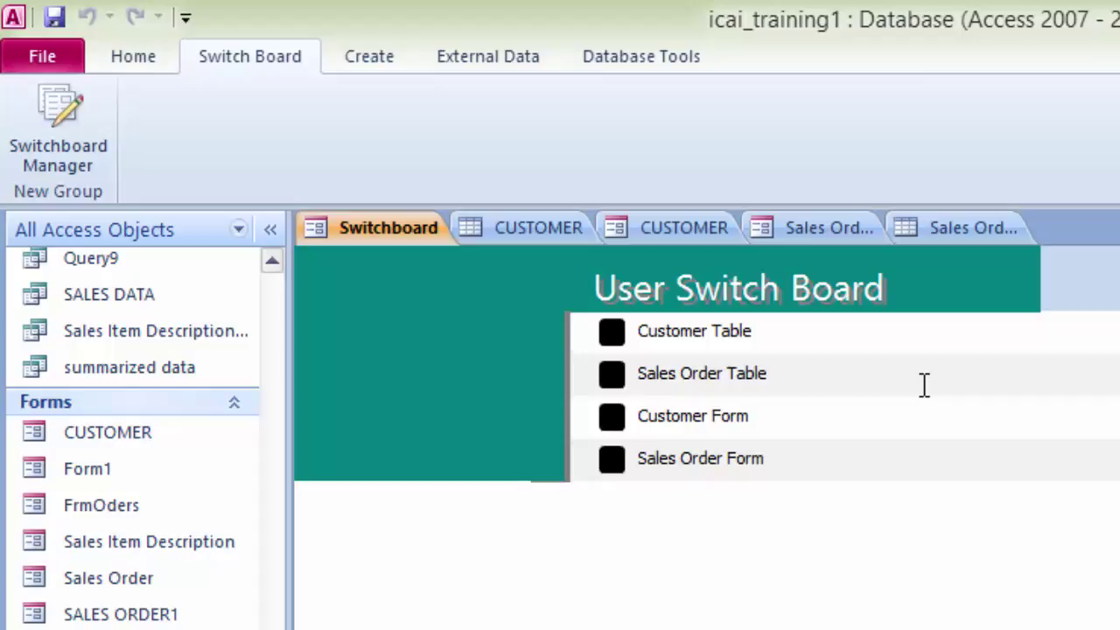
pyautogui.rightClick(388, 233)
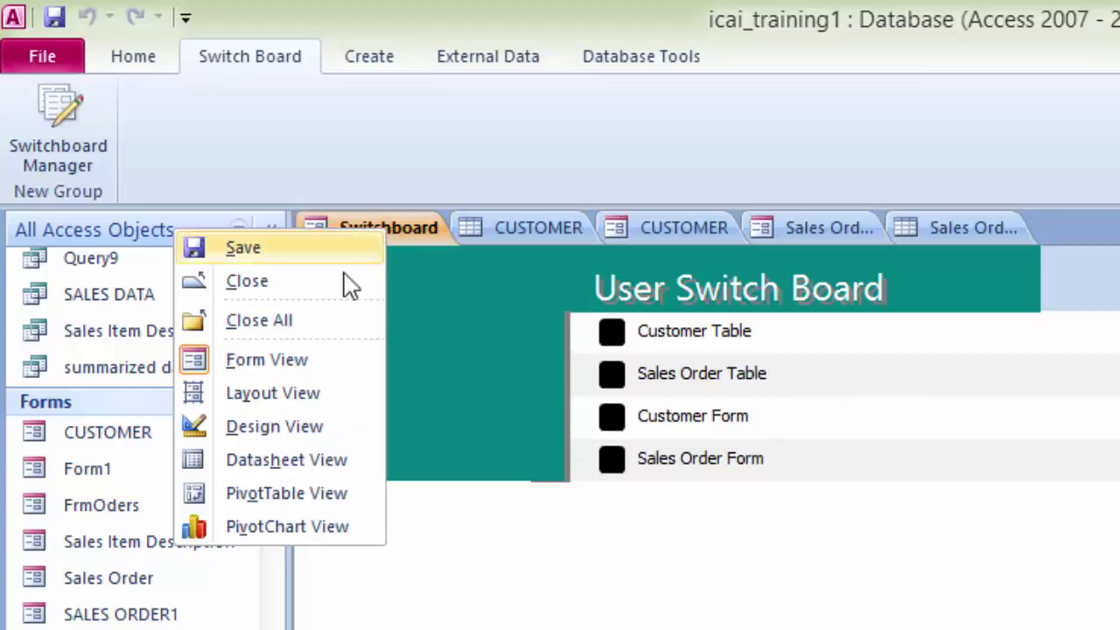
pyautogui.click(300, 429)
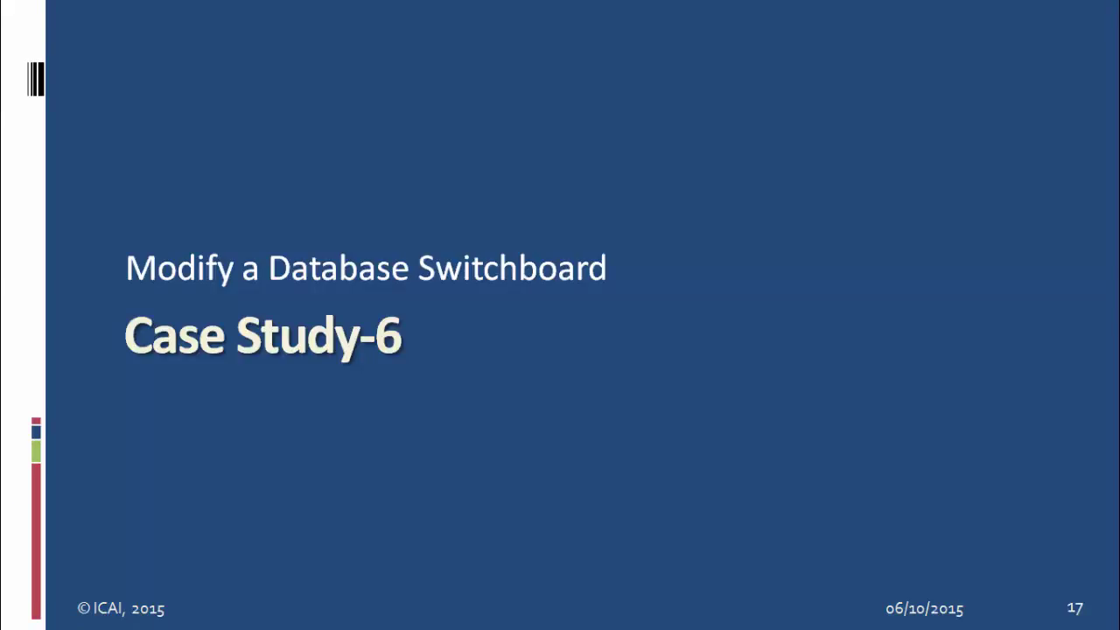
# Step: Advance the presentation past the logo problem-scenario slide to return to the Access demo
pyautogui.press('Right')
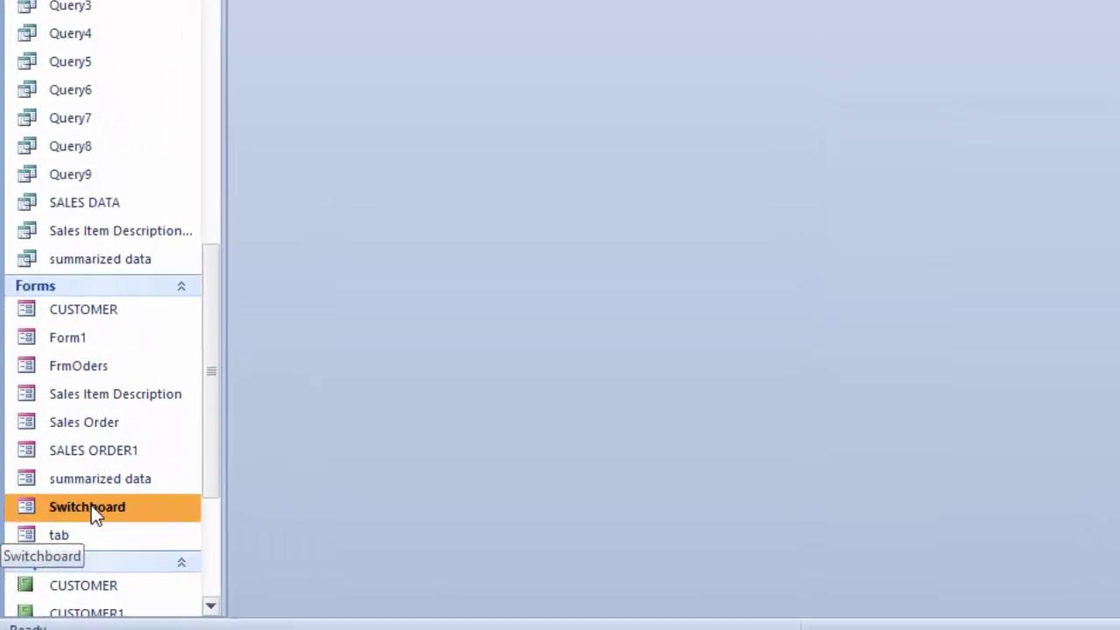
# Step: Open Switchboard in Design View and insert icai-logo.jpg from the Desktop as its header logo
pyautogui.rightClick(96, 507)
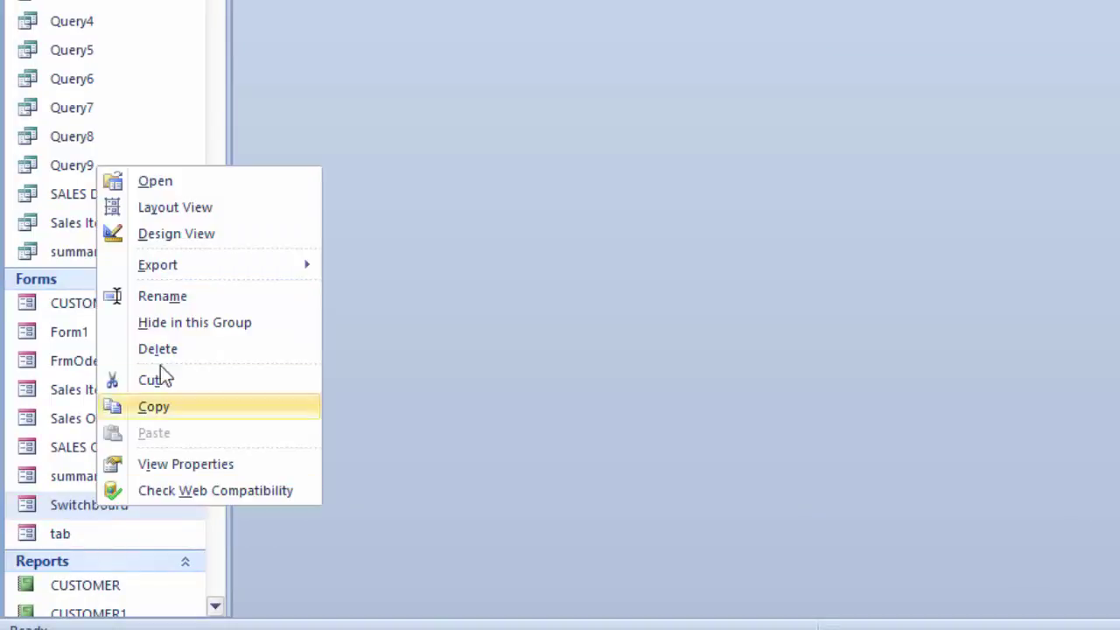
pyautogui.click(199, 233)
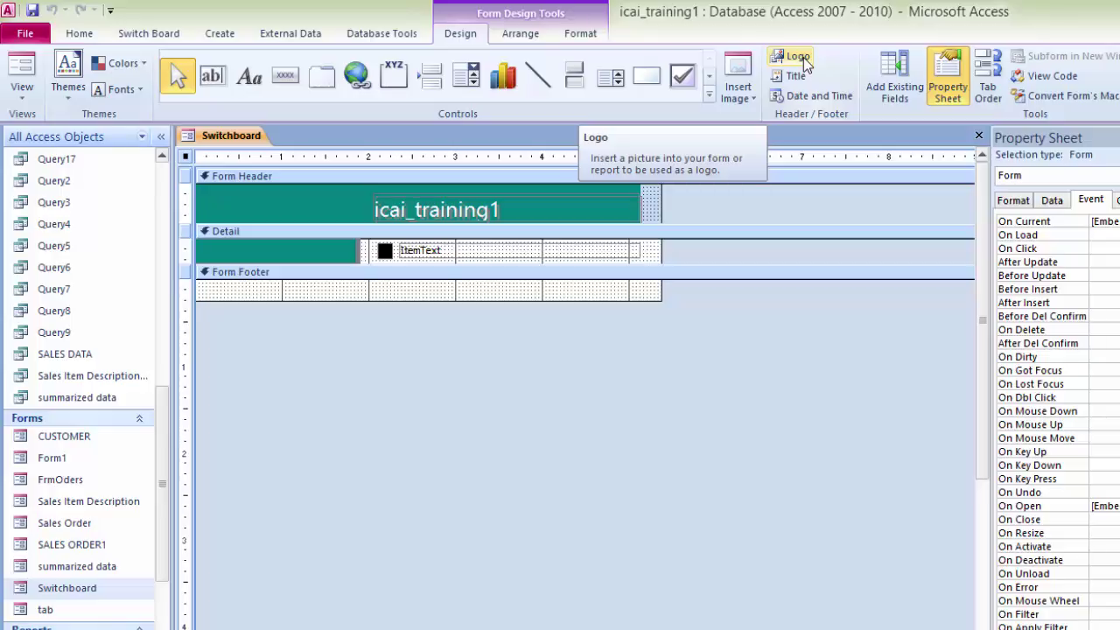
pyautogui.click(803, 56)
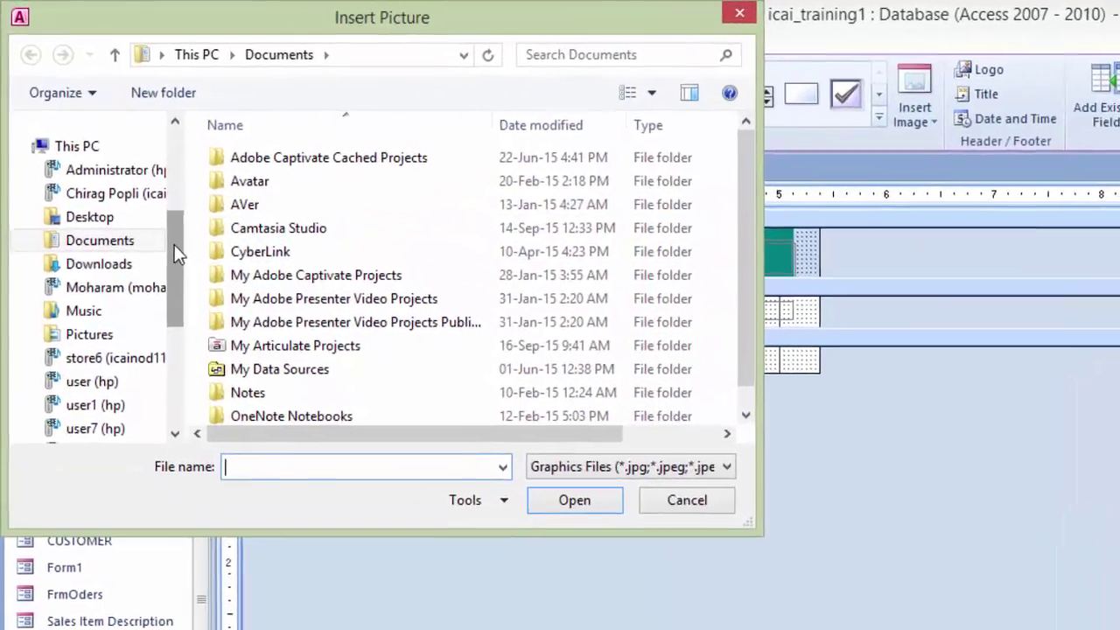
pyautogui.moveTo(142, 200); pyautogui.dragTo(146, 123)
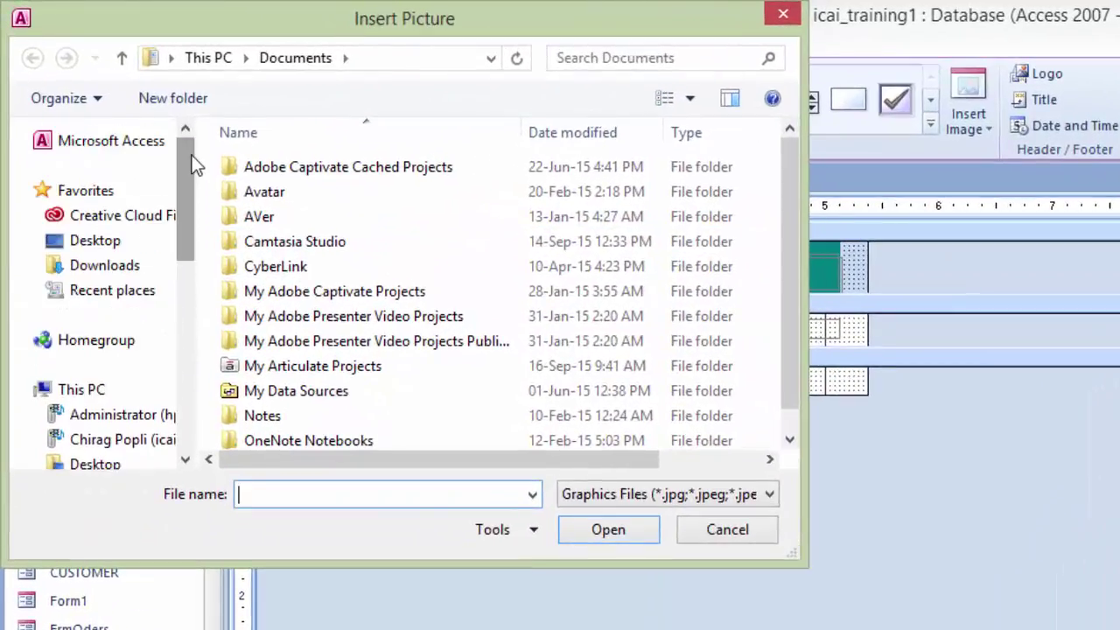
pyautogui.click(84, 249)
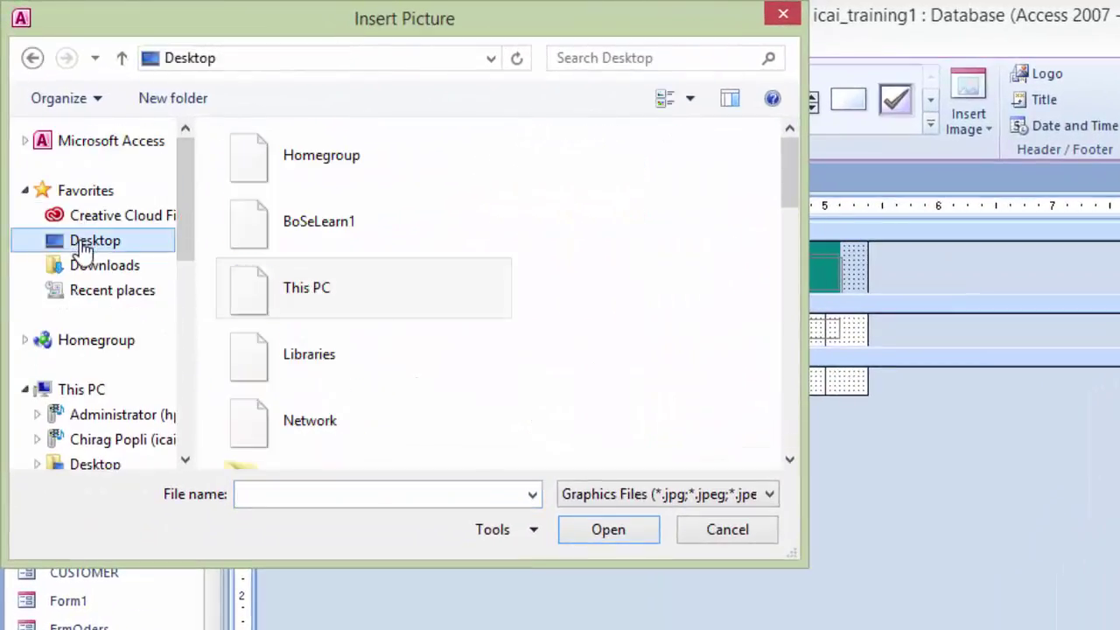
pyautogui.moveTo(790, 192); pyautogui.dragTo(777, 282)
pyautogui.moveTo(774, 308); pyautogui.dragTo(768, 448)
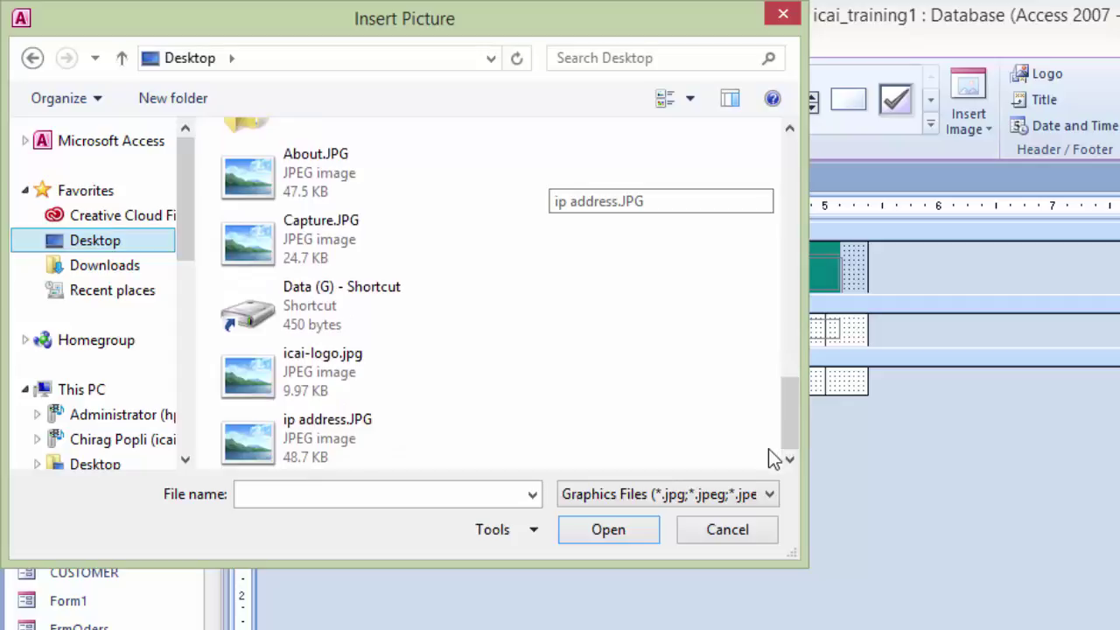
pyautogui.click(263, 383)
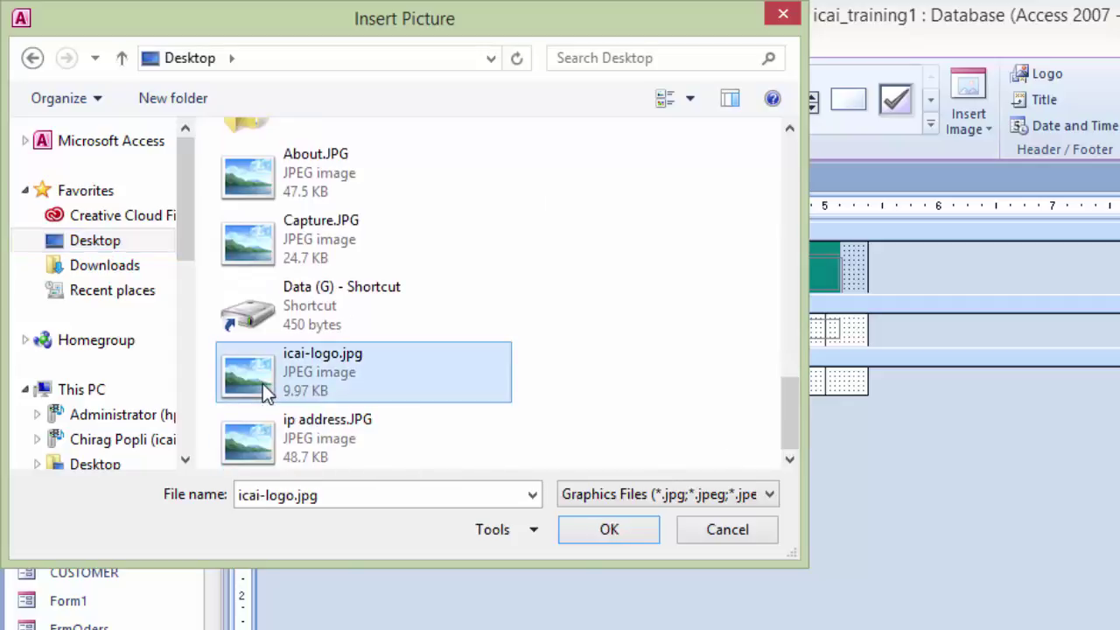
pyautogui.click(617, 533)
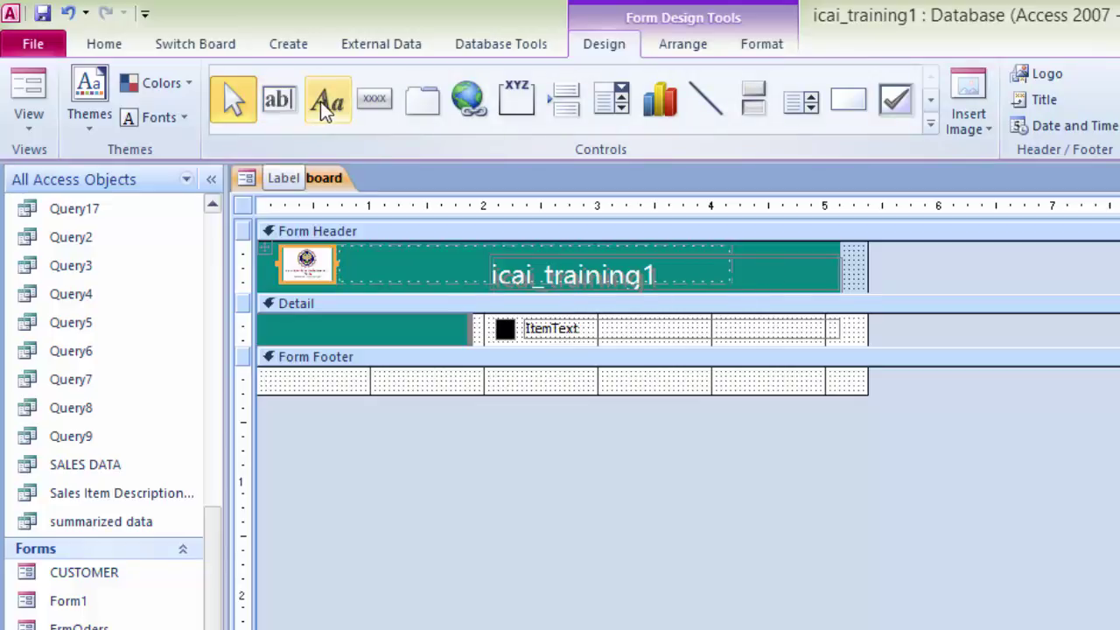
# Step: Add an ICAI label at the right of the Switchboard form header
pyautogui.click(326, 107)
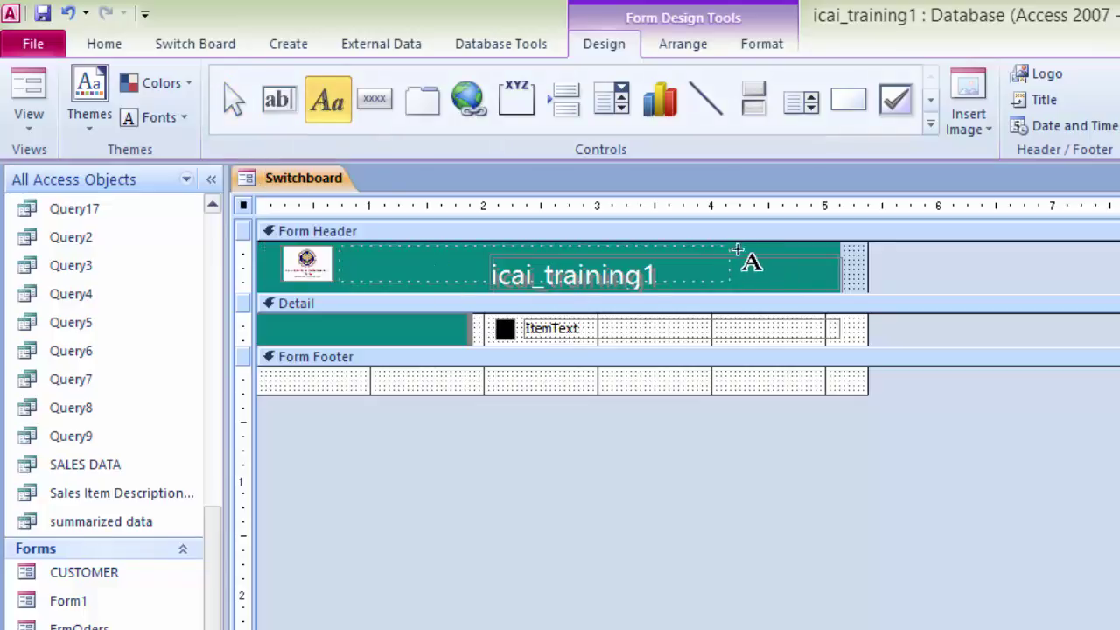
pyautogui.moveTo(743, 252); pyautogui.dragTo(826, 289)
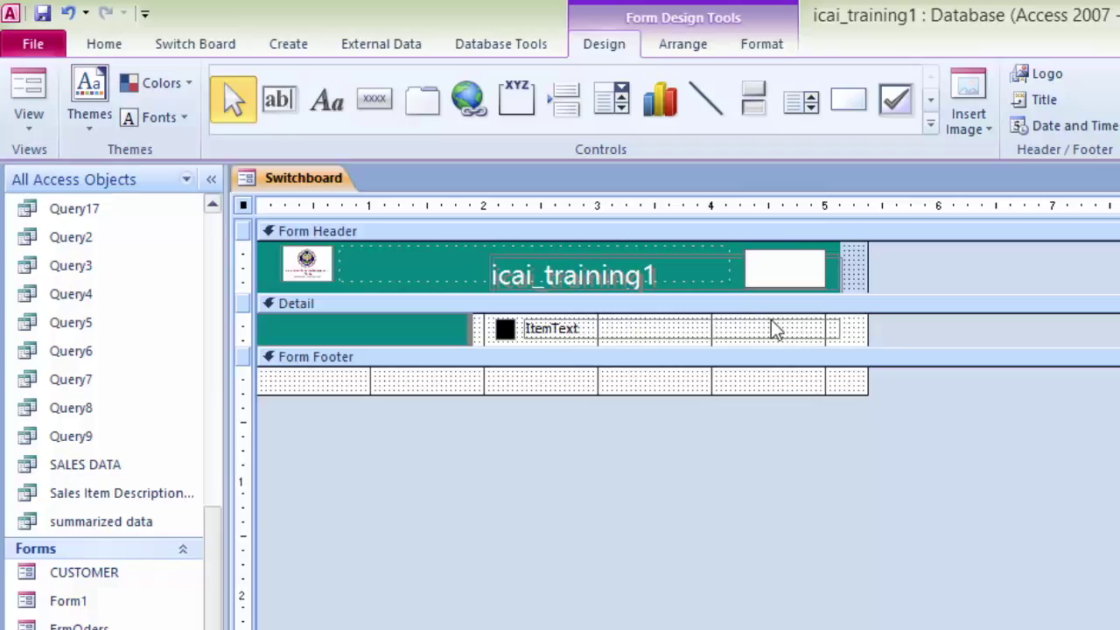
pyautogui.write('ICAI')
pyautogui.click(670, 45)
pyautogui.click(757, 47)
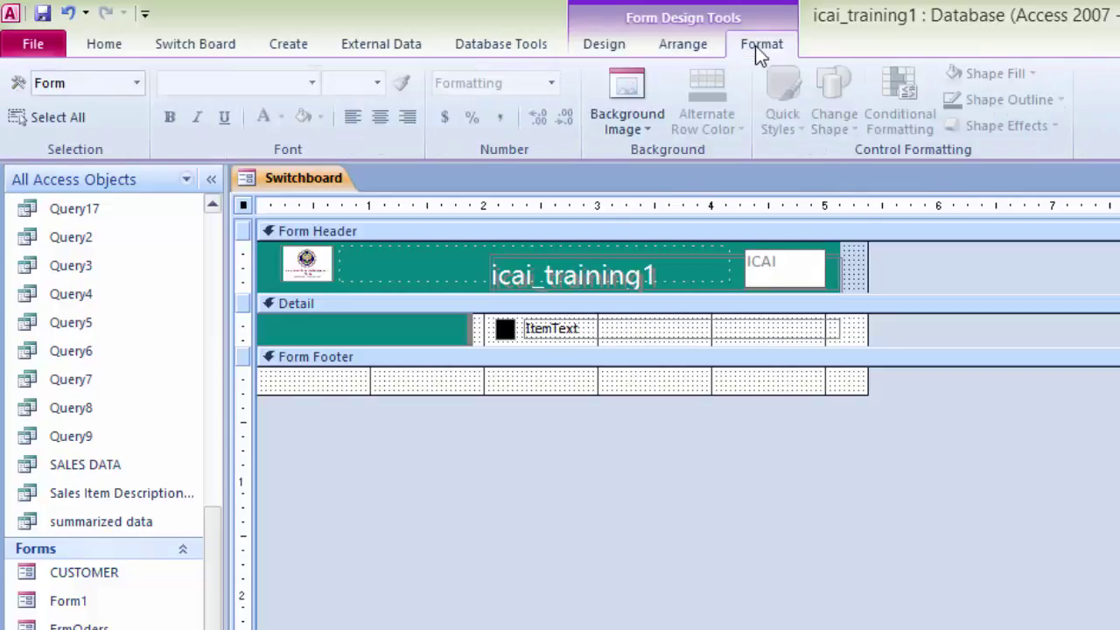
pyautogui.click(829, 271)
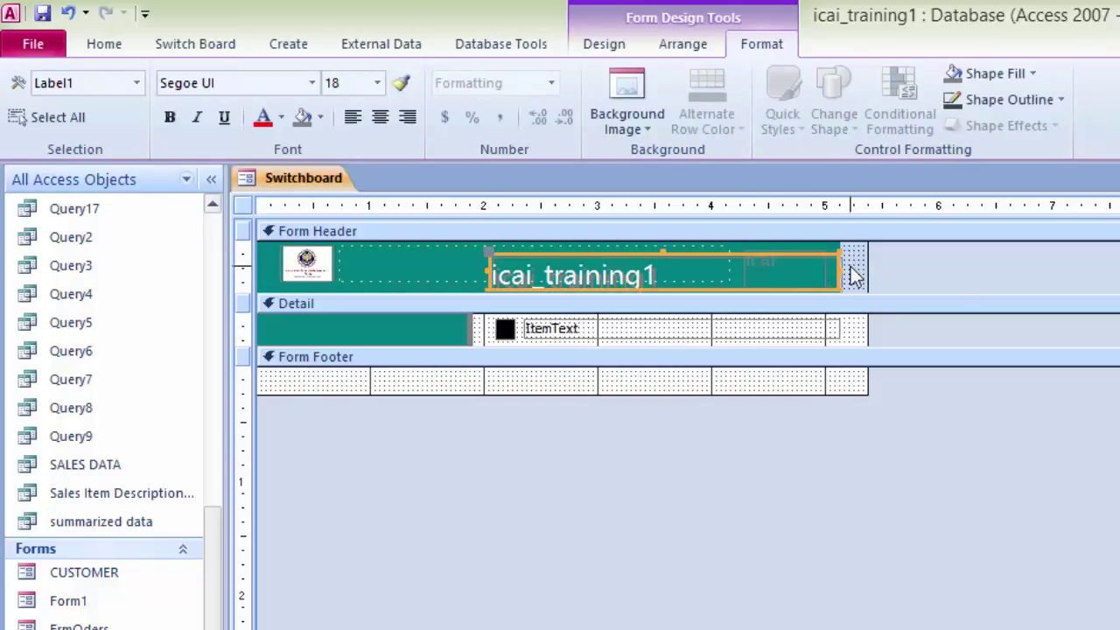
# Step: Give the ICAI label a light orange fill, bold text and font size 20
pyautogui.click(849, 273)
pyautogui.click(813, 268)
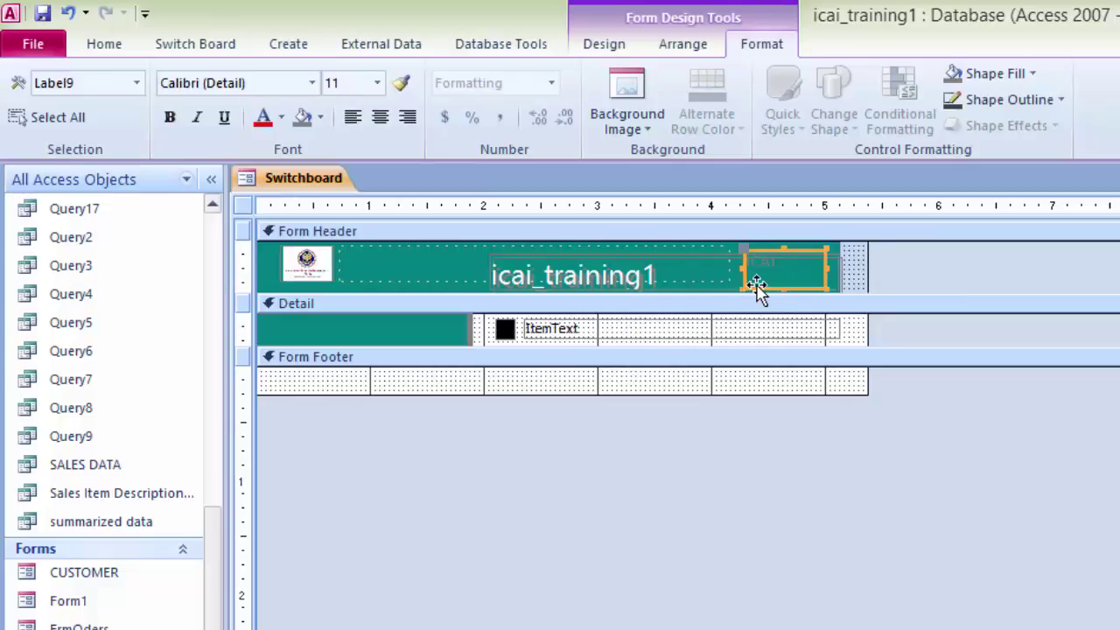
pyautogui.click(321, 117)
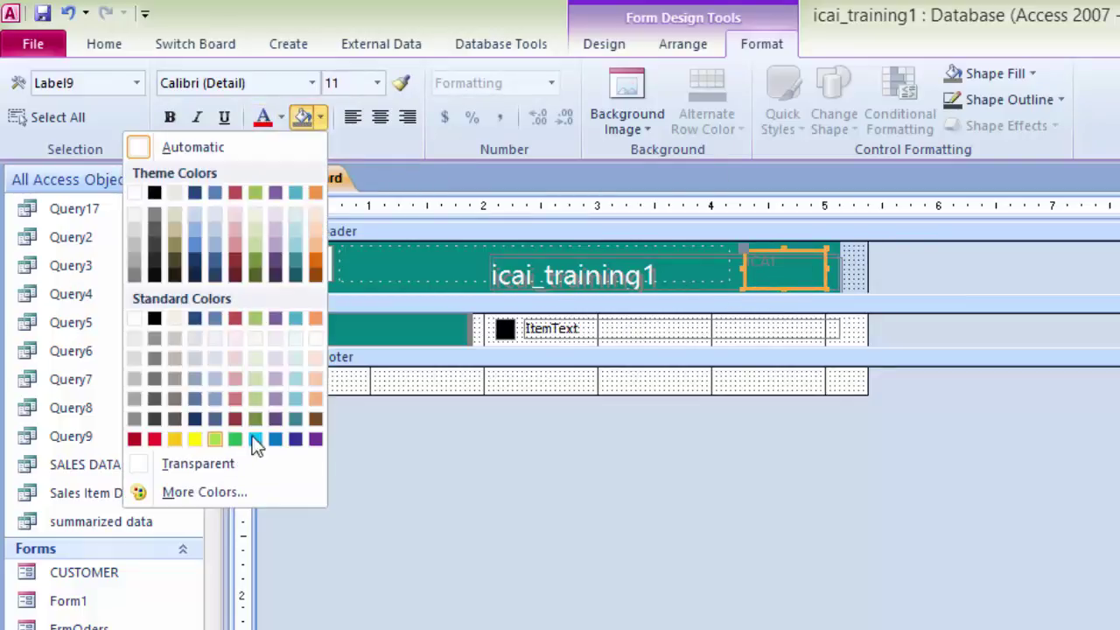
pyautogui.click(315, 398)
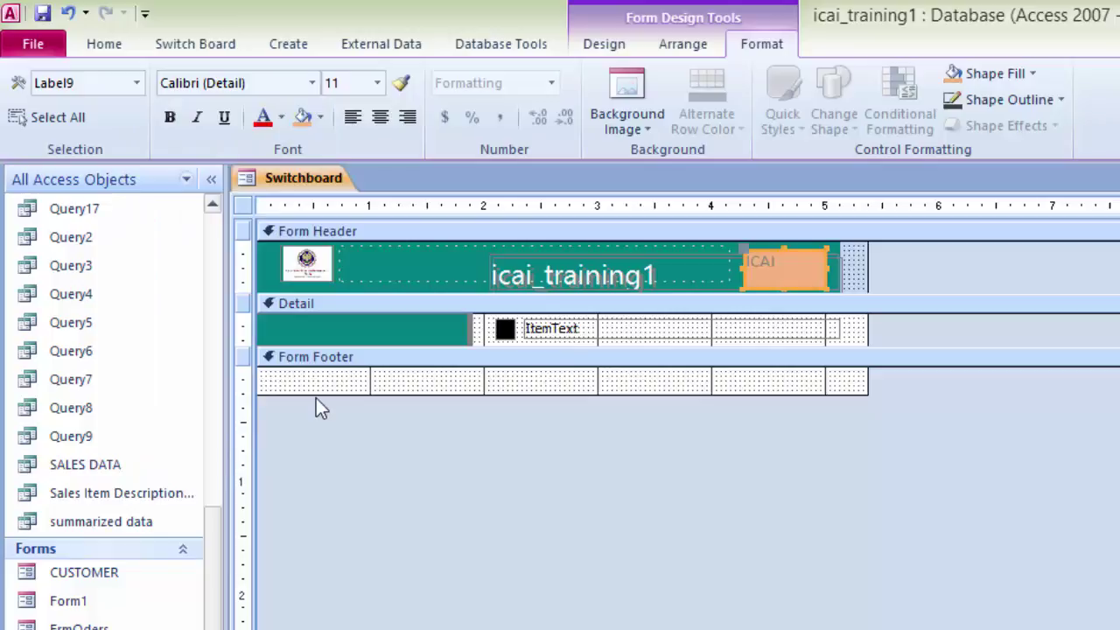
pyautogui.click(170, 117)
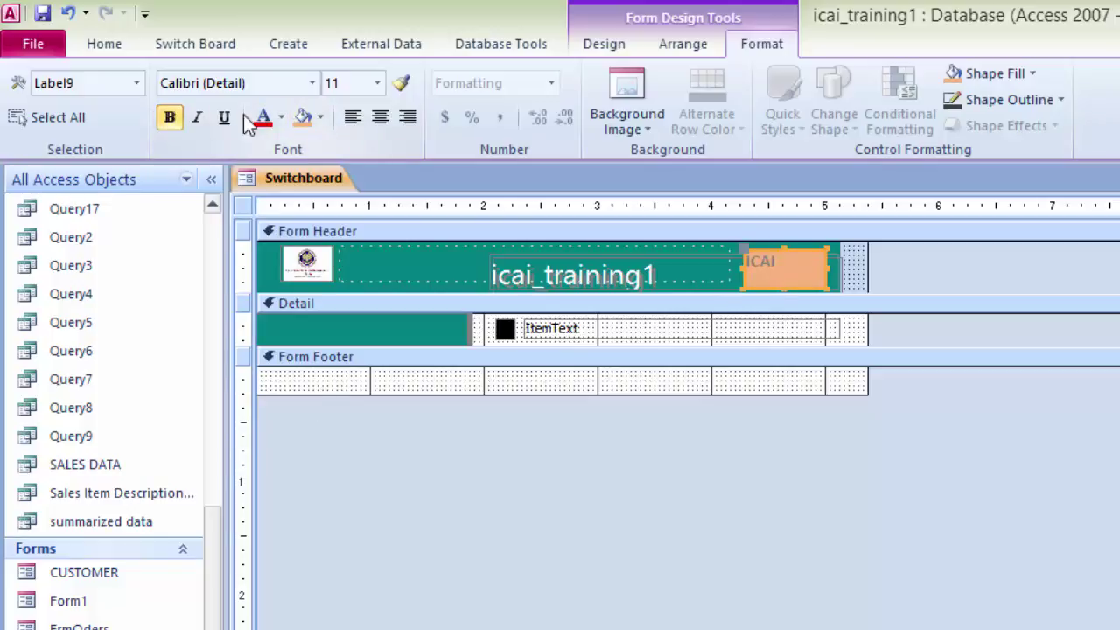
pyautogui.click(377, 83)
pyautogui.click(334, 271)
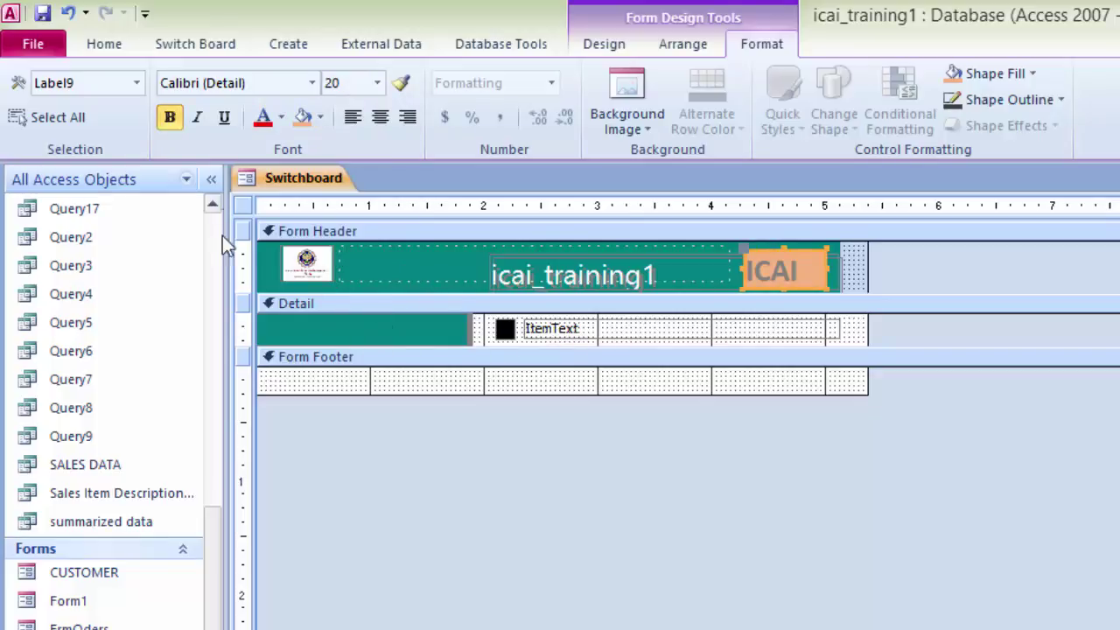
# Step: Save the Switchboard form design
pyautogui.rightClick(299, 180)
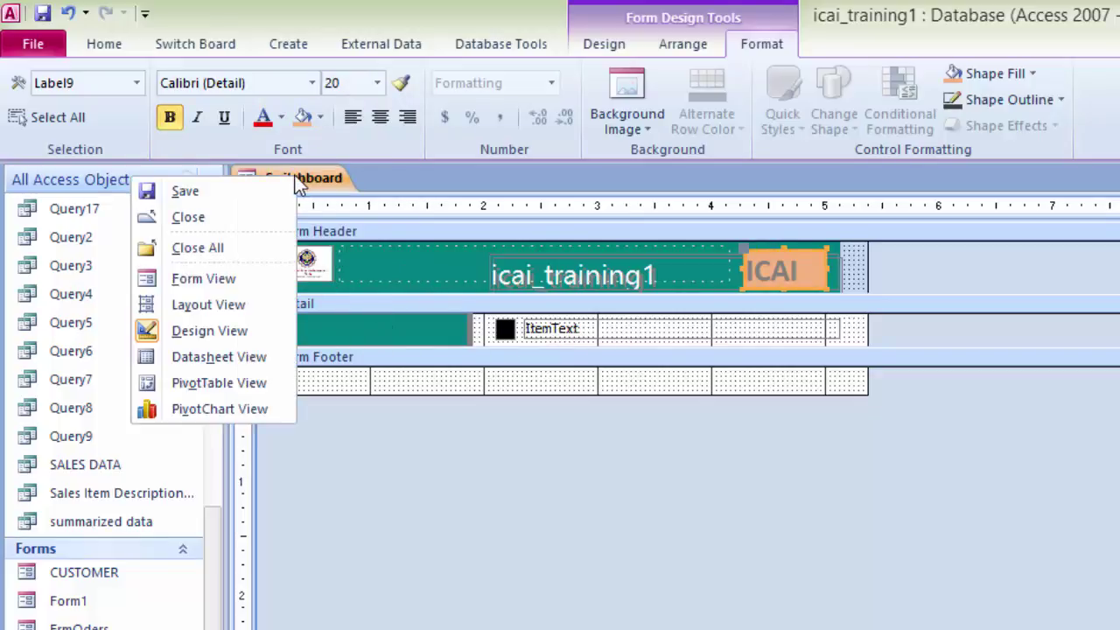
pyautogui.click(233, 194)
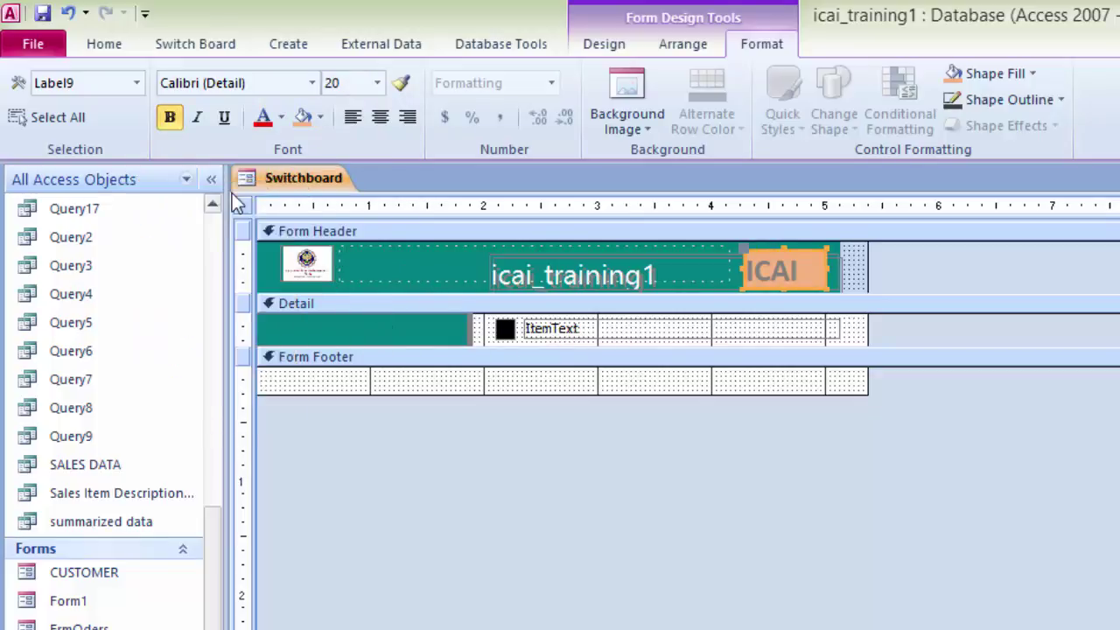
pyautogui.rightClick(308, 179)
# Step: Run the Switchboard in Form View, present the Case Study-7 slides, and return to Access
pyautogui.click(260, 280)
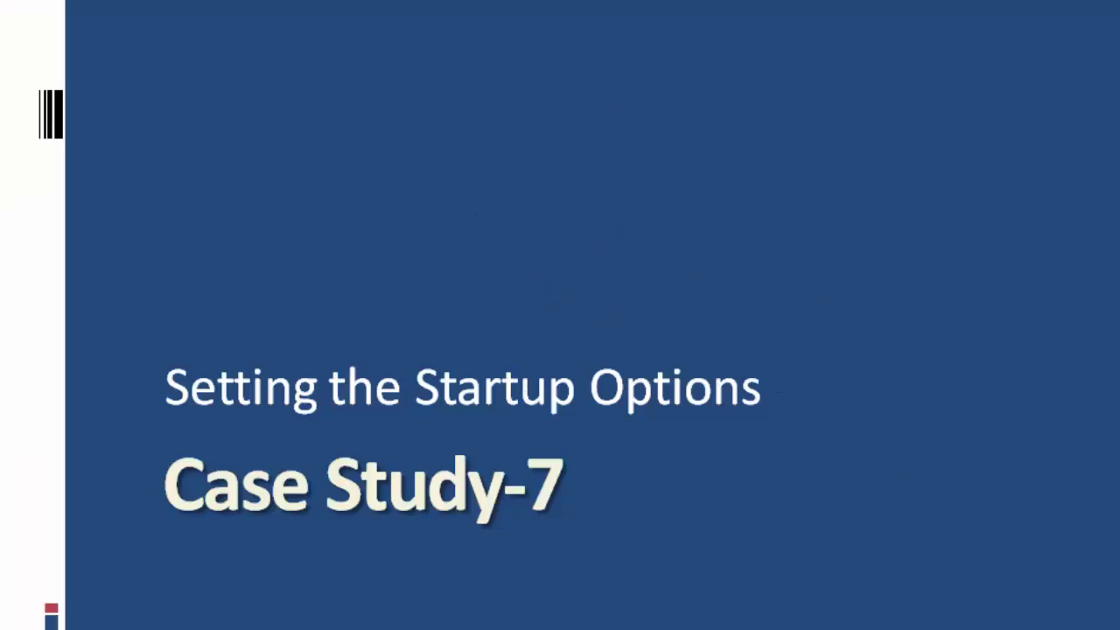
pyautogui.click(410, 595)
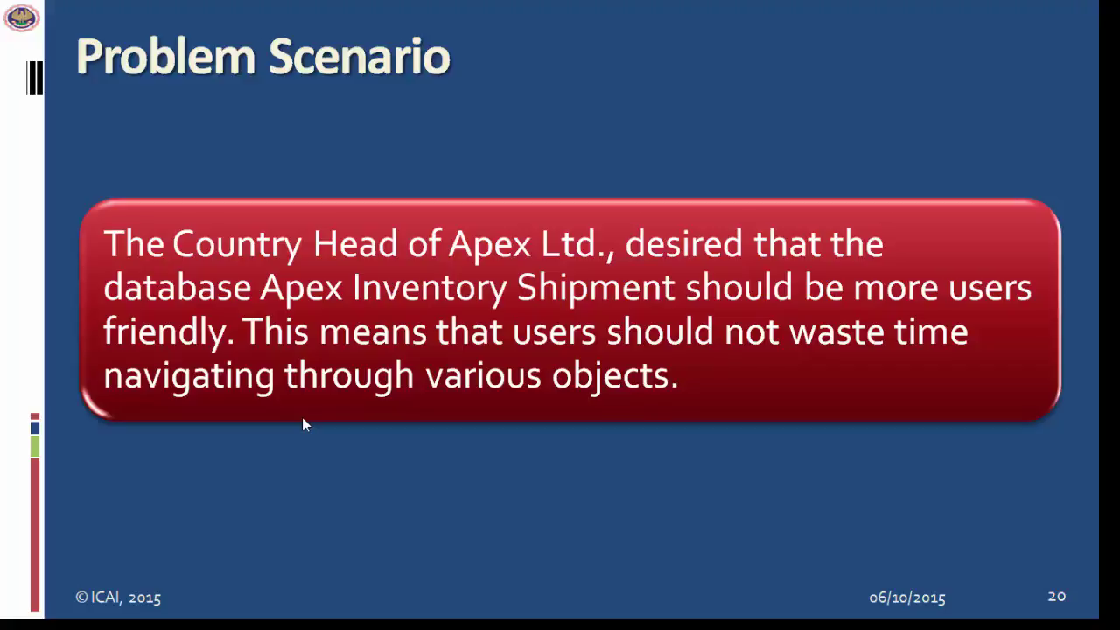
pyautogui.hotkey('alt', 'Tab')
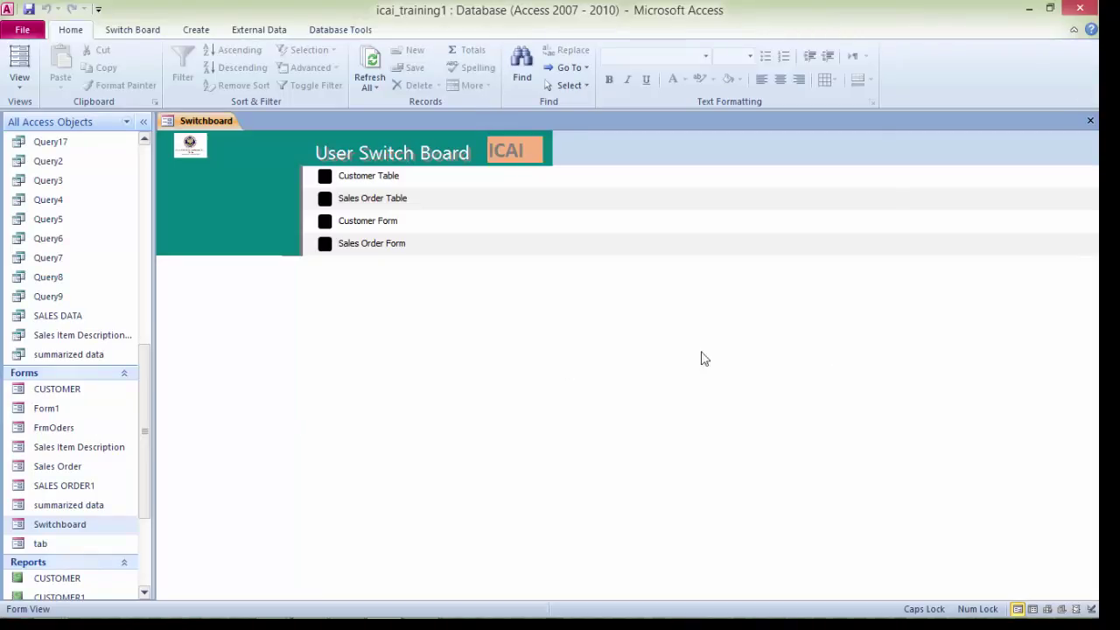
# Step: Close the Switchboard and set it as the current database's startup Display Form
pyautogui.click(1090, 121)
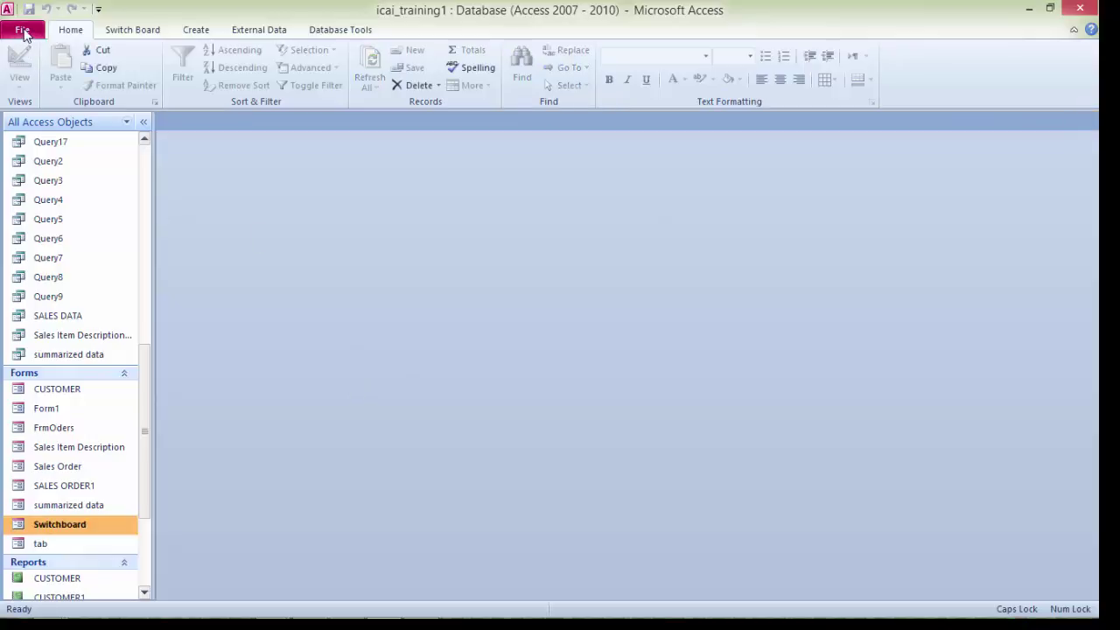
pyautogui.click(24, 33)
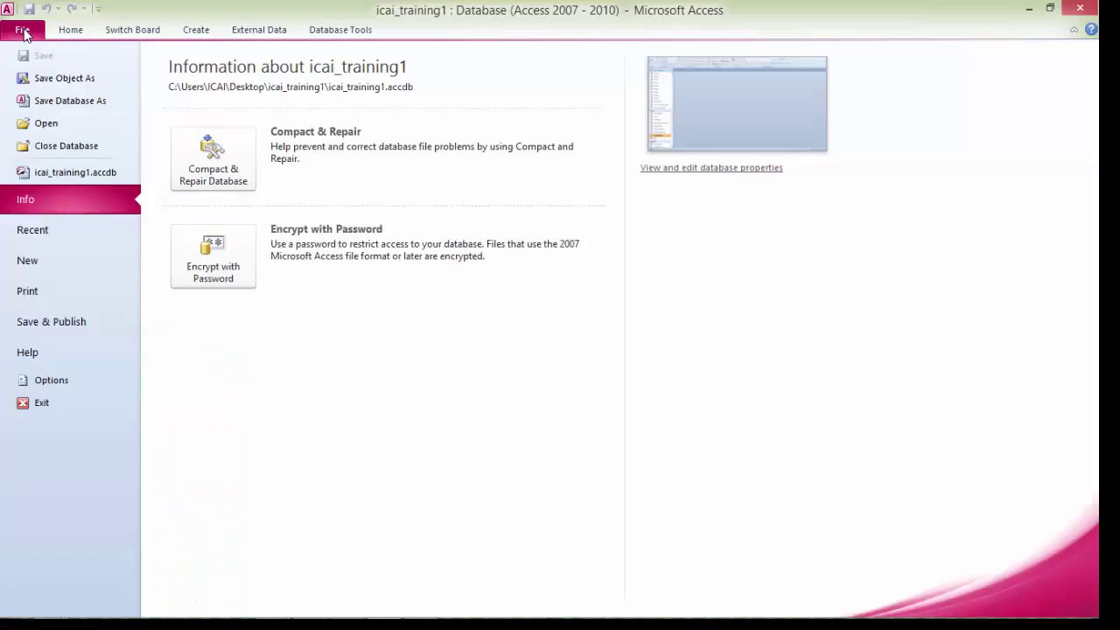
pyautogui.click(61, 385)
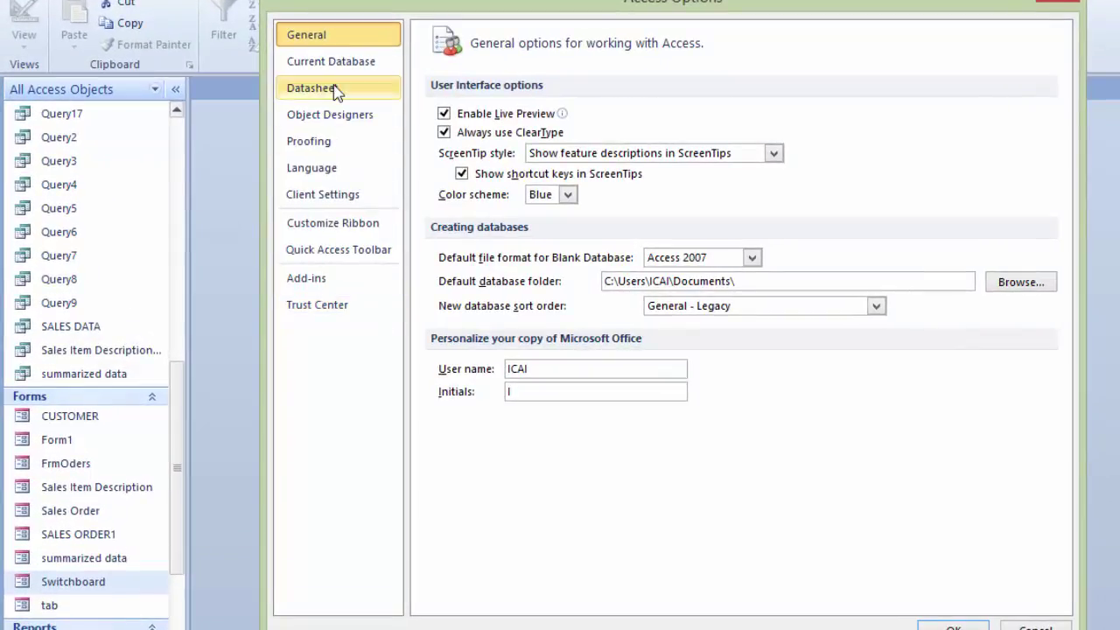
pyautogui.click(317, 68)
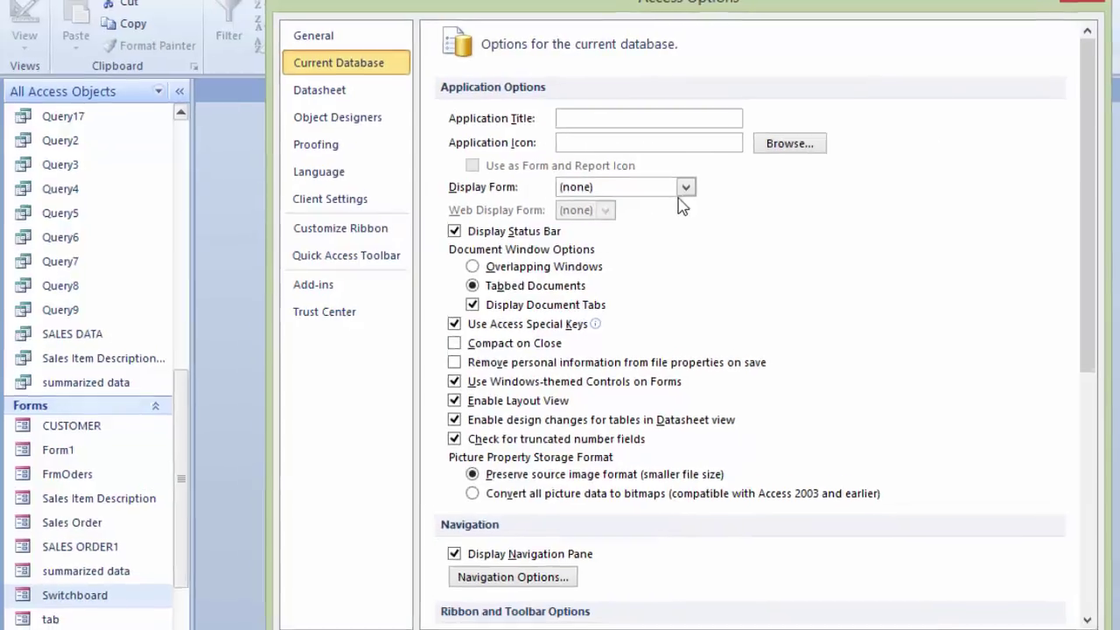
pyautogui.click(670, 182)
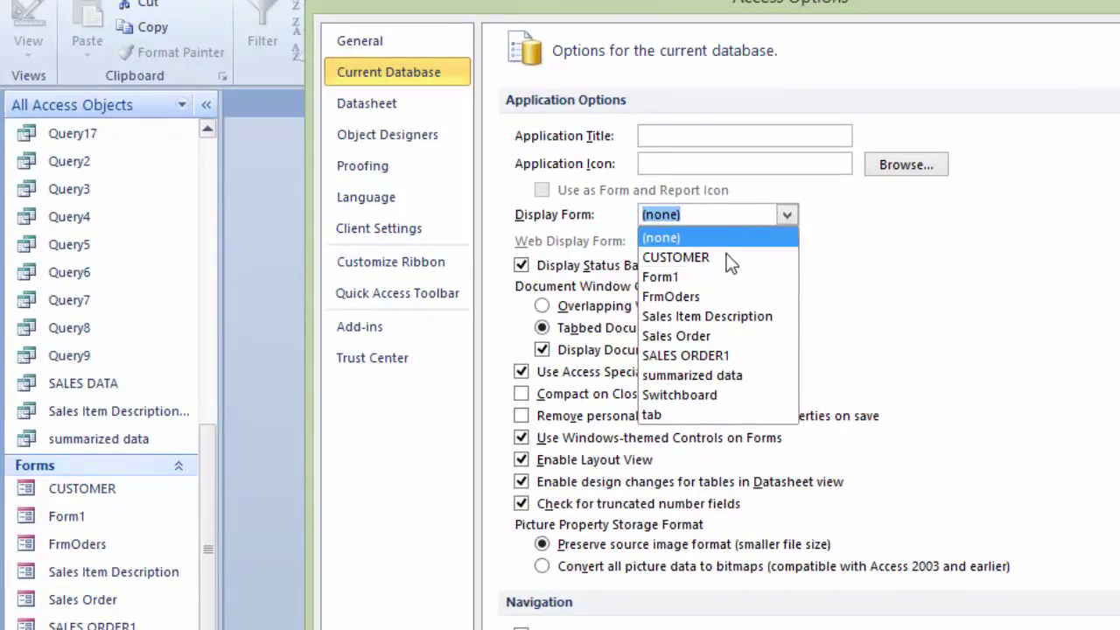
pyautogui.click(701, 395)
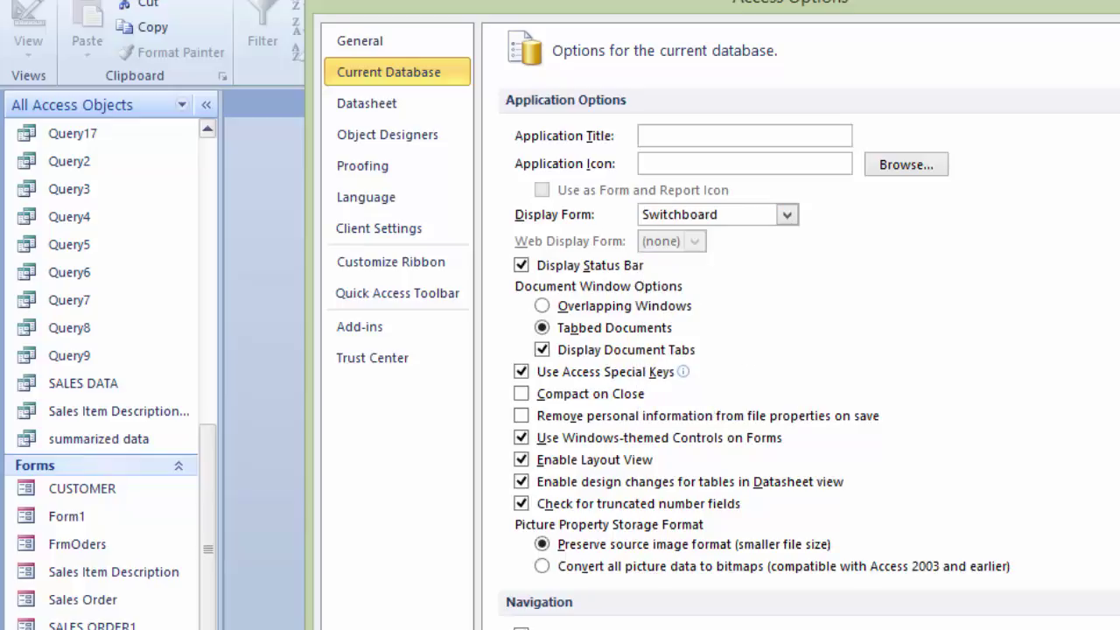
pyautogui.press('Return')
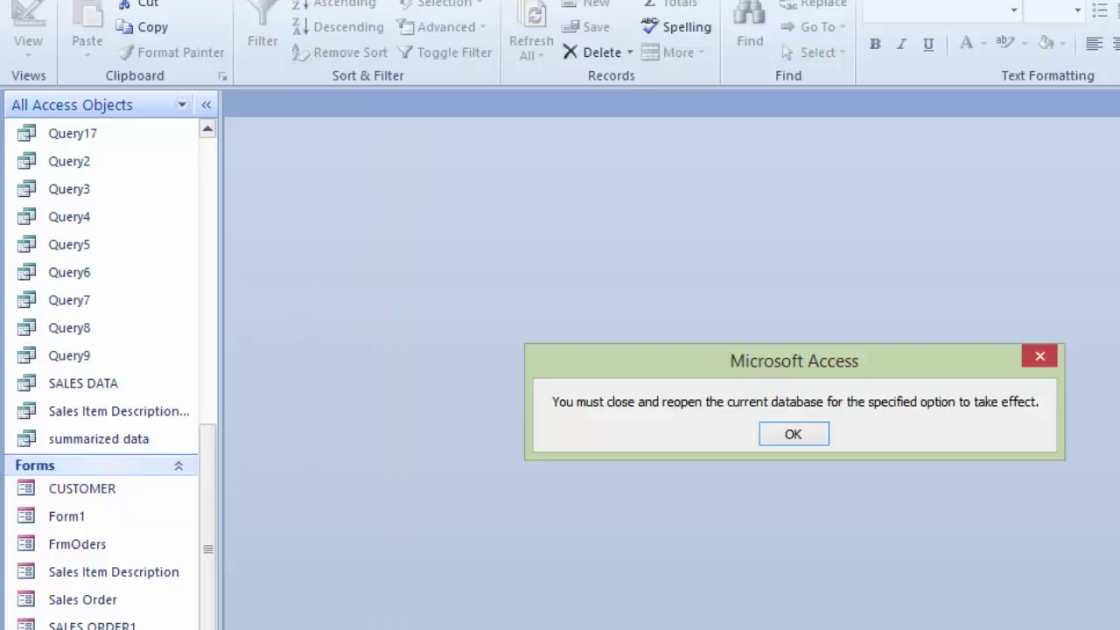
pyautogui.press('Return')
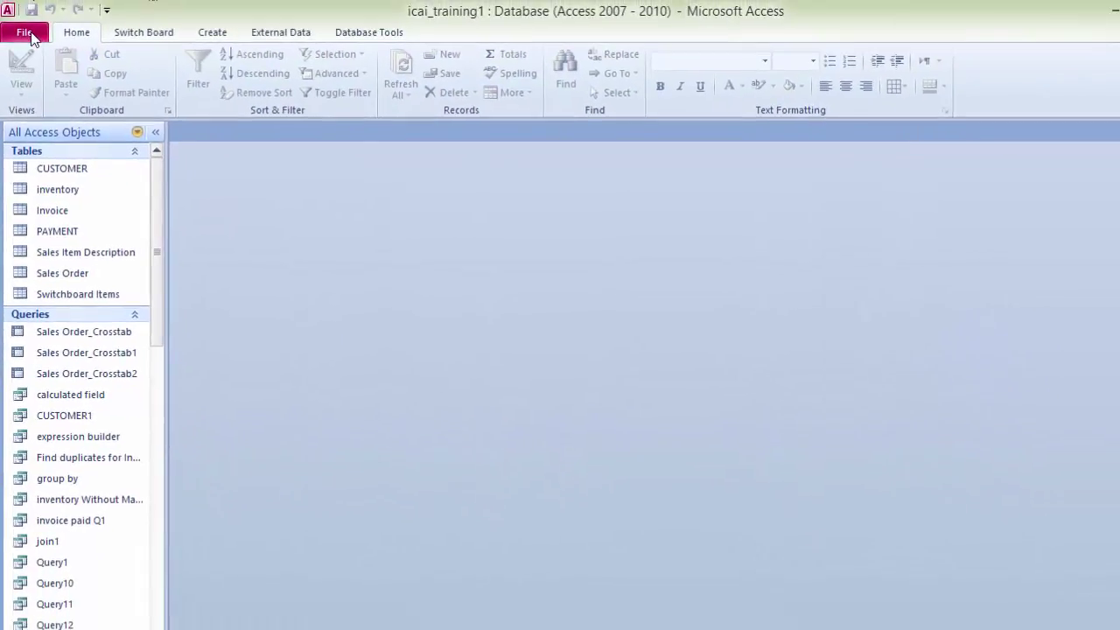
# Step: Close icai_training1 and reopen it from the recent databases list
pyautogui.click(26, 34)
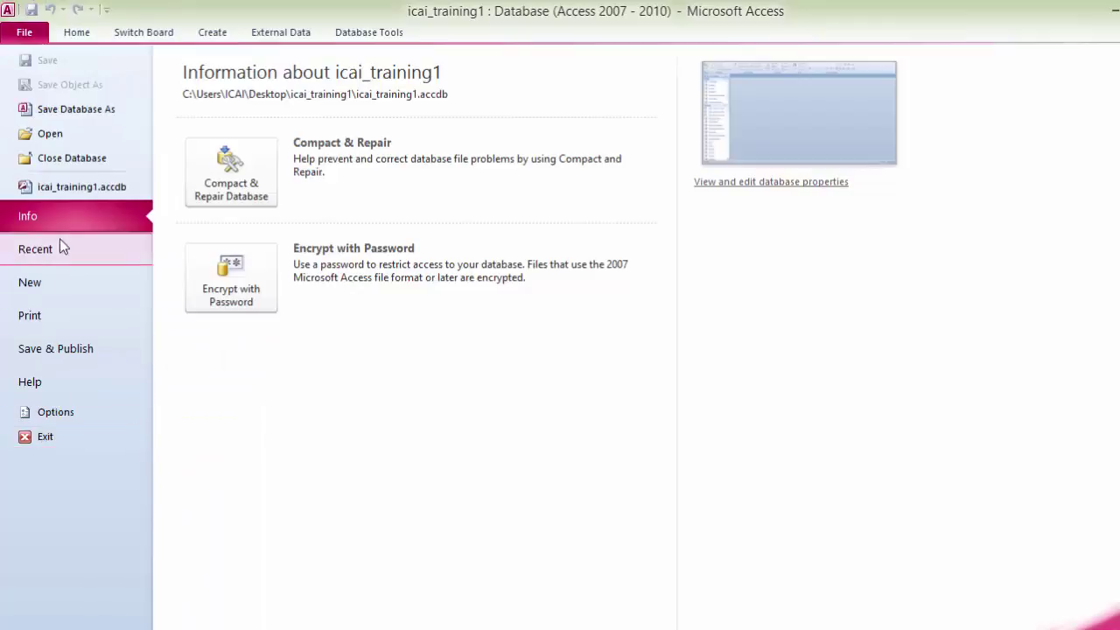
pyautogui.click(72, 160)
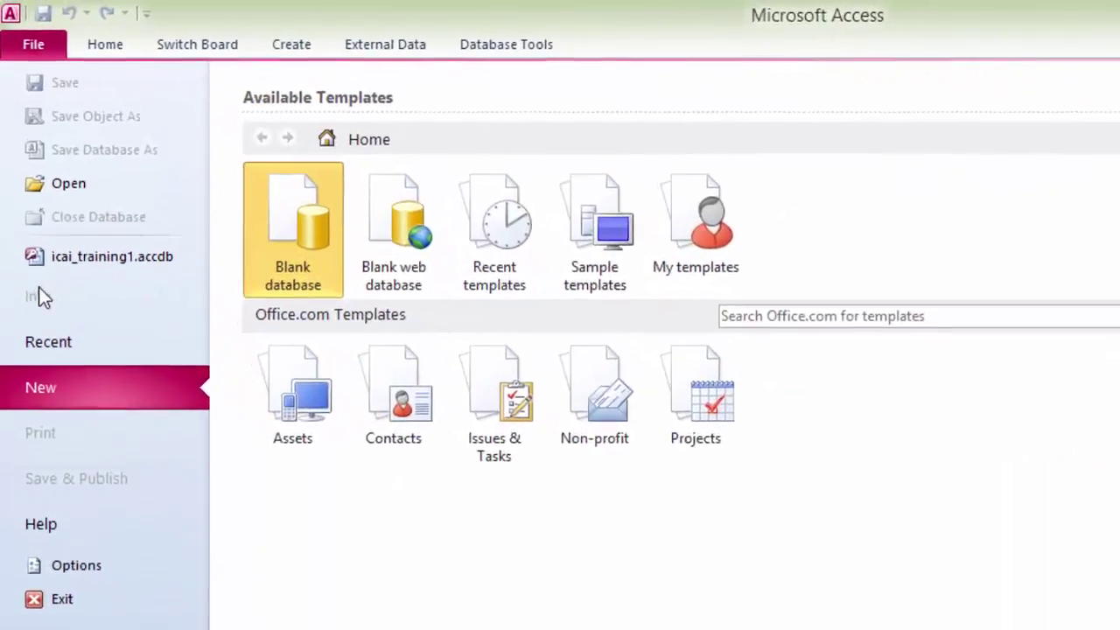
pyautogui.click(105, 267)
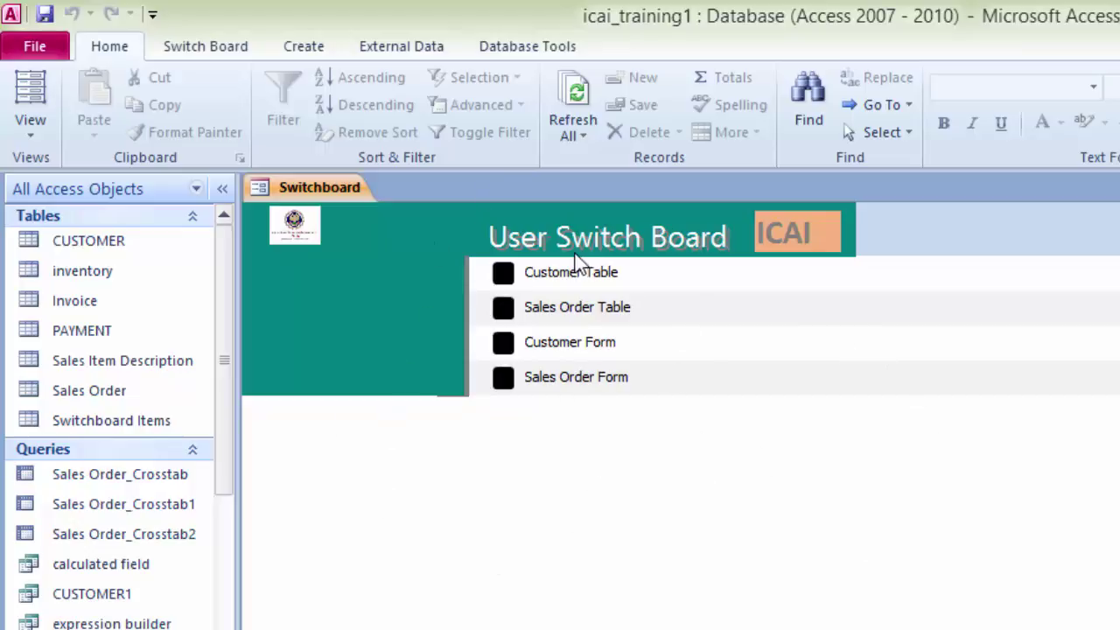
# Step: Test the Customer Table, Sales Order, Customer Form and Sales Order Form switchboard buttons
pyautogui.click(506, 275)
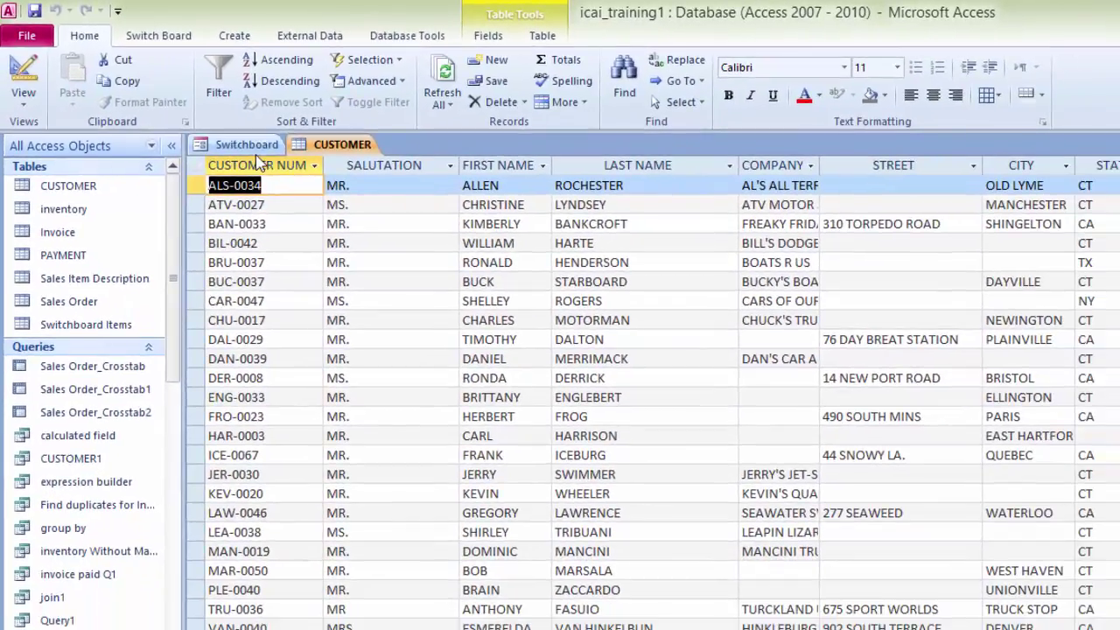
pyautogui.click(246, 144)
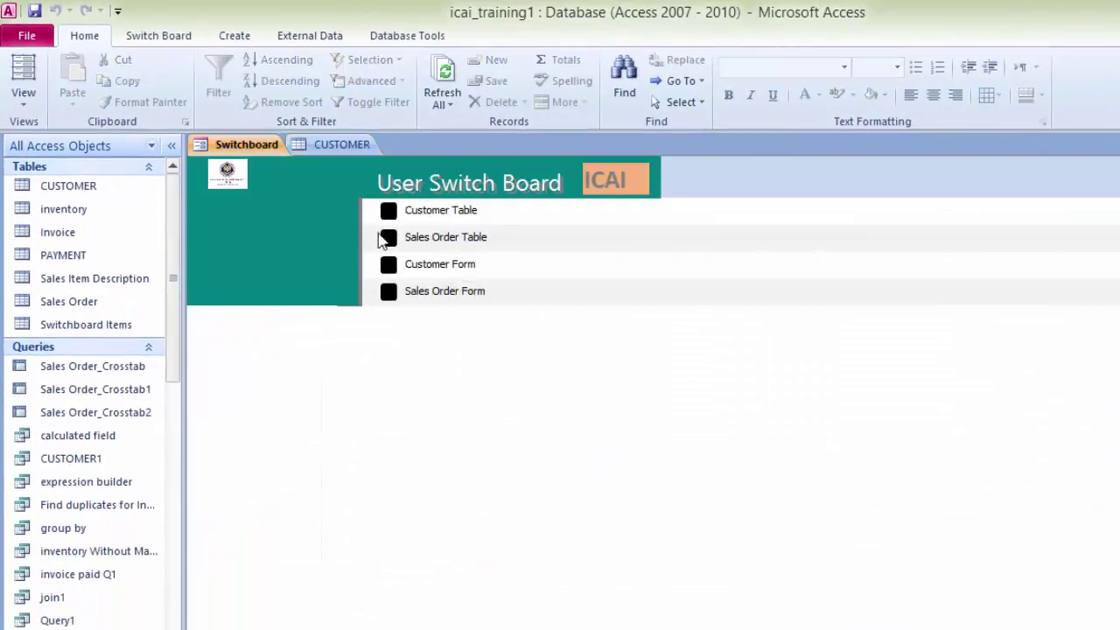
pyautogui.click(387, 237)
pyautogui.click(246, 145)
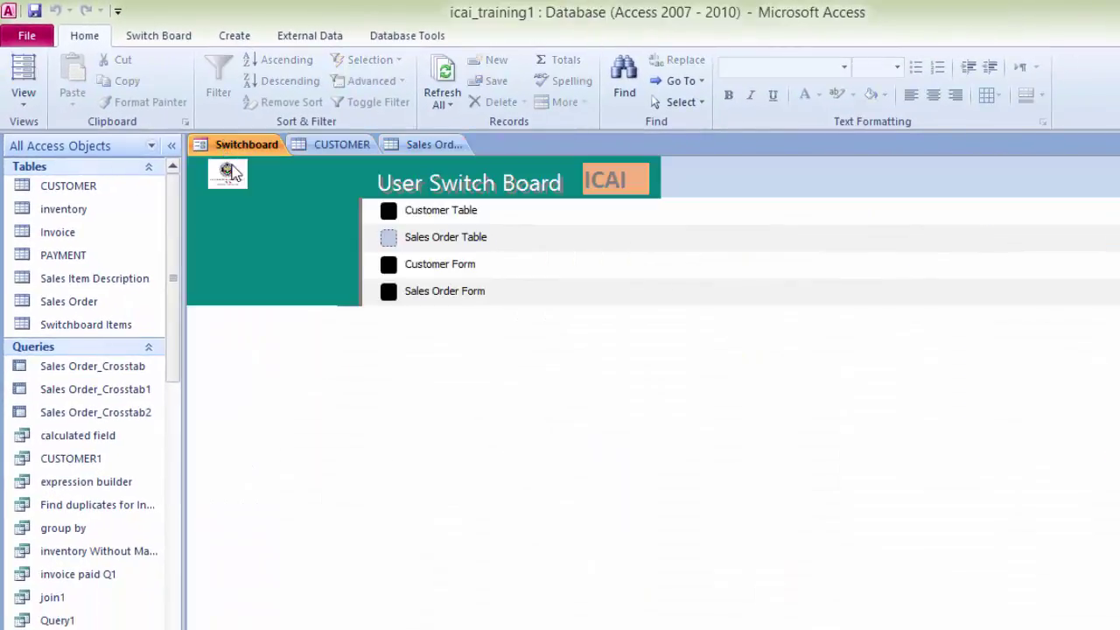
pyautogui.click(387, 265)
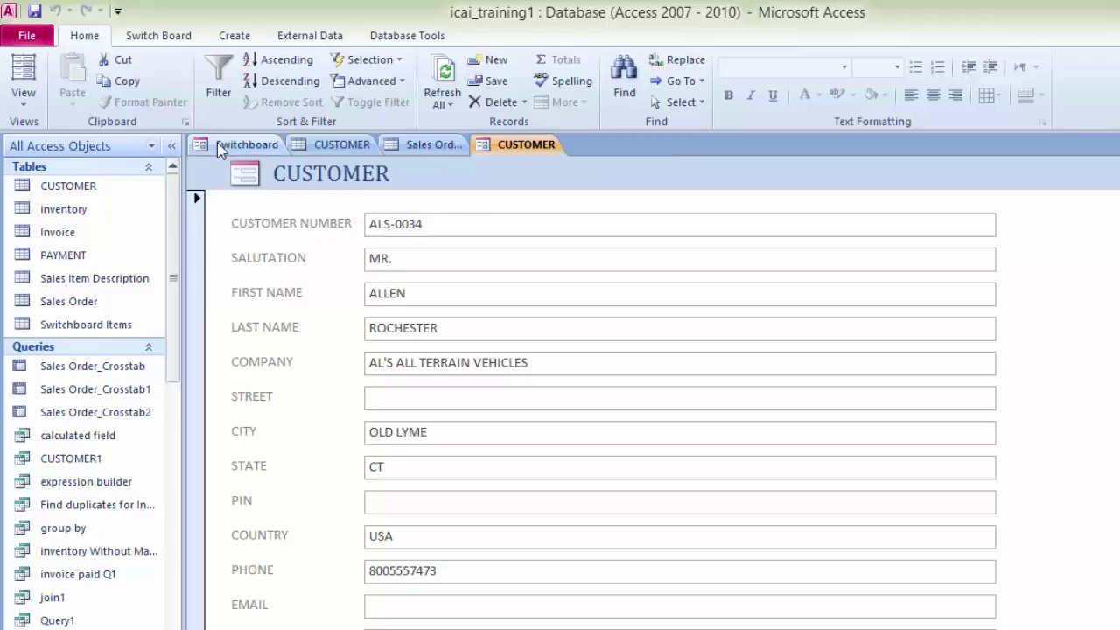
pyautogui.click(236, 145)
pyautogui.click(388, 293)
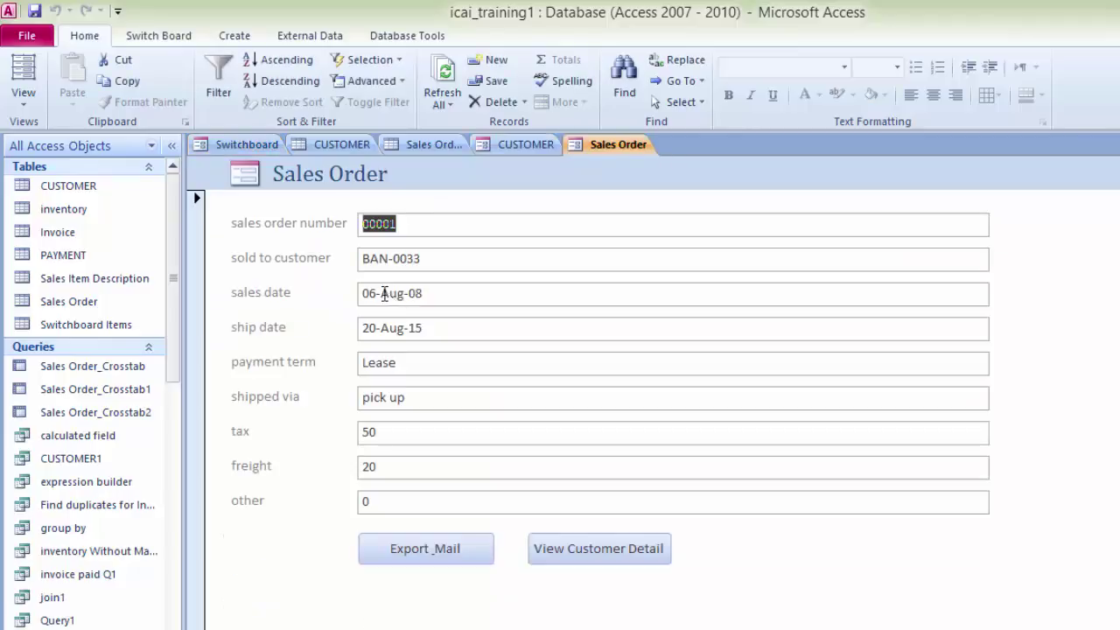
pyautogui.click(247, 144)
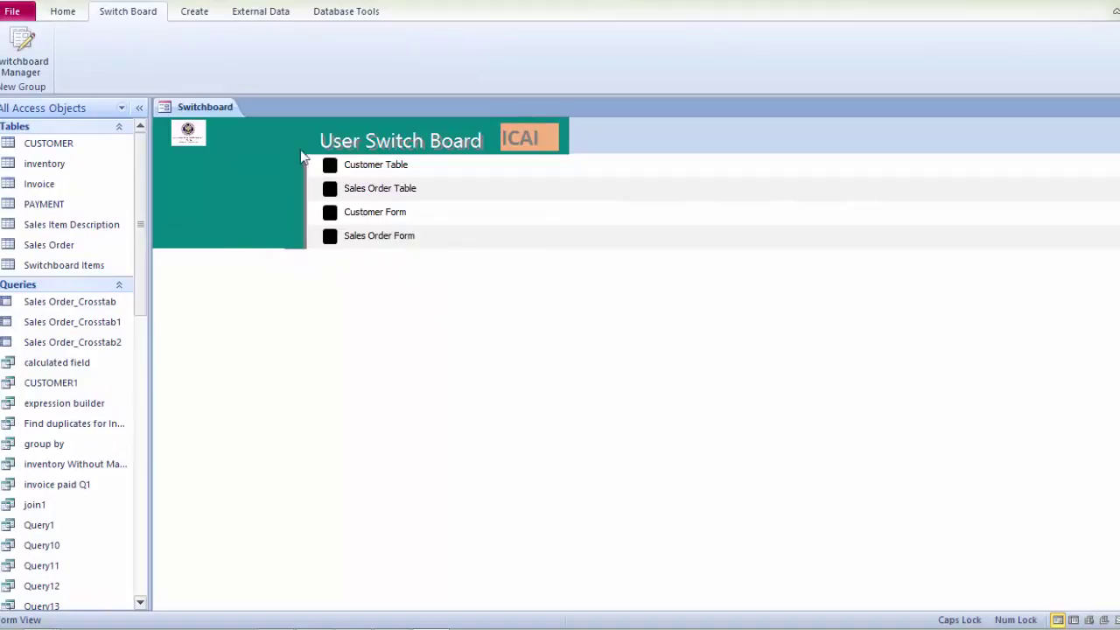
# Step: Close the Switchboard form and delete the Switchboard Items table
pyautogui.click(1106, 106)
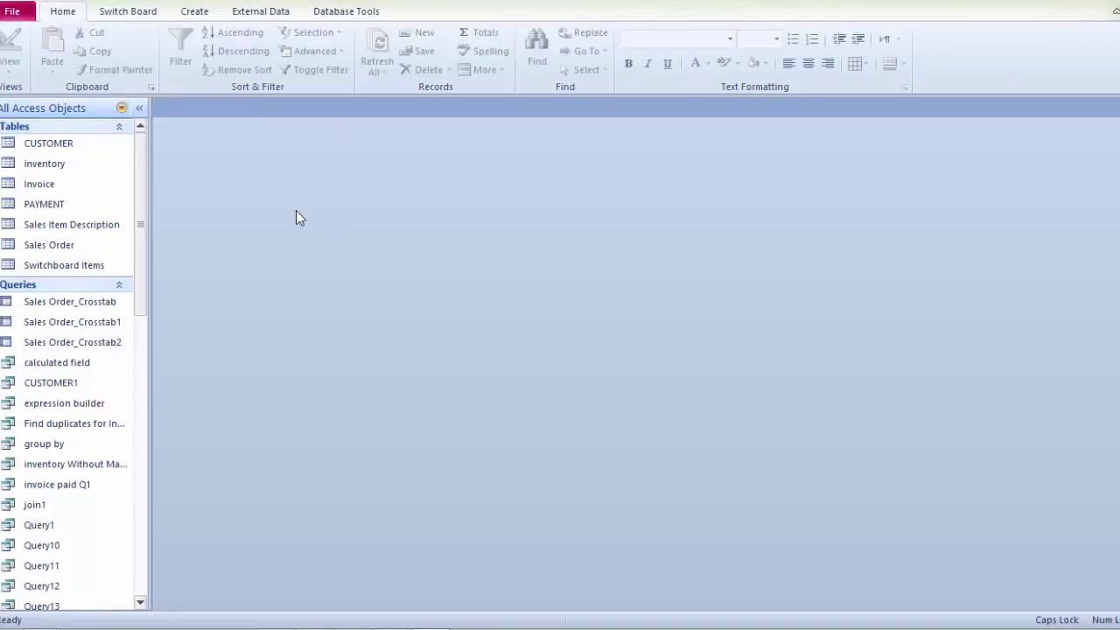
pyautogui.click(133, 14)
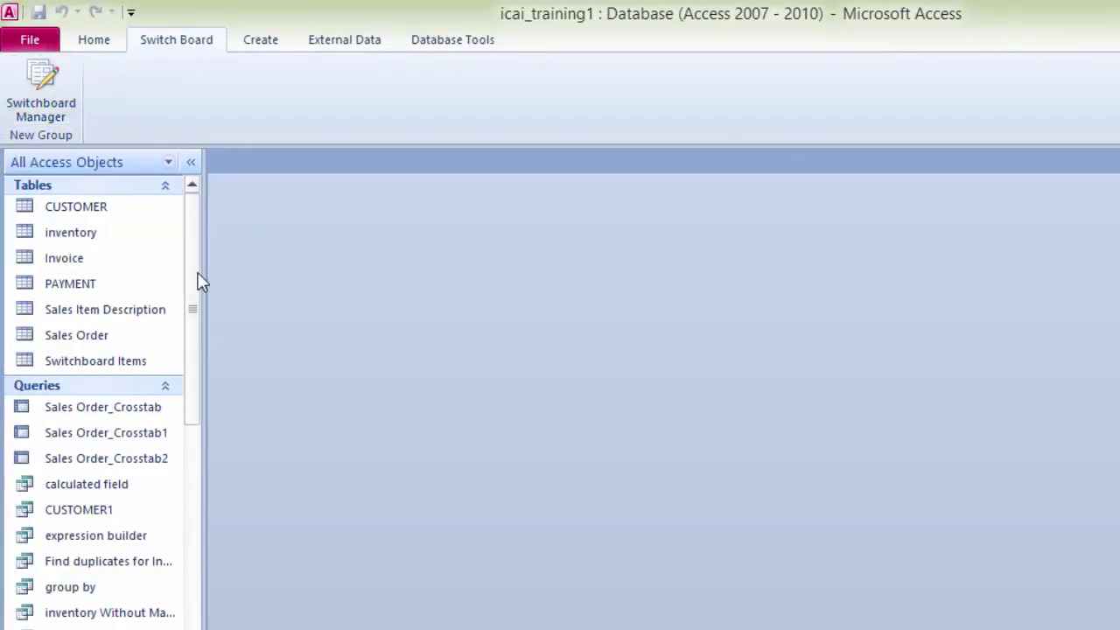
pyautogui.click(131, 374)
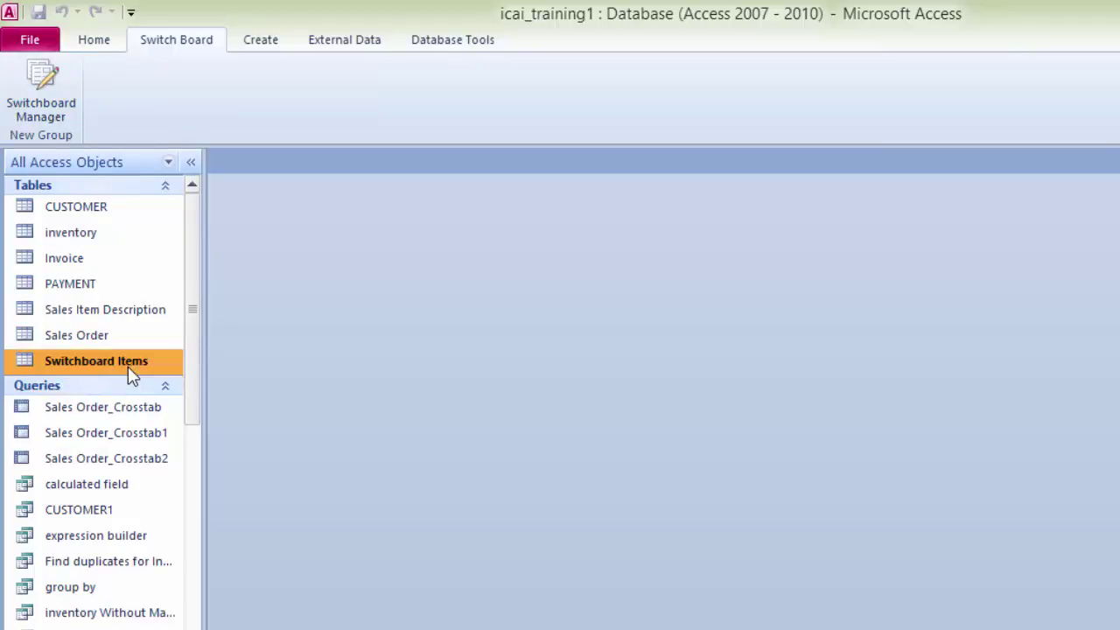
pyautogui.rightClick(131, 375)
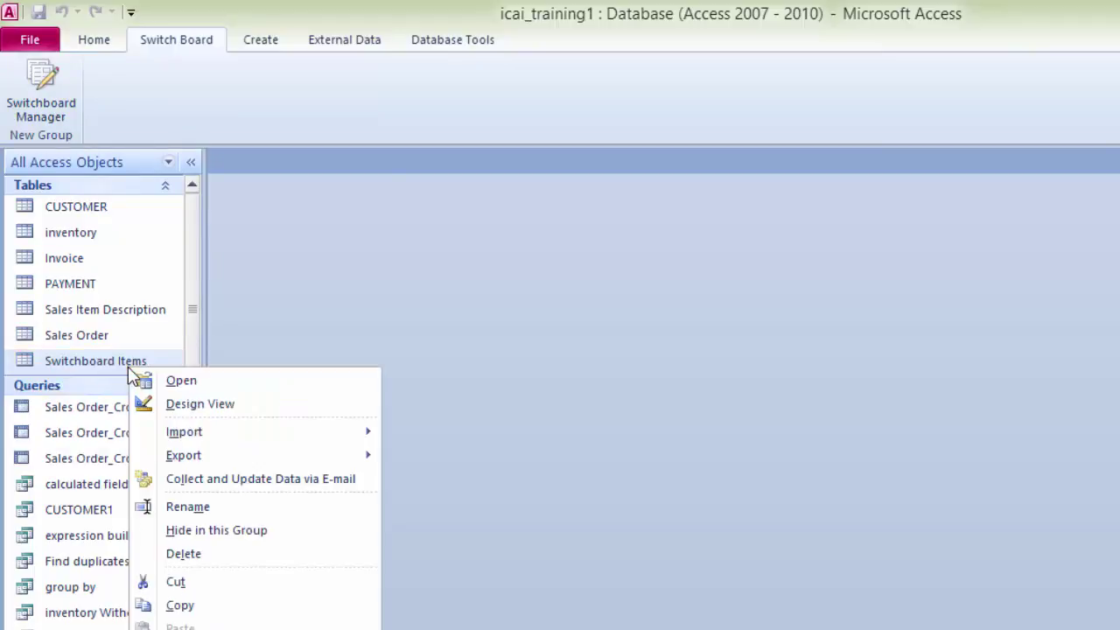
pyautogui.click(184, 554)
pyautogui.click(646, 410)
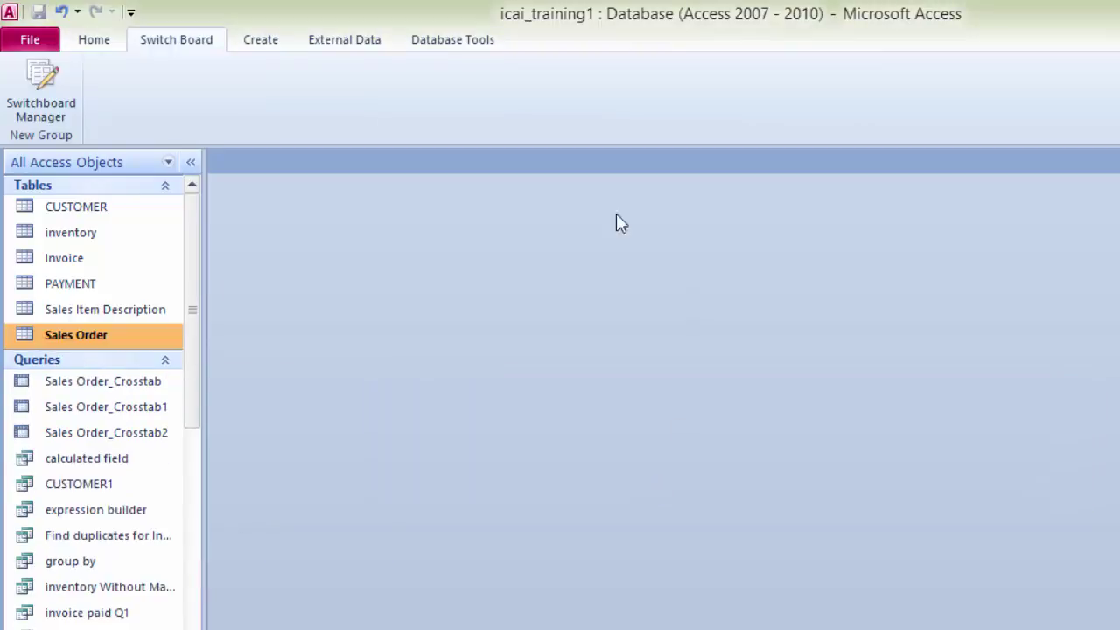
pyautogui.moveTo(196, 308); pyautogui.dragTo(195, 623)
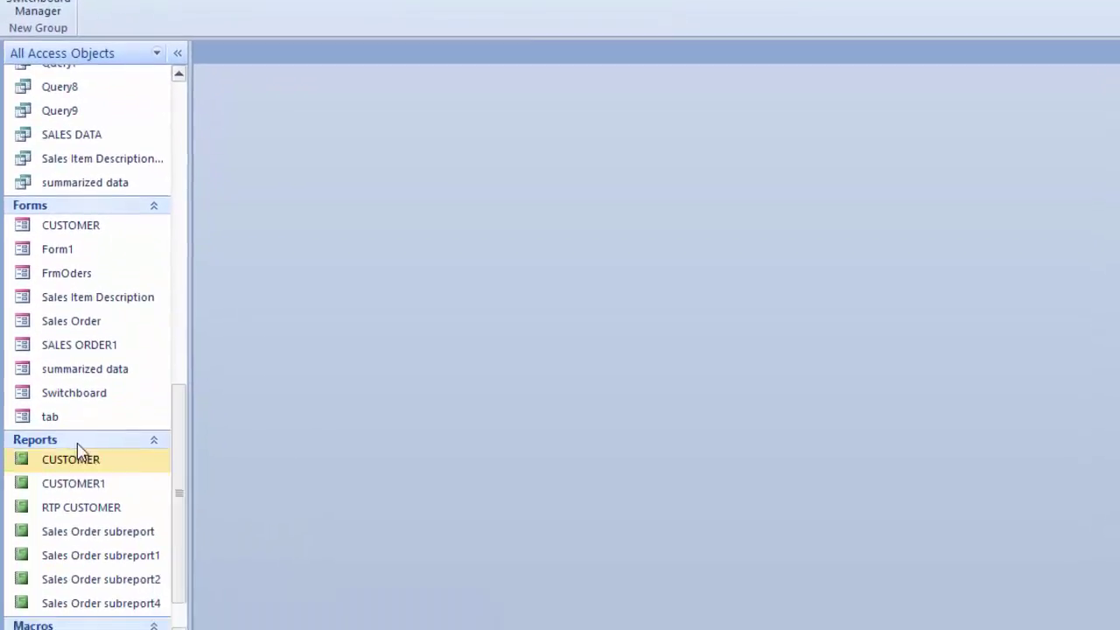
# Step: Permanently delete the old Switchboard form from the Forms group
pyautogui.rightClick(94, 393)
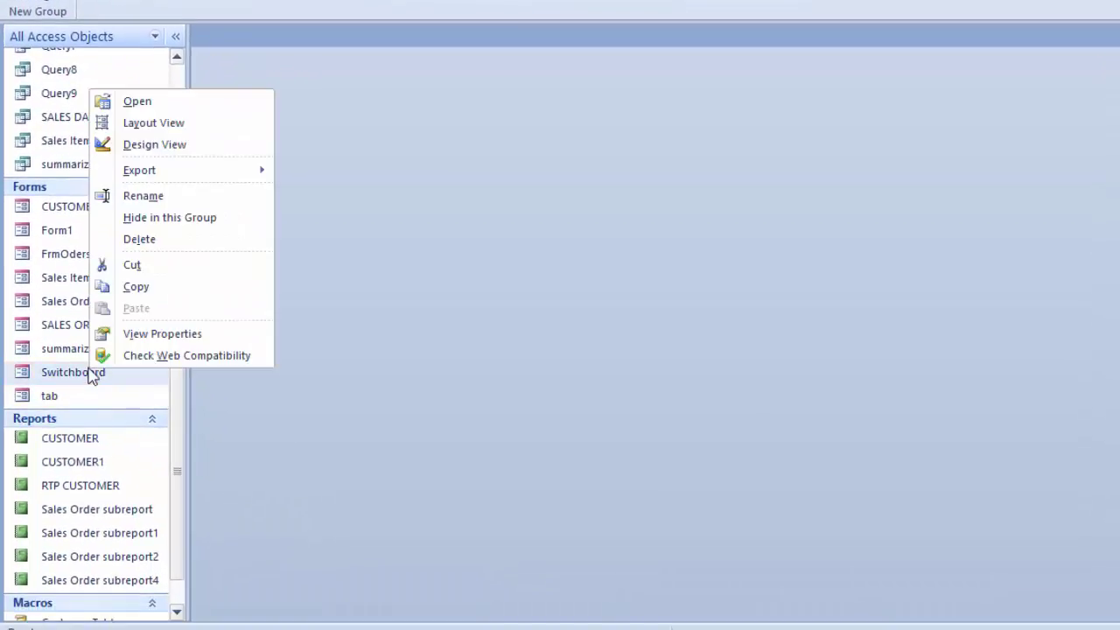
pyautogui.click(192, 241)
pyautogui.click(641, 338)
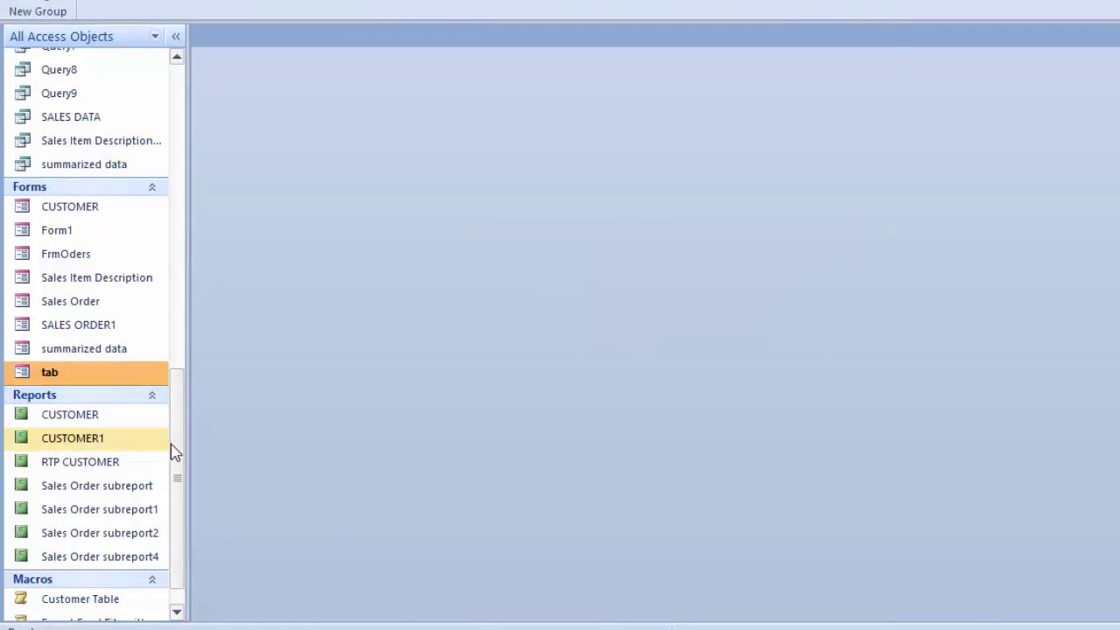
pyautogui.moveTo(178, 452); pyautogui.dragTo(192, 114)
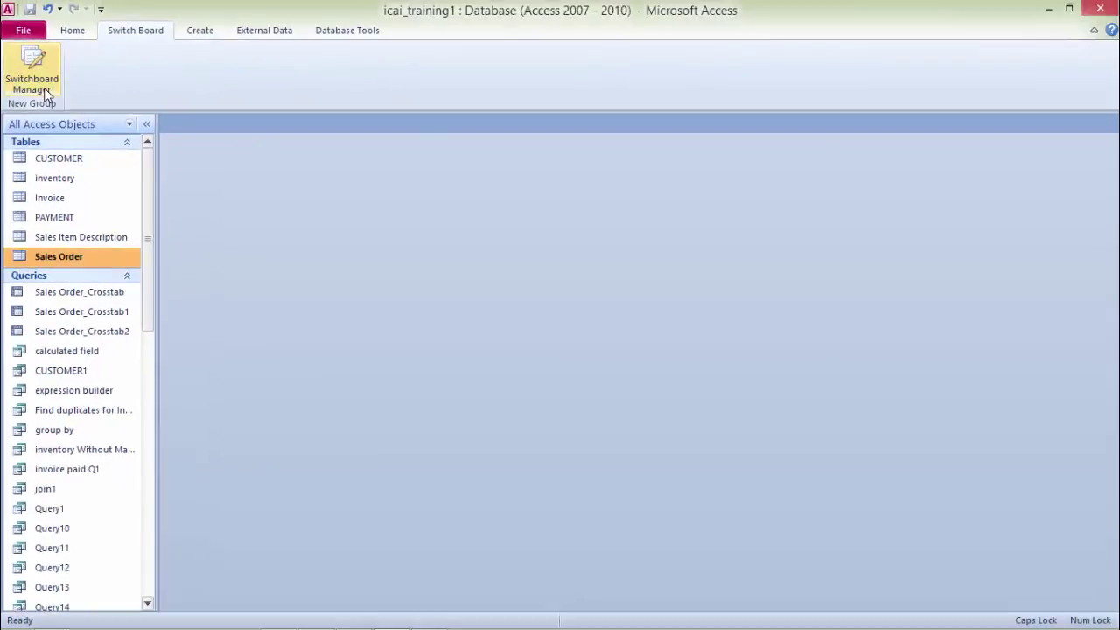
# Step: Create a new switchboard and add a TABLE SWITCHBOARD page
pyautogui.click(45, 90)
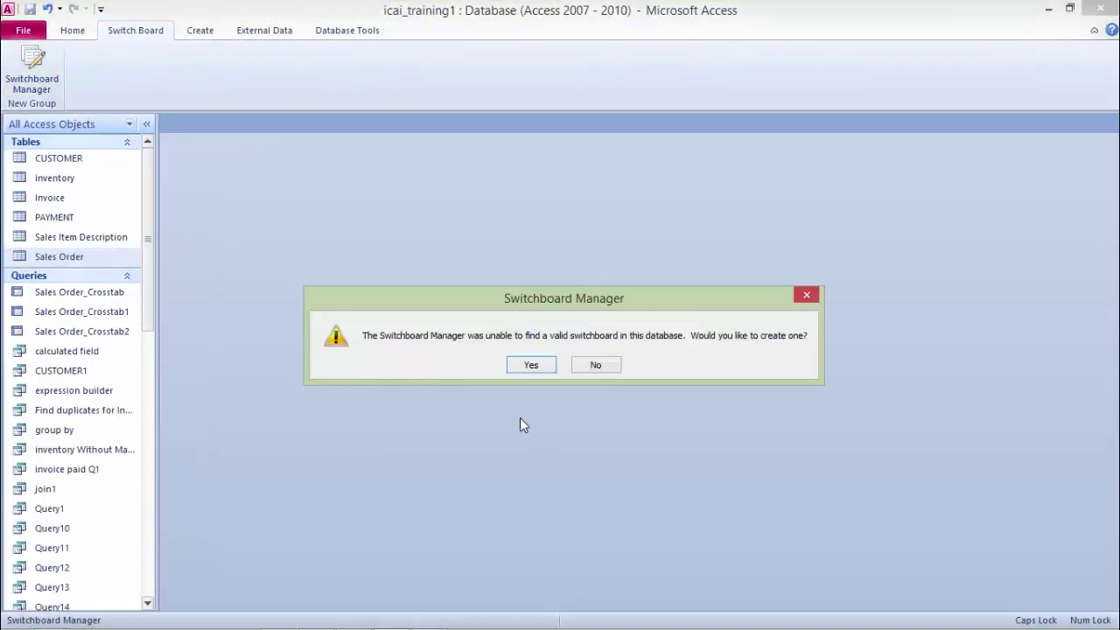
pyautogui.click(532, 366)
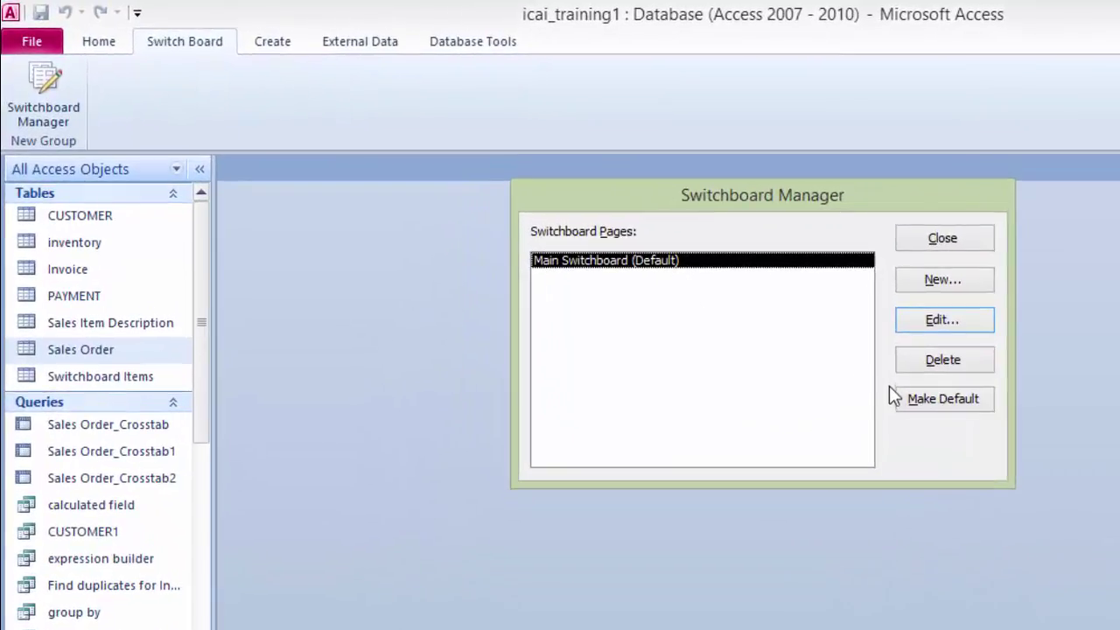
pyautogui.click(961, 279)
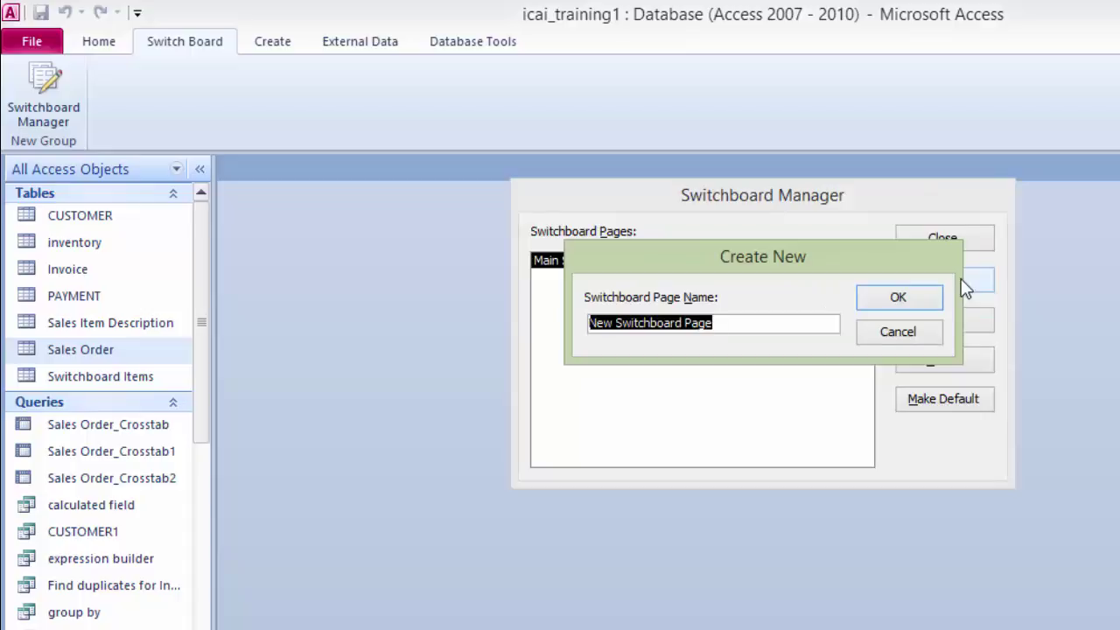
pyautogui.write('ta')
pyautogui.press('BackSpace')
pyautogui.press('BackSpace')
pyautogui.write('t')
pyautogui.press('BackSpace')
pyautogui.write('TABLE SWI')
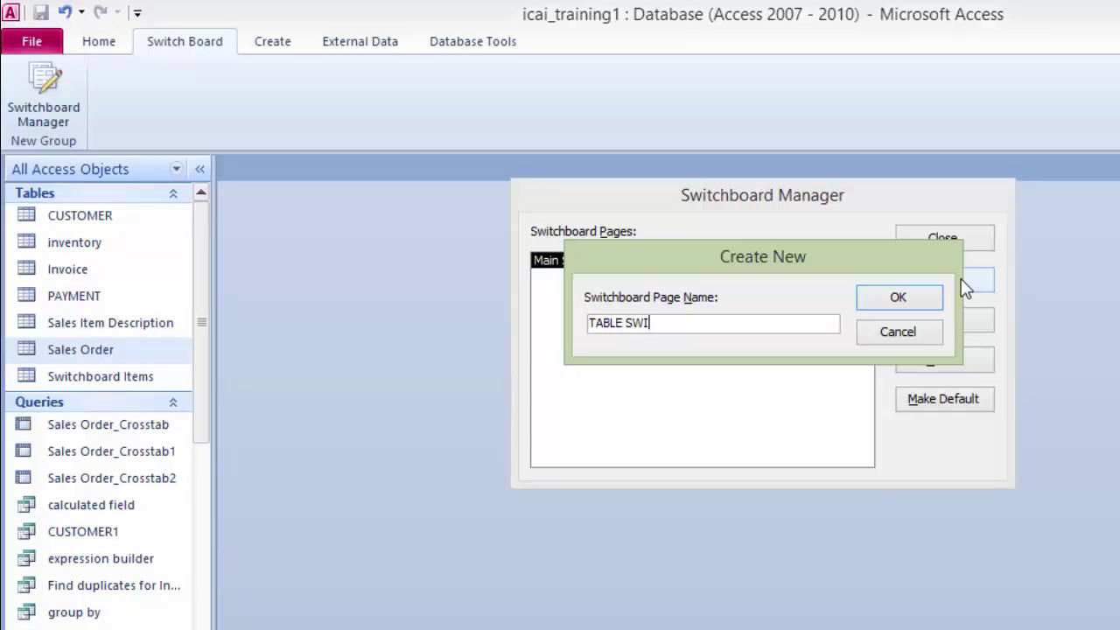
pyautogui.write('T')
pyautogui.press('BackSpace')
pyautogui.press('BackSpace')
pyautogui.press('BackSpace')
pyautogui.write('IT')
pyautogui.press('BackSpace')
pyautogui.press('BackSpace')
pyautogui.write('WITCHBOARD')
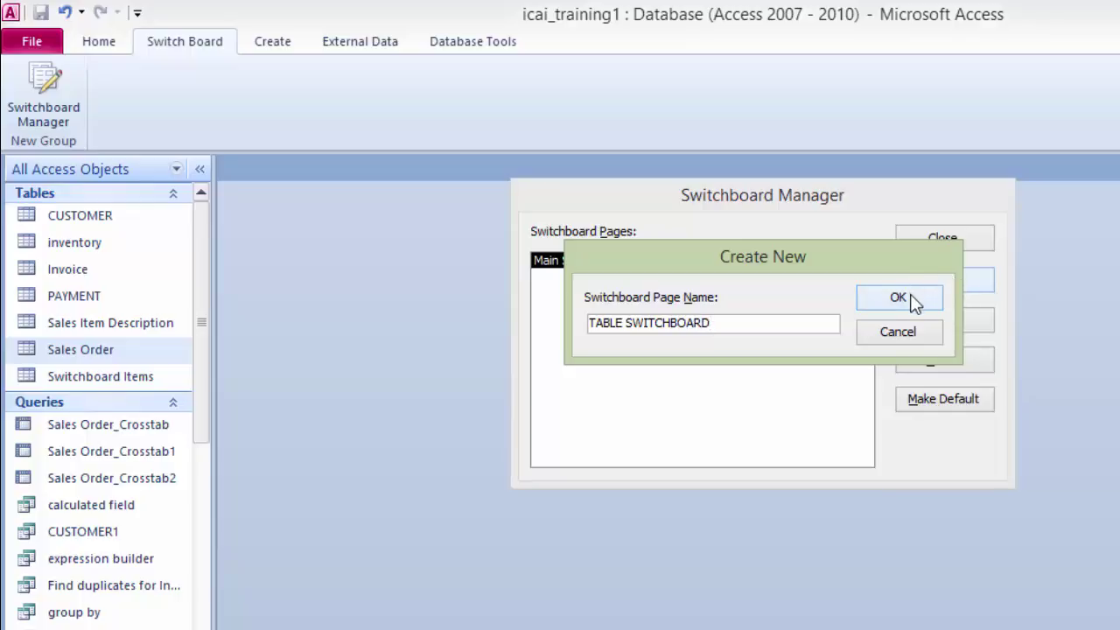
pyautogui.click(914, 300)
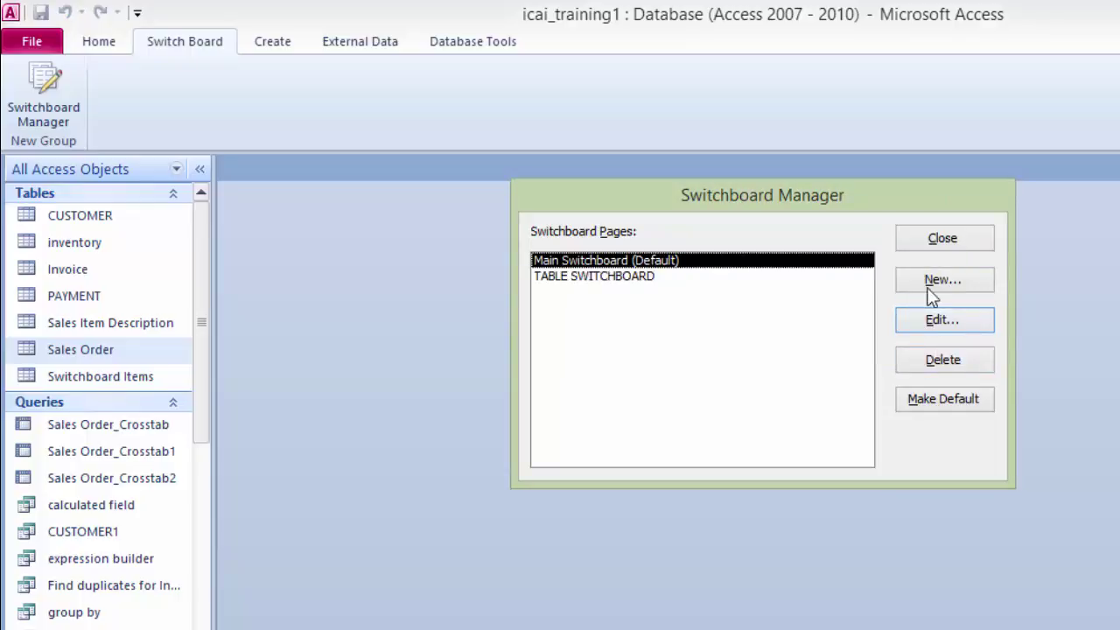
# Step: Add REPORT SWITCHBOARD and SWITCHBOARD FORM pages
pyautogui.click(932, 293)
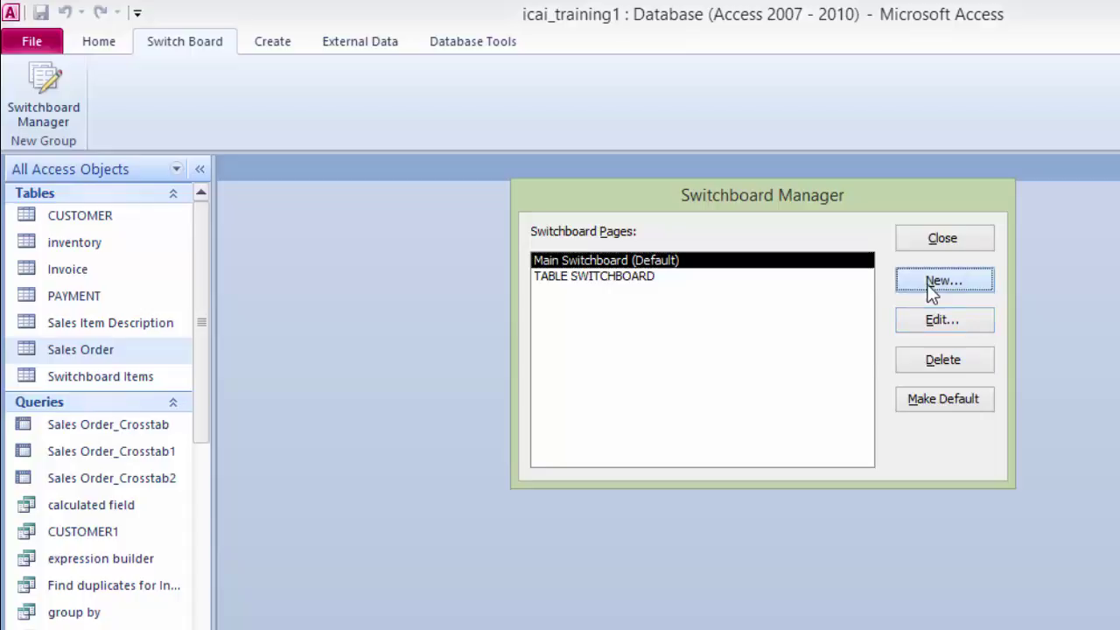
pyautogui.write('REPO')
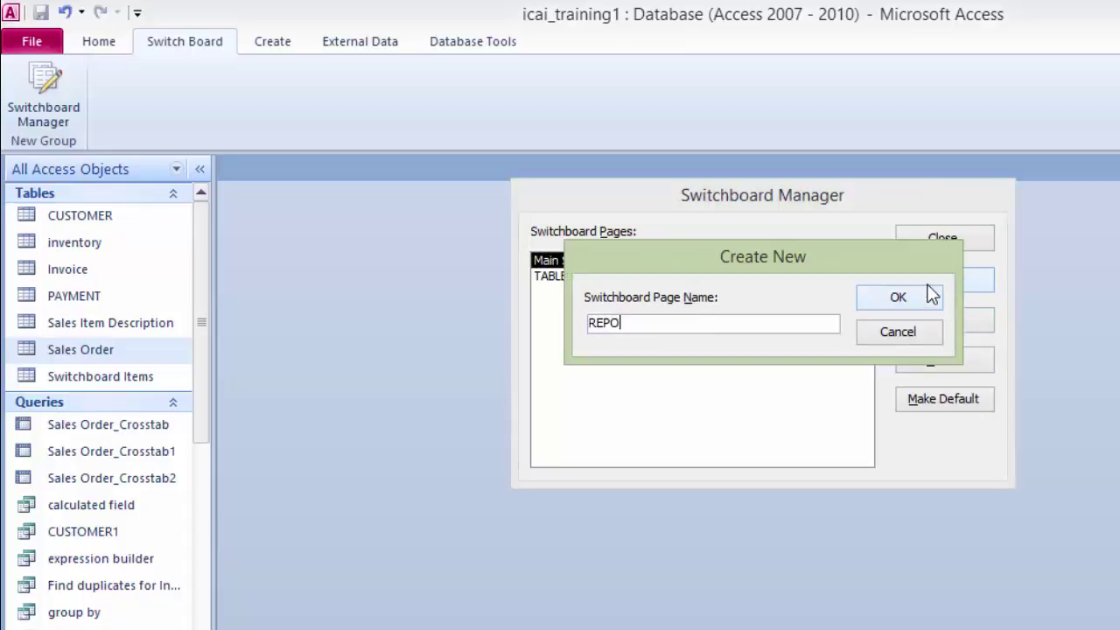
pyautogui.write('RT SWITCHBOARD')
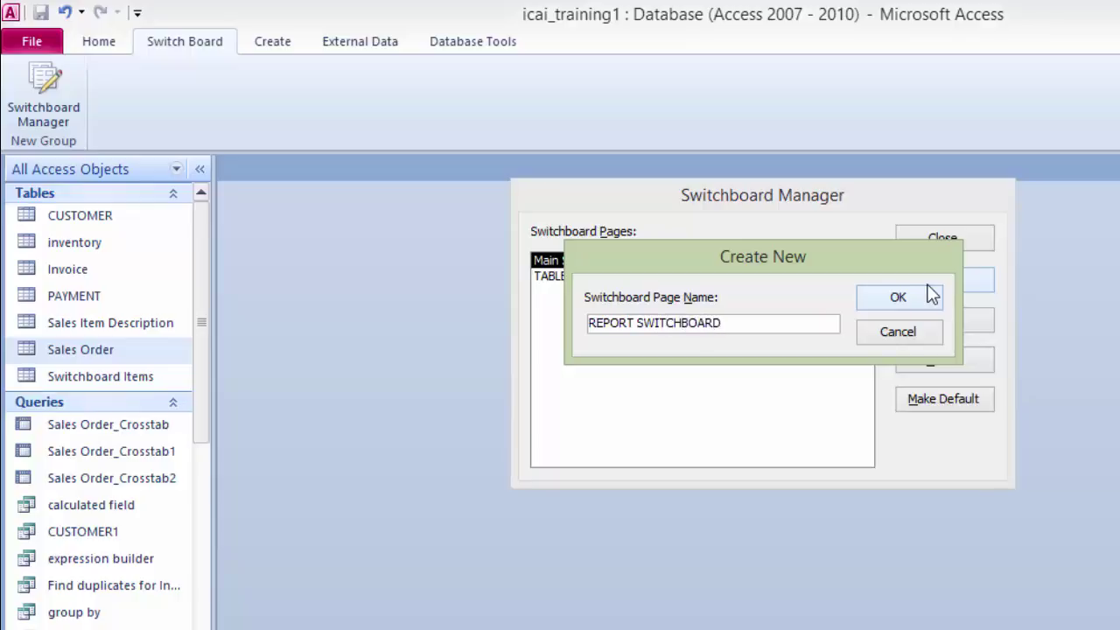
pyautogui.click(927, 303)
pyautogui.click(941, 280)
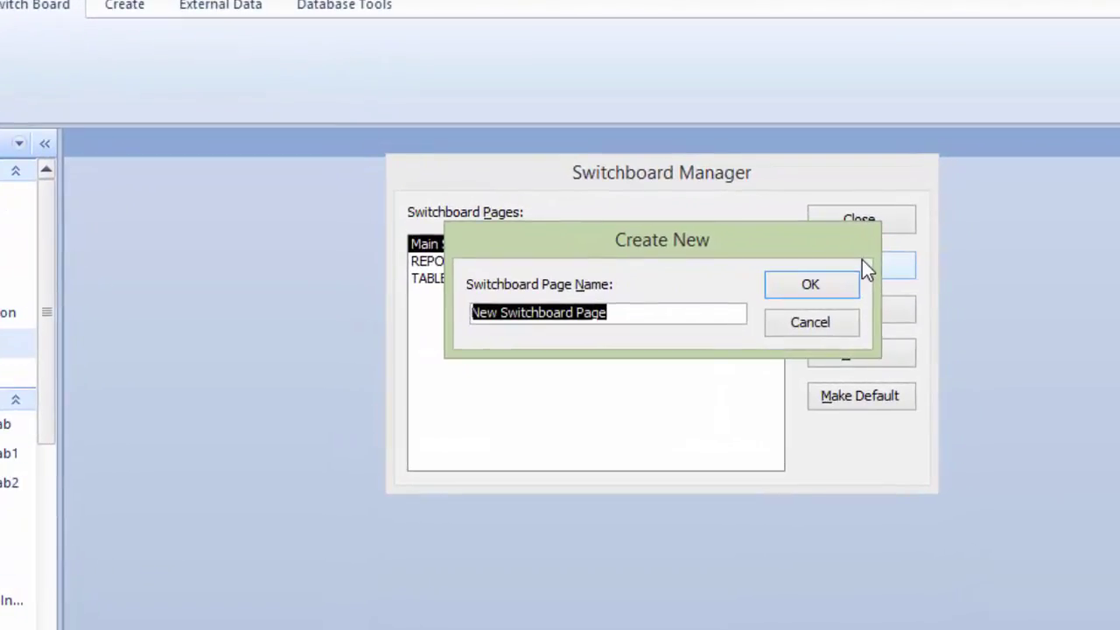
pyautogui.write('S')
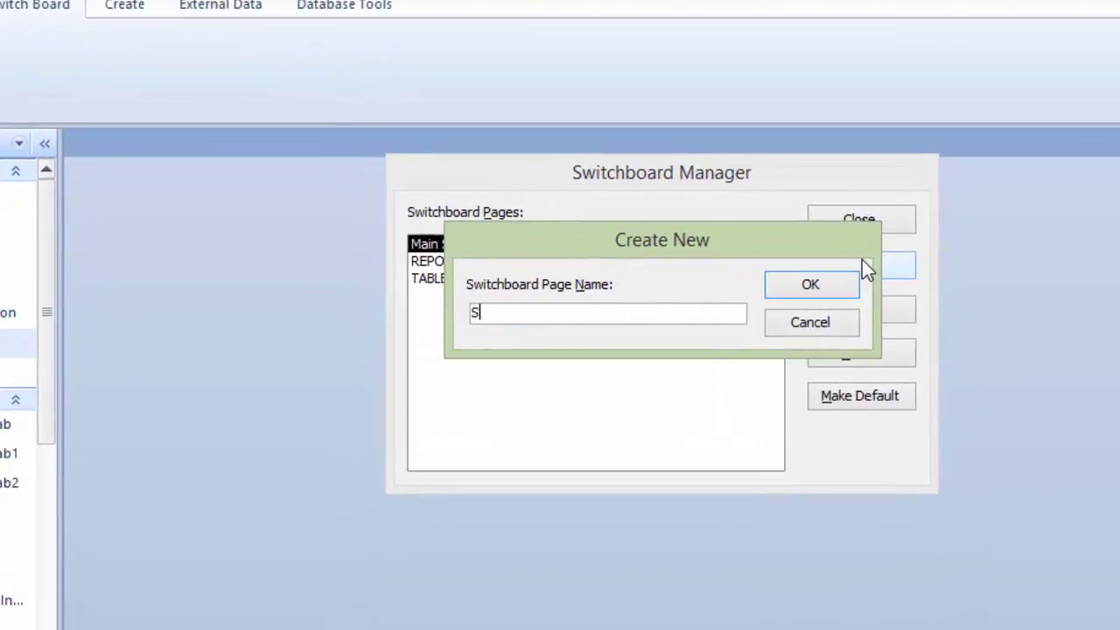
pyautogui.write('WITCHBOAR')
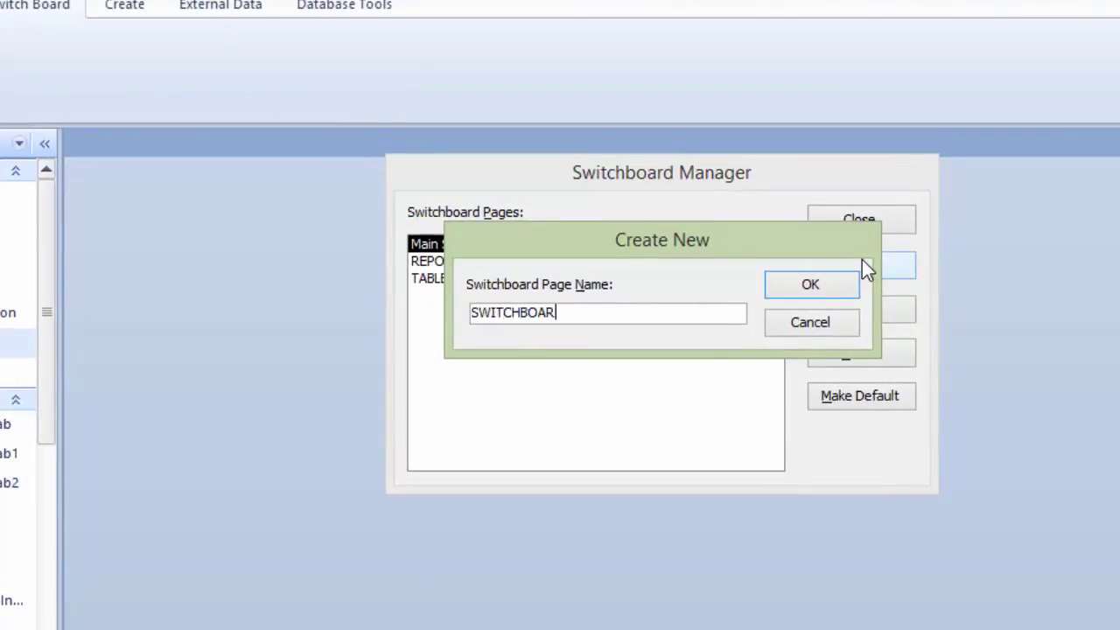
pyautogui.write('D FORM')
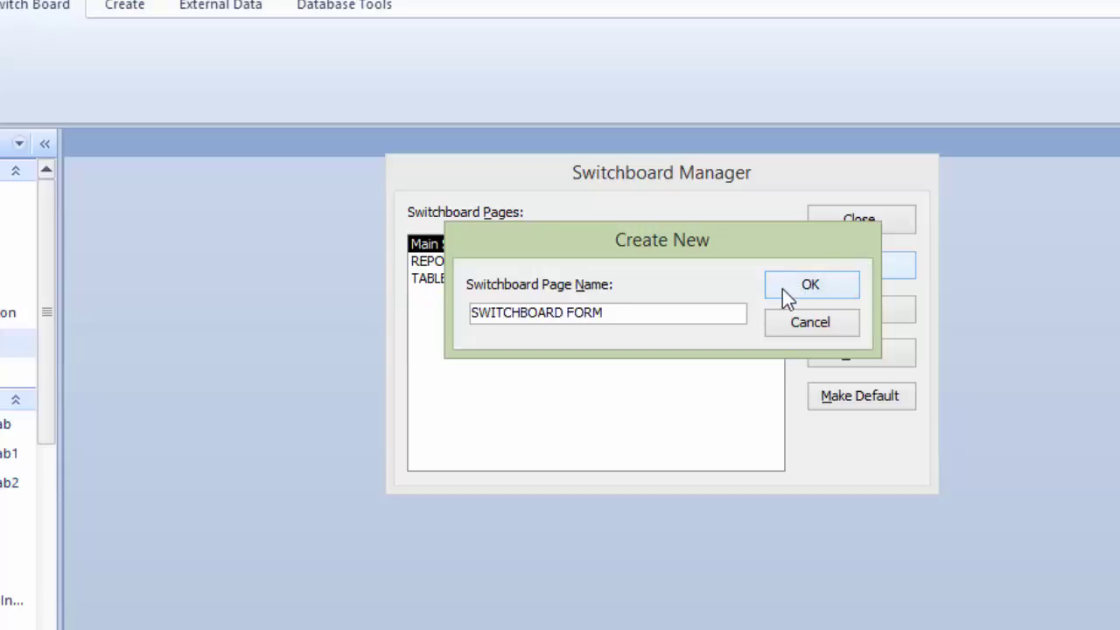
pyautogui.click(797, 295)
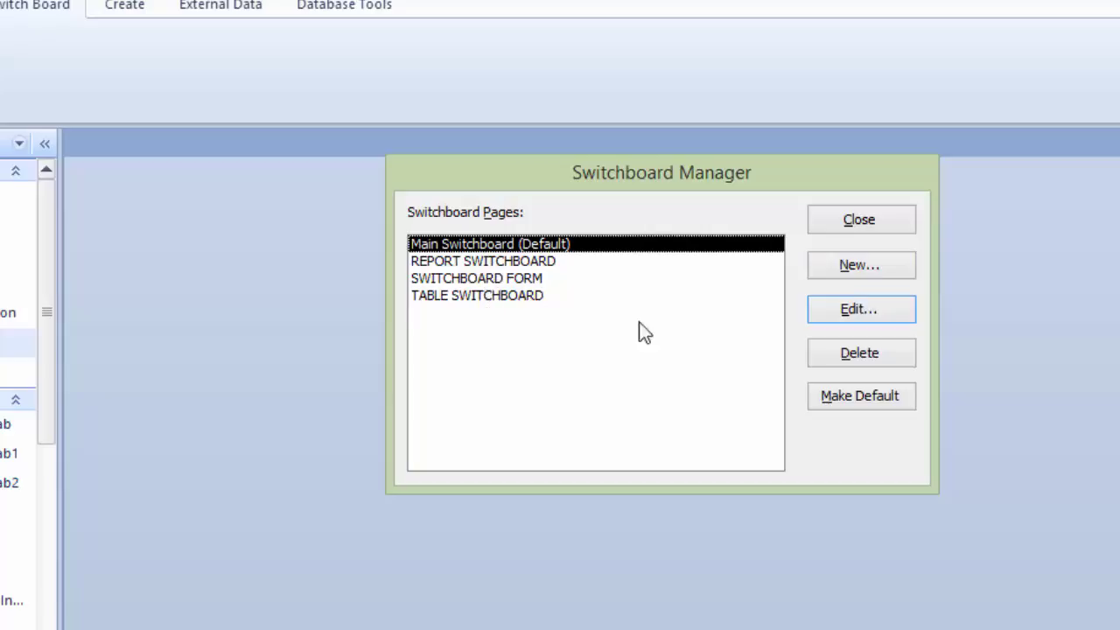
# Step: Add Main Switchboard items TABLE and FORMS, going to TABLE SWITCHBOARD and SWITCHBOARD FORM
pyautogui.click(867, 316)
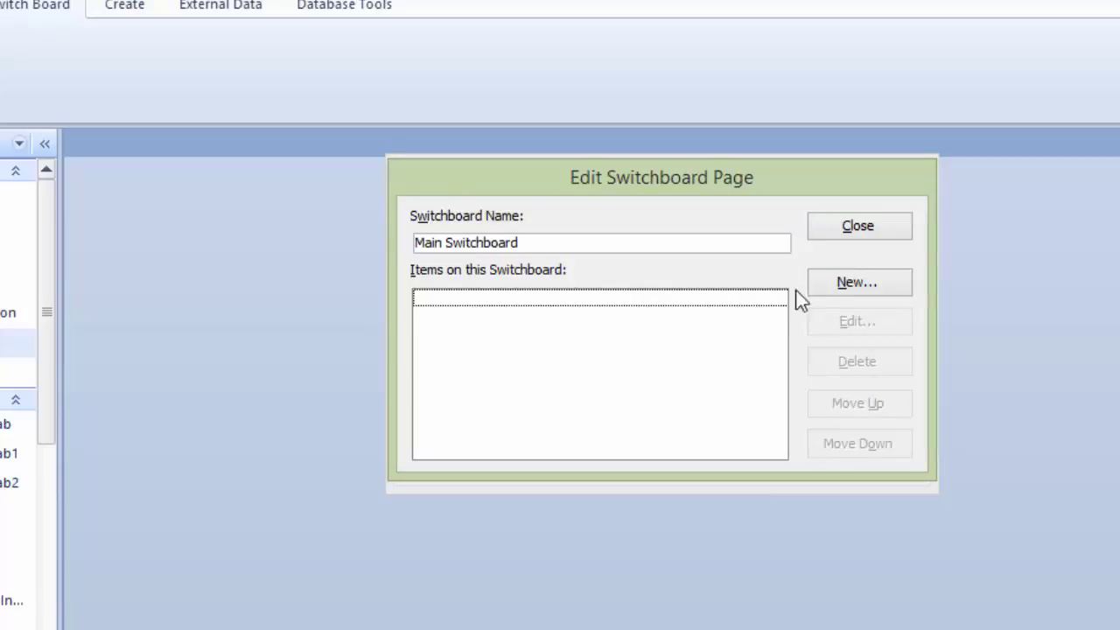
pyautogui.click(847, 284)
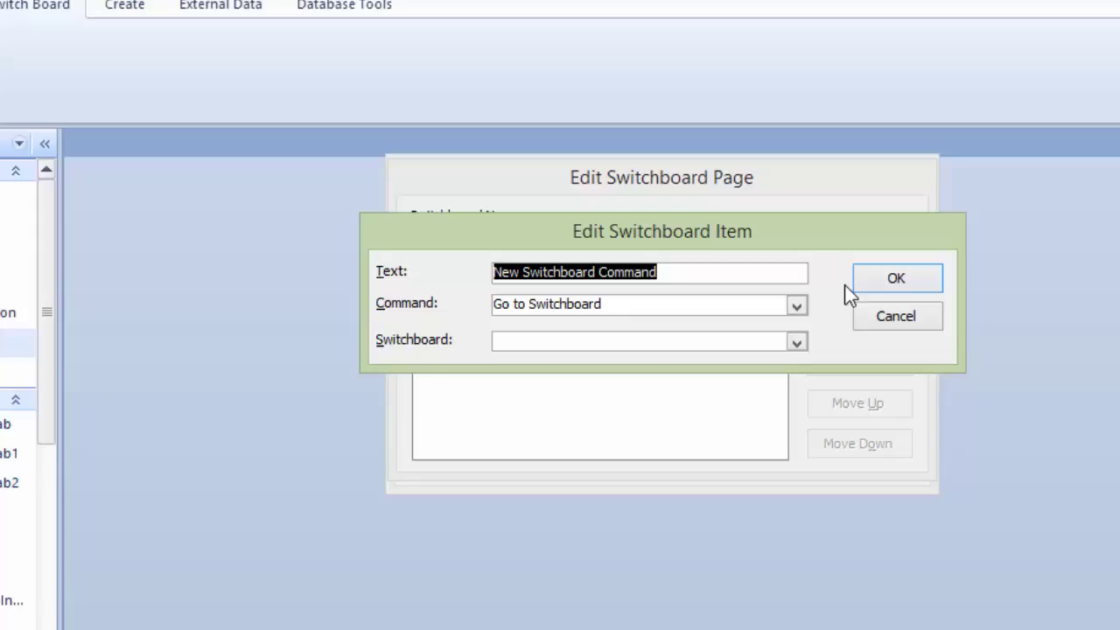
pyautogui.write('TABLE')
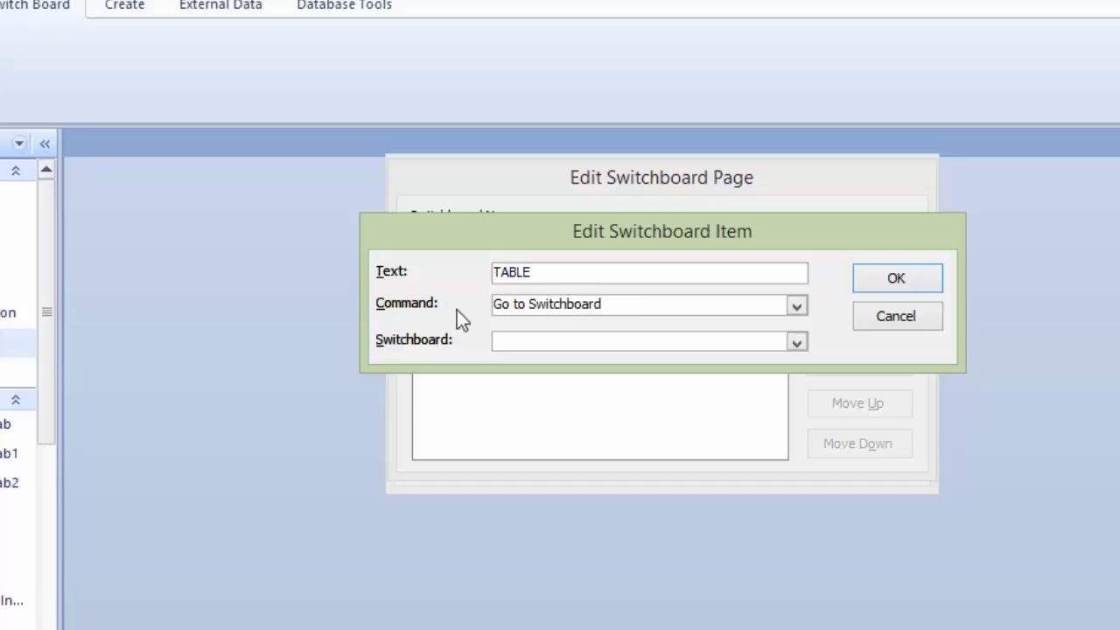
pyautogui.click(796, 344)
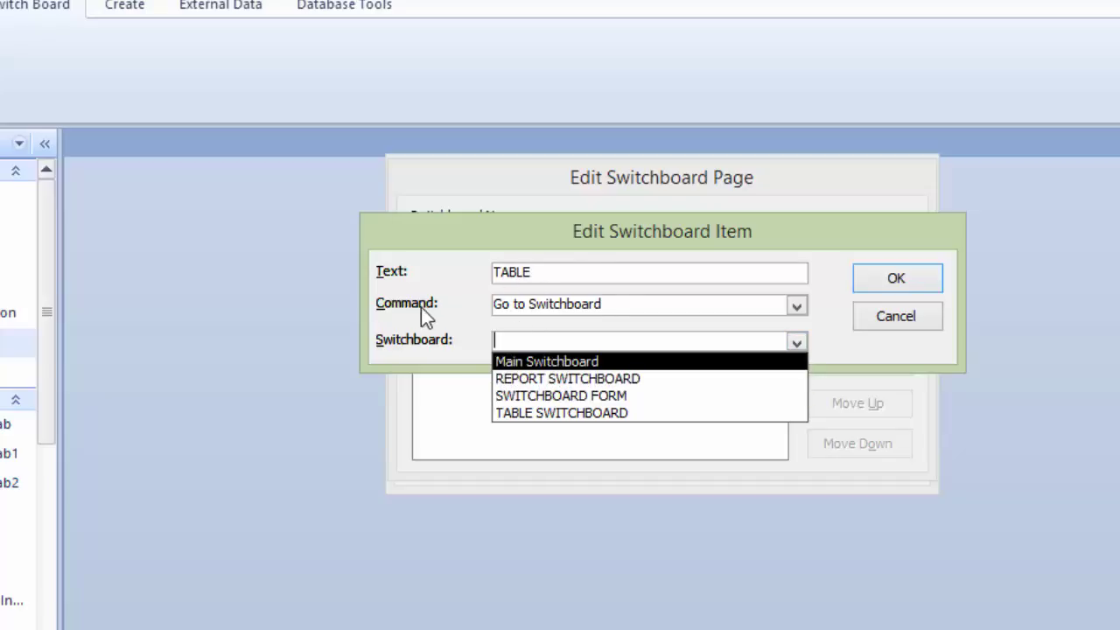
pyautogui.click(542, 413)
pyautogui.click(913, 279)
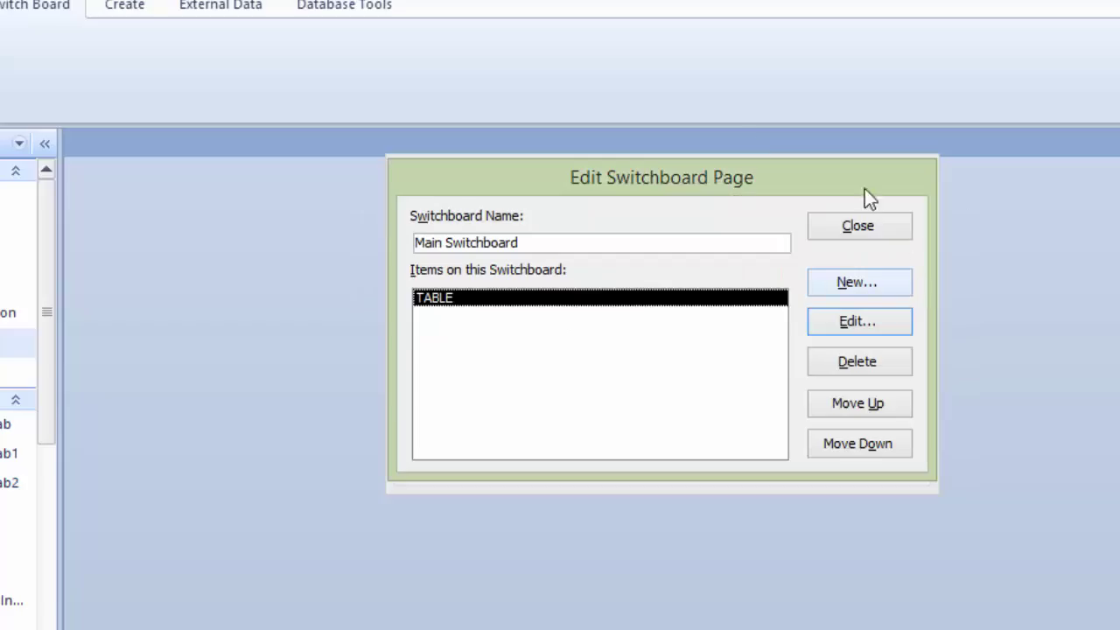
pyautogui.click(856, 284)
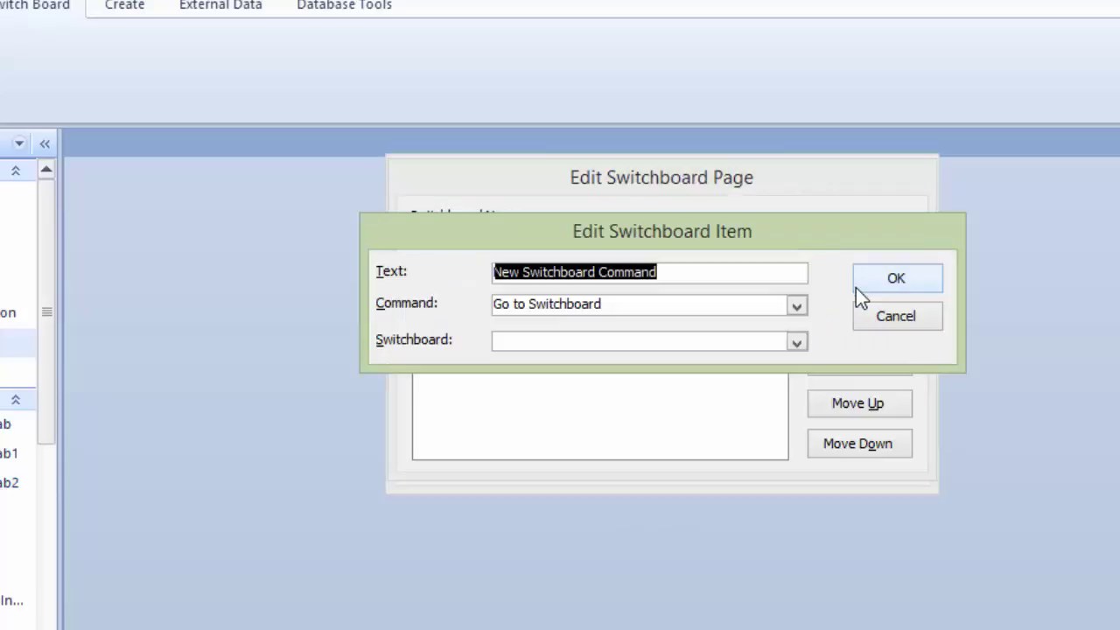
pyautogui.write('FORMS')
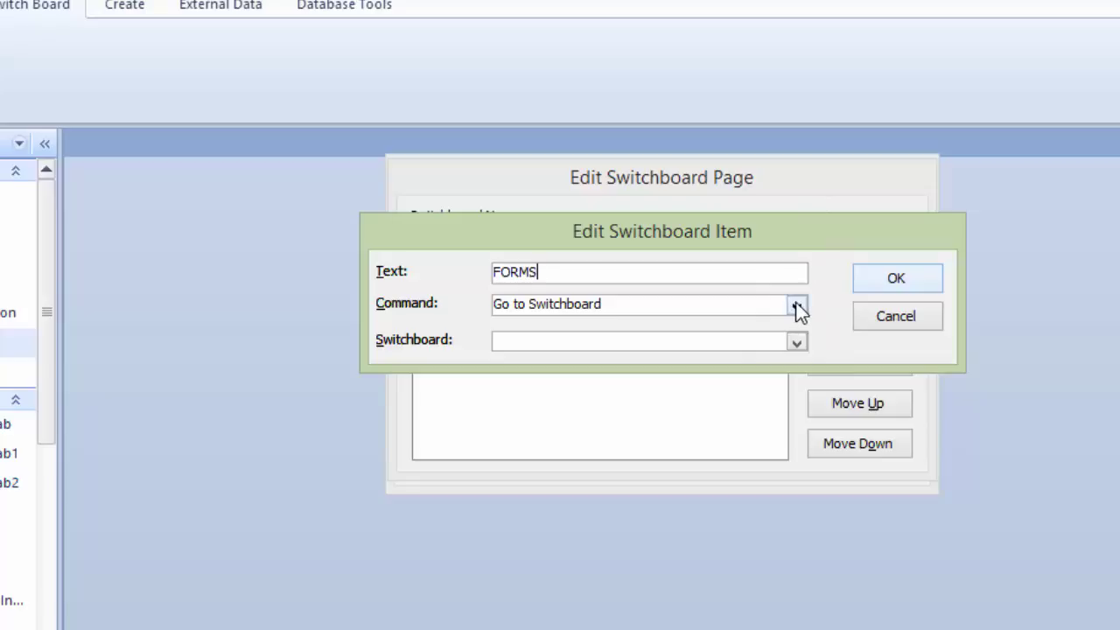
pyautogui.click(796, 343)
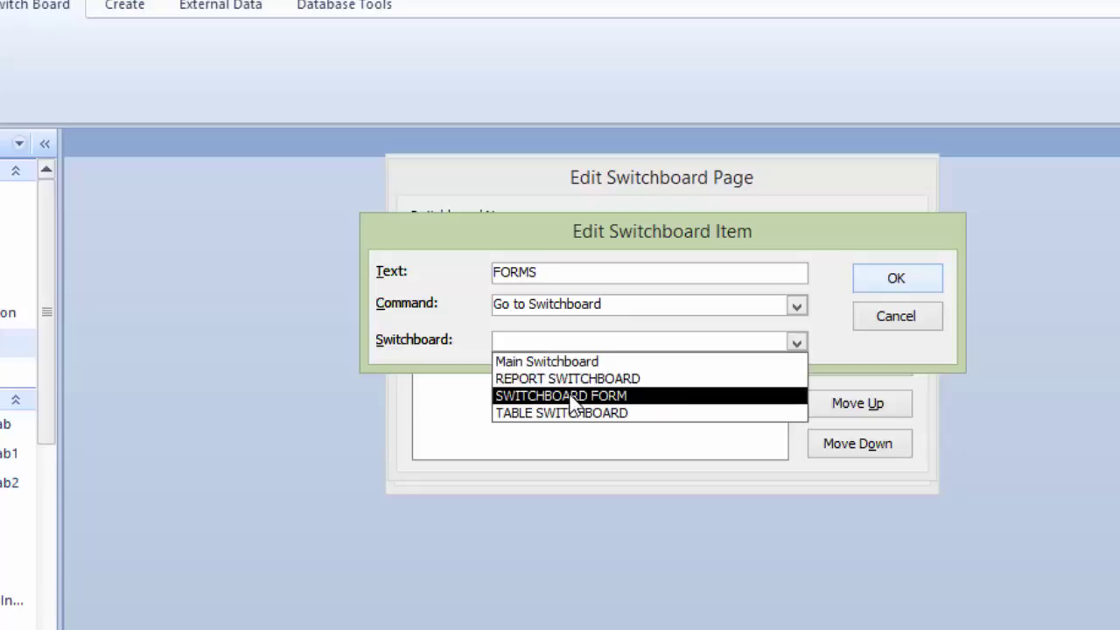
pyautogui.click(573, 396)
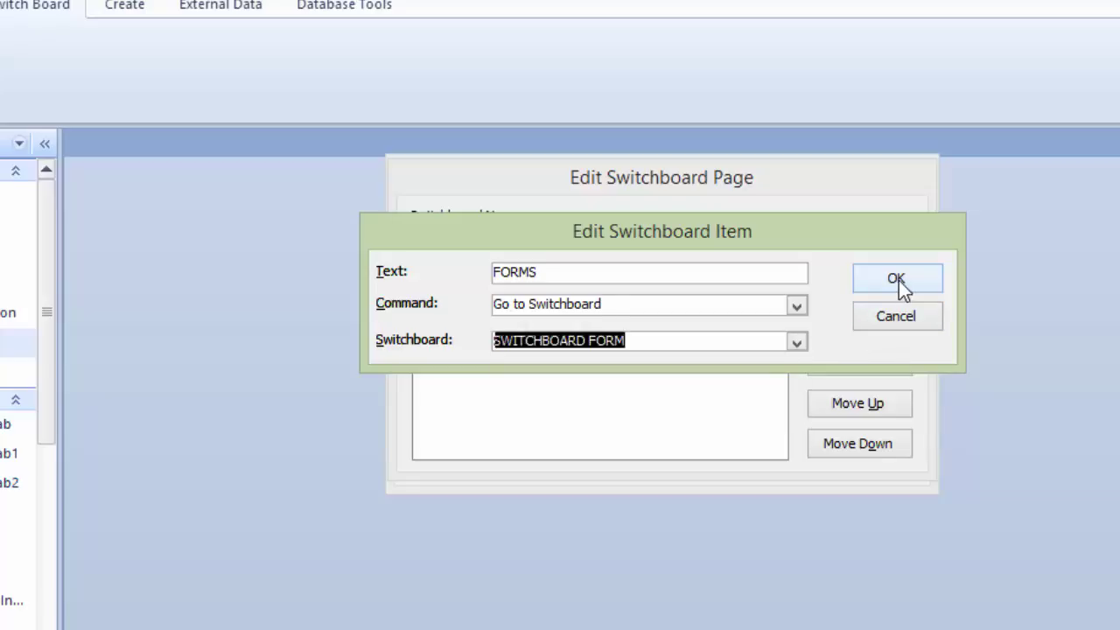
pyautogui.click(900, 287)
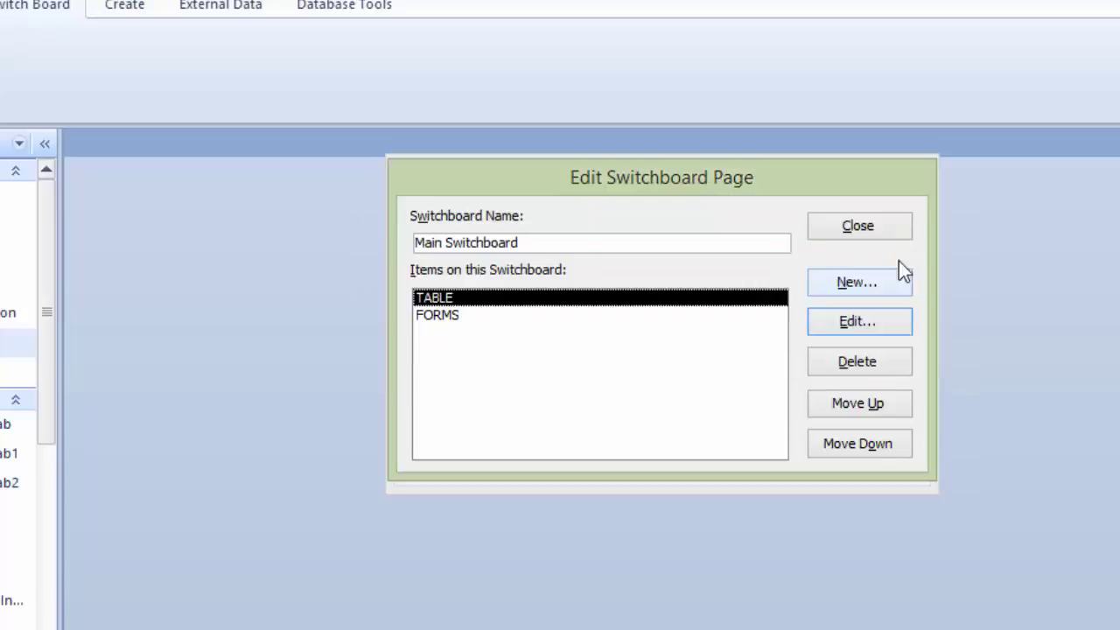
# Step: Add a REPORT item going to REPORT SWITCHBOARD and finish editing Main Switchboard
pyautogui.click(856, 283)
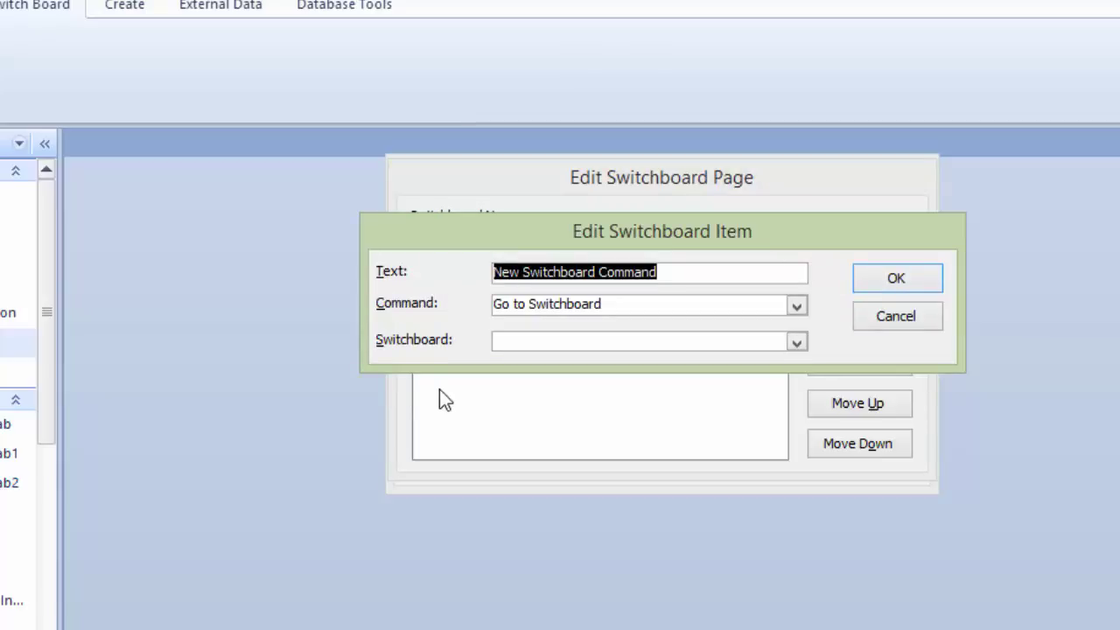
pyautogui.write('REPORTY')
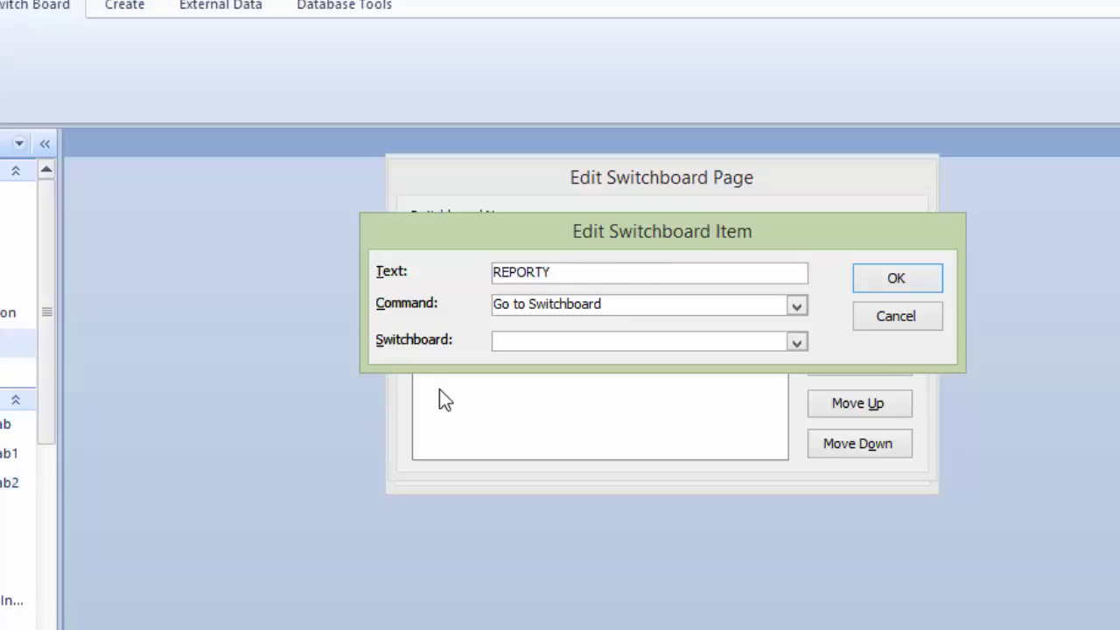
pyautogui.press('BackSpace')
pyautogui.click(794, 341)
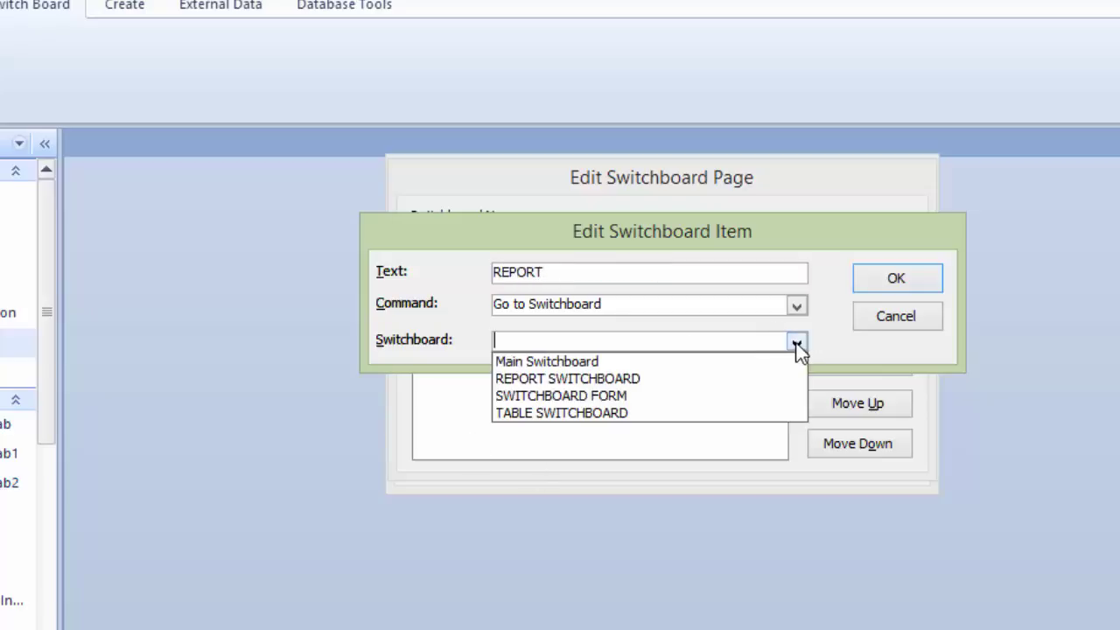
pyautogui.click(591, 379)
pyautogui.click(894, 279)
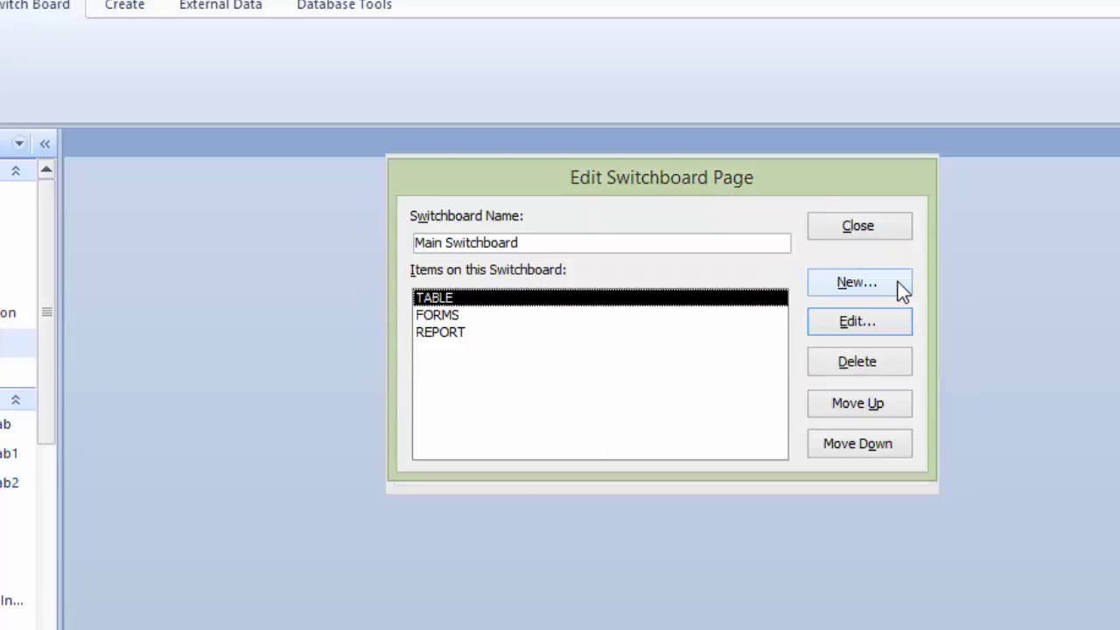
pyautogui.click(879, 228)
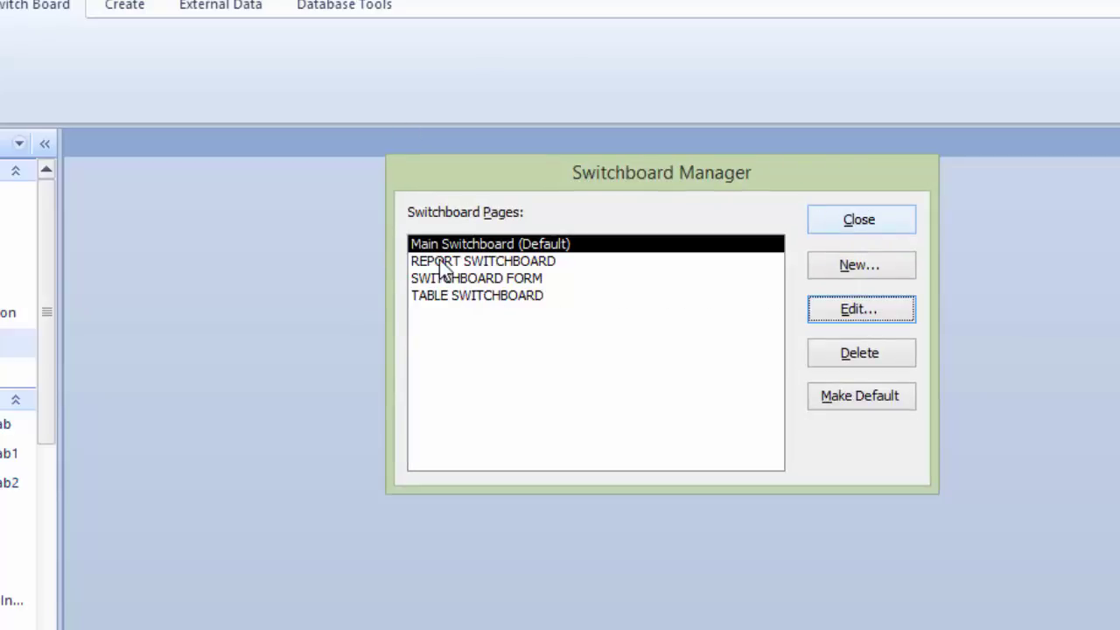
# Step: Add a CUSTOMER item to TABLE SWITCHBOARD that runs the Customer Table macro
pyautogui.click(473, 296)
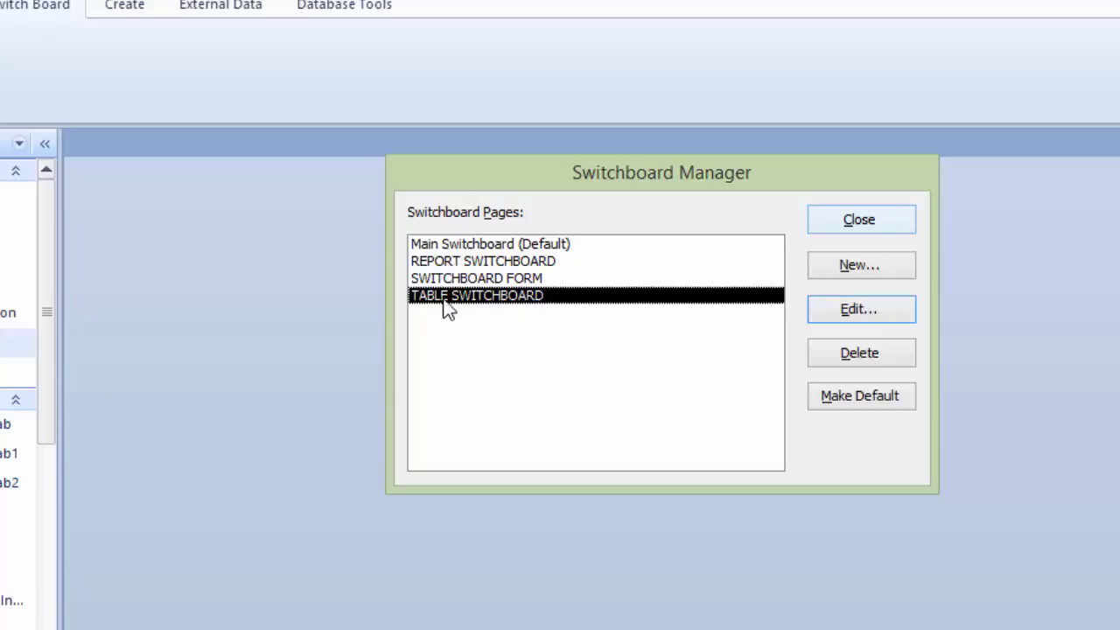
pyautogui.click(868, 313)
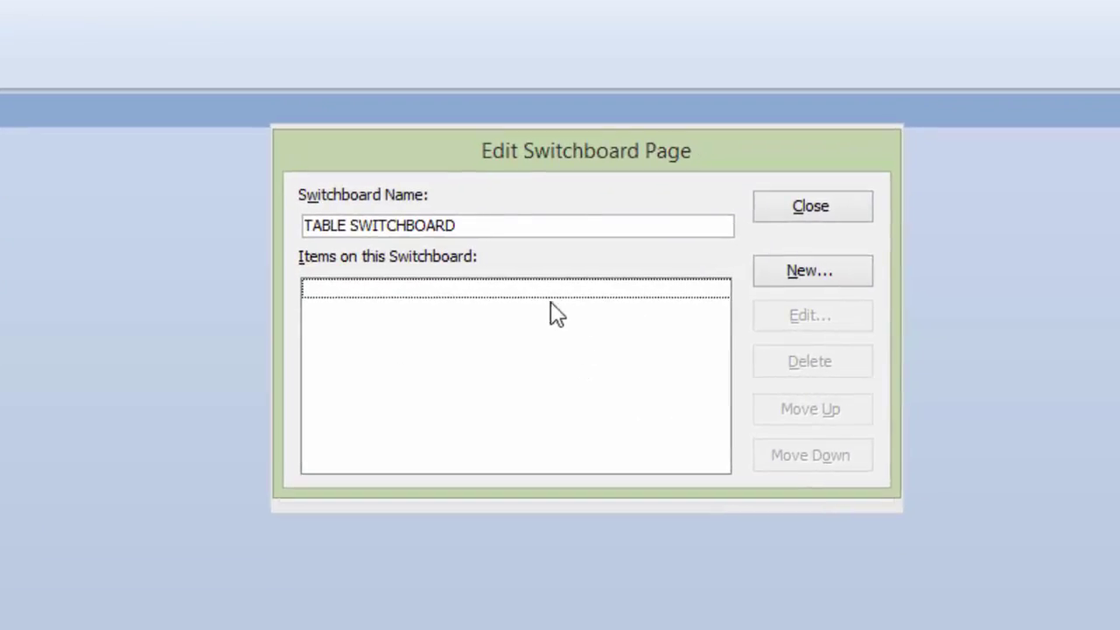
pyautogui.click(828, 272)
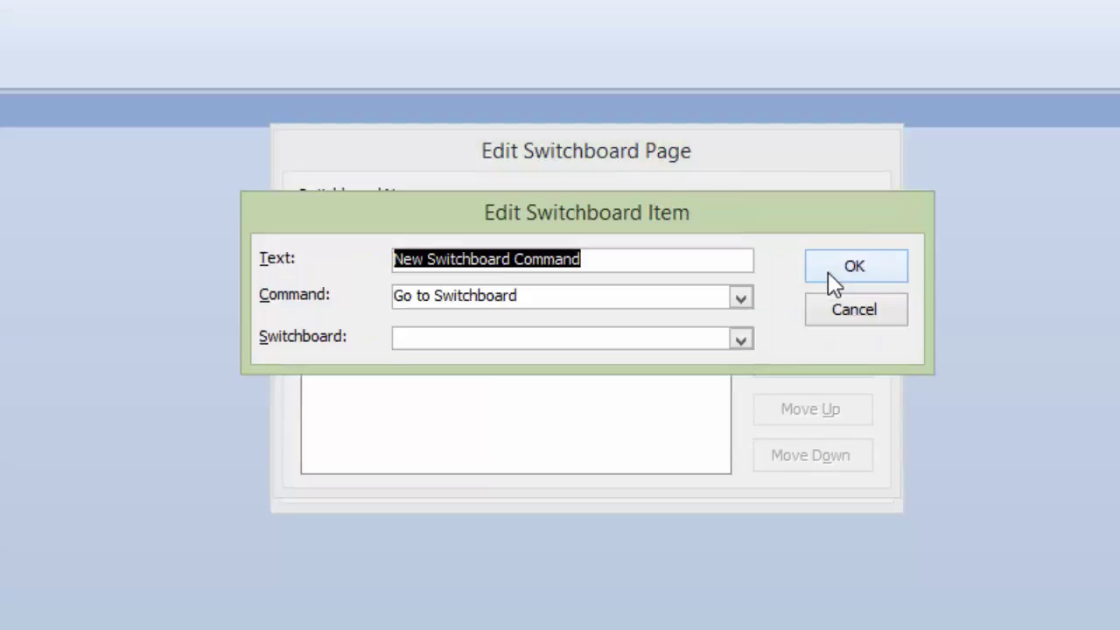
pyautogui.write('CUS')
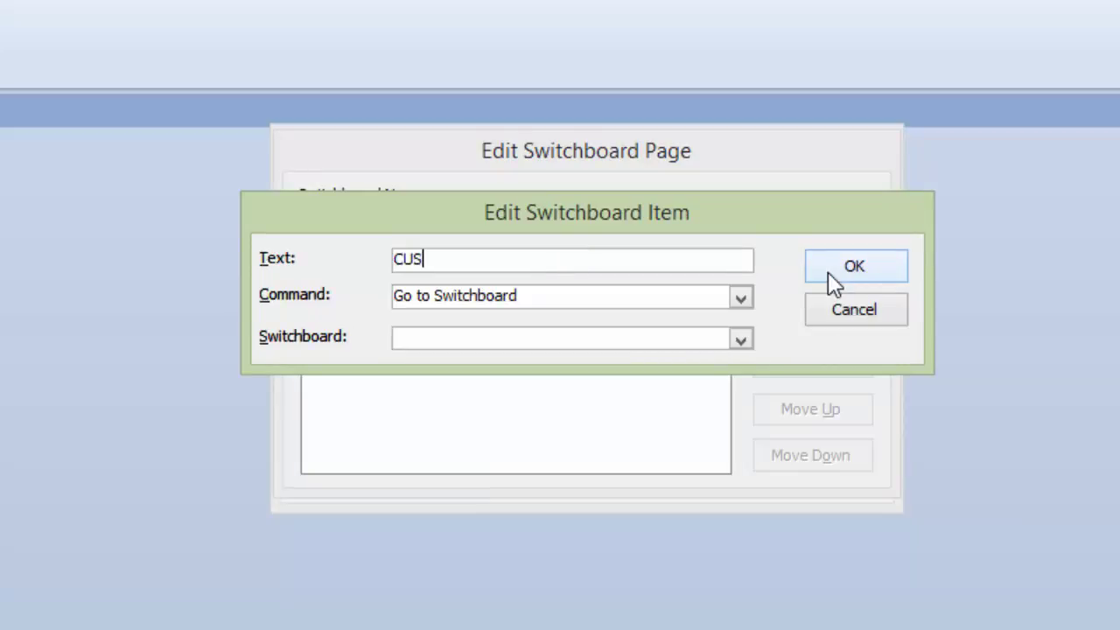
pyautogui.write('TOMER')
pyautogui.click(741, 298)
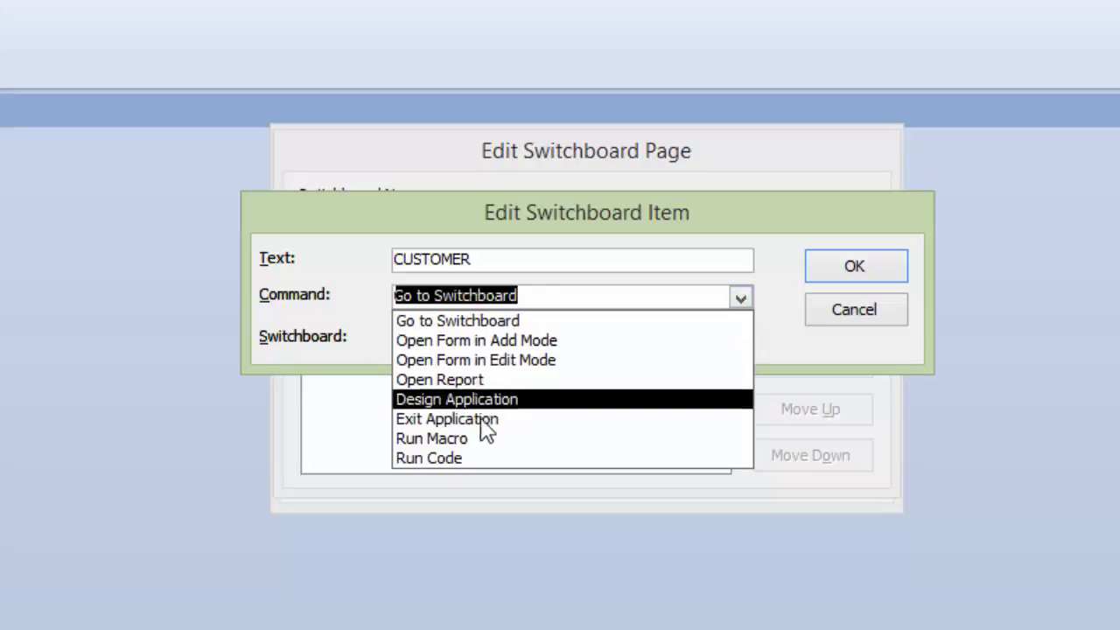
pyautogui.click(471, 442)
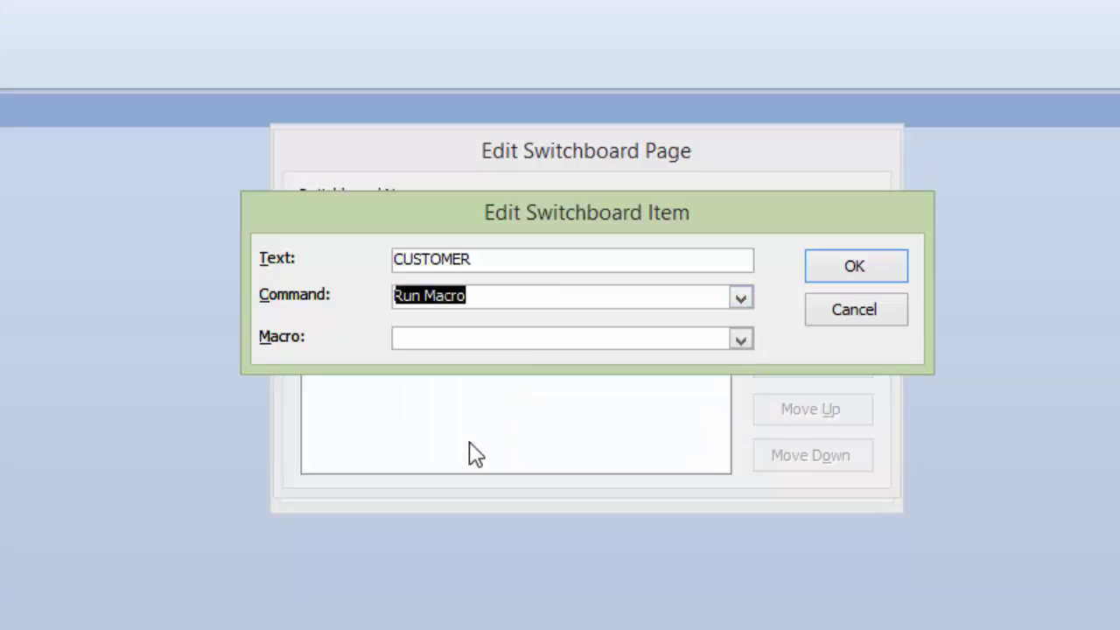
pyautogui.click(740, 339)
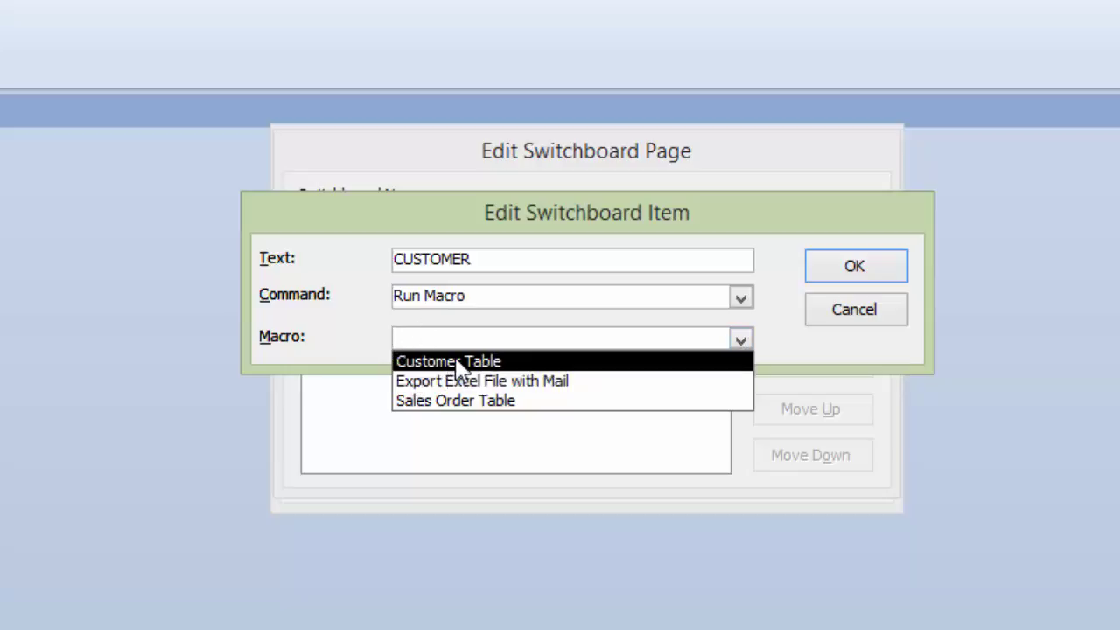
pyautogui.click(456, 361)
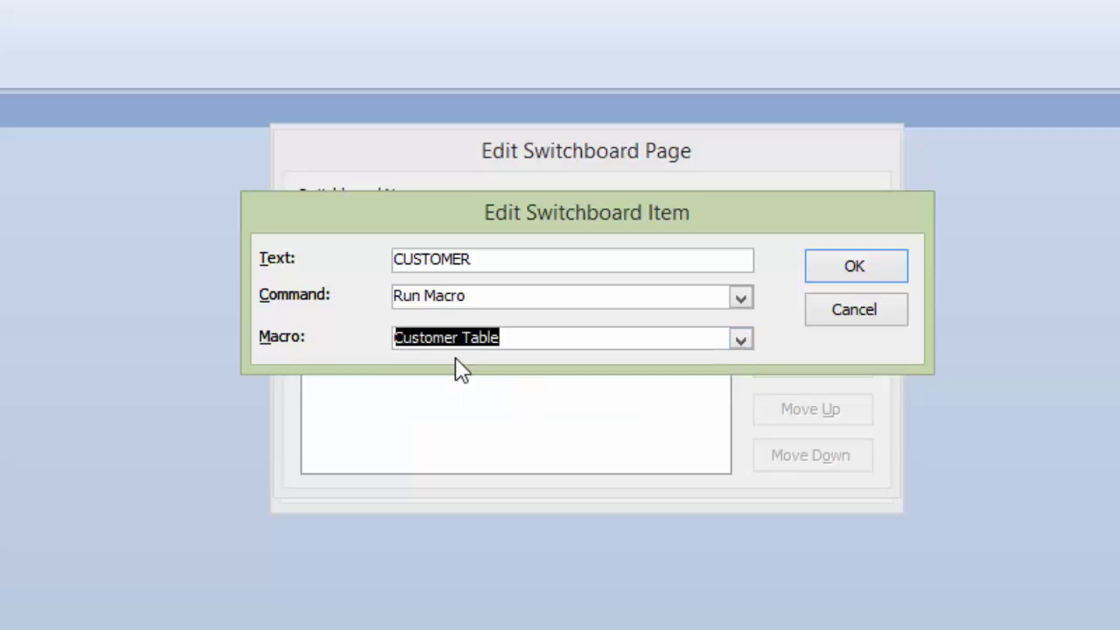
pyautogui.click(739, 342)
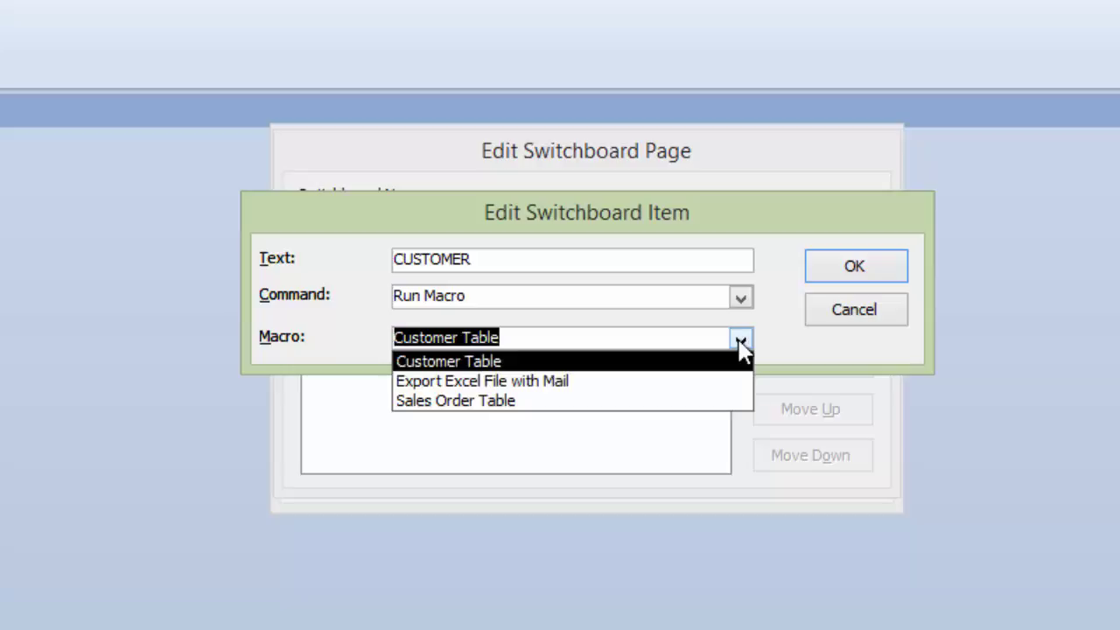
pyautogui.click(596, 361)
pyautogui.click(849, 267)
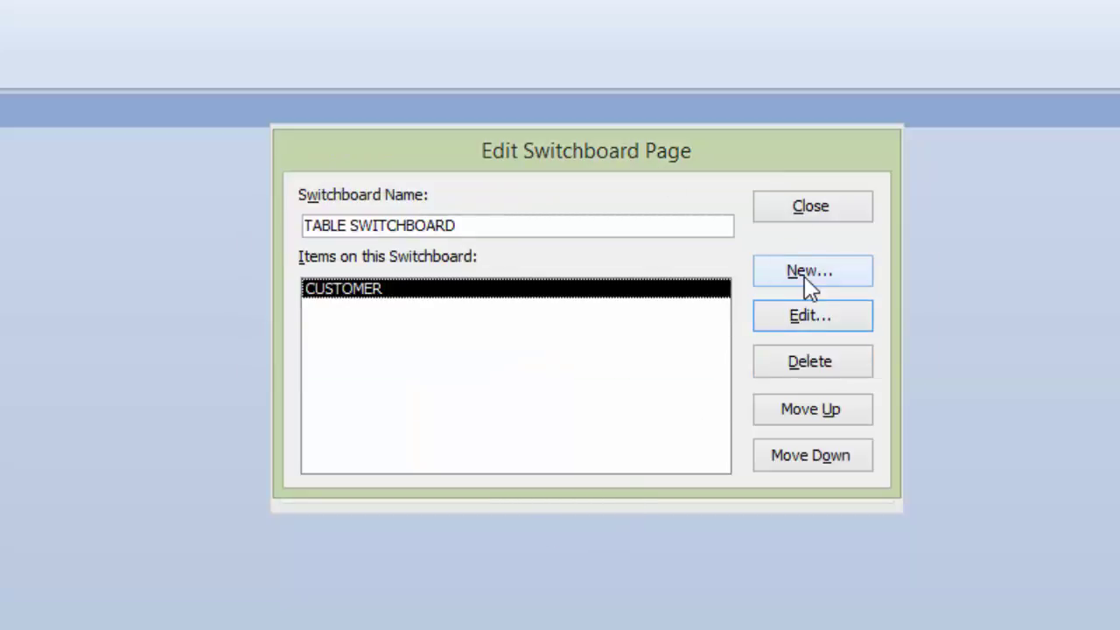
# Step: Add a SALES ORDER item running the Sales Order Table macro and close the page
pyautogui.click(809, 271)
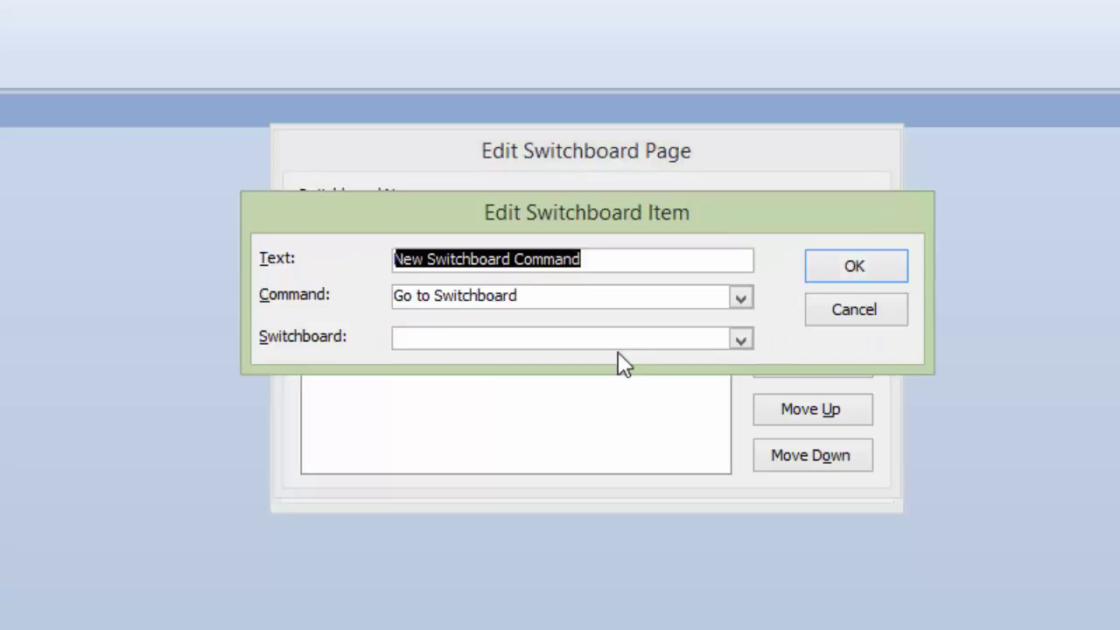
pyautogui.write('SALES ORDER')
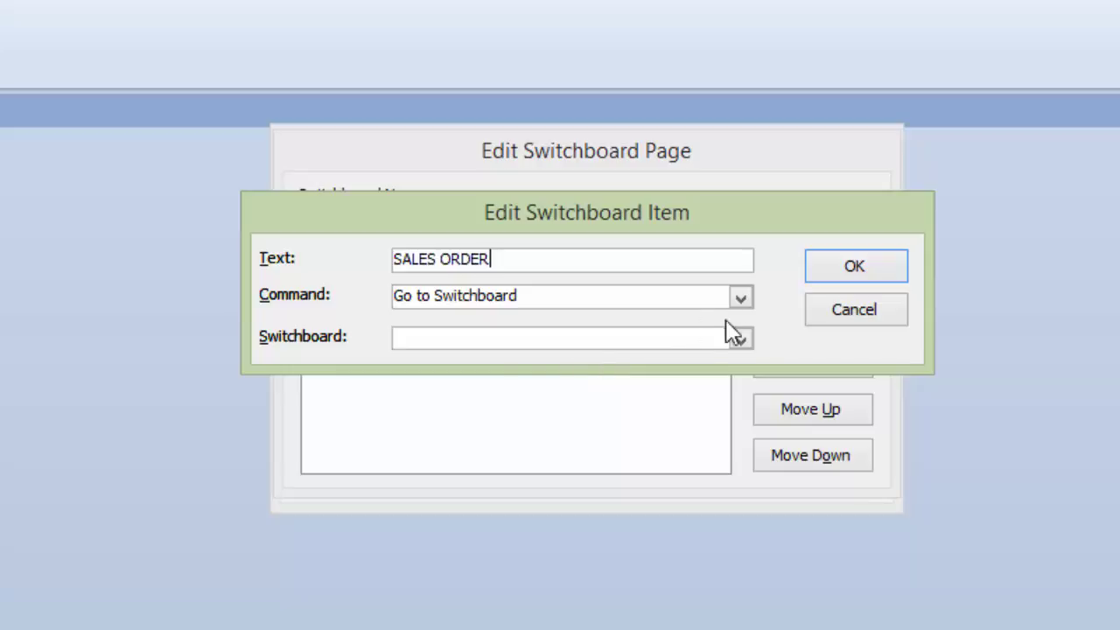
pyautogui.click(740, 298)
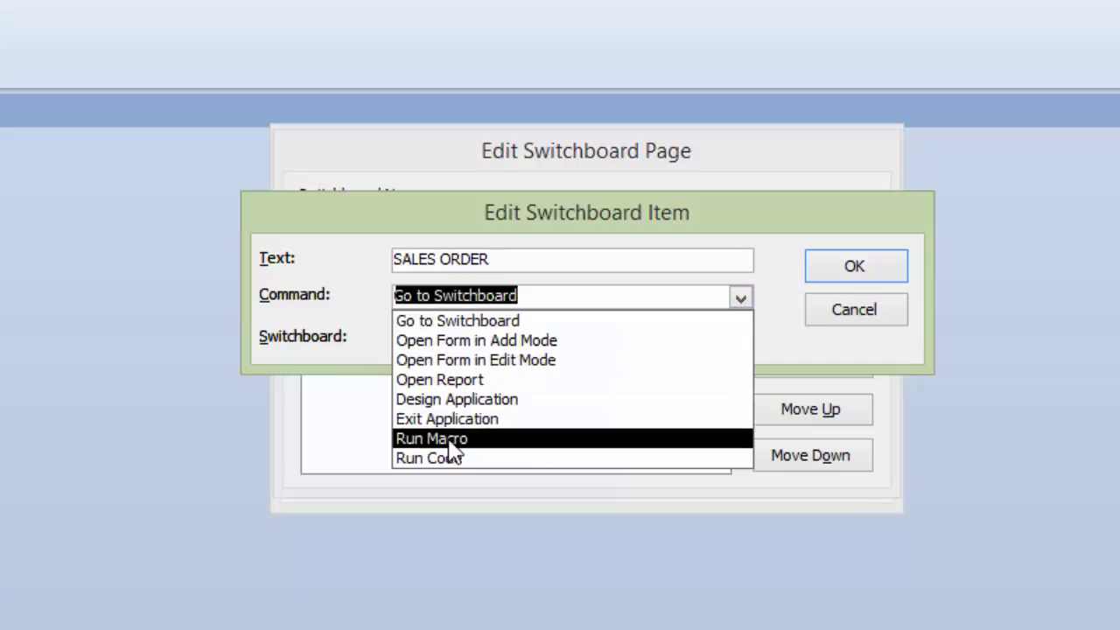
pyautogui.click(448, 440)
pyautogui.click(740, 342)
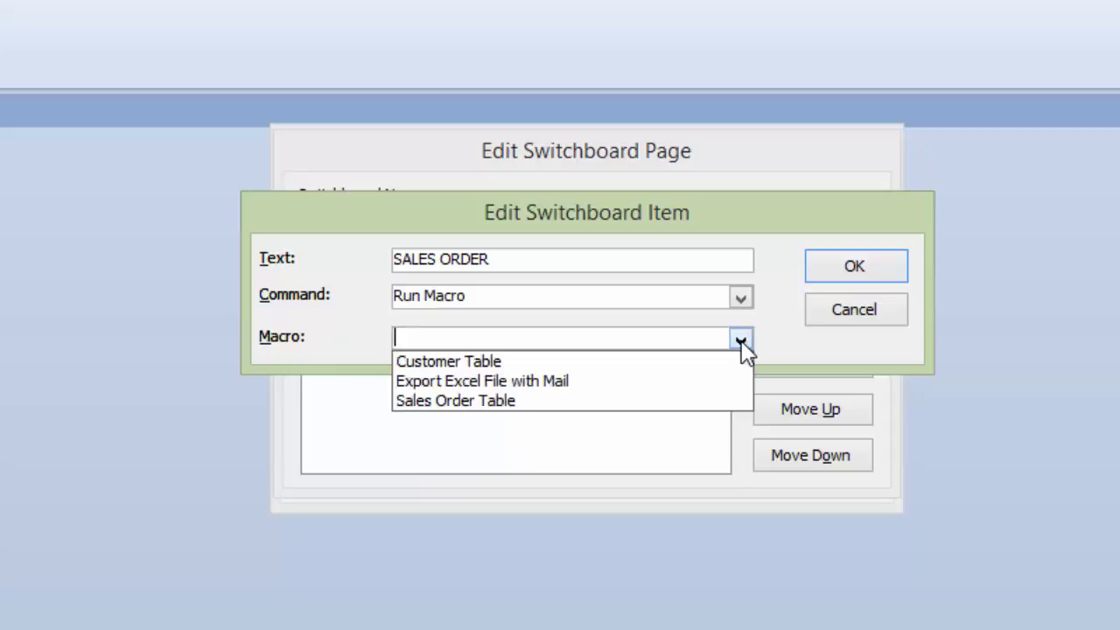
pyautogui.click(468, 400)
pyautogui.click(877, 266)
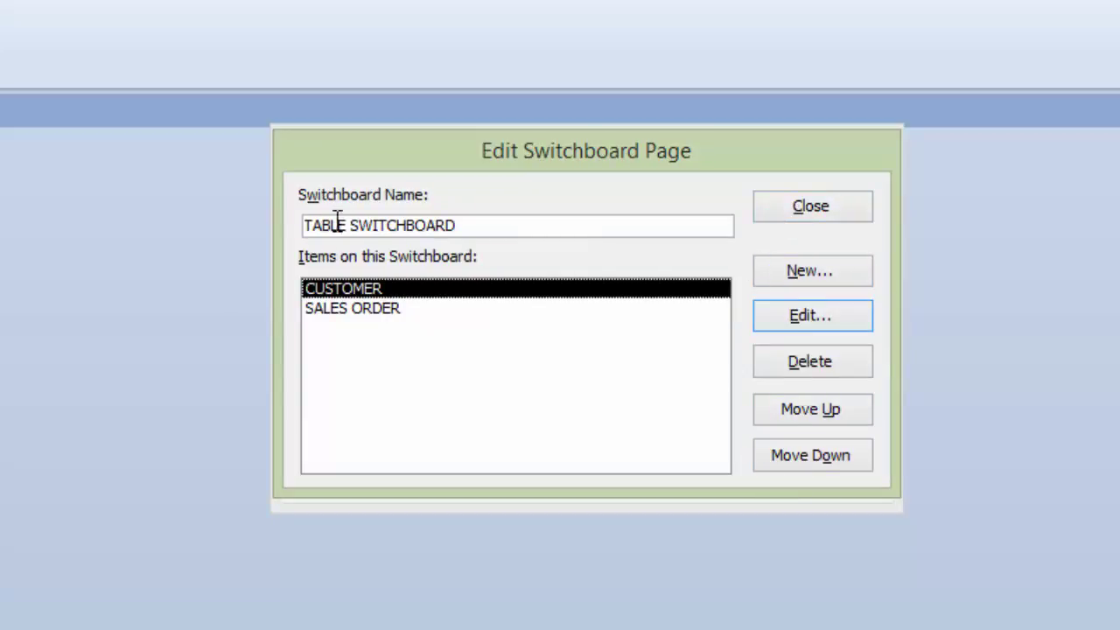
pyautogui.click(818, 214)
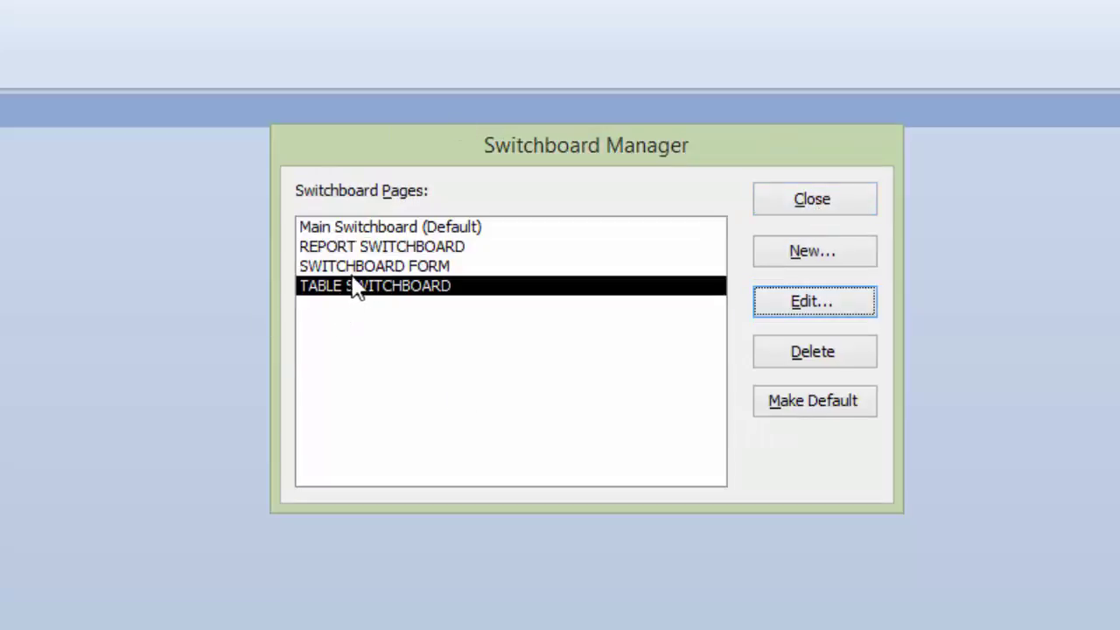
# Step: Rename the SWITCHBOARD FORM page to FORM SWITCHBOARD
pyautogui.click(390, 268)
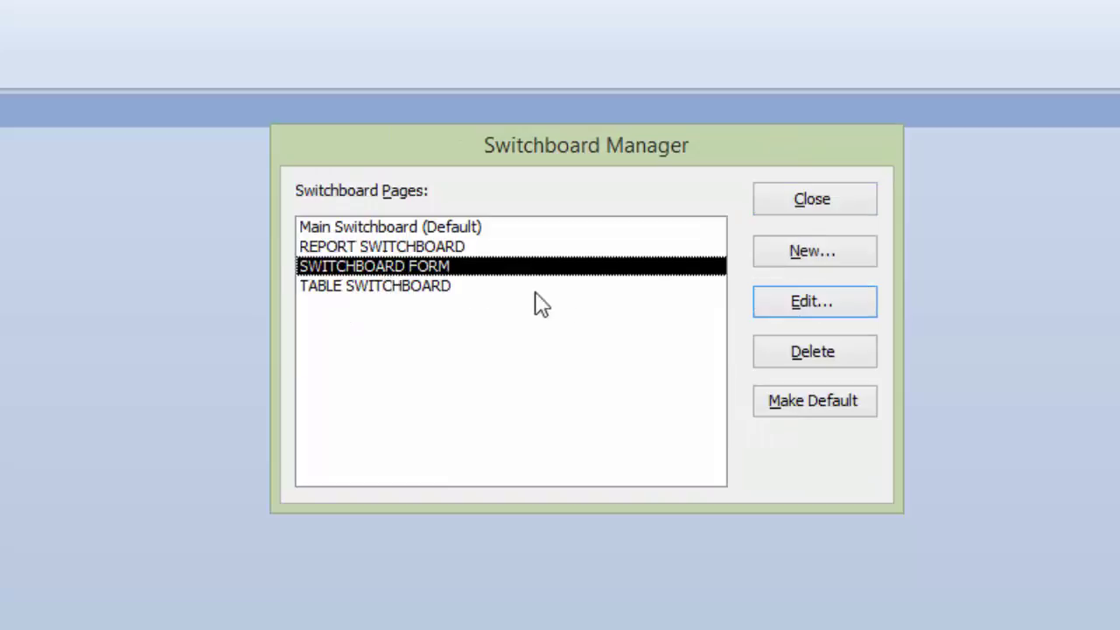
pyautogui.click(832, 303)
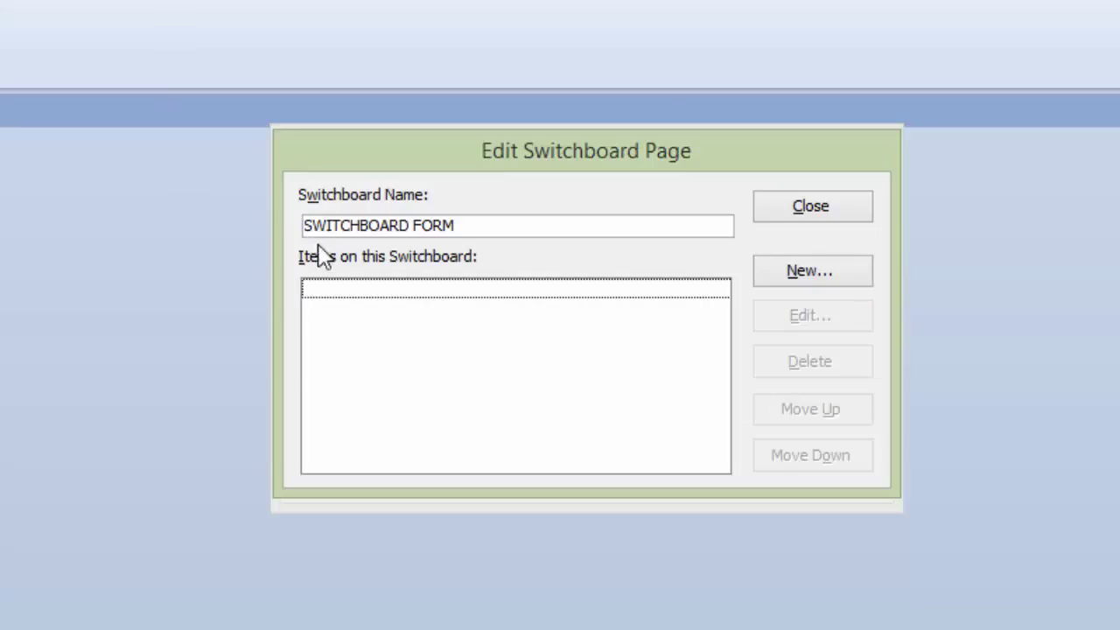
pyautogui.click(471, 226)
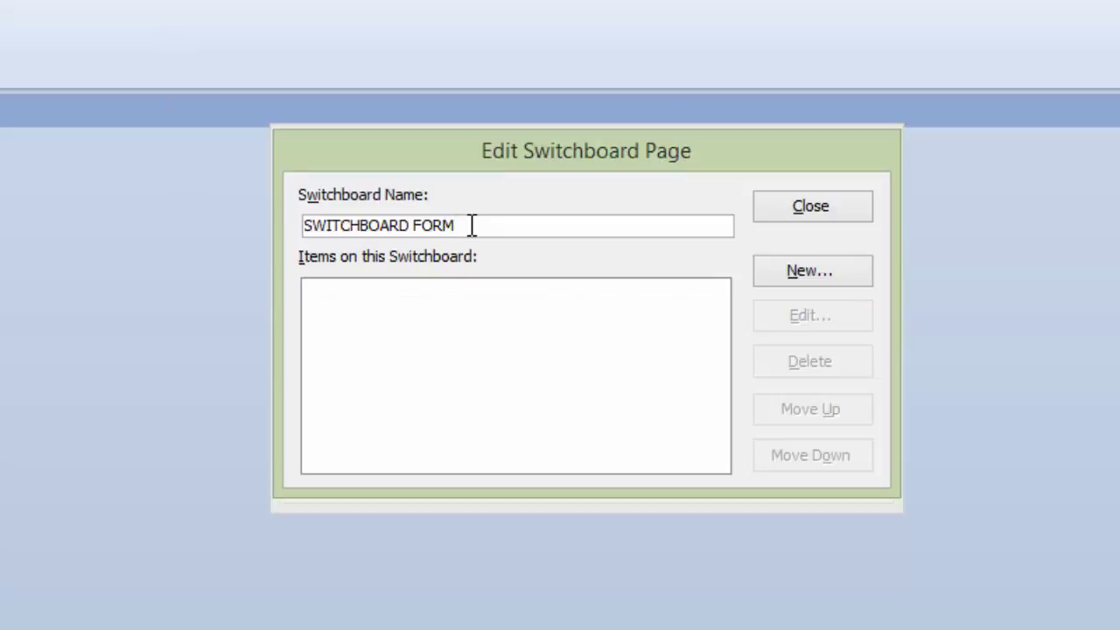
pyautogui.hotkey('shift', 'Left')
pyautogui.hotkey('shift', 'Left')
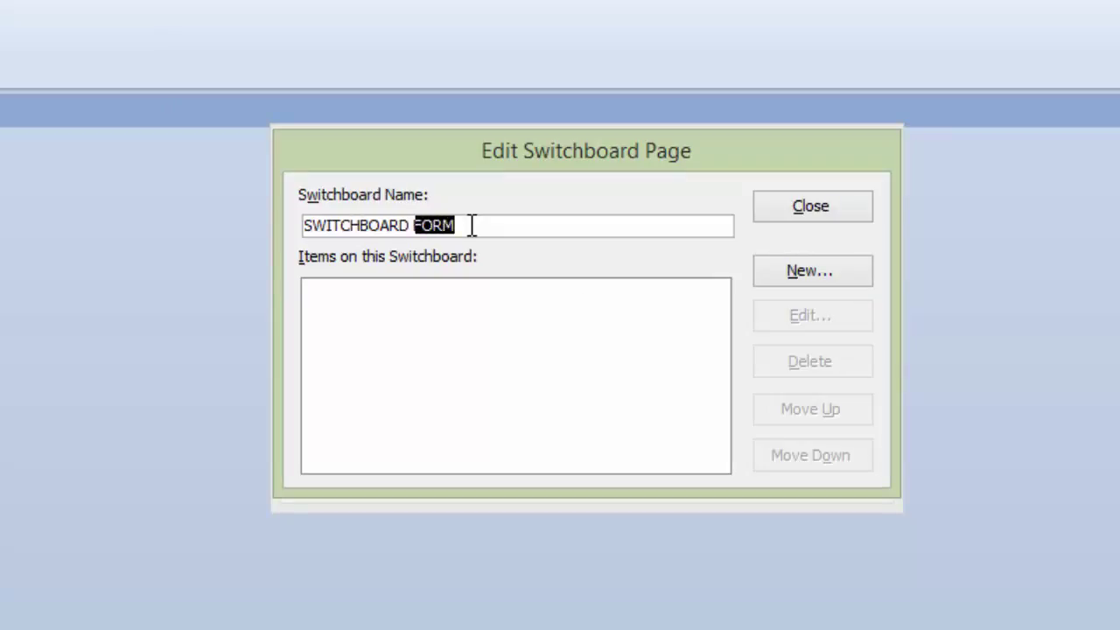
pyautogui.press('BackSpace')
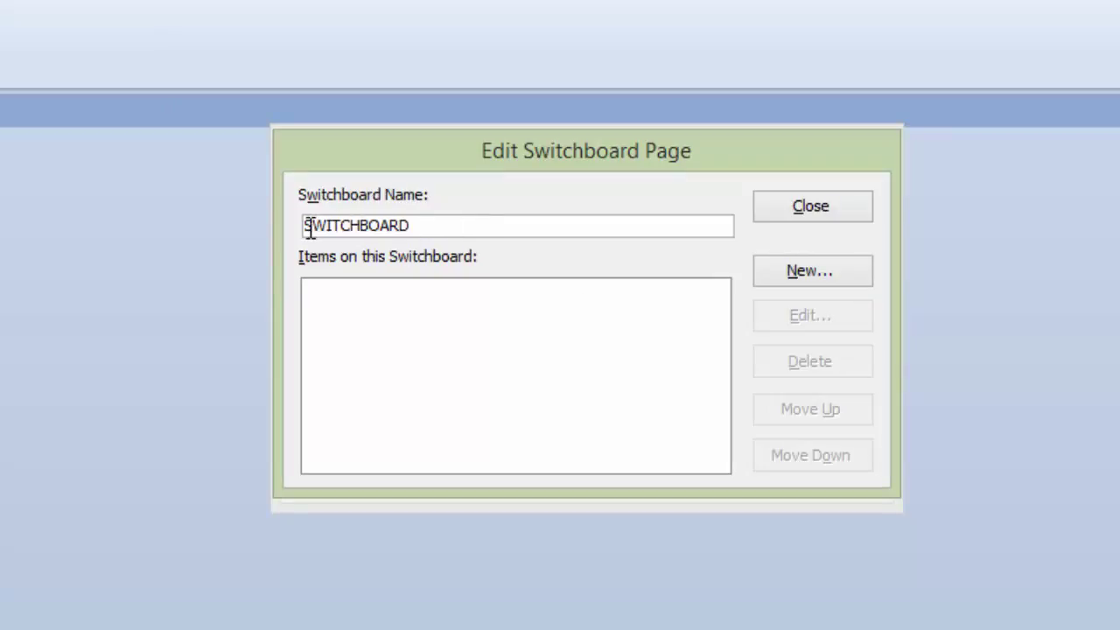
pyautogui.press('Home')
pyautogui.write('FORM')
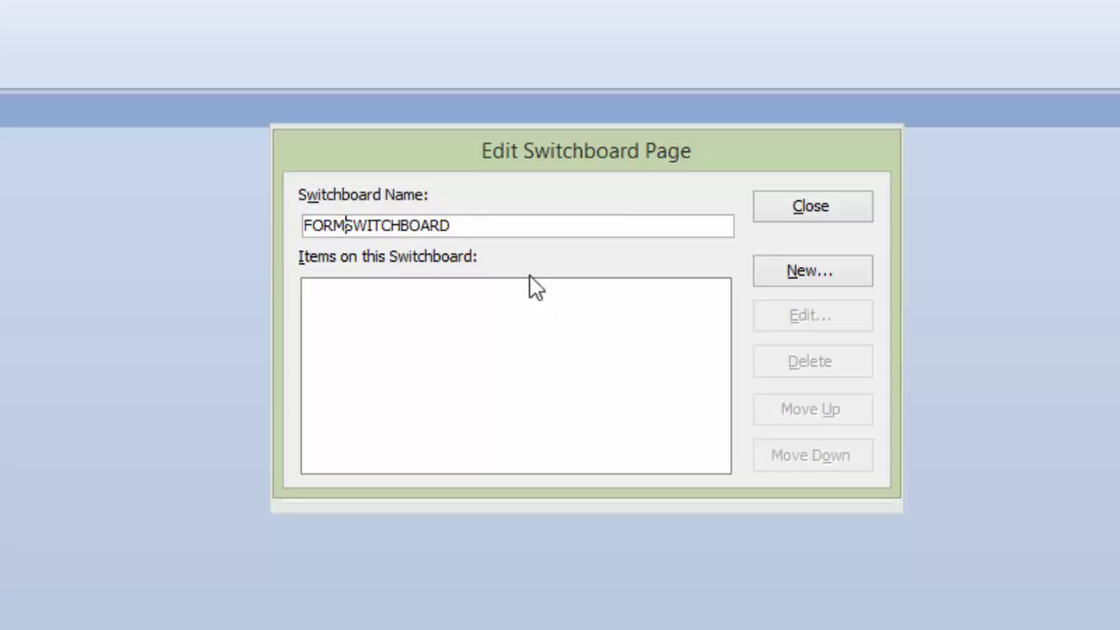
pyautogui.click(366, 310)
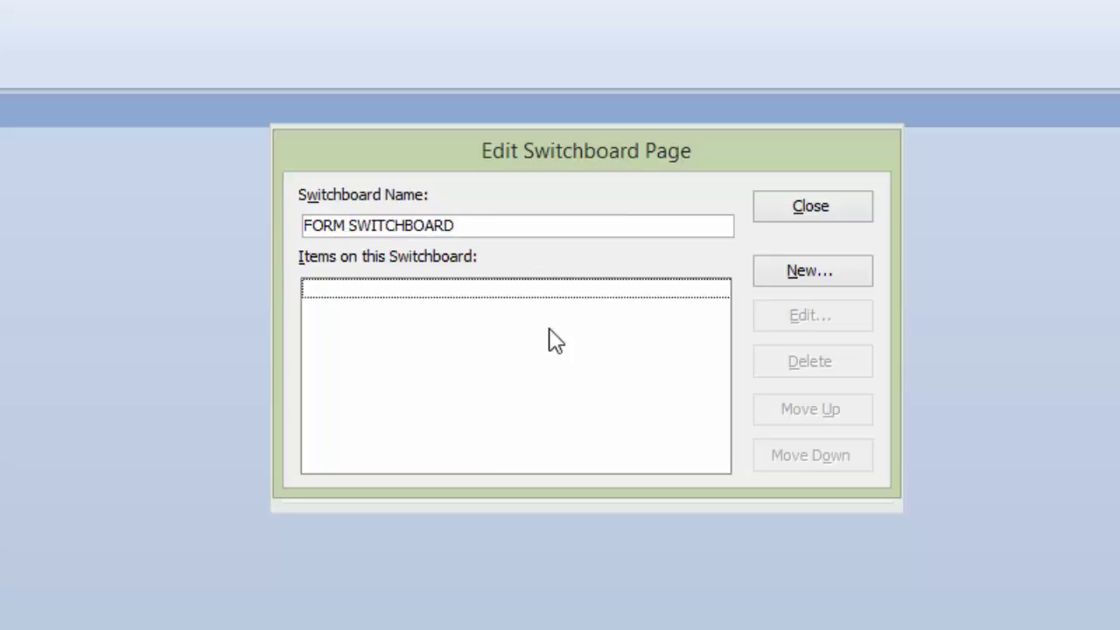
# Step: Add a CUSTOMER FORM item that opens the CUSTOMER form in edit mode
pyautogui.click(805, 273)
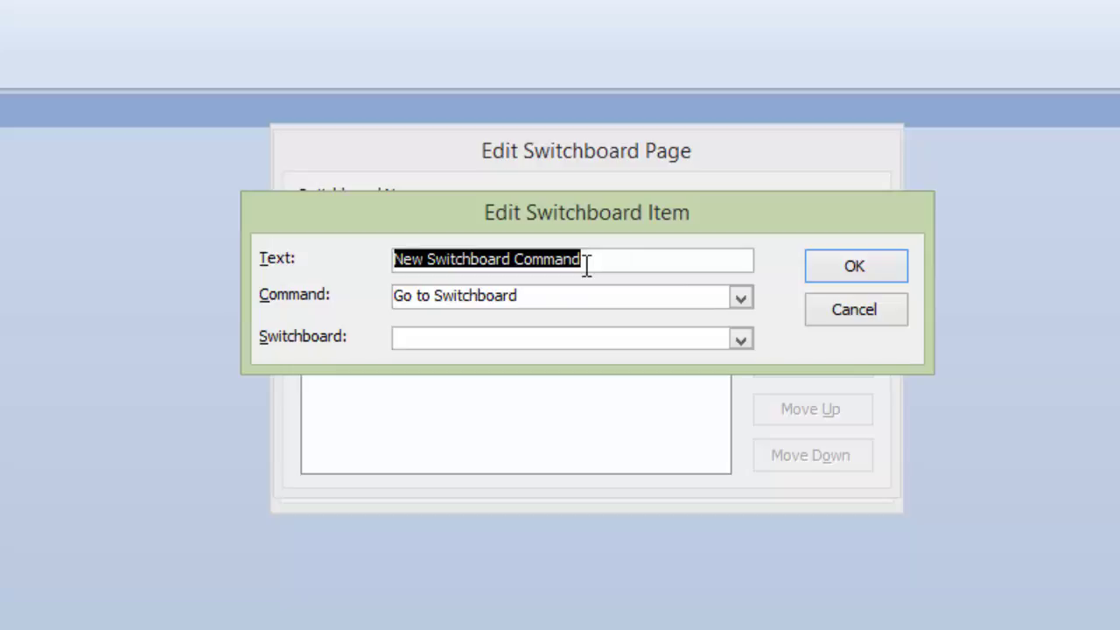
pyautogui.write('CUSTOMER FORM')
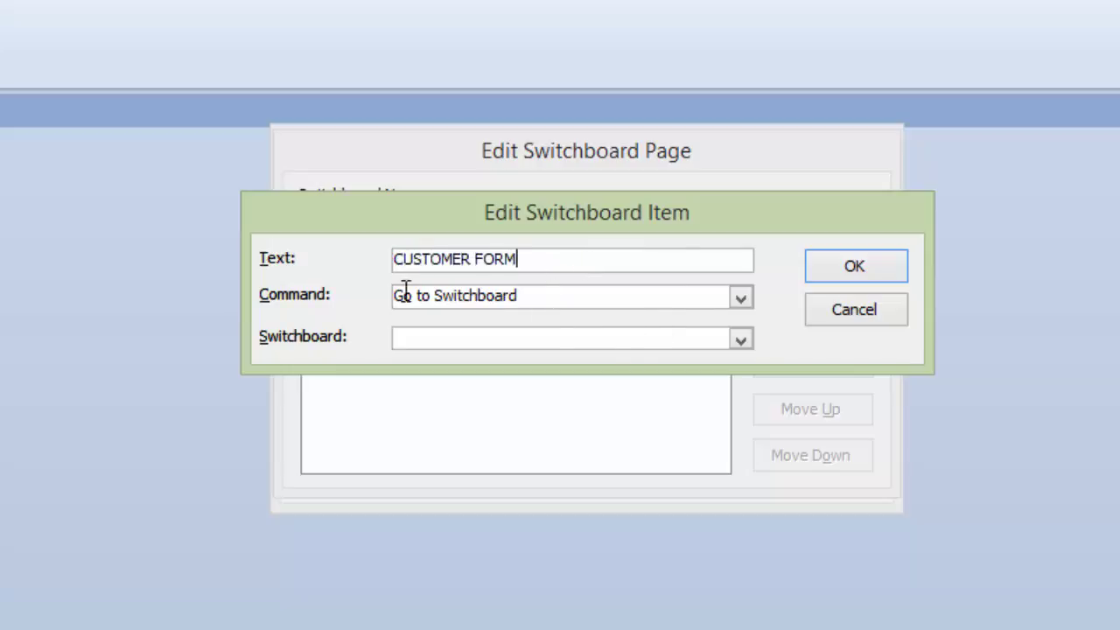
pyautogui.click(740, 299)
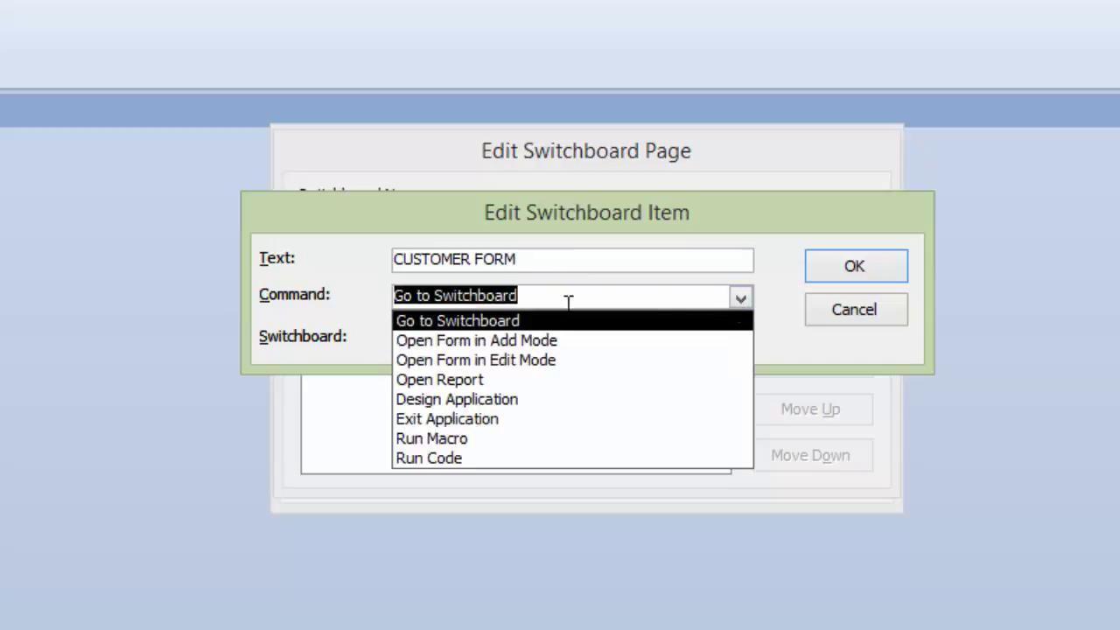
pyautogui.click(497, 366)
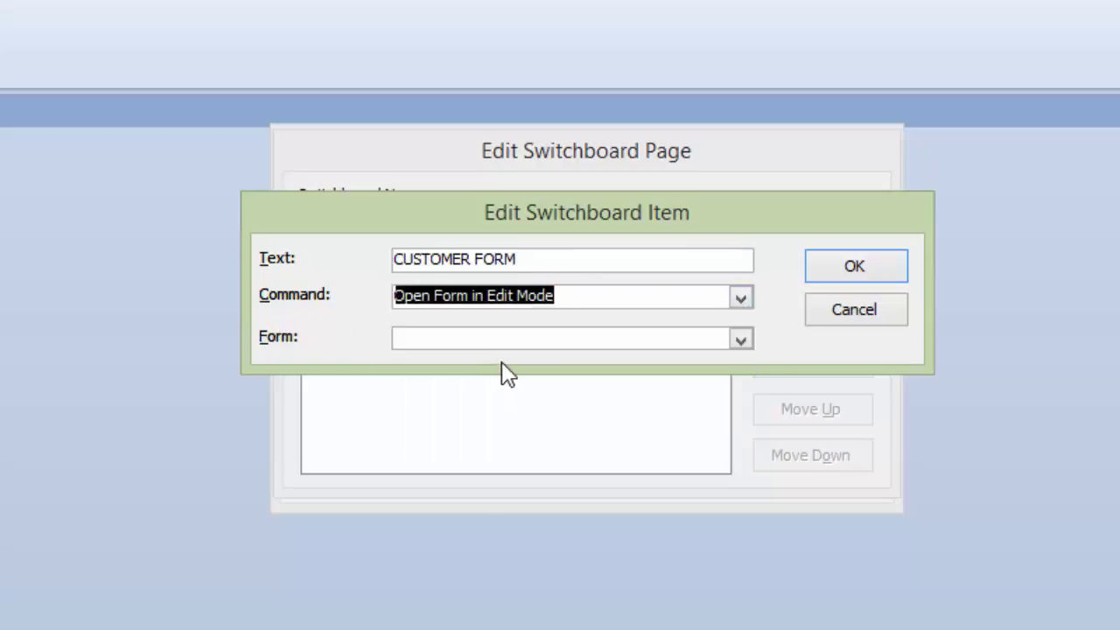
pyautogui.click(741, 341)
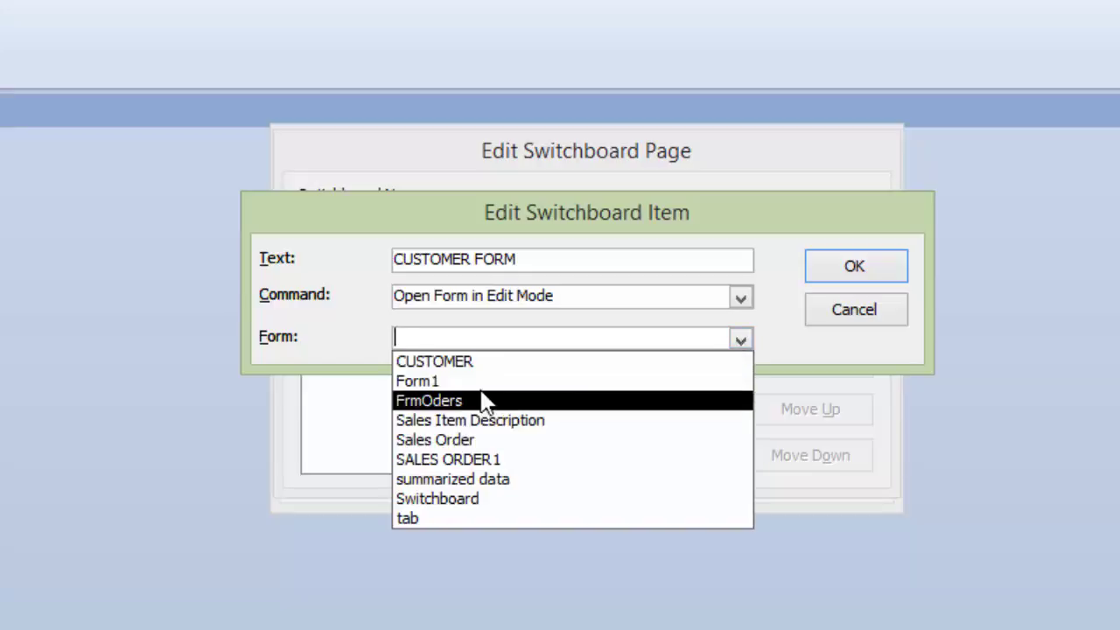
pyautogui.click(478, 364)
pyautogui.click(855, 273)
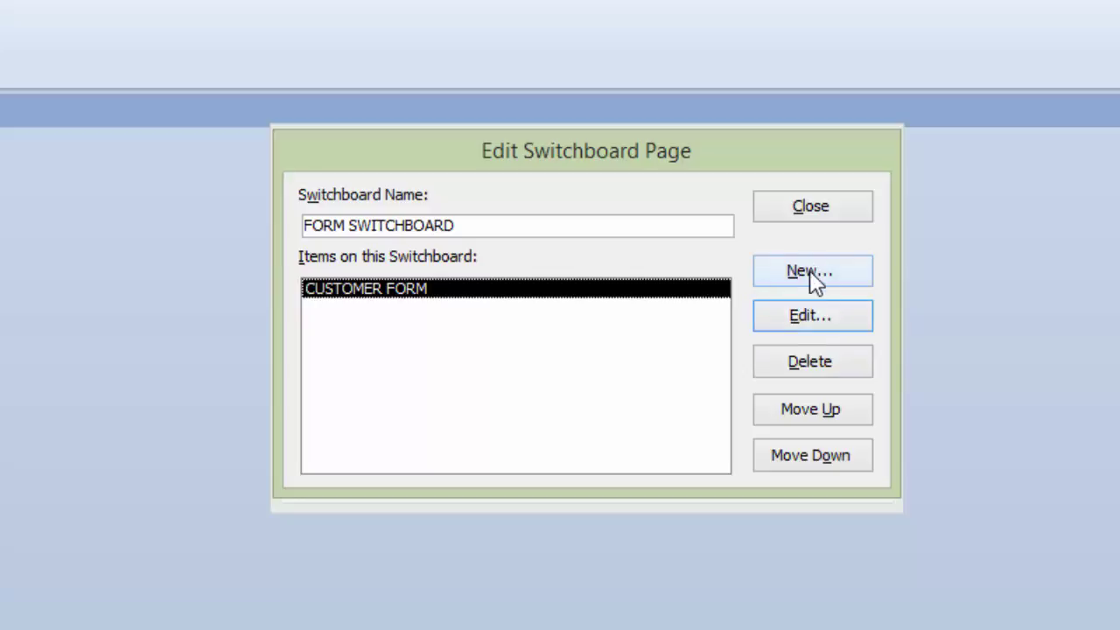
# Step: Add a SALES ORDER FORM item that opens the Sales Order form in edit mode
pyautogui.click(811, 269)
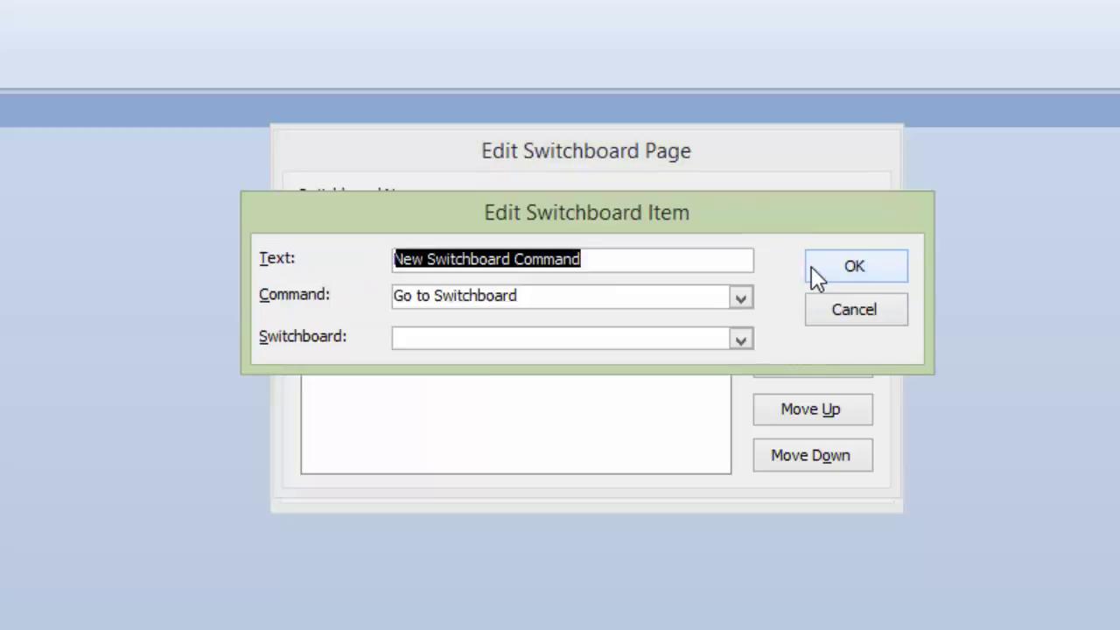
pyautogui.write('SAL')
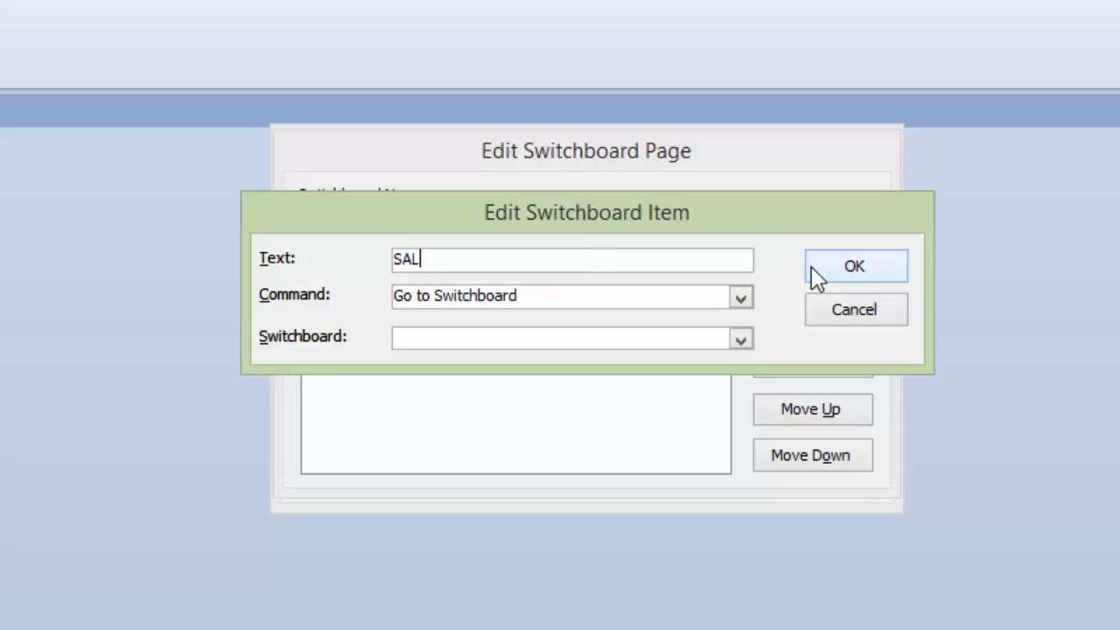
pyautogui.write('ES ORDER FORM')
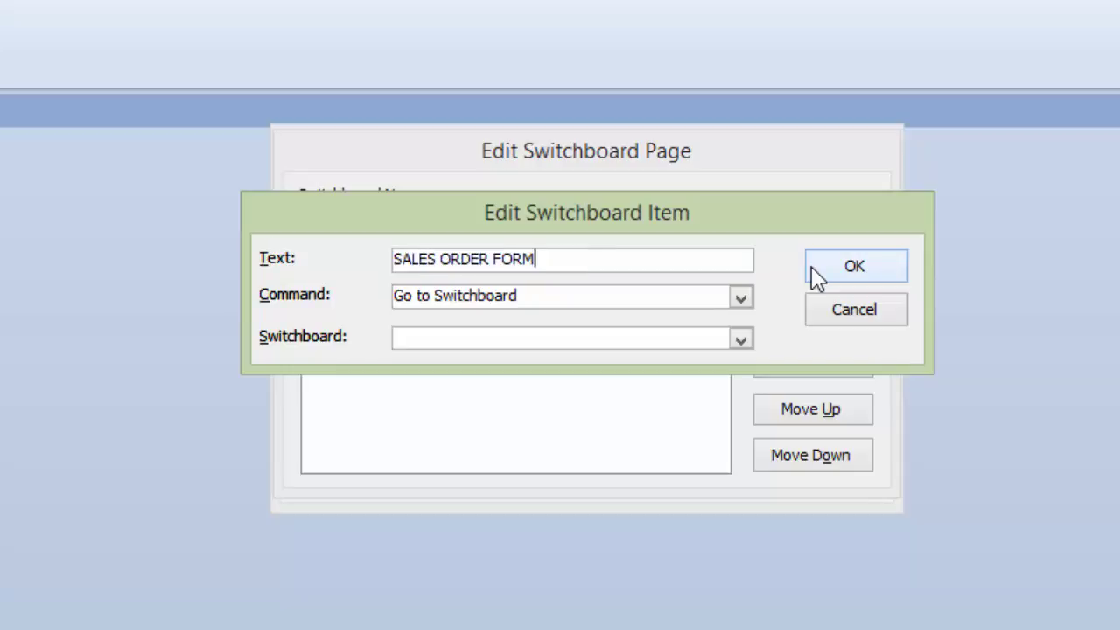
pyautogui.click(741, 299)
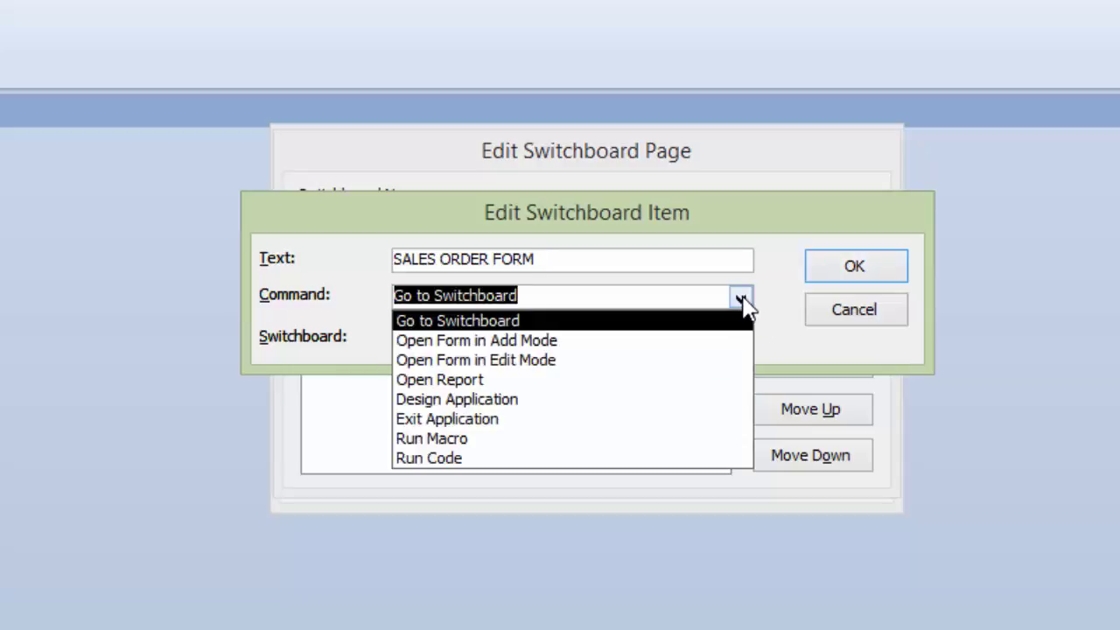
pyautogui.click(532, 360)
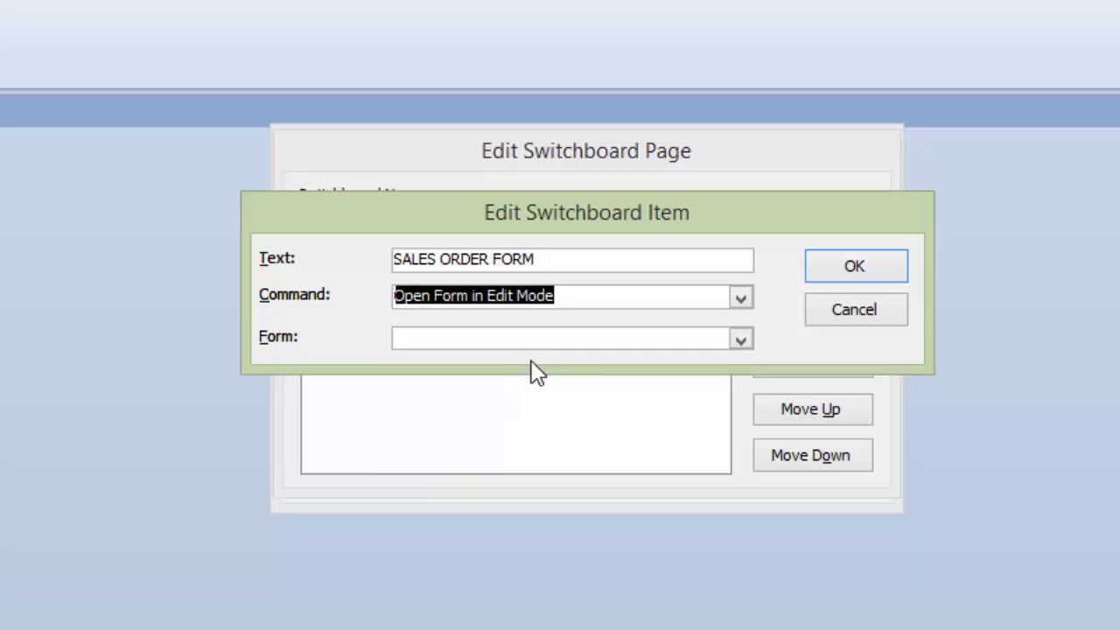
pyautogui.click(741, 341)
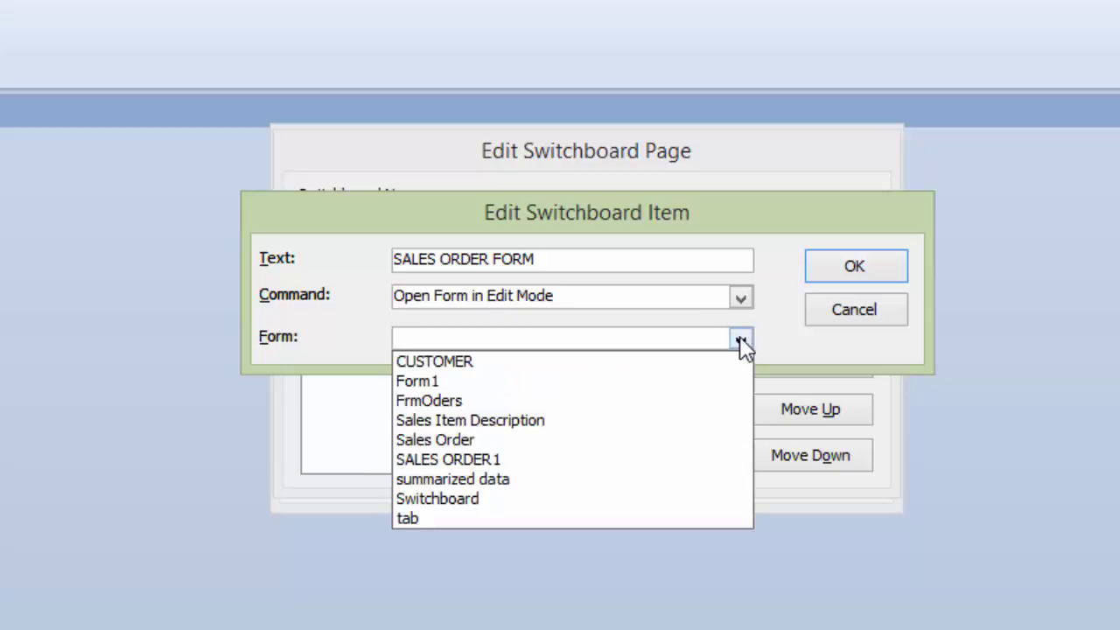
pyautogui.click(462, 441)
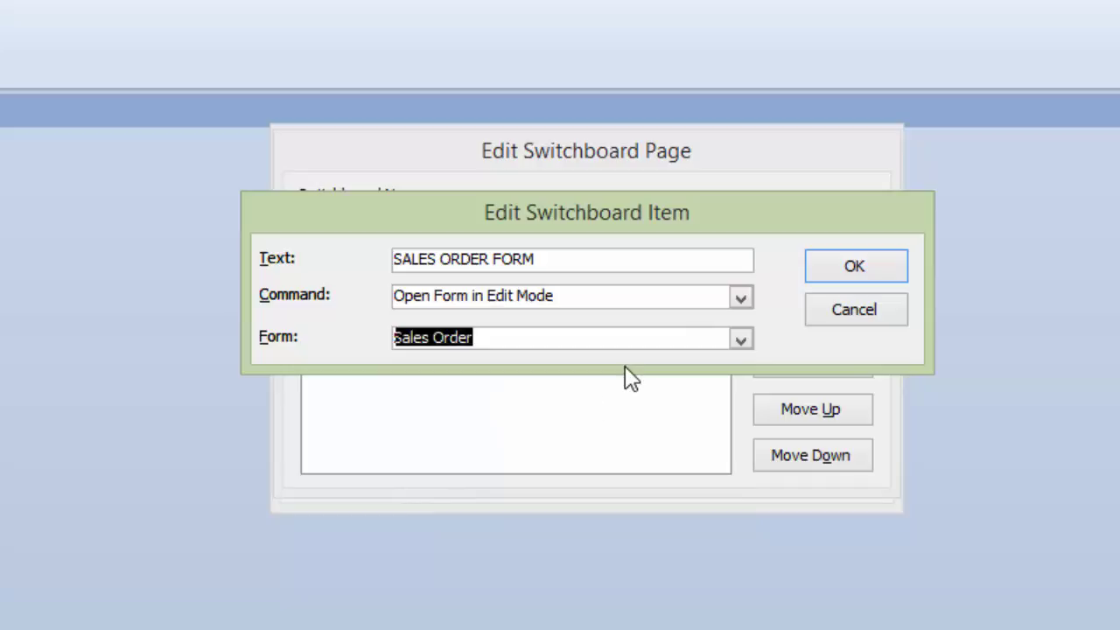
pyautogui.click(867, 267)
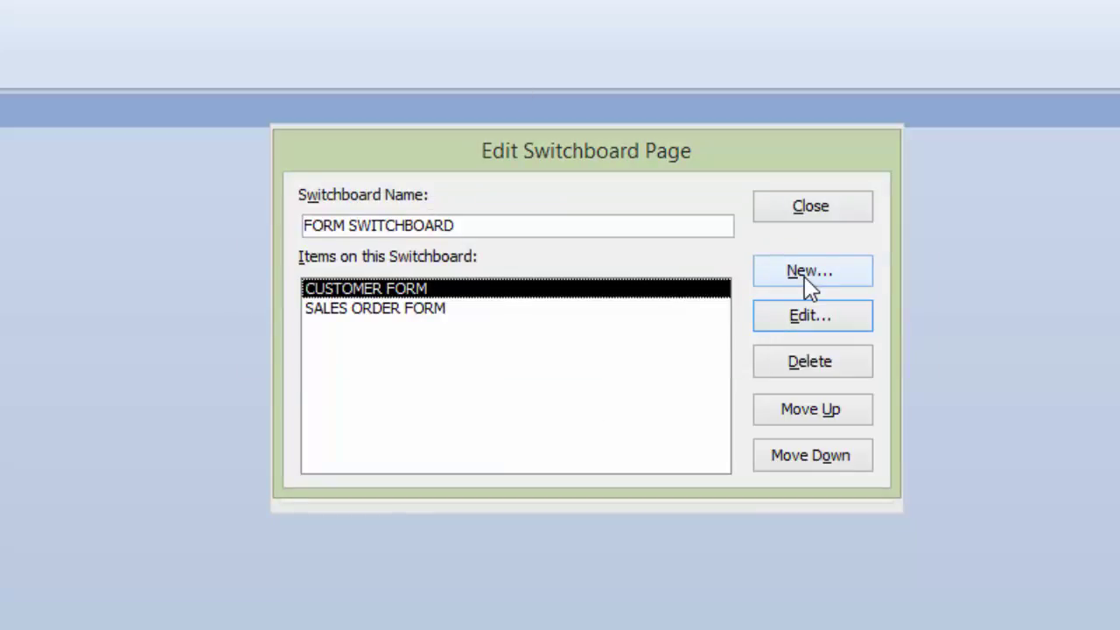
pyautogui.click(806, 278)
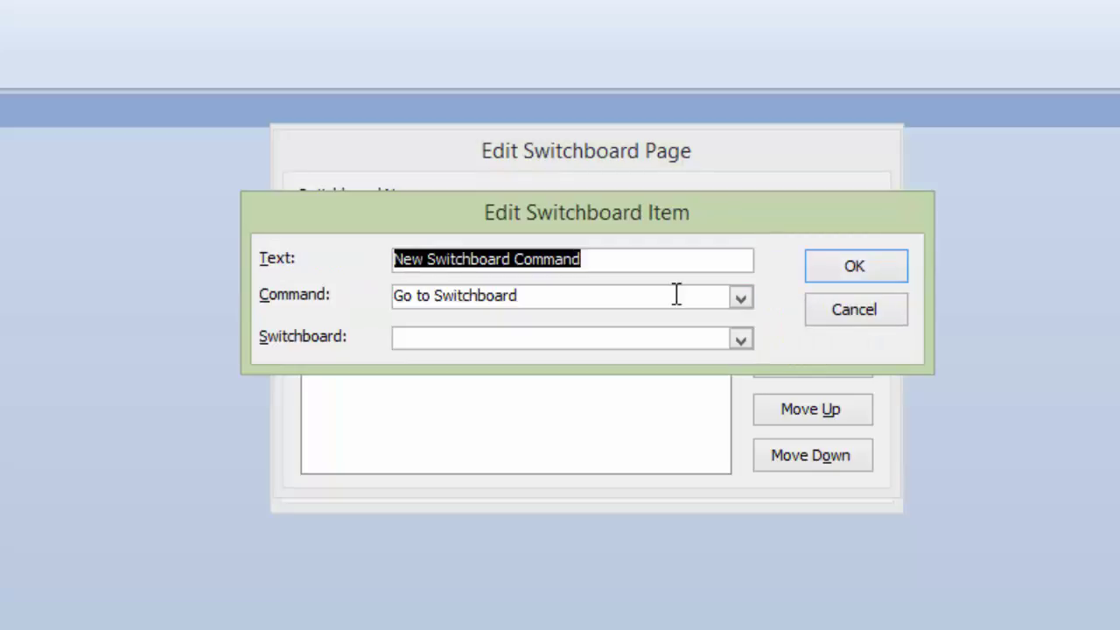
# Step: Add a SALES ITEM DESCRIPTION item opening the Sales Item Description form in edit mode, then close the page
pyautogui.write('SALES ITEM DESCRI')
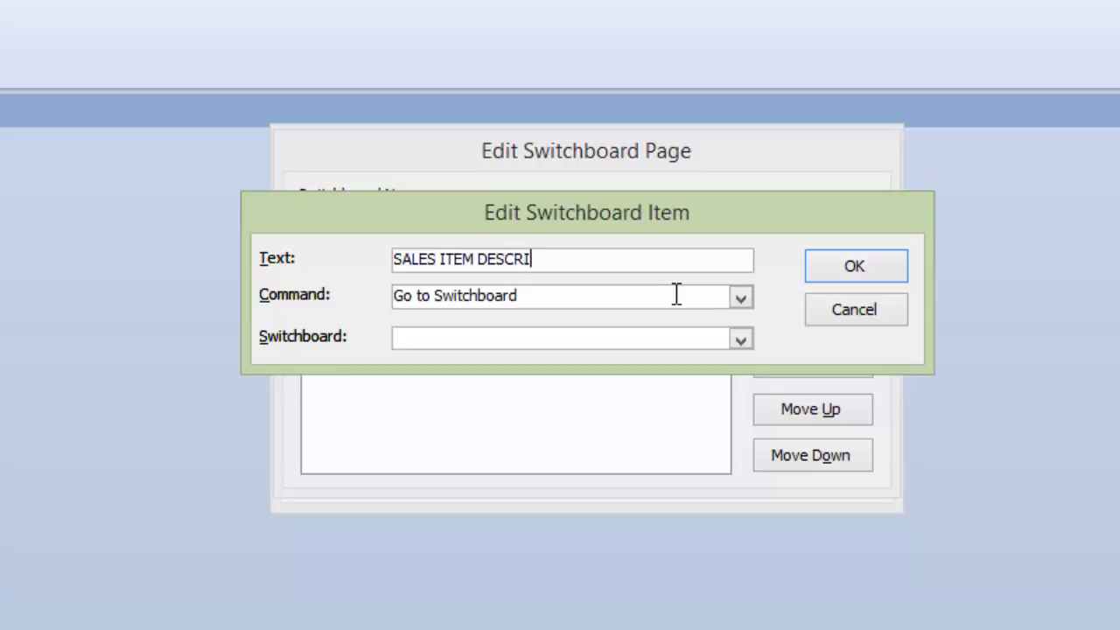
pyautogui.write('PTION')
pyautogui.click(740, 297)
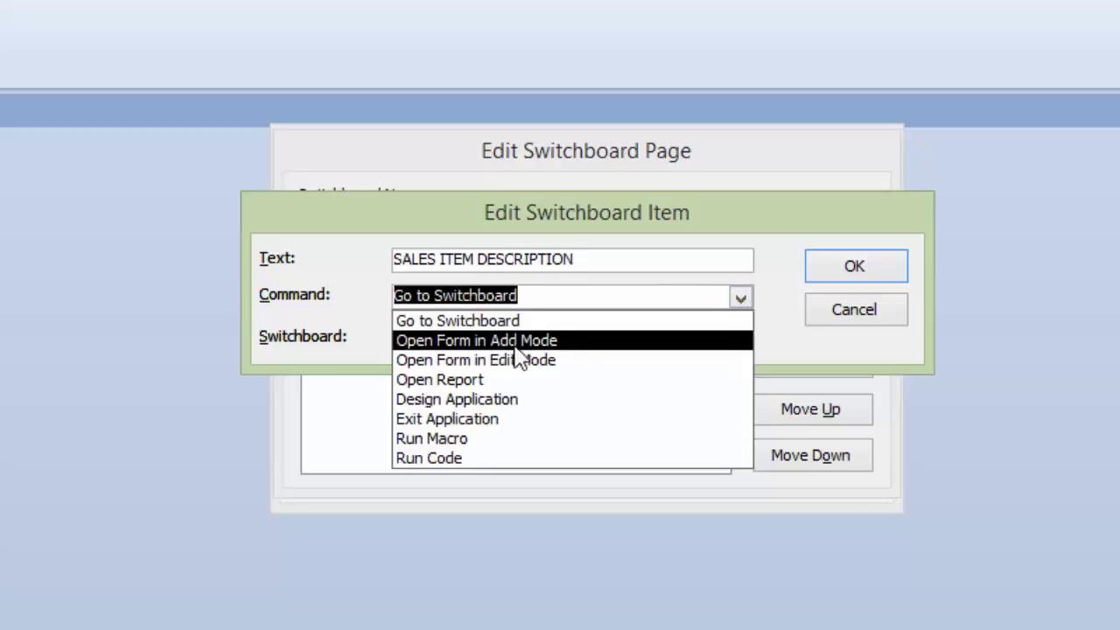
pyautogui.press('Escape')
pyautogui.press('Down')
pyautogui.press('Down')
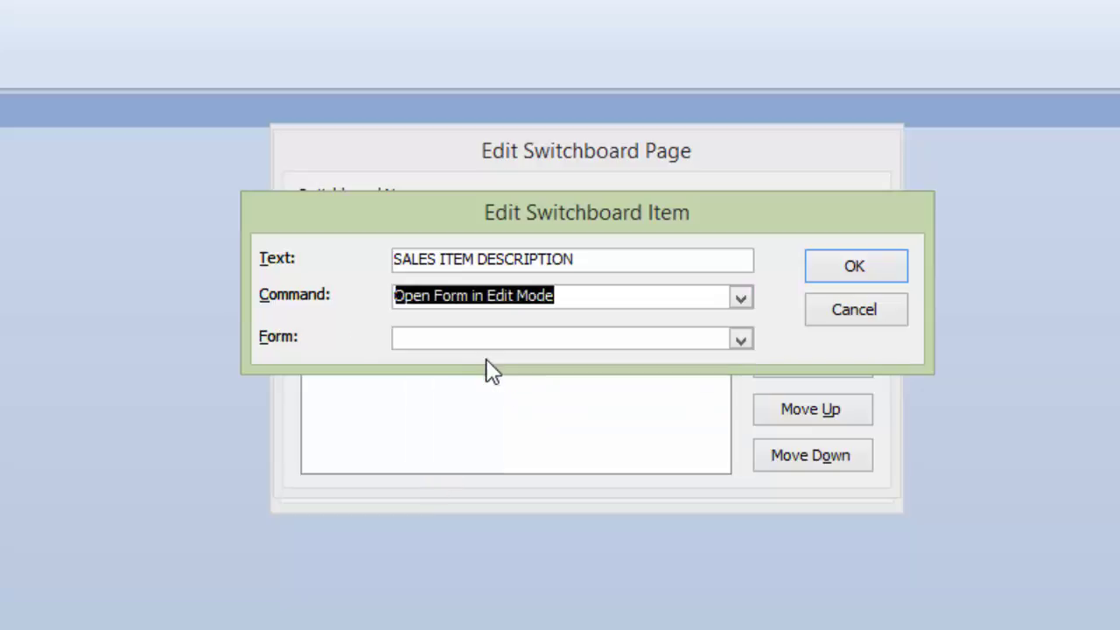
pyautogui.click(741, 341)
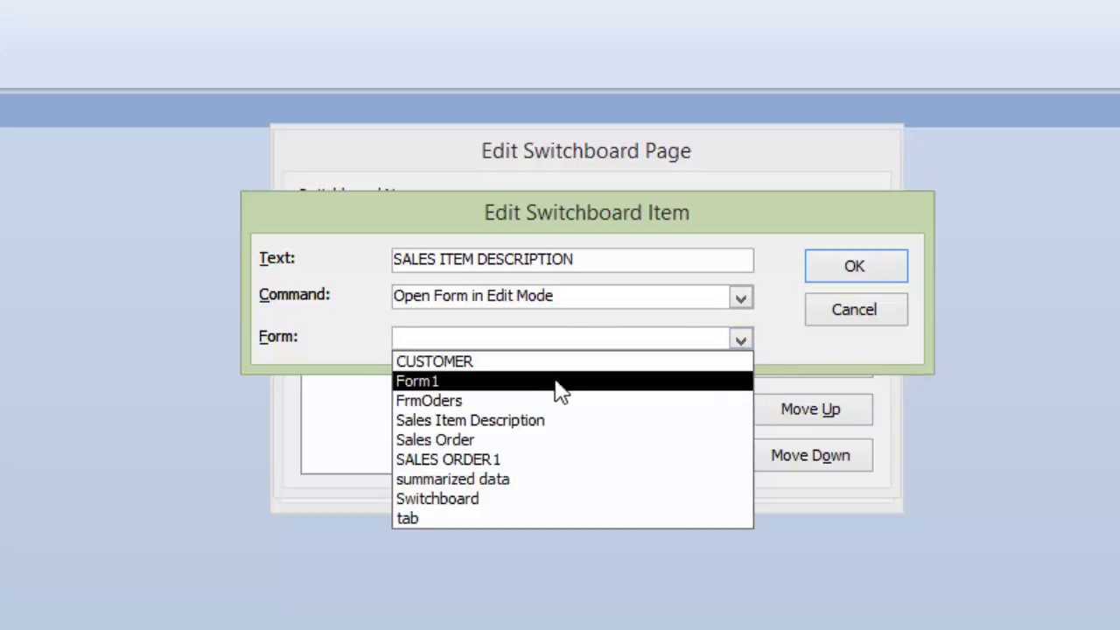
pyautogui.click(521, 422)
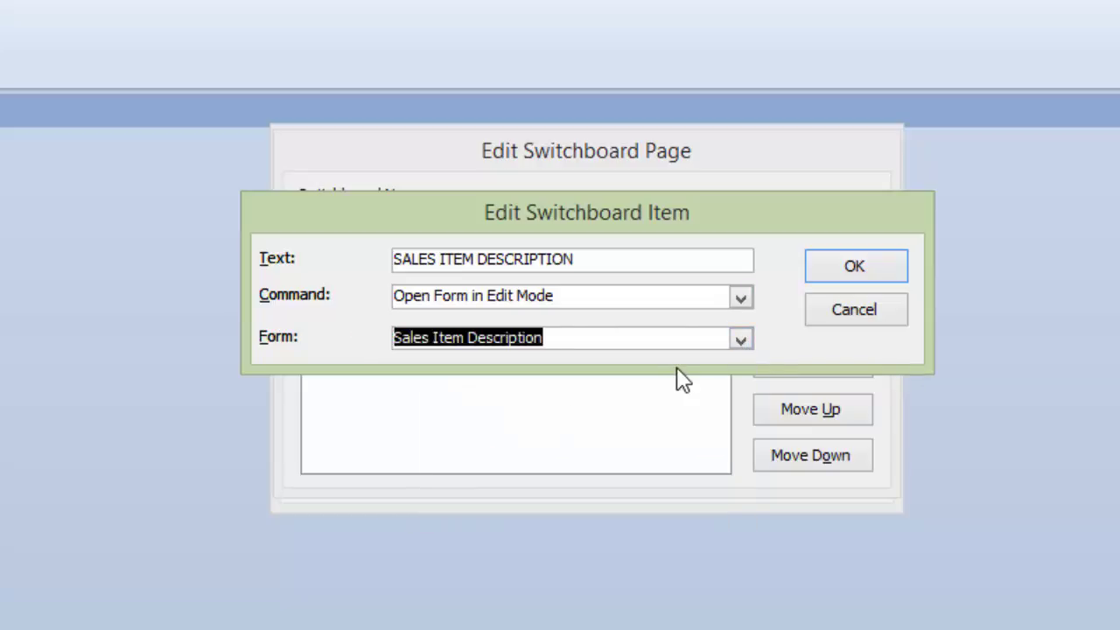
pyautogui.click(851, 273)
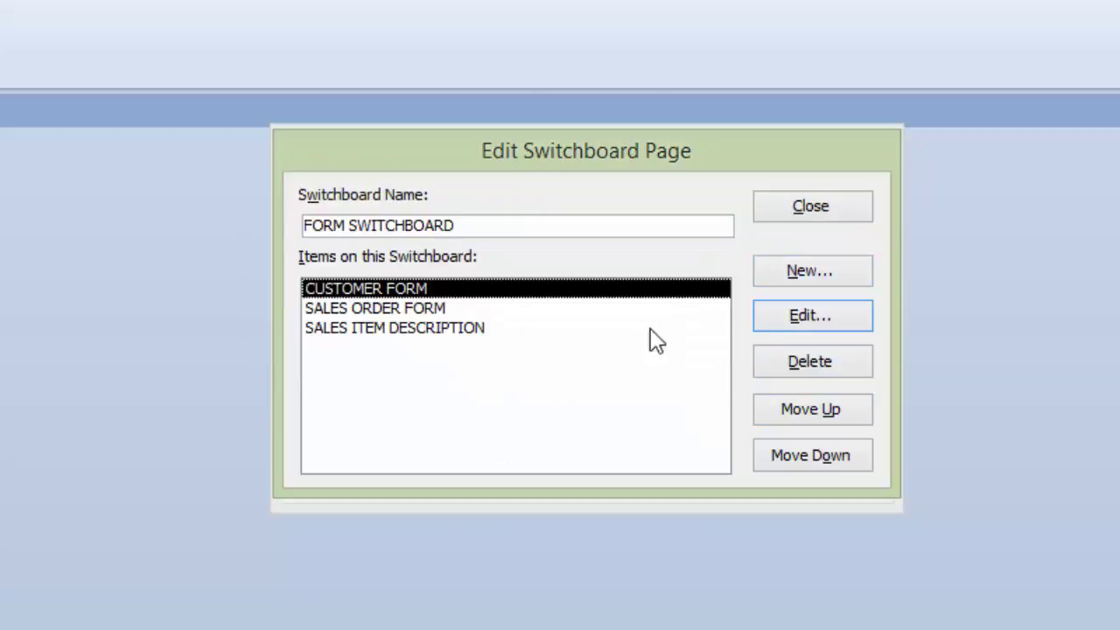
pyautogui.click(810, 209)
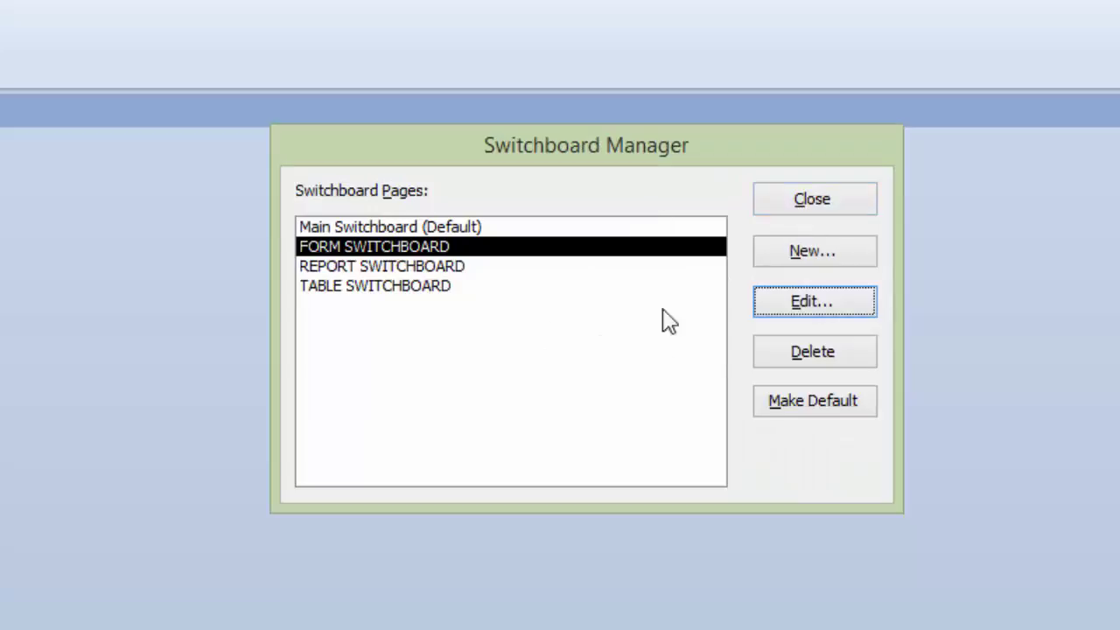
# Step: Give REPORT SWITCHBOARD a CUSTOMER REPORT item opening the CUSTOMER report, then close the Switchboard Manager
pyautogui.click(349, 266)
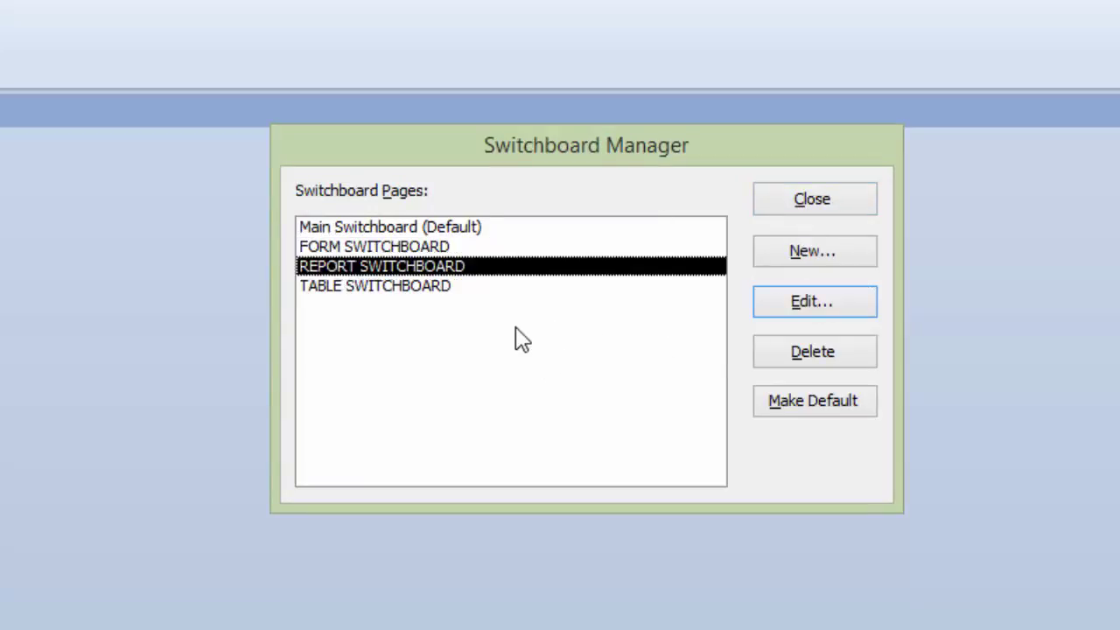
pyautogui.click(814, 308)
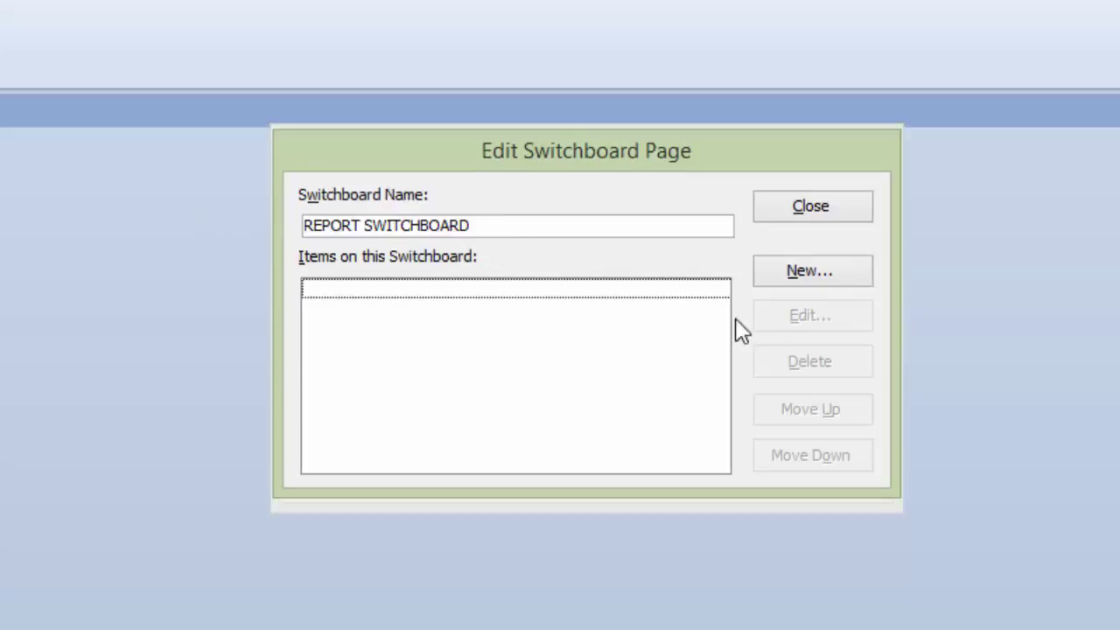
pyautogui.click(809, 270)
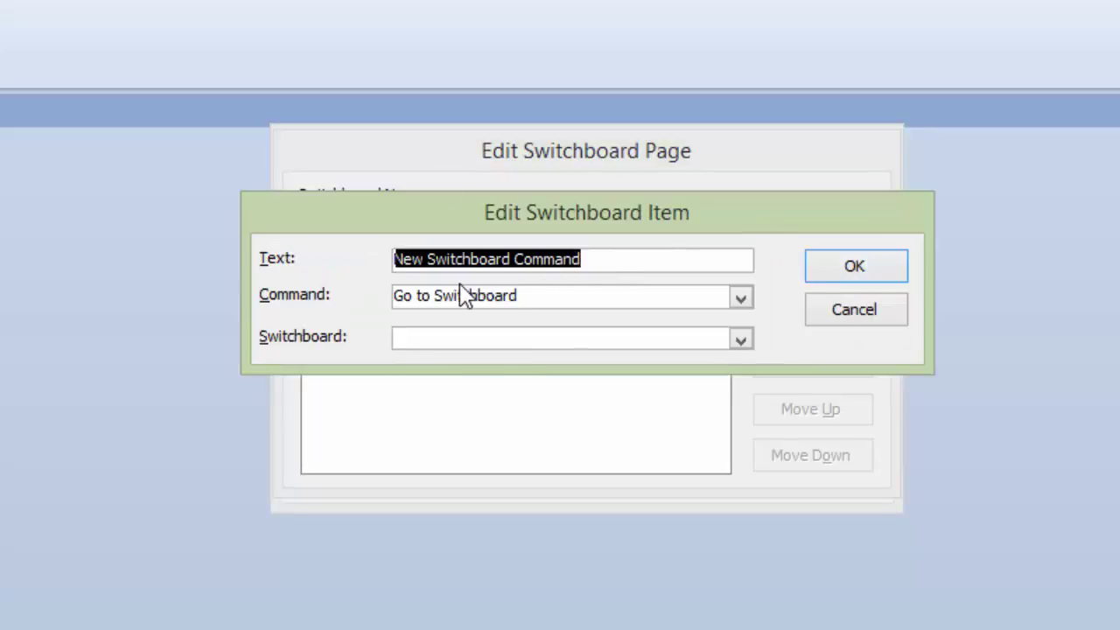
pyautogui.write('CUSTOMER REPORT')
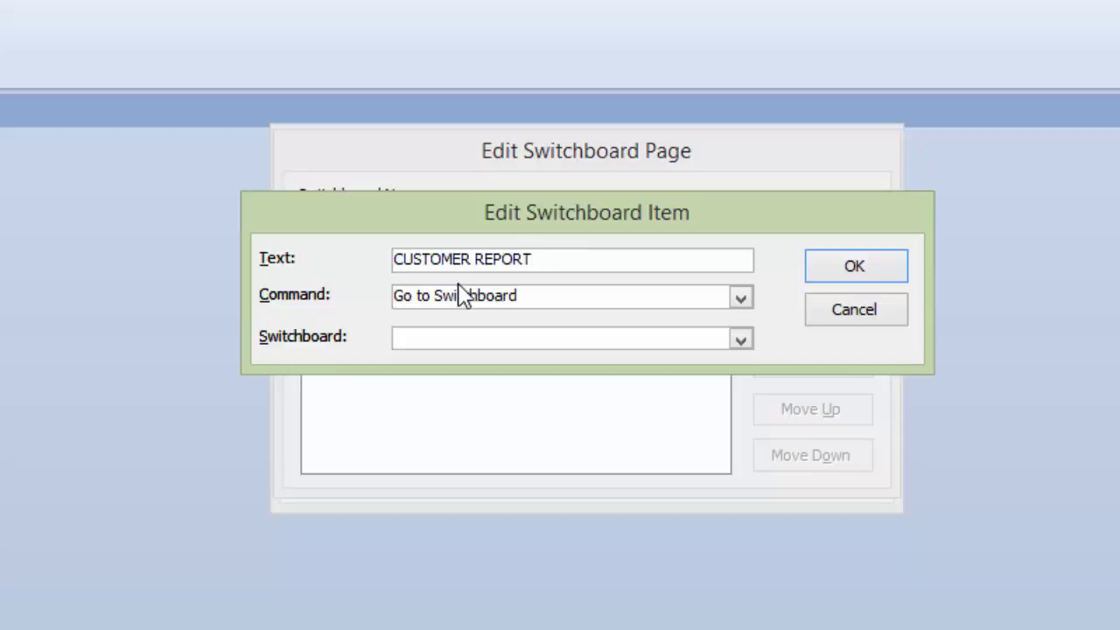
pyautogui.click(740, 300)
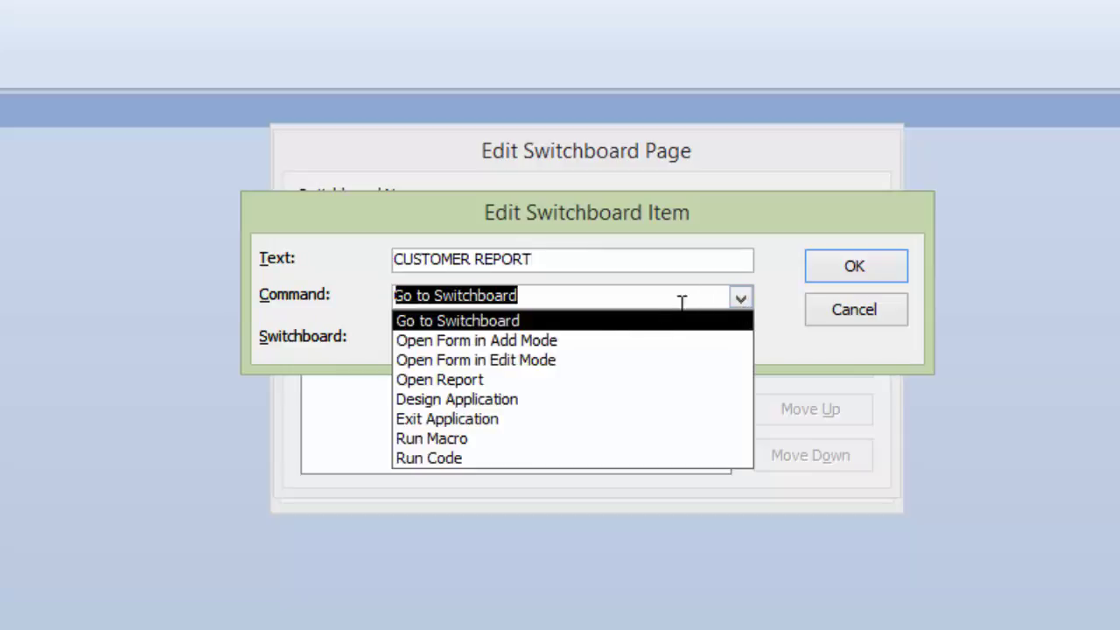
pyautogui.click(450, 380)
pyautogui.click(740, 339)
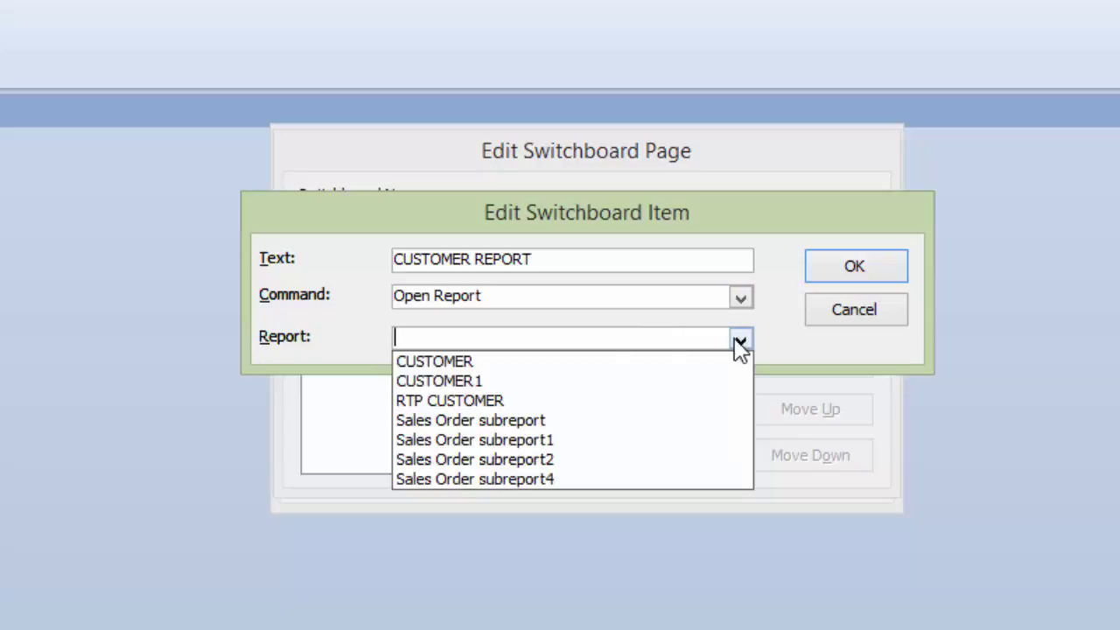
pyautogui.click(433, 363)
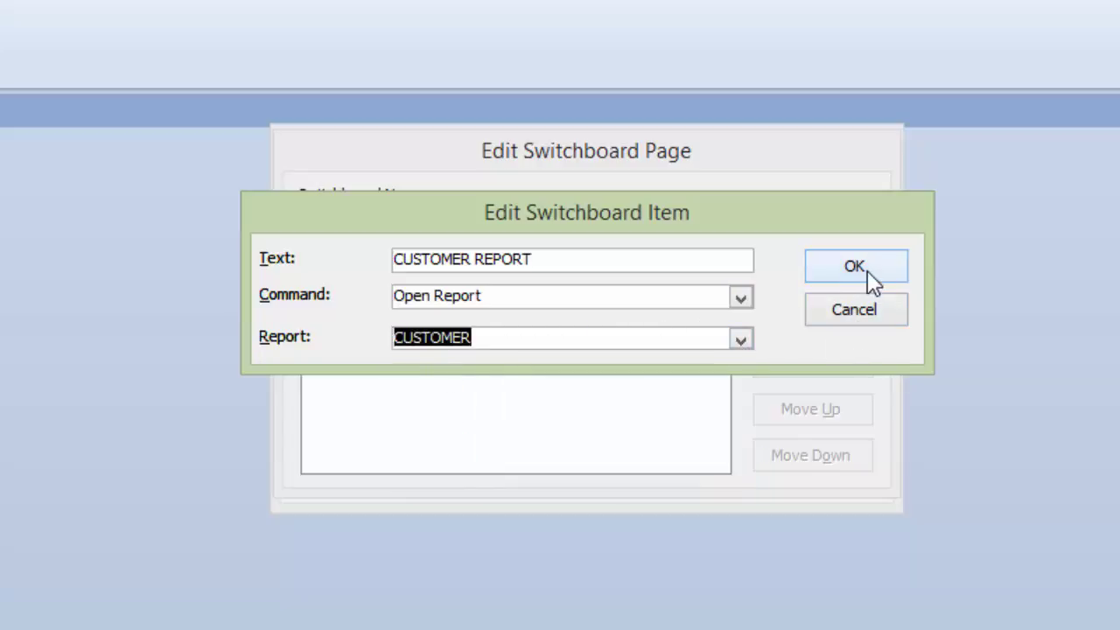
pyautogui.click(864, 271)
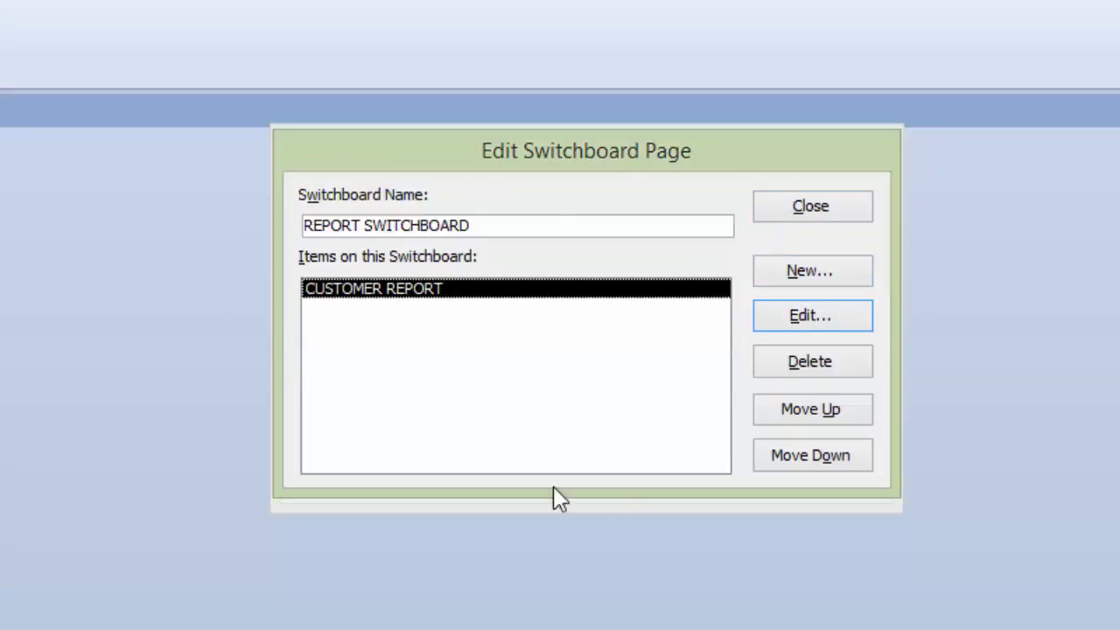
pyautogui.click(810, 210)
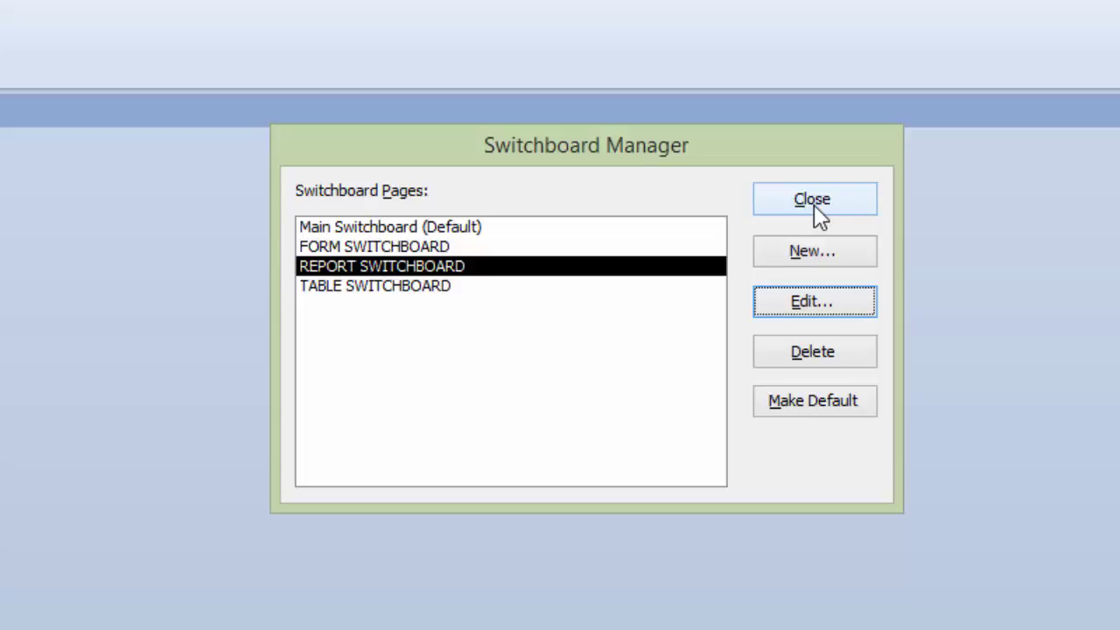
pyautogui.click(814, 205)
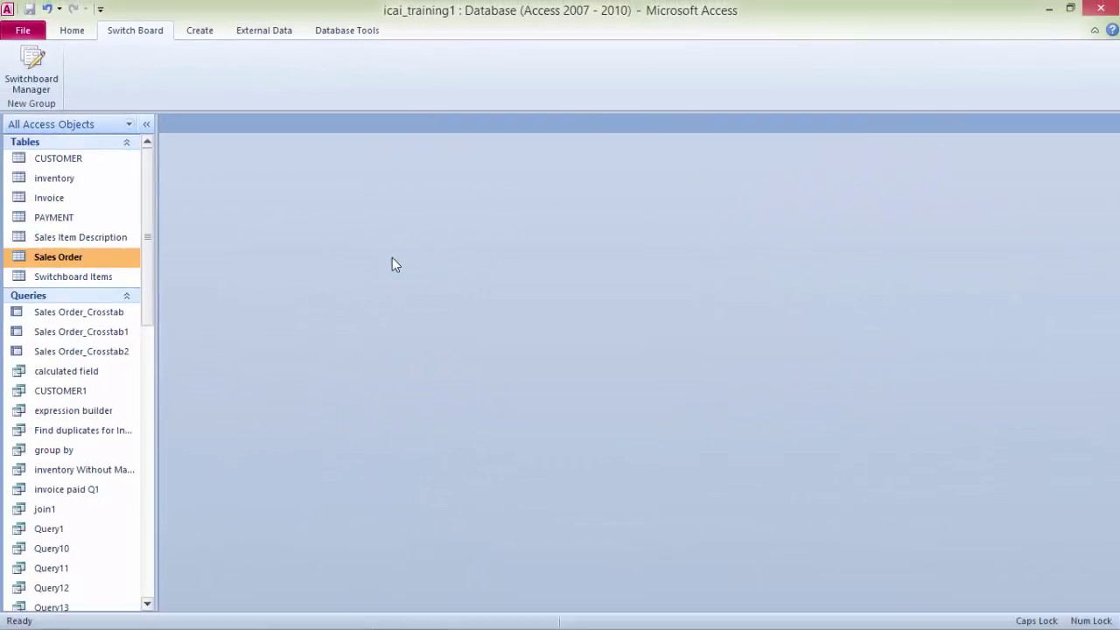
# Step: Run the Switchboard form and open the CUSTOMER and Sales Order tables from its TABLE page
pyautogui.moveTo(148, 213); pyautogui.dragTo(120, 497)
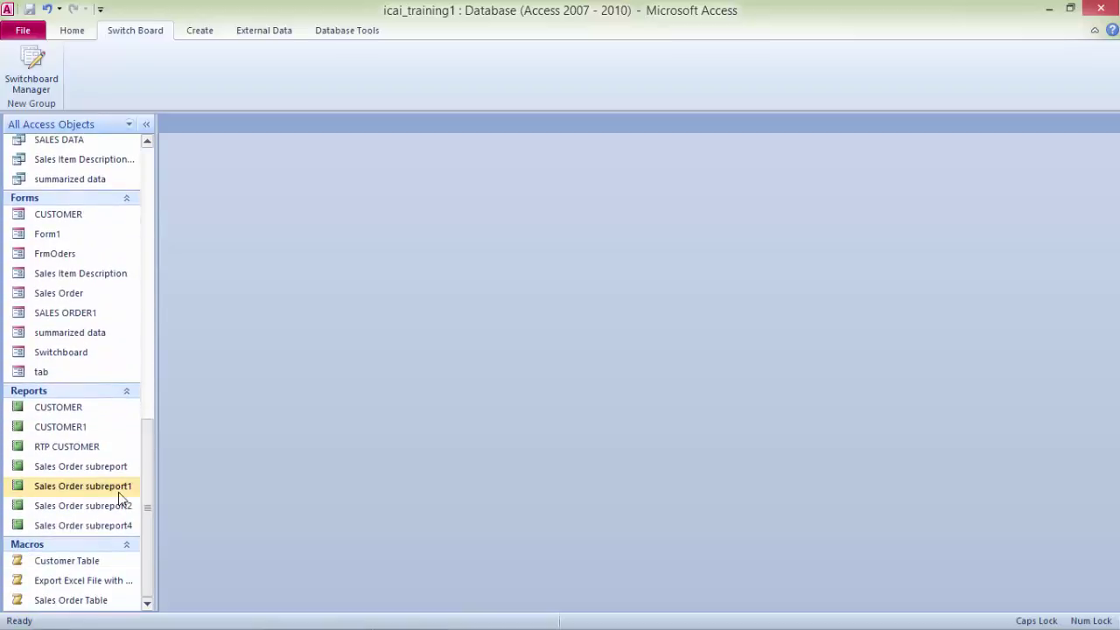
pyautogui.doubleClick(60, 357)
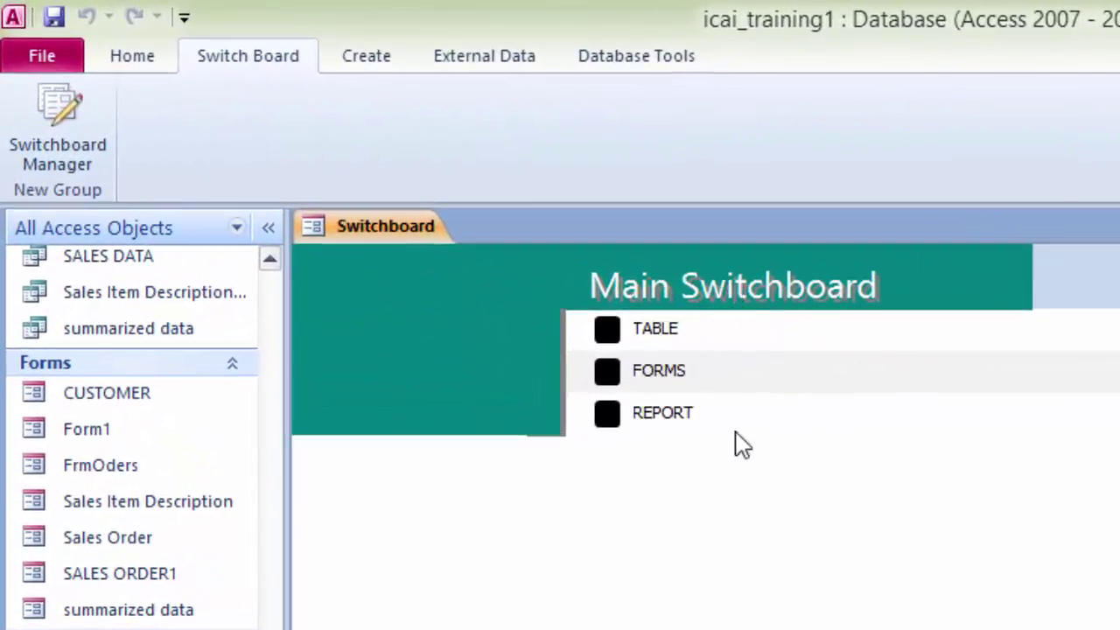
pyautogui.click(612, 336)
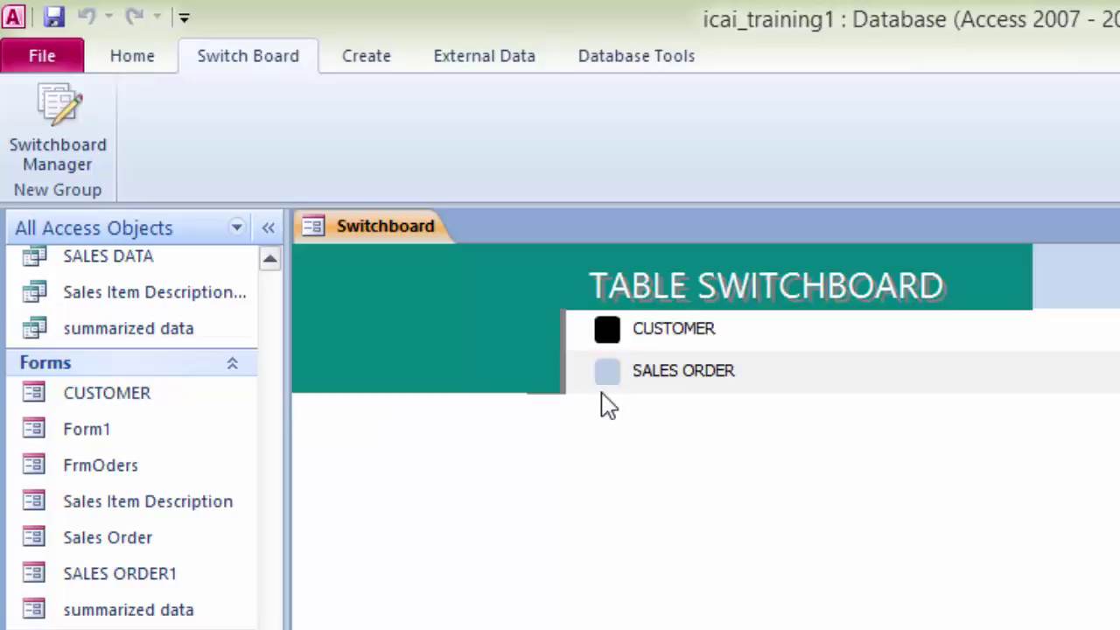
pyautogui.click(612, 336)
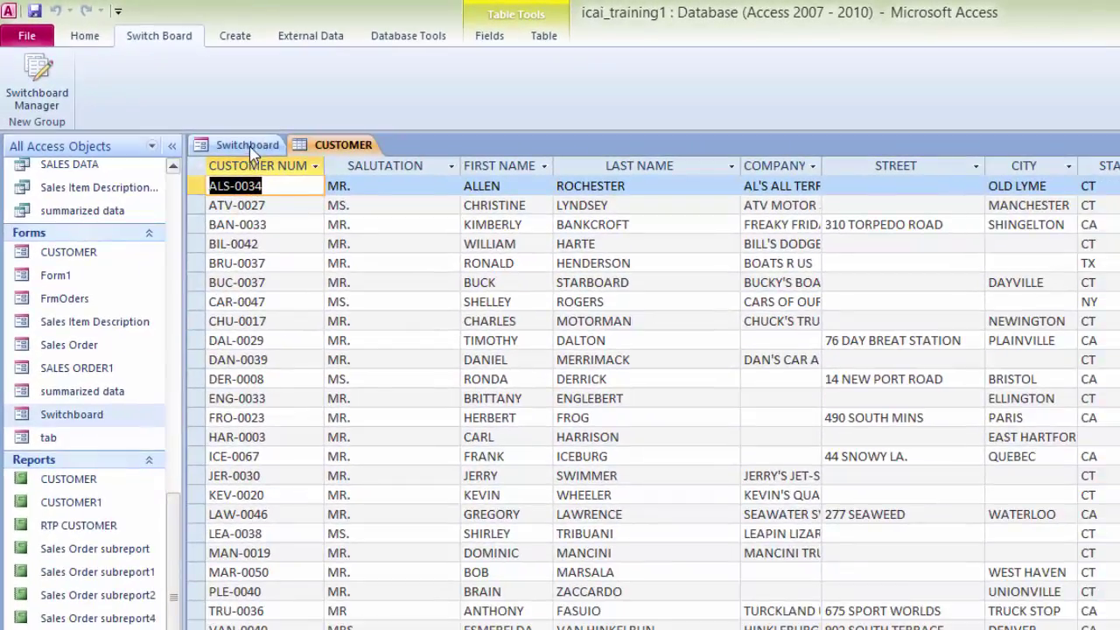
pyautogui.click(405, 224)
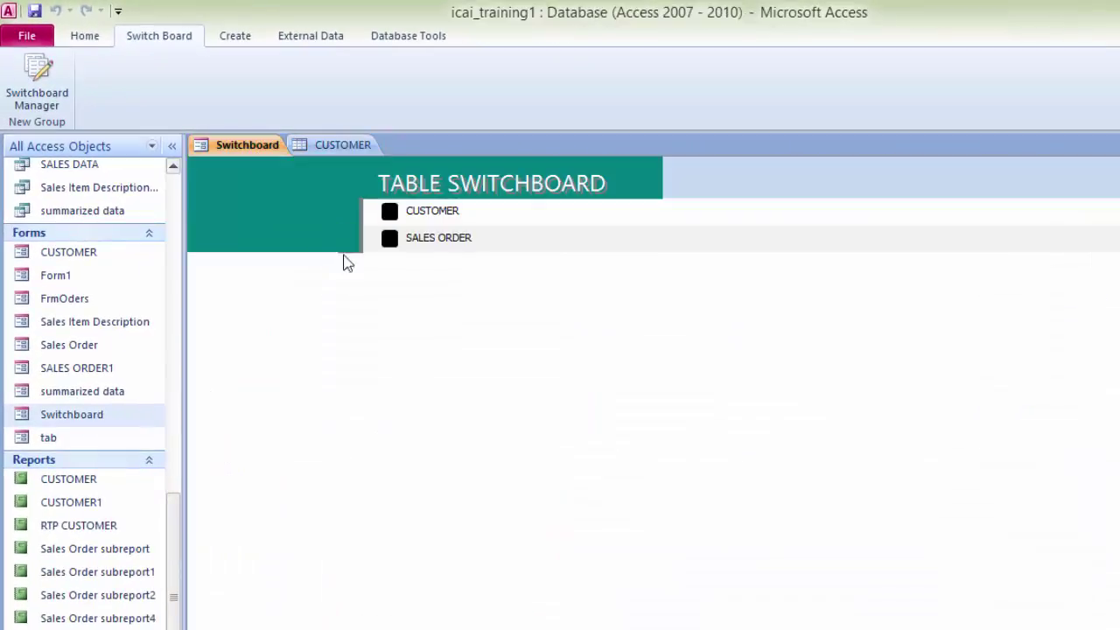
pyautogui.click(393, 247)
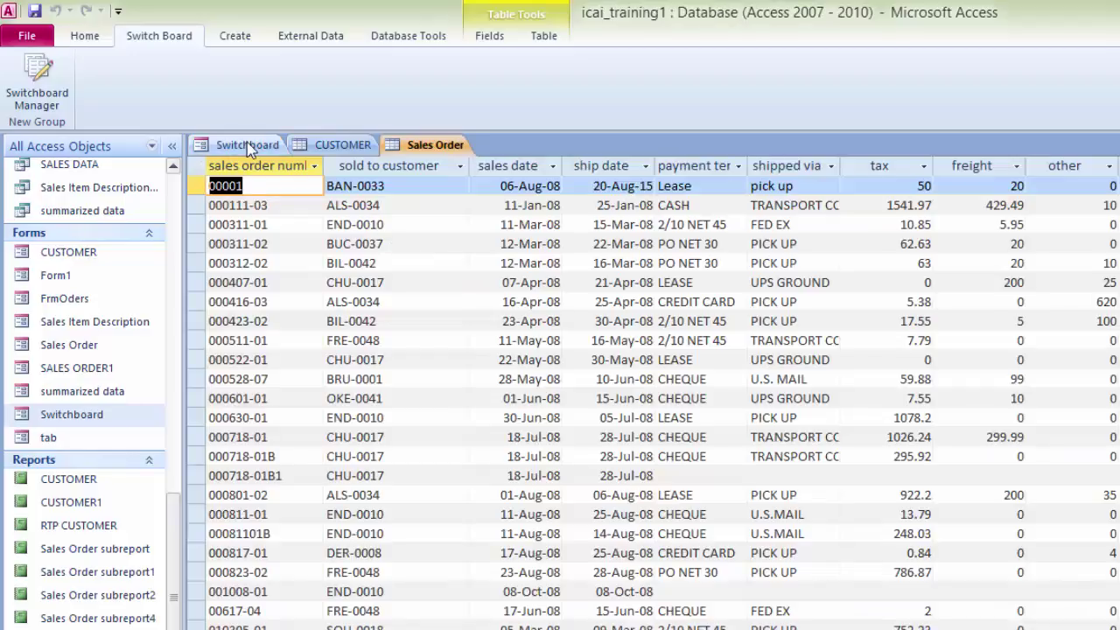
pyautogui.click(246, 145)
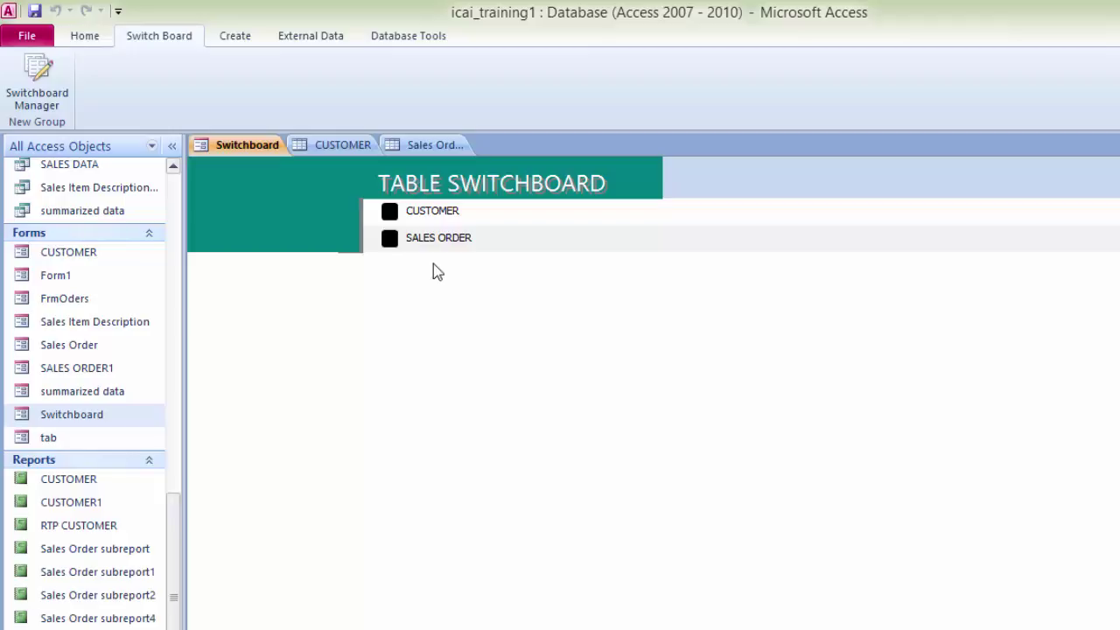
# Step: Close the Sales Order and CUSTOMER tables and the Switchboard form
pyautogui.click(420, 144)
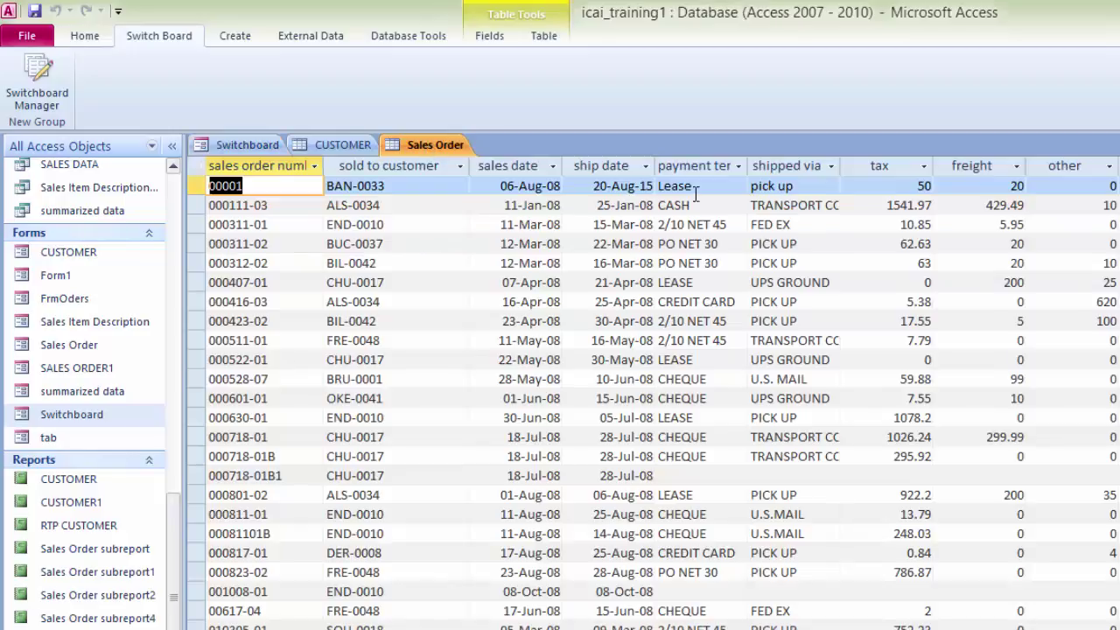
pyautogui.hotkey('ctrl', 'w')
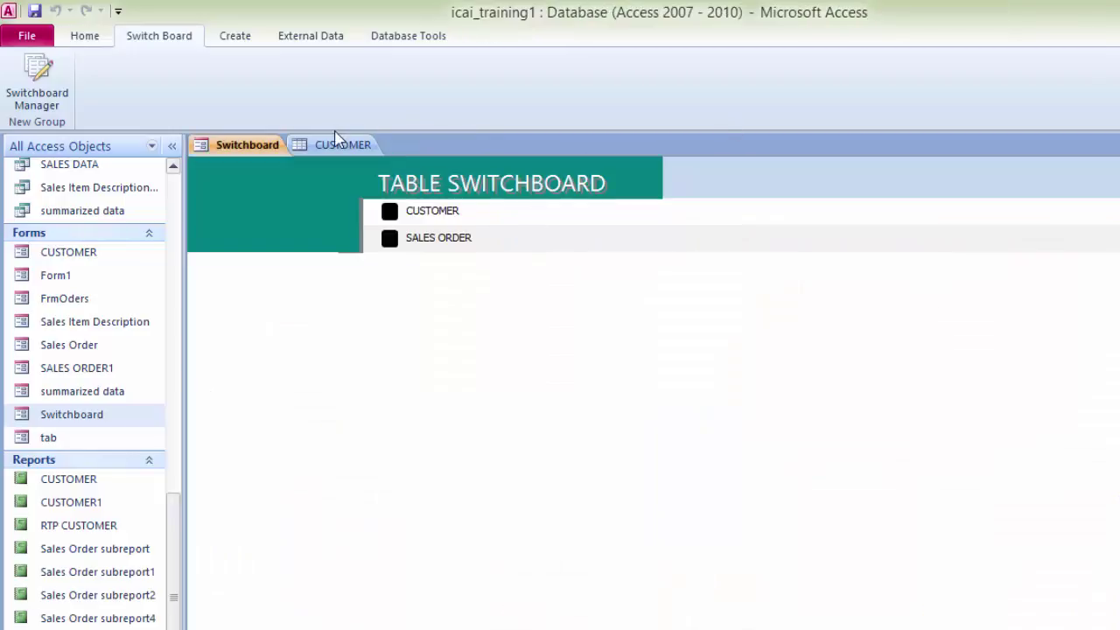
pyautogui.click(333, 145)
pyautogui.hotkey('ctrl', 'w')
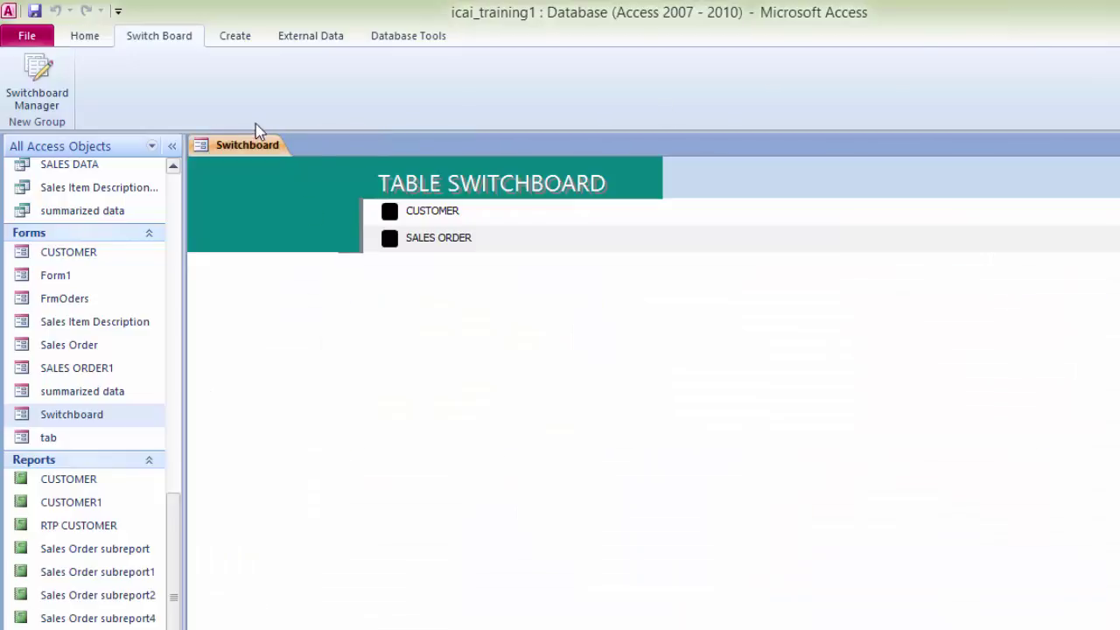
pyautogui.hotkey('ctrl', 'w')
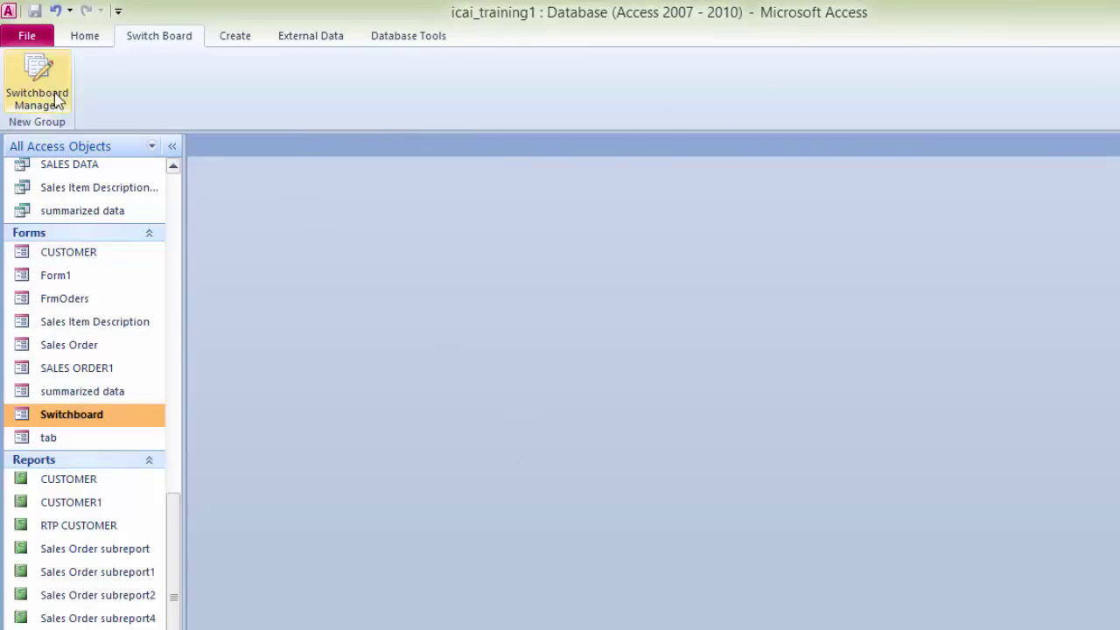
# Step: In the Switchboard Manager, give TABLE SWITCHBOARD a MAIN SWITCHBOARD item that goes to Main Switchboard
pyautogui.click(42, 89)
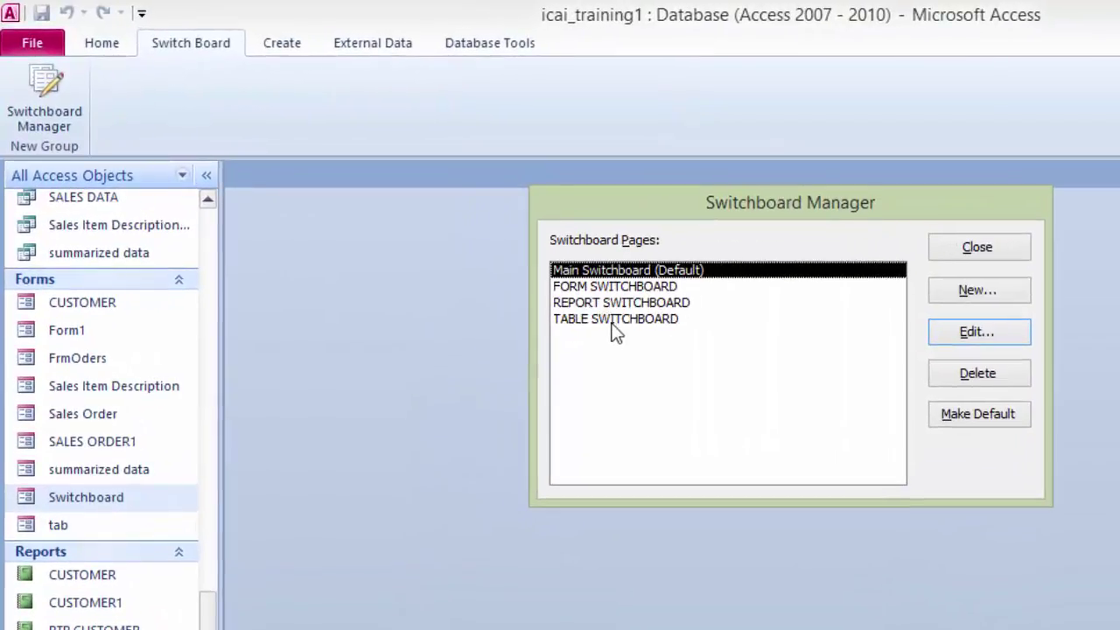
pyautogui.click(634, 322)
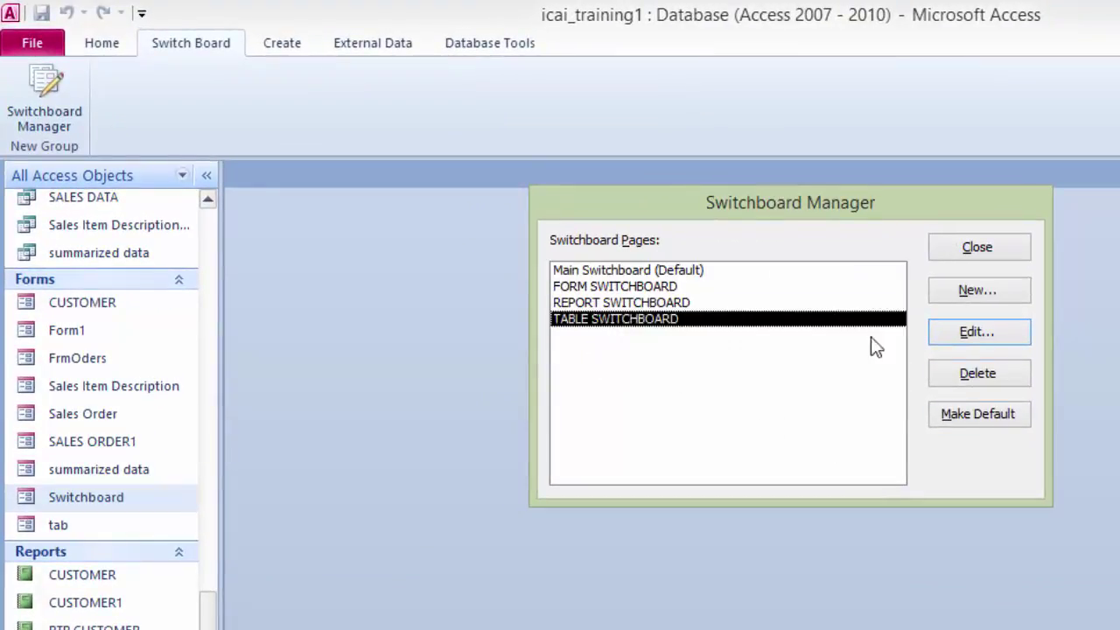
pyautogui.click(987, 330)
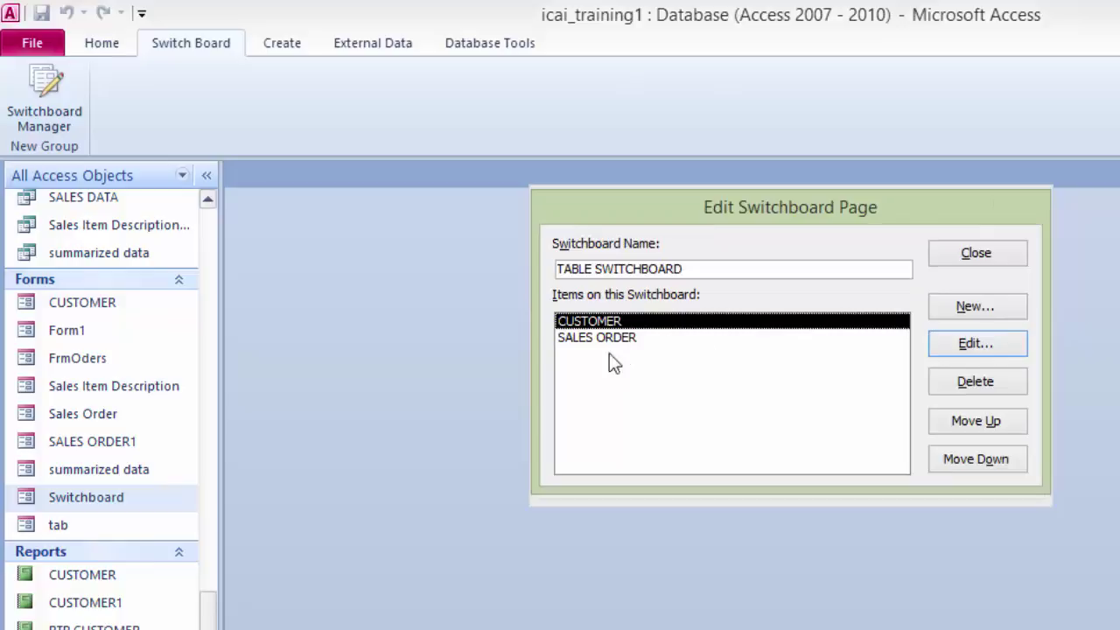
pyautogui.click(978, 307)
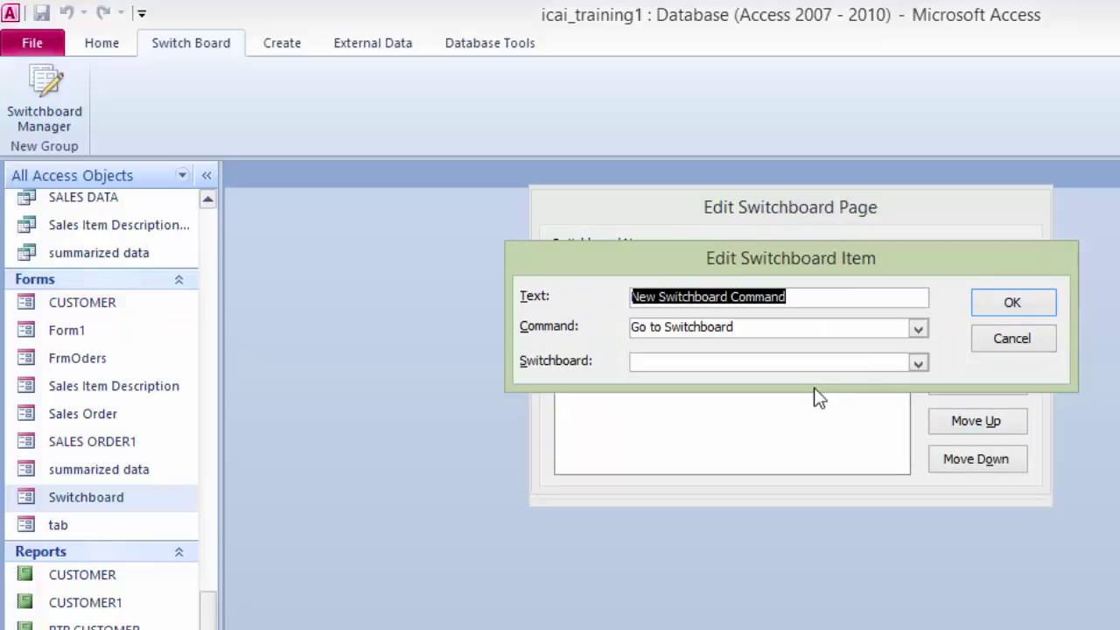
pyautogui.write('M')
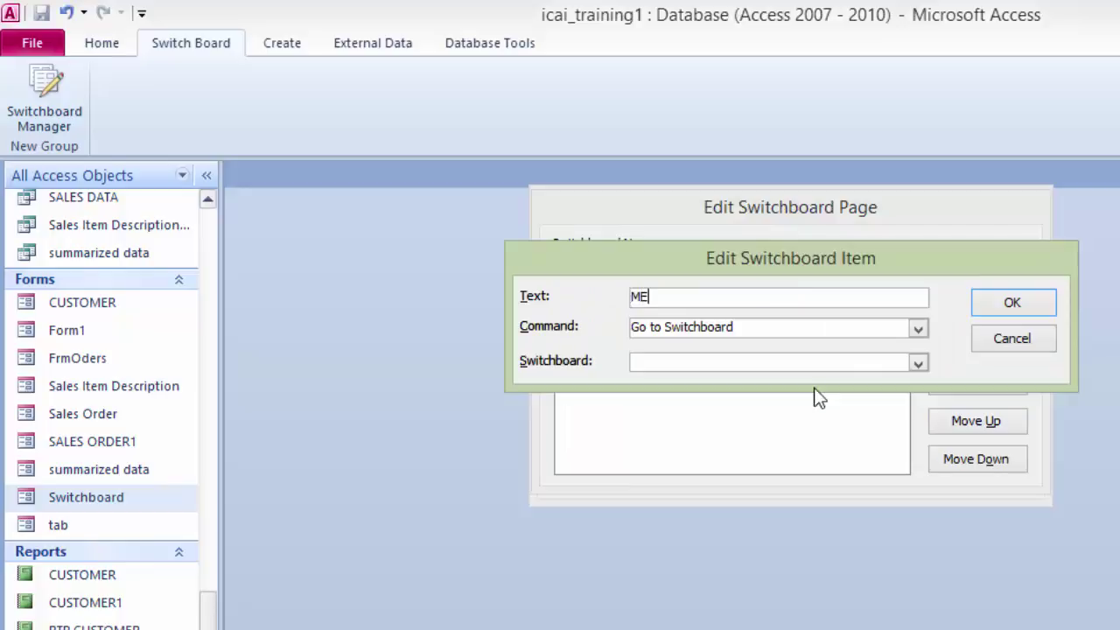
pyautogui.write('AIT')
pyautogui.press('BackSpace')
pyautogui.write('N SWITCH')
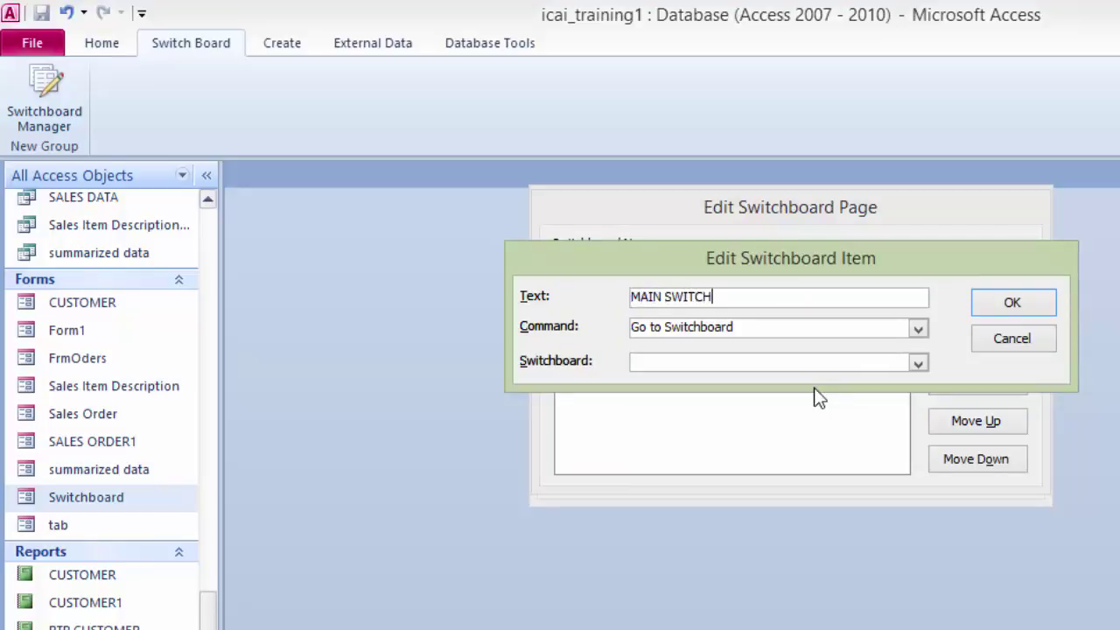
pyautogui.write('BOARD')
pyautogui.click(917, 363)
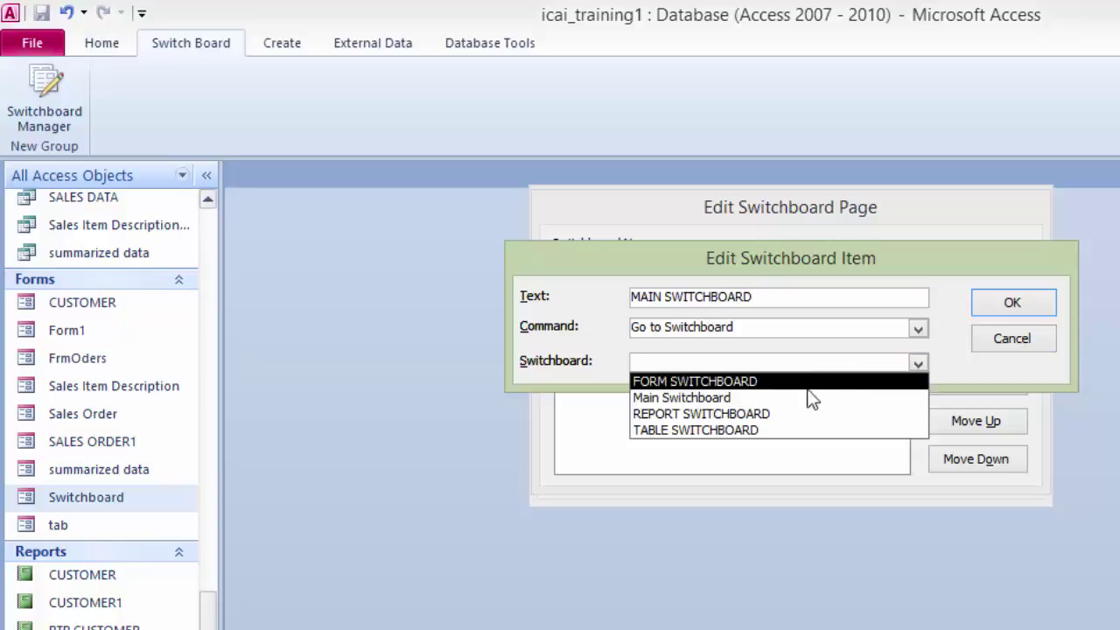
pyautogui.click(799, 404)
pyautogui.click(979, 302)
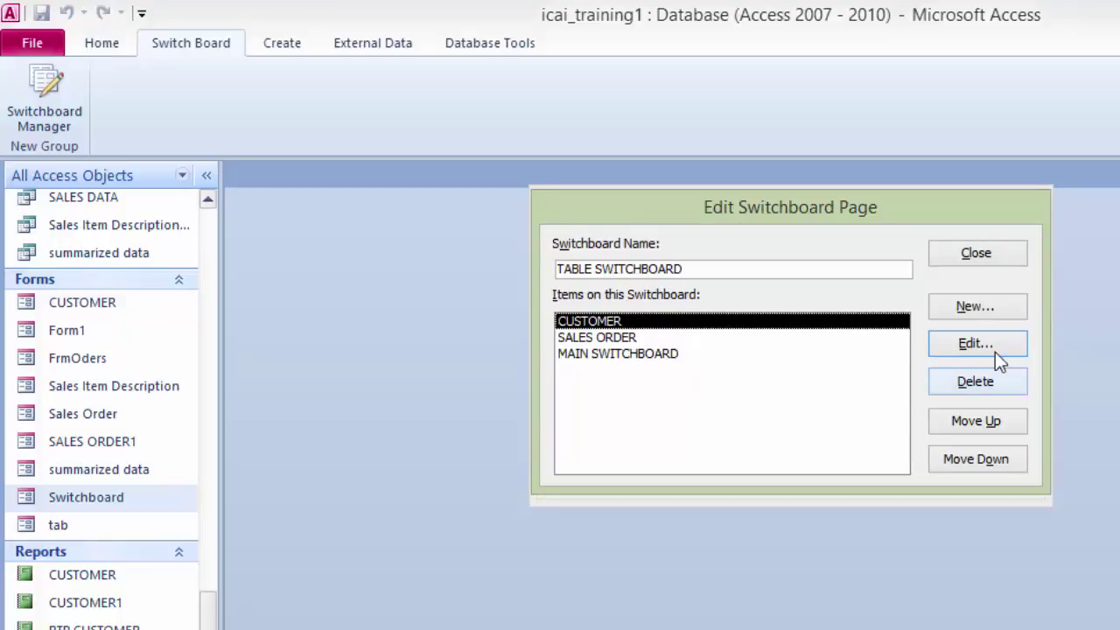
pyautogui.click(952, 253)
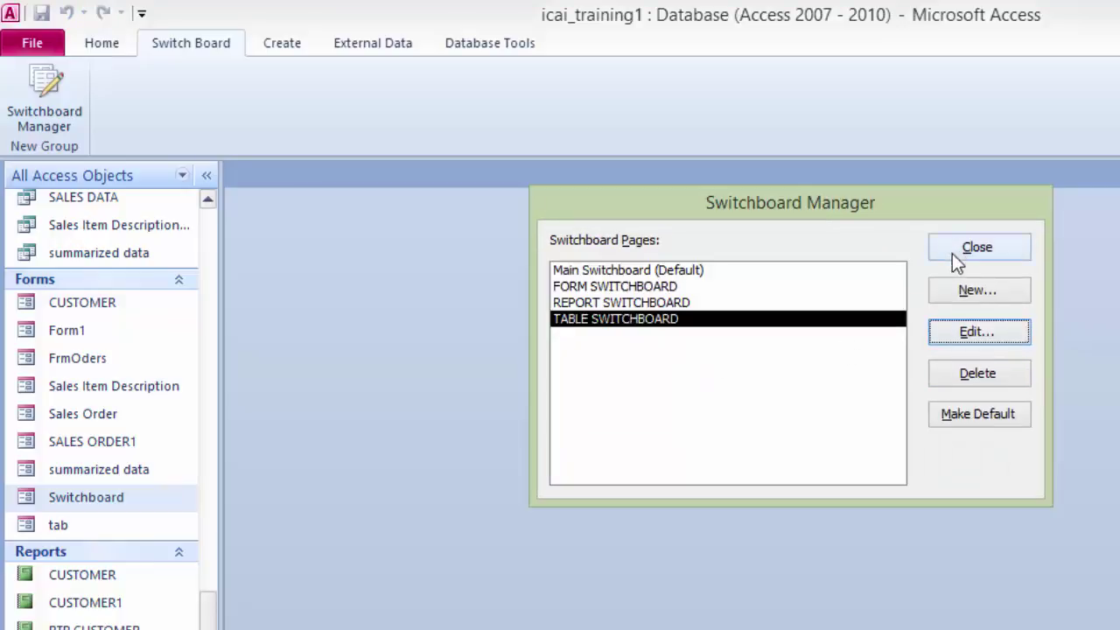
pyautogui.click(614, 287)
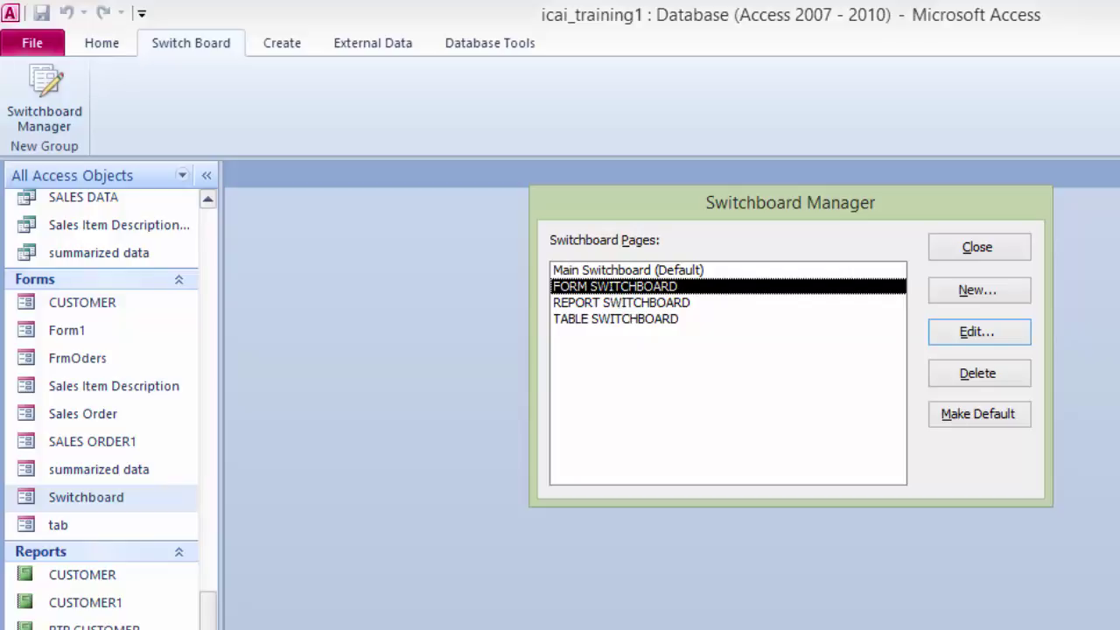
# Step: Add a MAIN SWITCHBOARD item to FORM SWITCHBOARD that goes to Main Switchboard
pyautogui.click(985, 343)
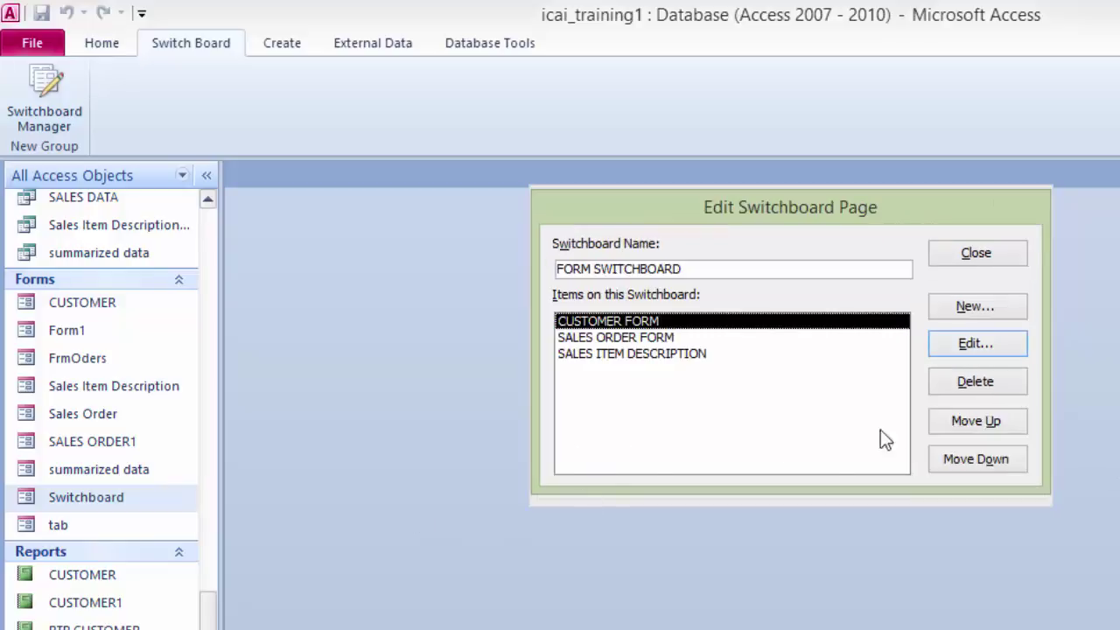
pyautogui.click(993, 307)
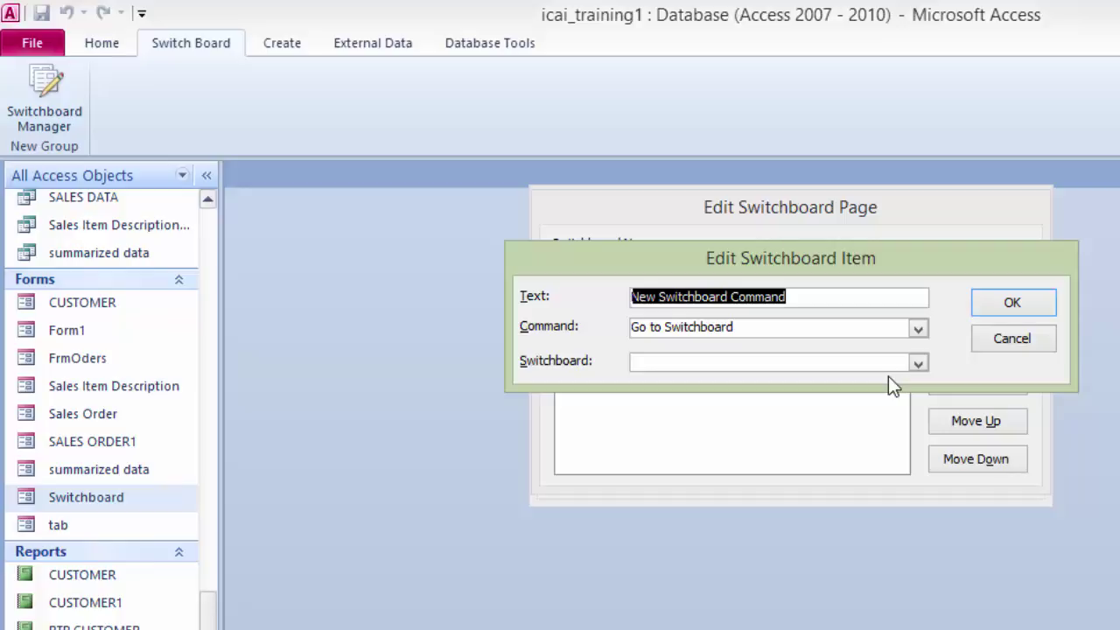
pyautogui.write('MAI')
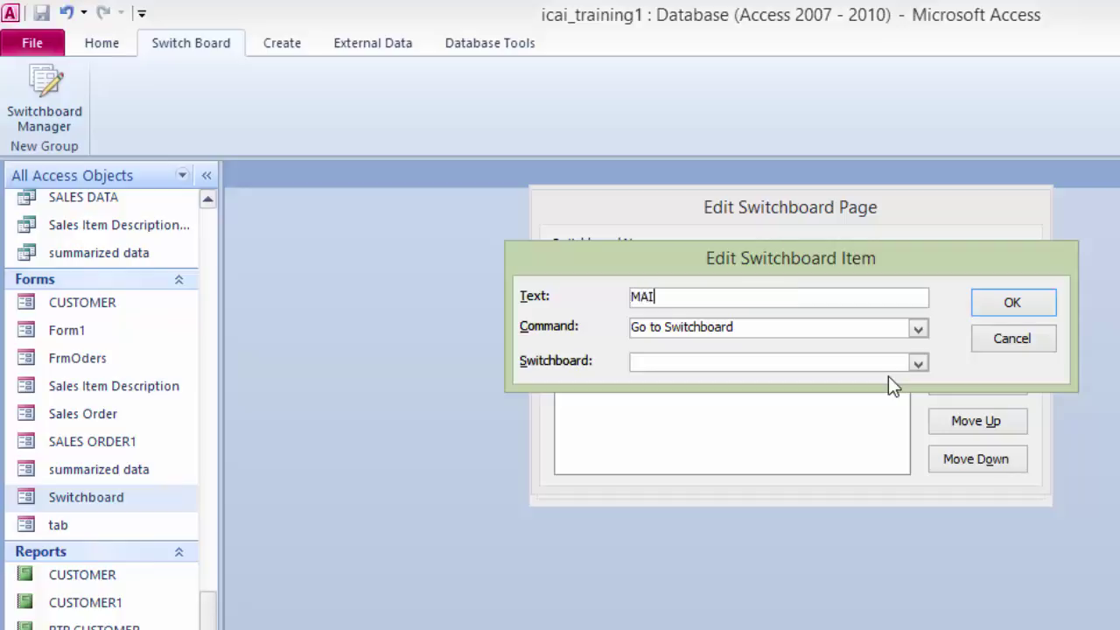
pyautogui.write('N SWITCHBOARD')
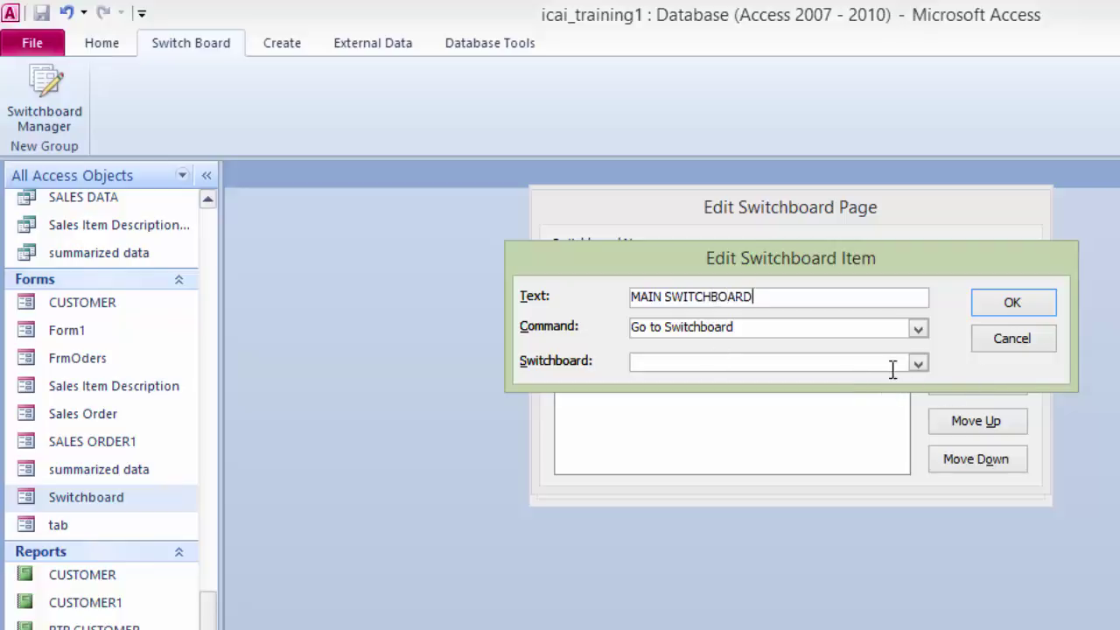
pyautogui.click(918, 363)
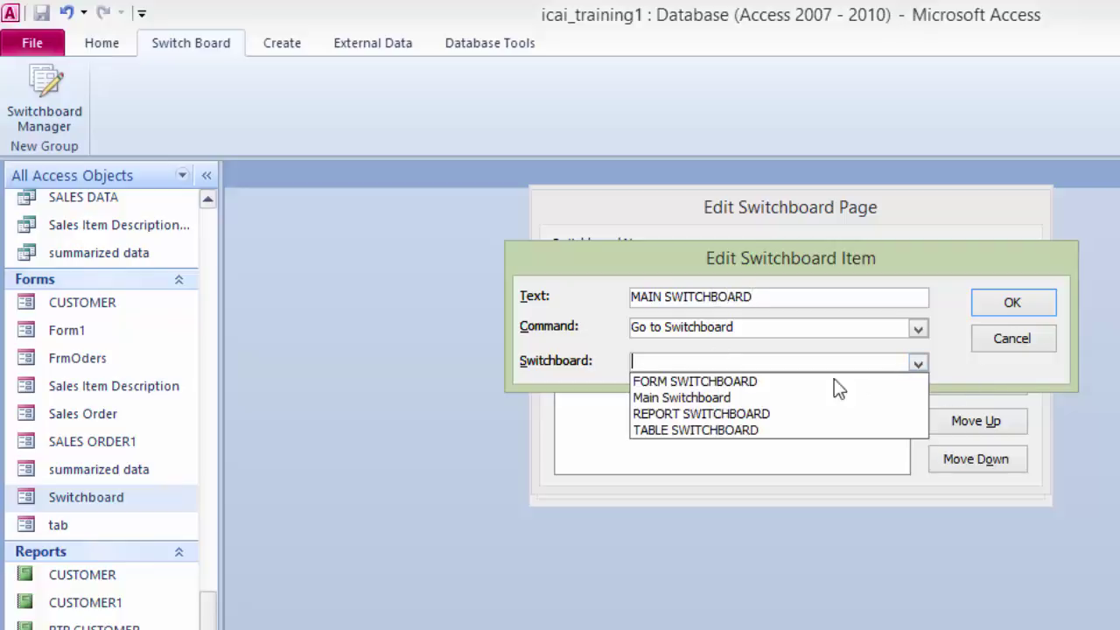
pyautogui.click(765, 399)
pyautogui.click(1027, 301)
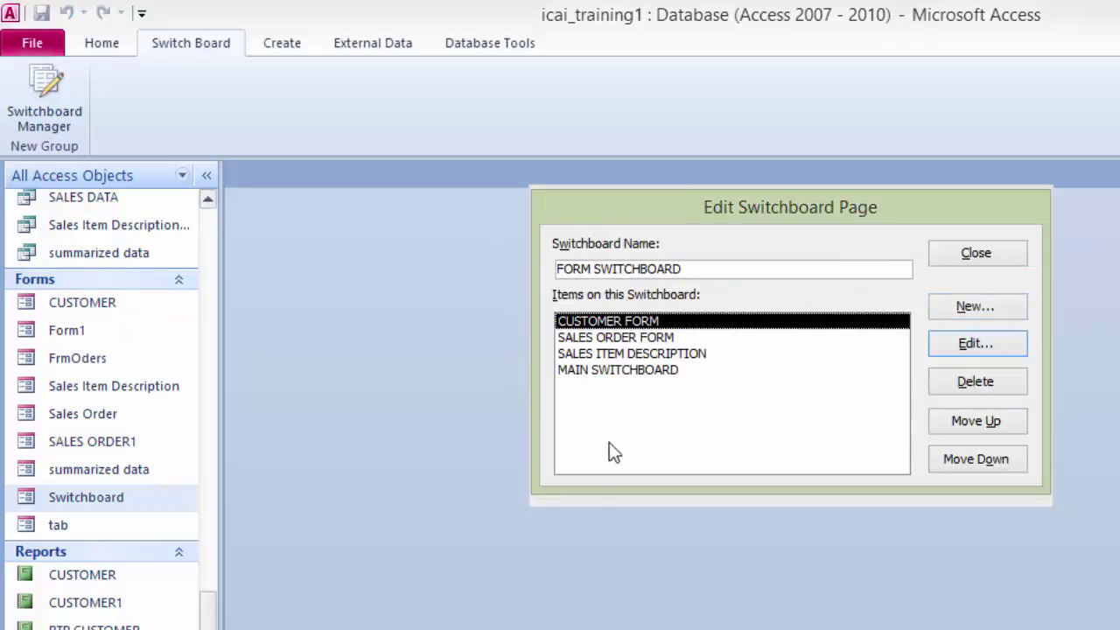
pyautogui.click(978, 254)
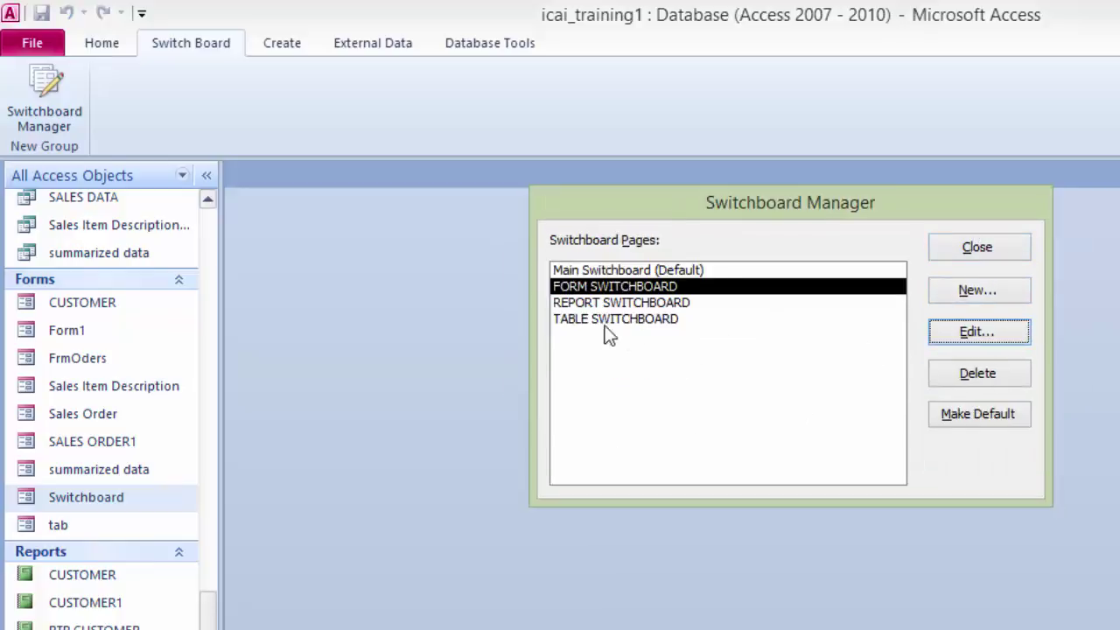
# Step: Add a MAIN SWITCHBOARD item to REPORT SWITCHBOARD targeting Main Switchboard, then close the manager
pyautogui.click(602, 303)
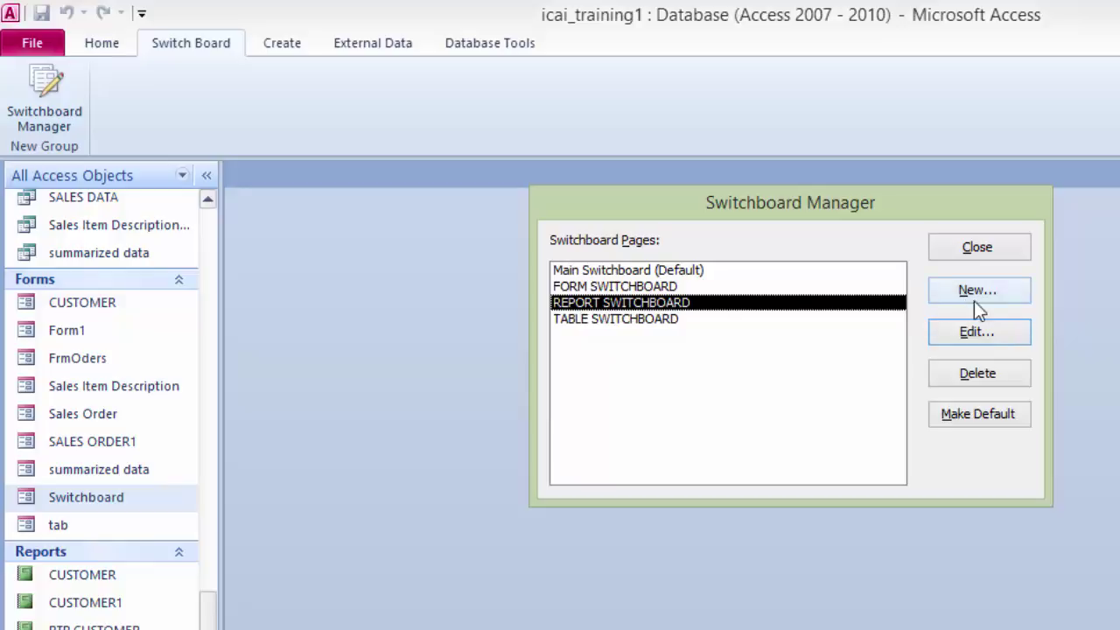
pyautogui.click(976, 333)
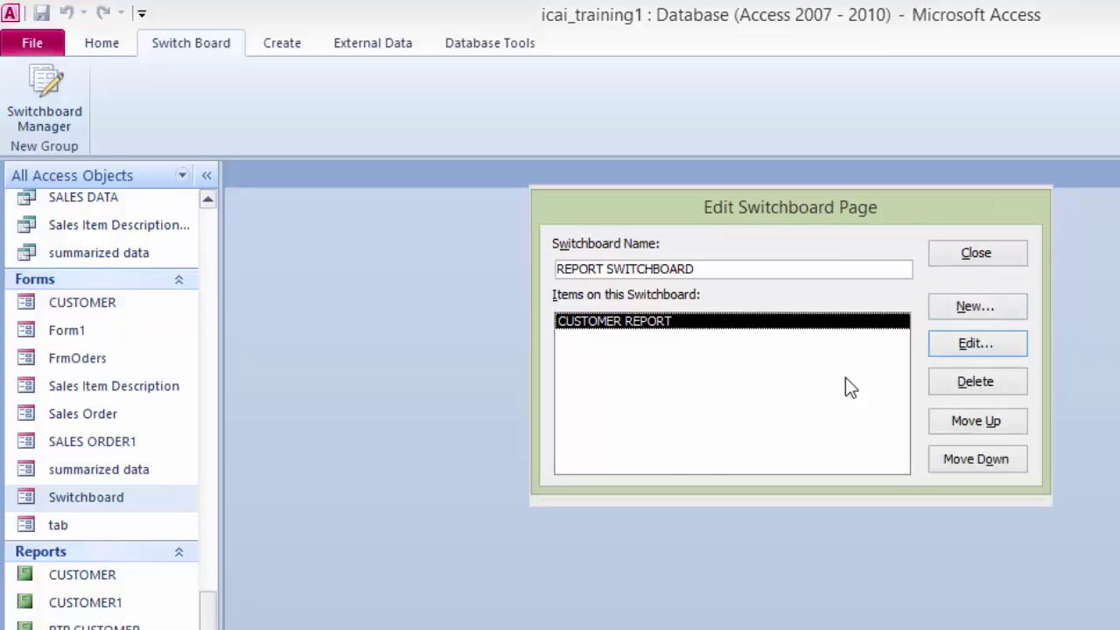
pyautogui.click(941, 307)
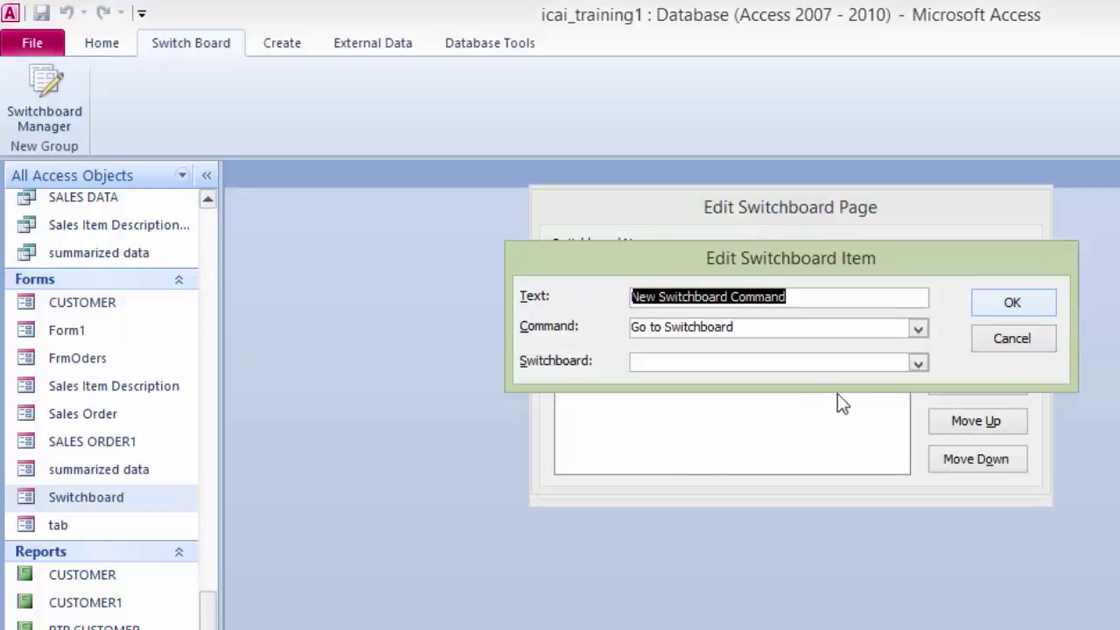
pyautogui.write('MAI')
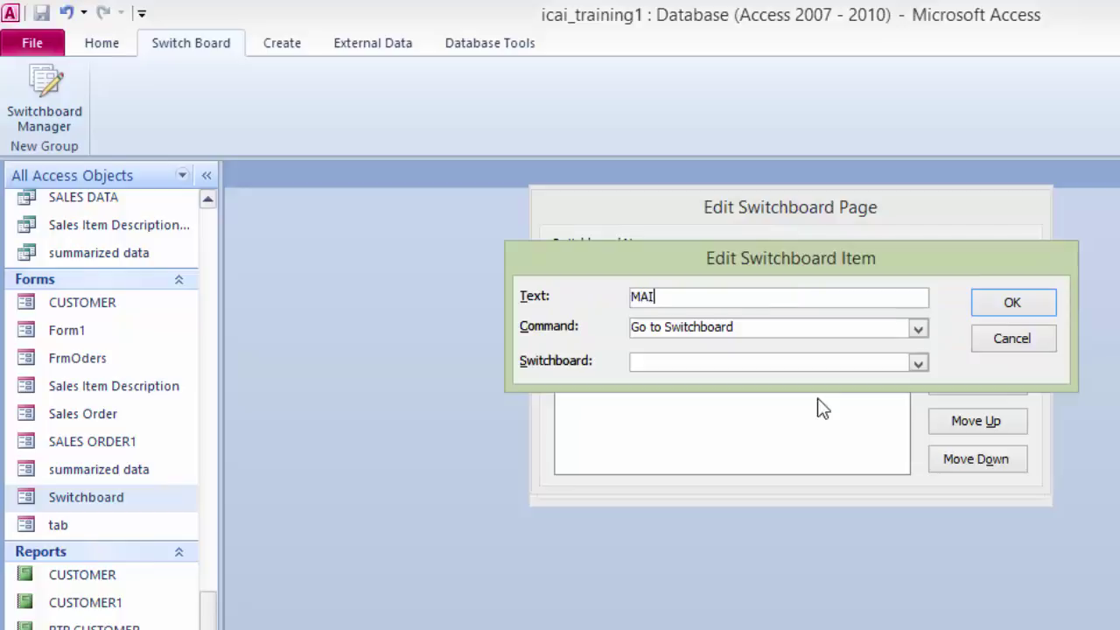
pyautogui.write('N SWITCHBOARD')
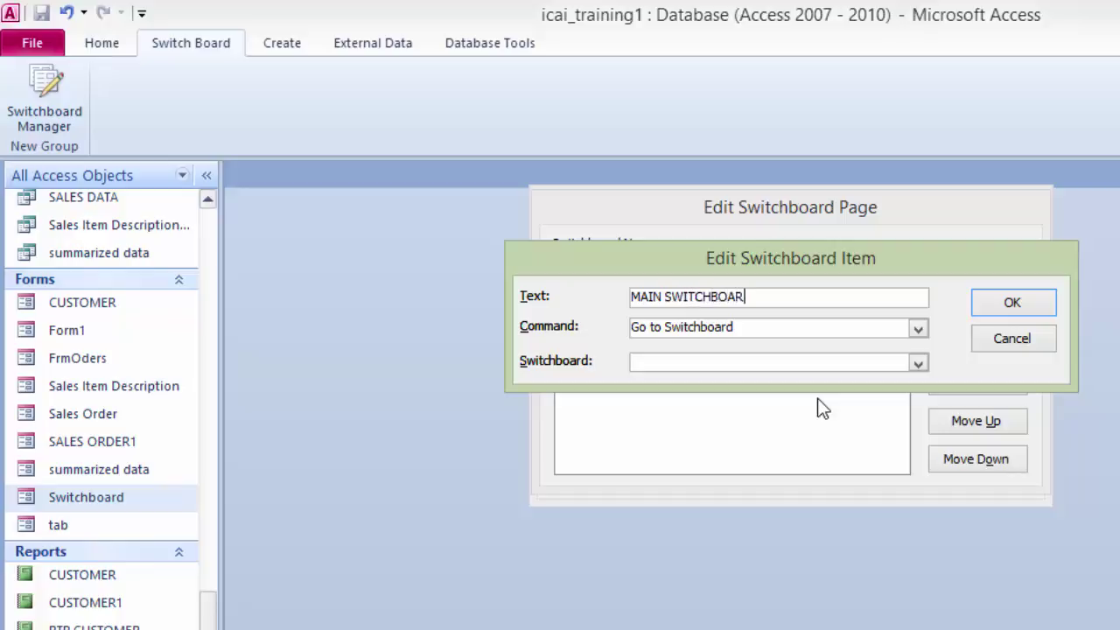
pyautogui.click(916, 366)
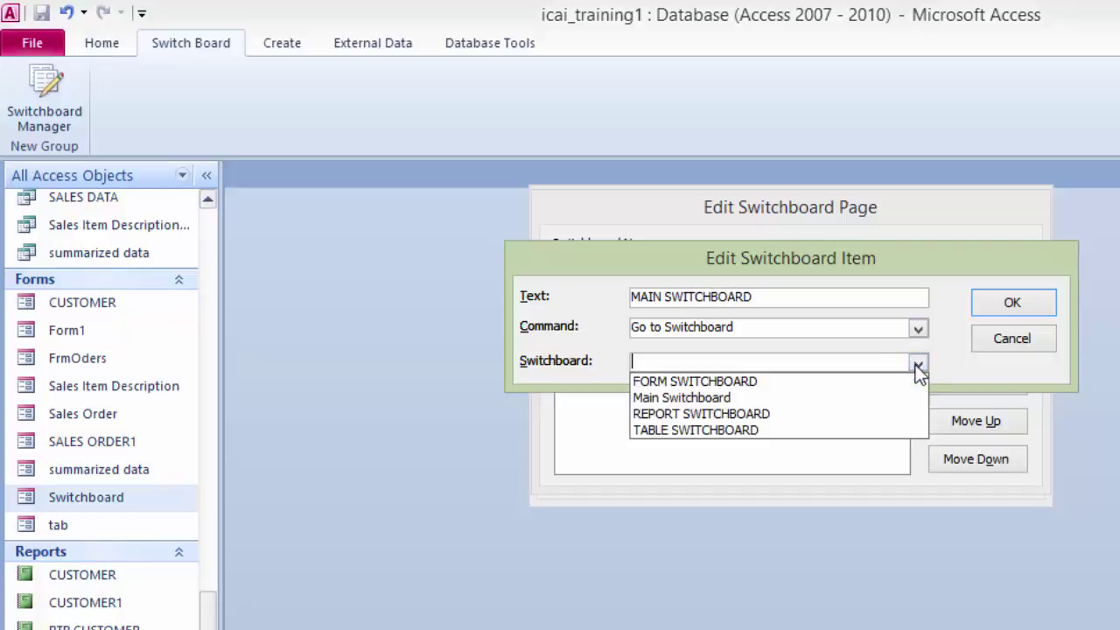
pyautogui.click(685, 399)
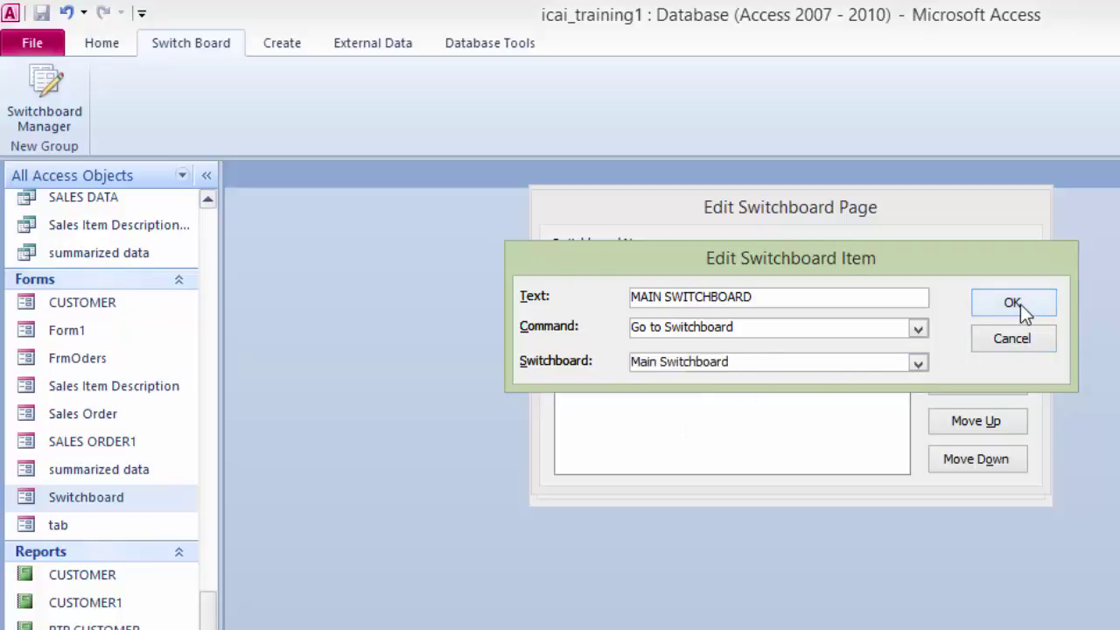
pyautogui.click(1020, 305)
pyautogui.click(974, 249)
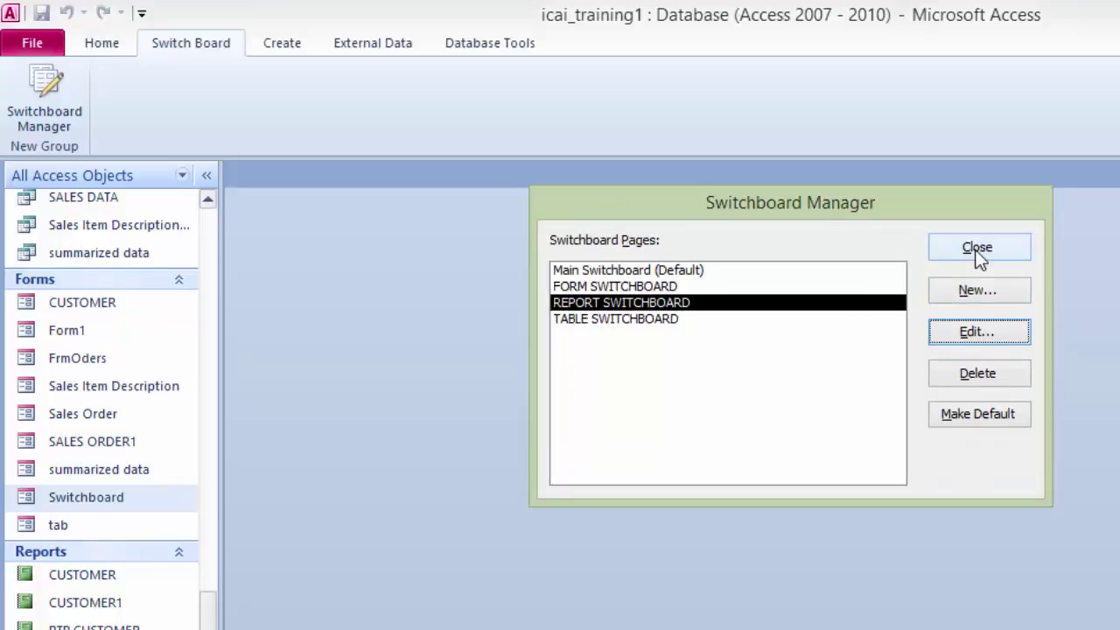
pyautogui.click(970, 249)
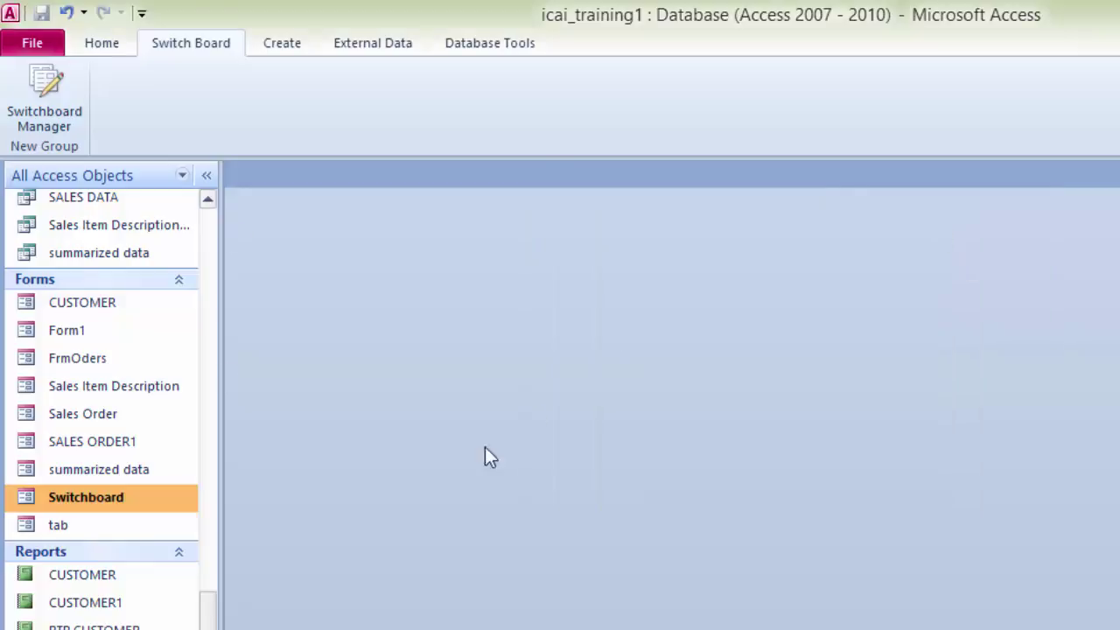
# Step: Run the Switchboard, open CUSTOMER and SALES ORDER from TABLE, then return and open FORMS
pyautogui.doubleClick(68, 504)
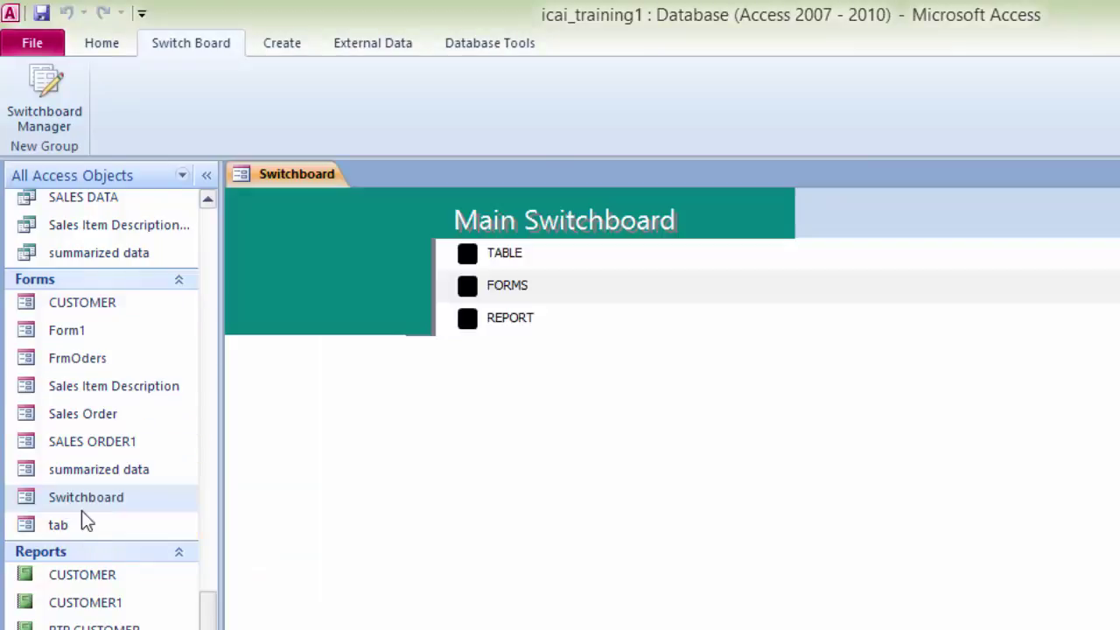
pyautogui.click(468, 254)
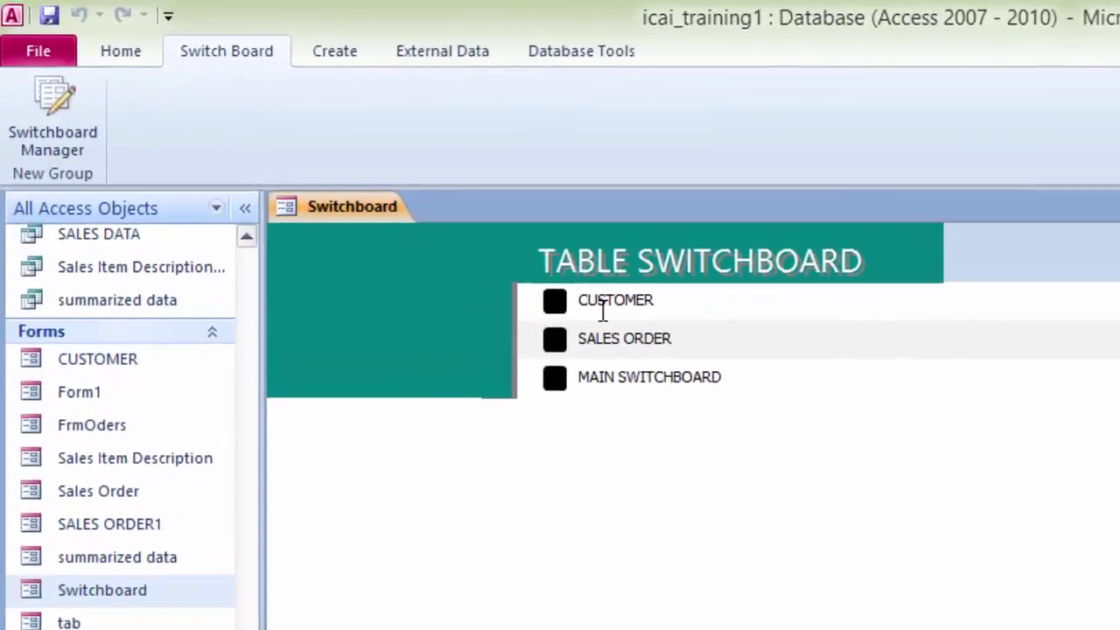
pyautogui.click(560, 306)
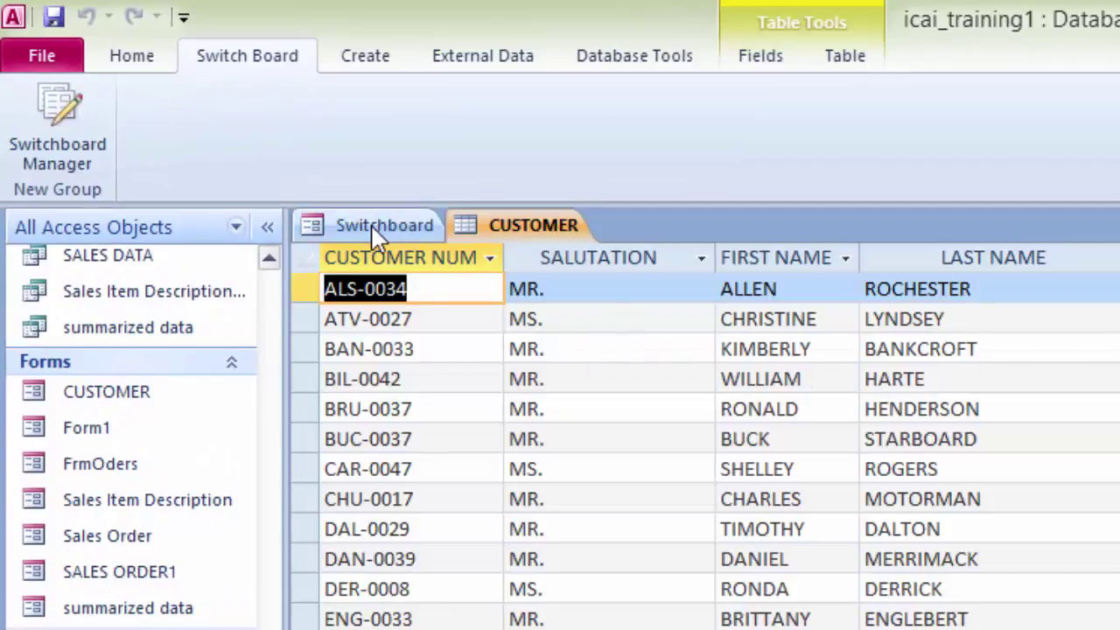
pyautogui.click(371, 224)
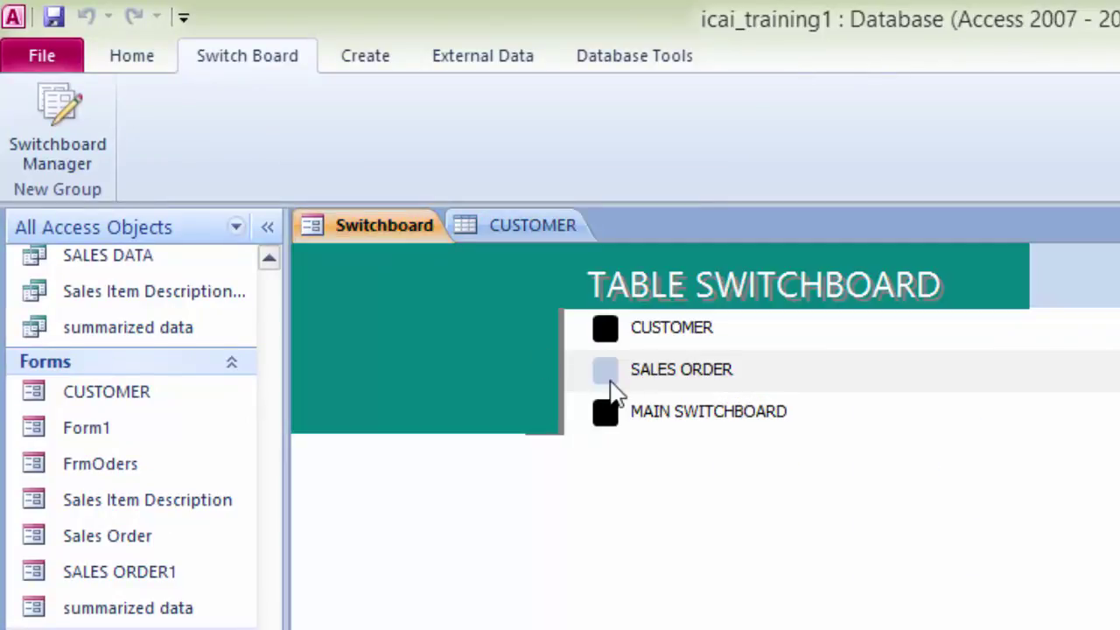
pyautogui.click(603, 371)
pyautogui.click(346, 228)
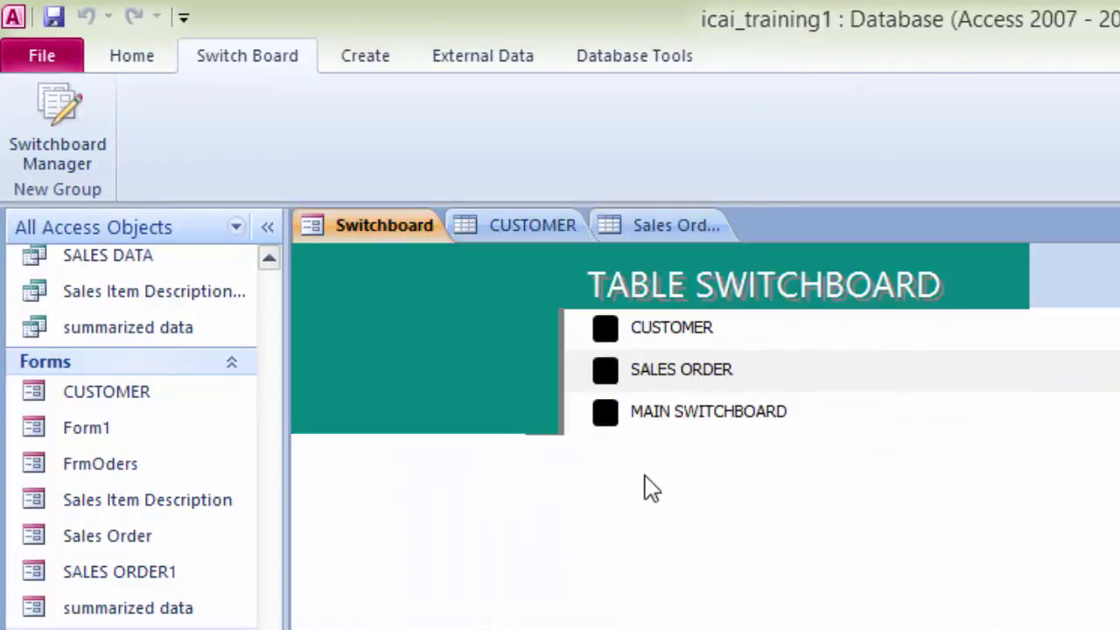
pyautogui.click(608, 418)
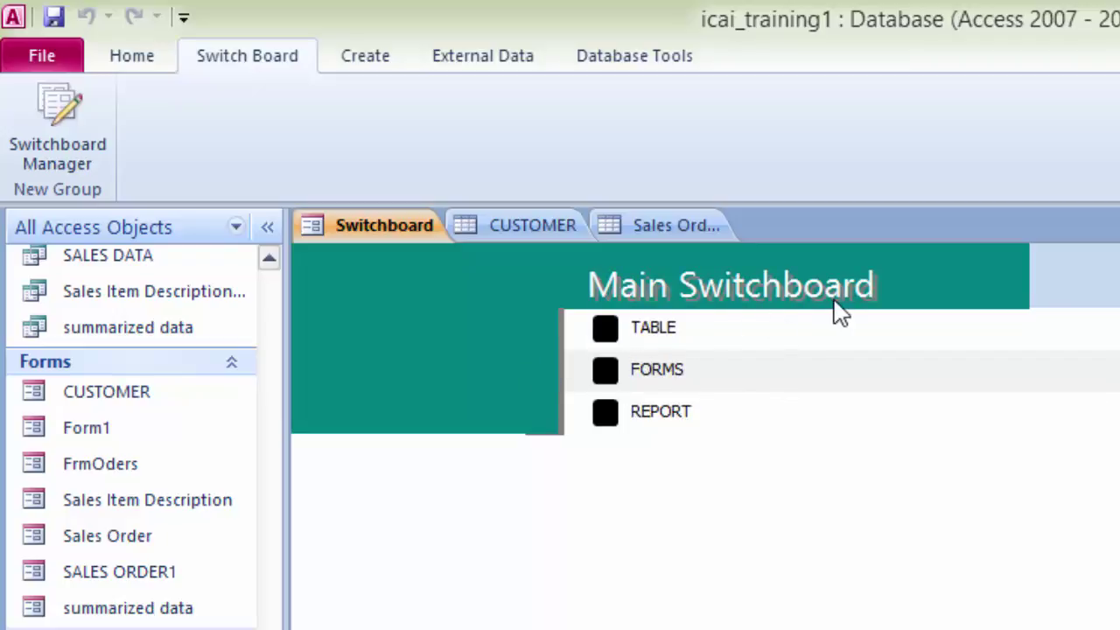
pyautogui.click(607, 369)
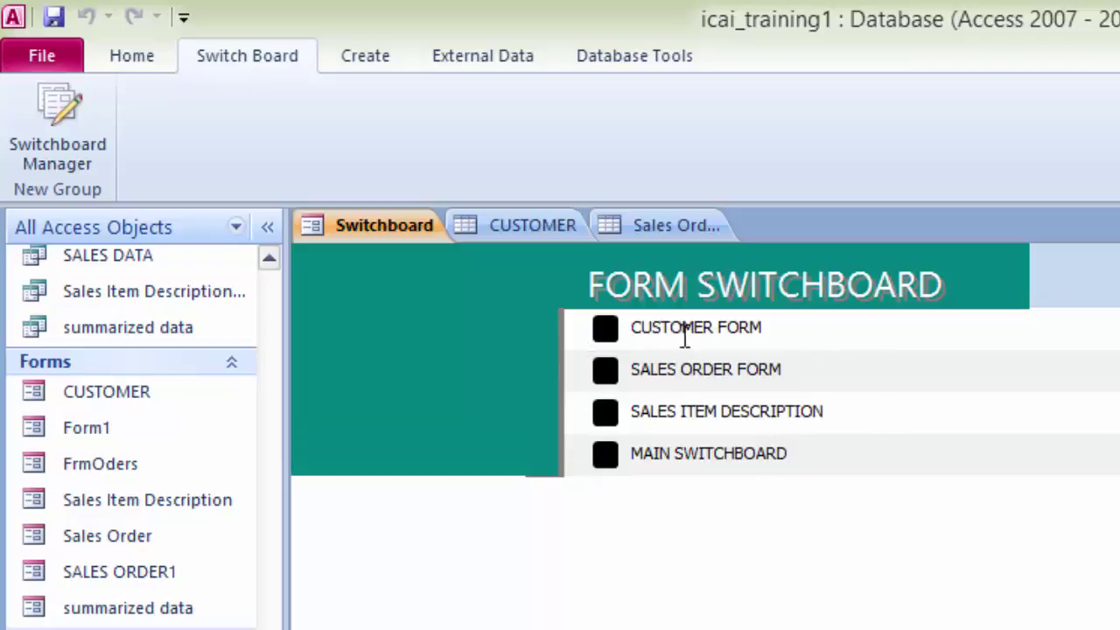
# Step: Open the CUSTOMER, SALES ORDER and SALES ITEM DESCRIPTION forms, then return to Main Switchboard
pyautogui.click(603, 329)
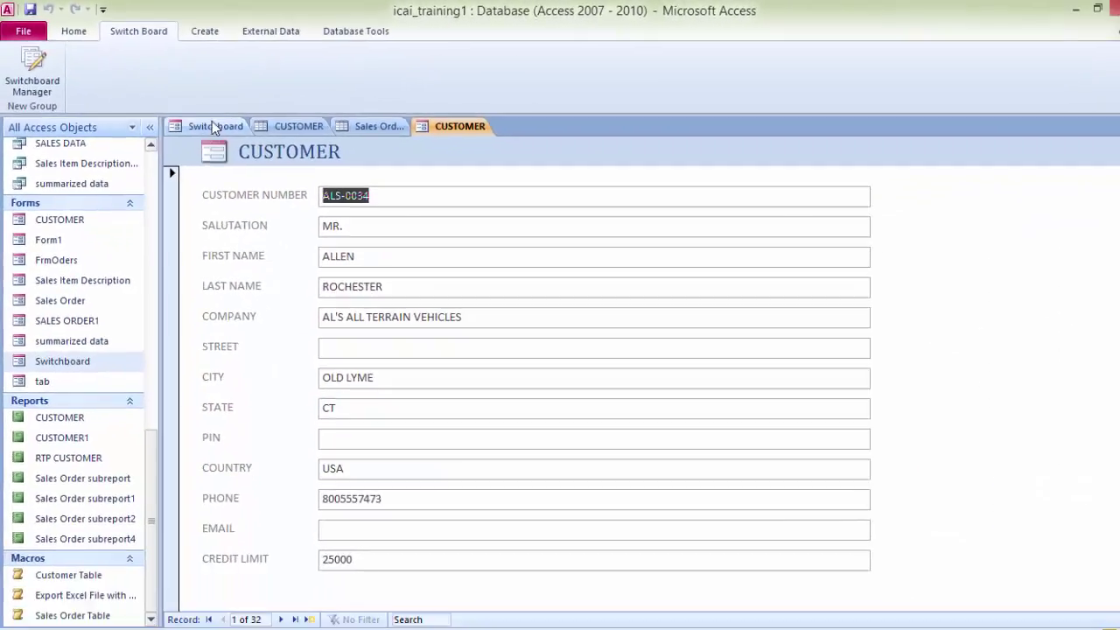
pyautogui.click(215, 127)
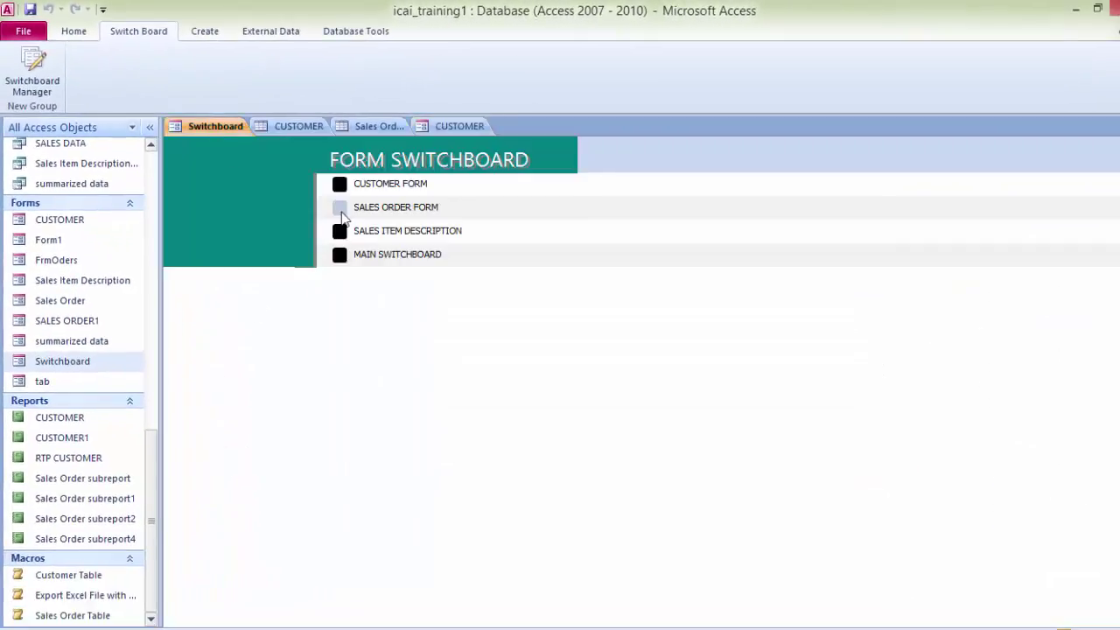
pyautogui.click(340, 209)
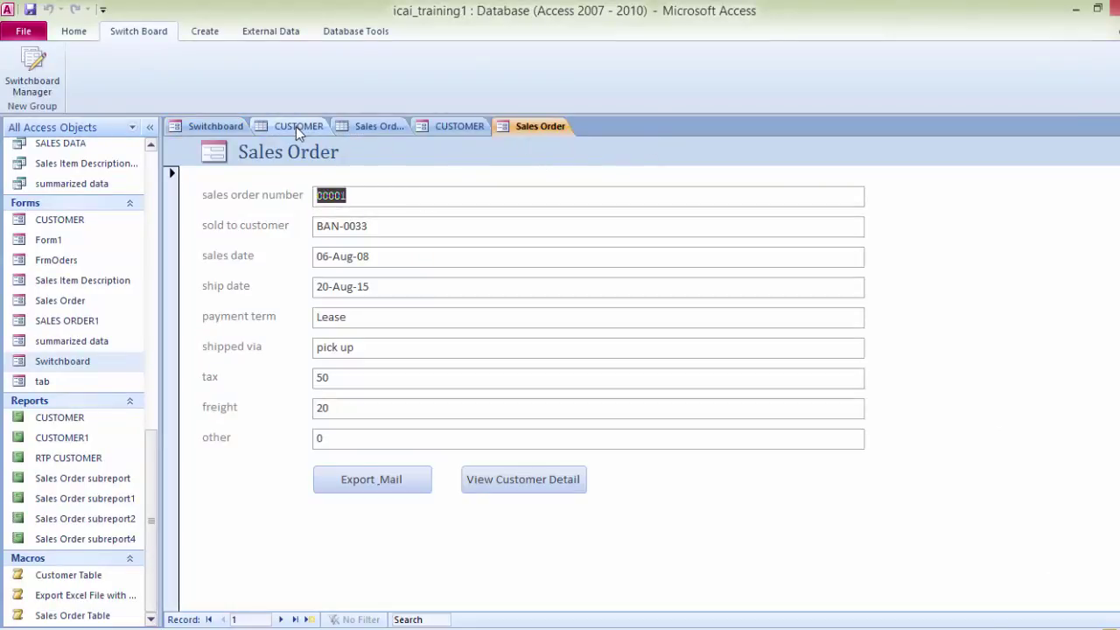
pyautogui.click(201, 126)
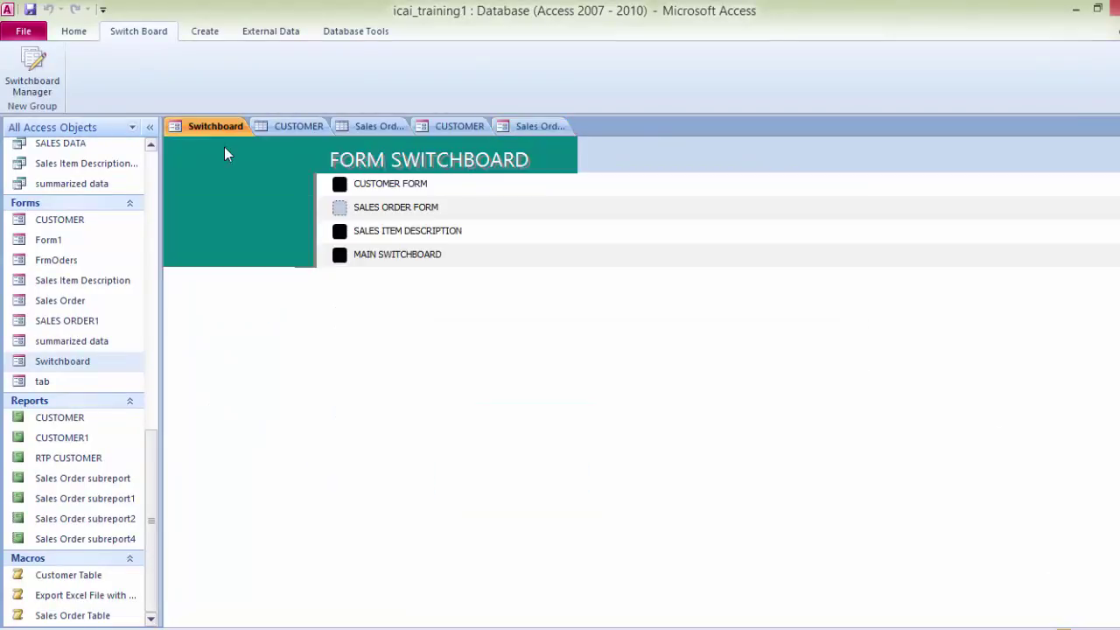
pyautogui.click(339, 234)
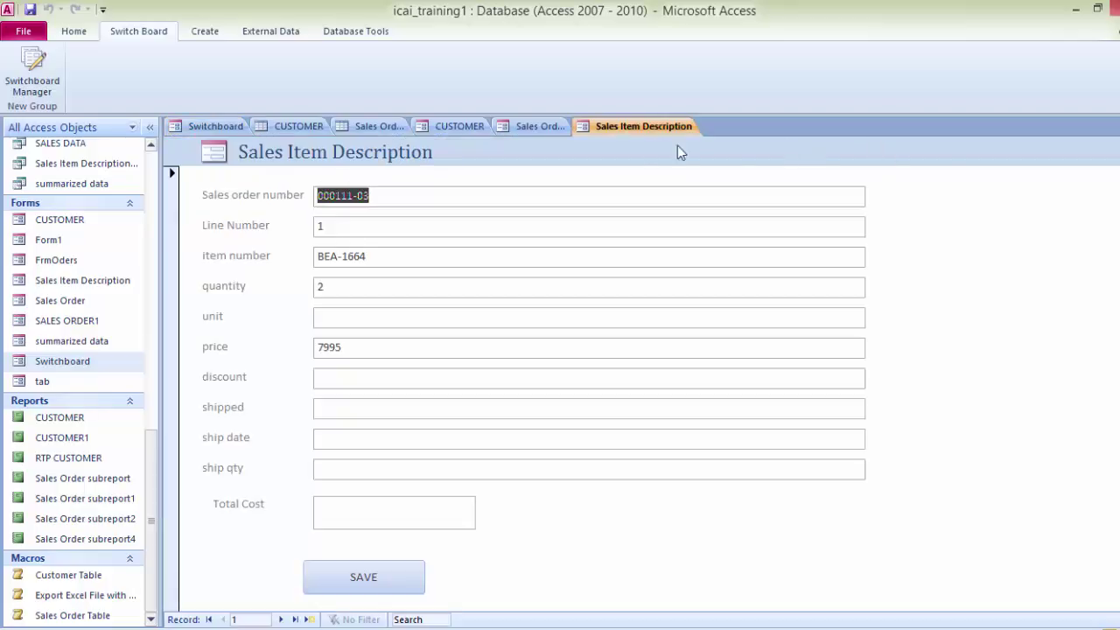
pyautogui.click(216, 127)
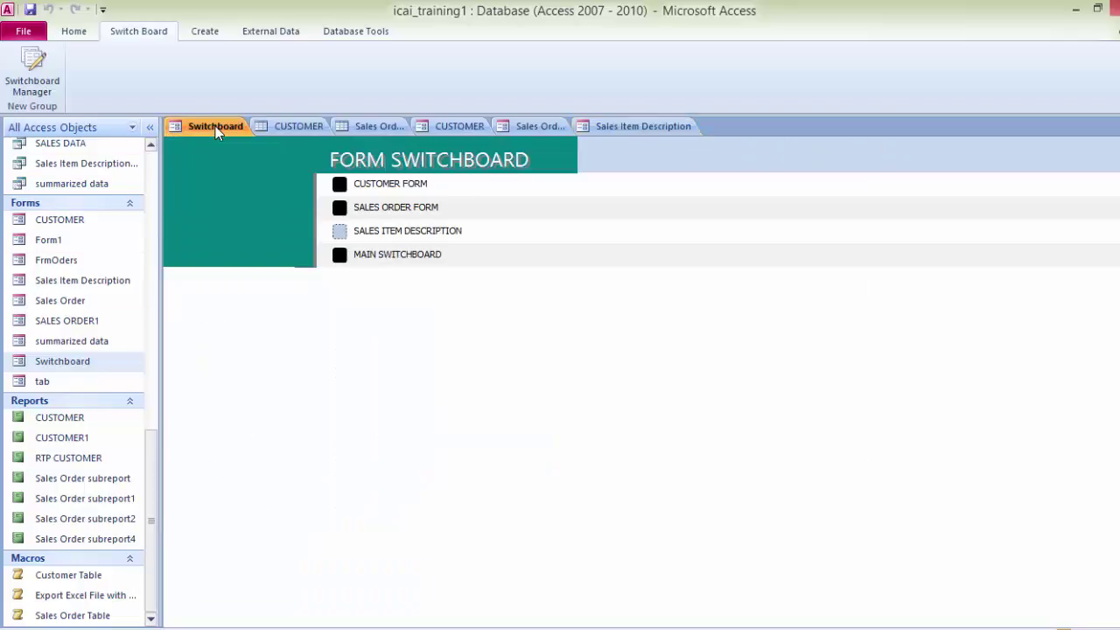
pyautogui.click(340, 257)
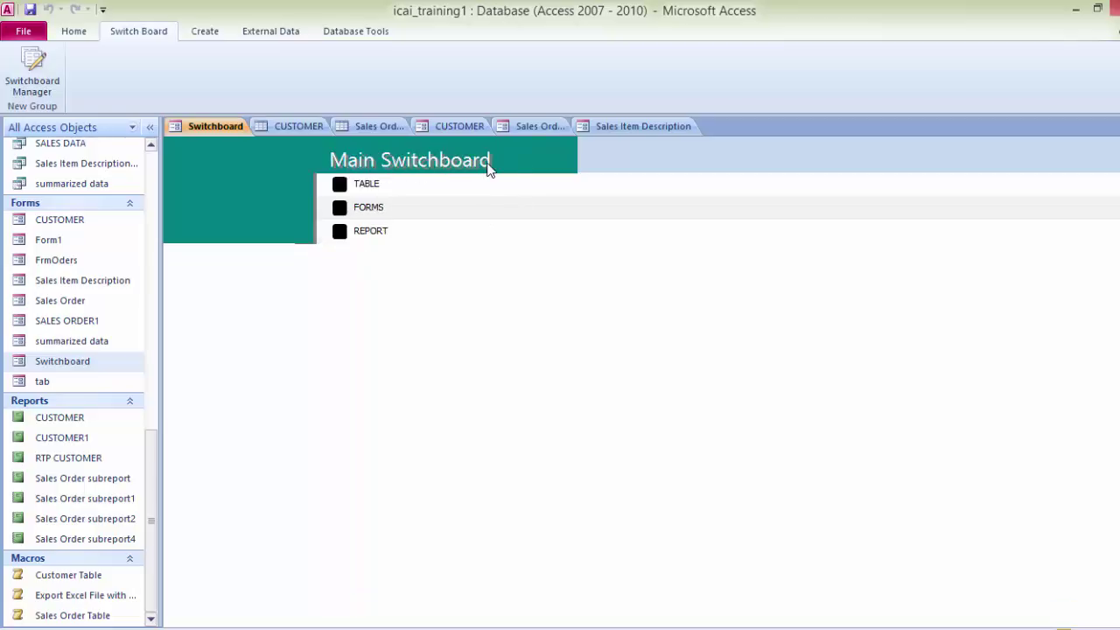
# Step: Open the CUSTOMER REPORT from the REPORT page and return to Main Switchboard
pyautogui.click(340, 232)
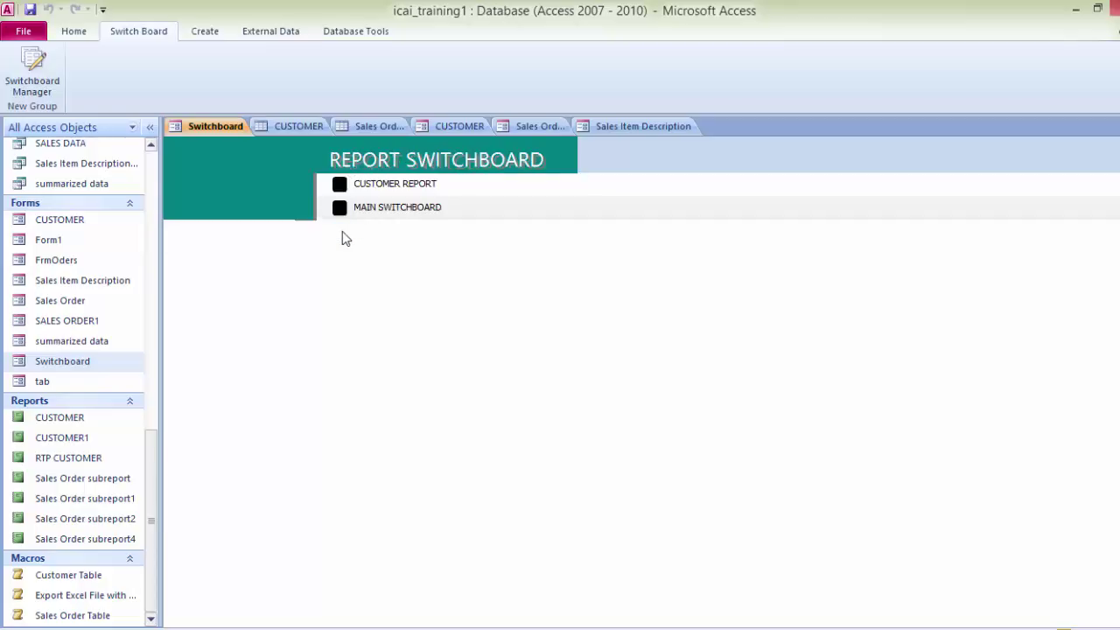
pyautogui.click(339, 185)
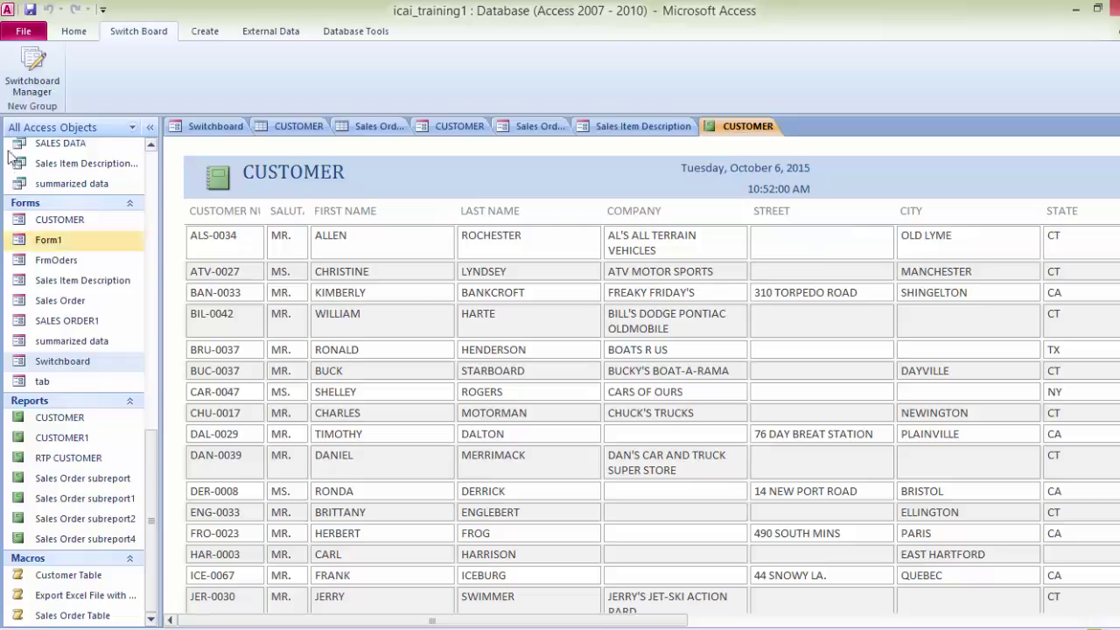
pyautogui.click(204, 127)
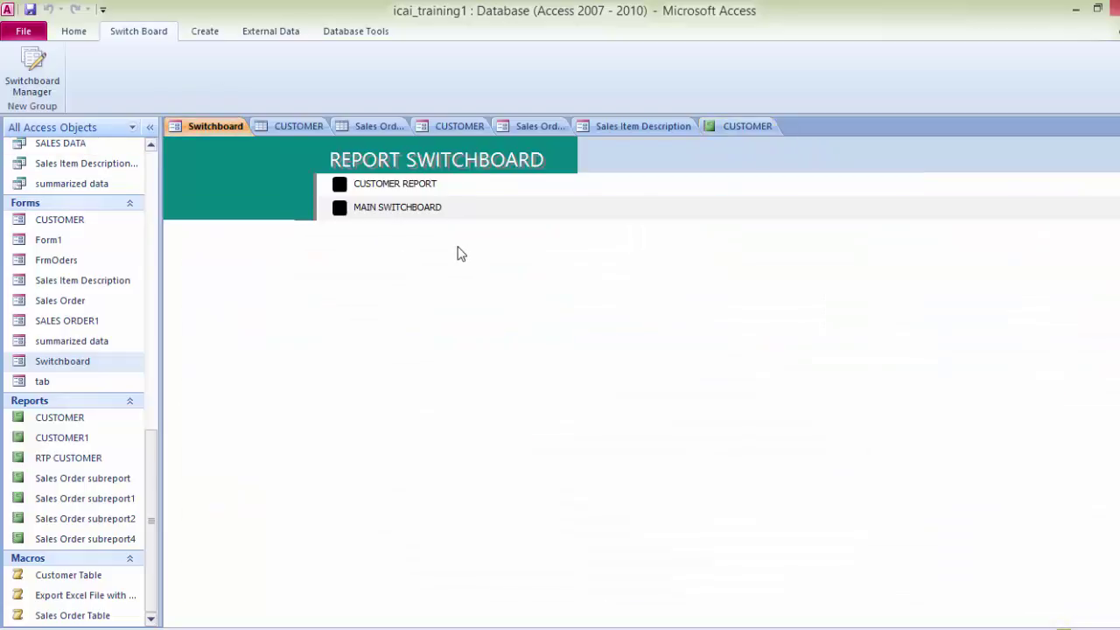
pyautogui.click(340, 209)
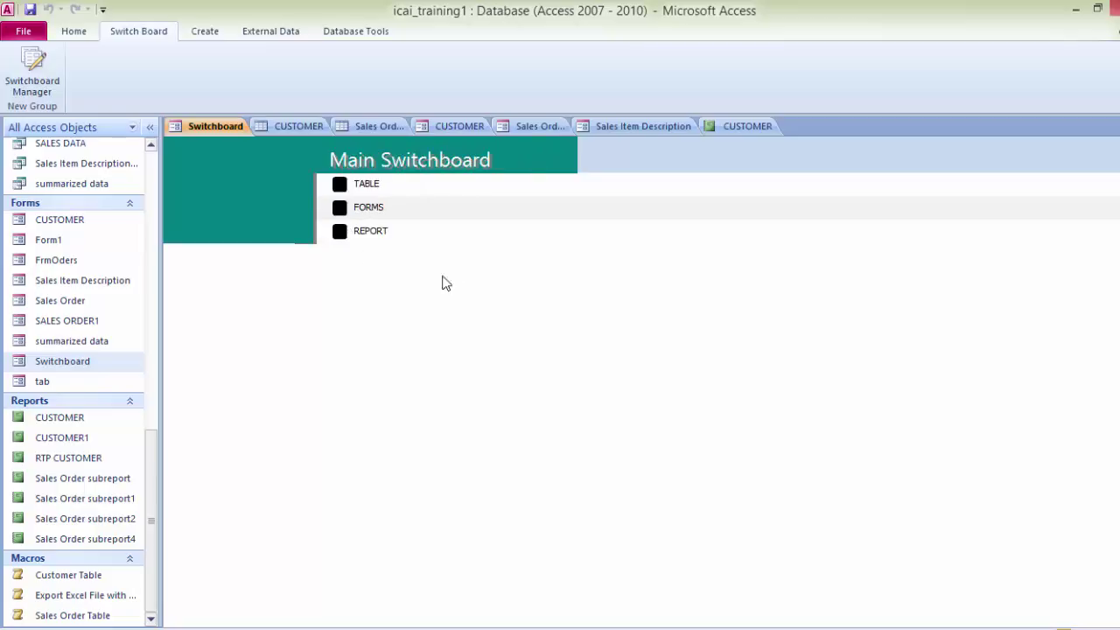